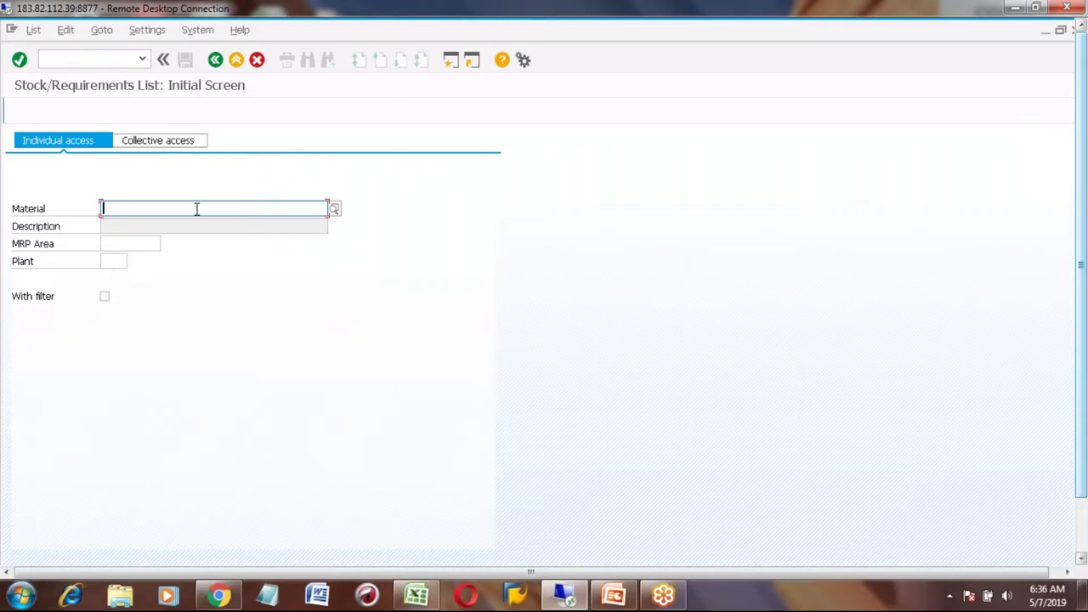
Step: Display the stock/requirements list for material TRACTOR_AB in plant 7777
{"action": "type", "text": "TRAC"}
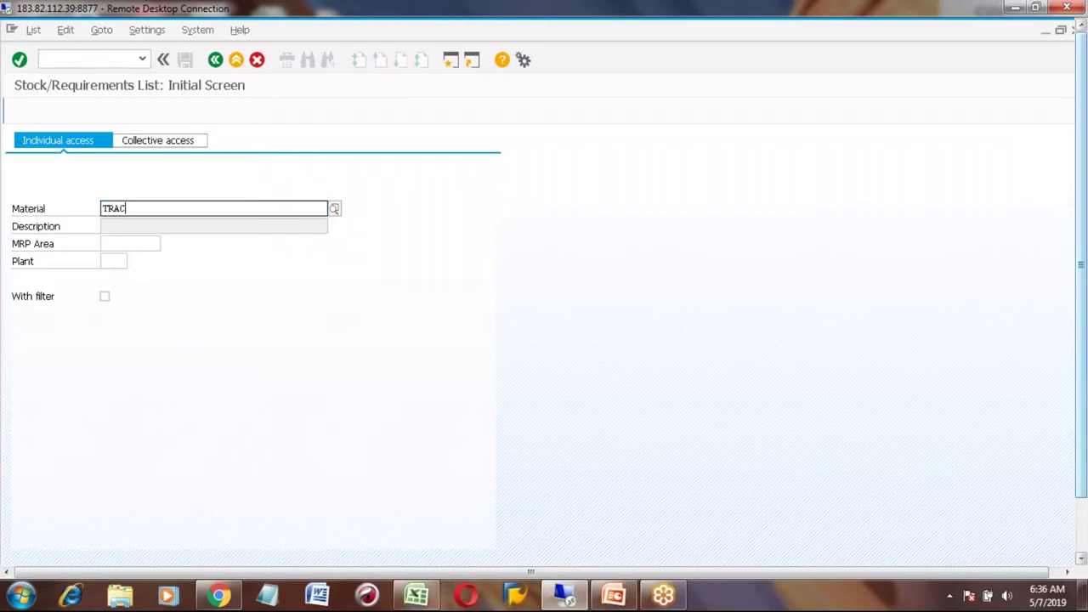
{"action": "type", "text": "TOR"}
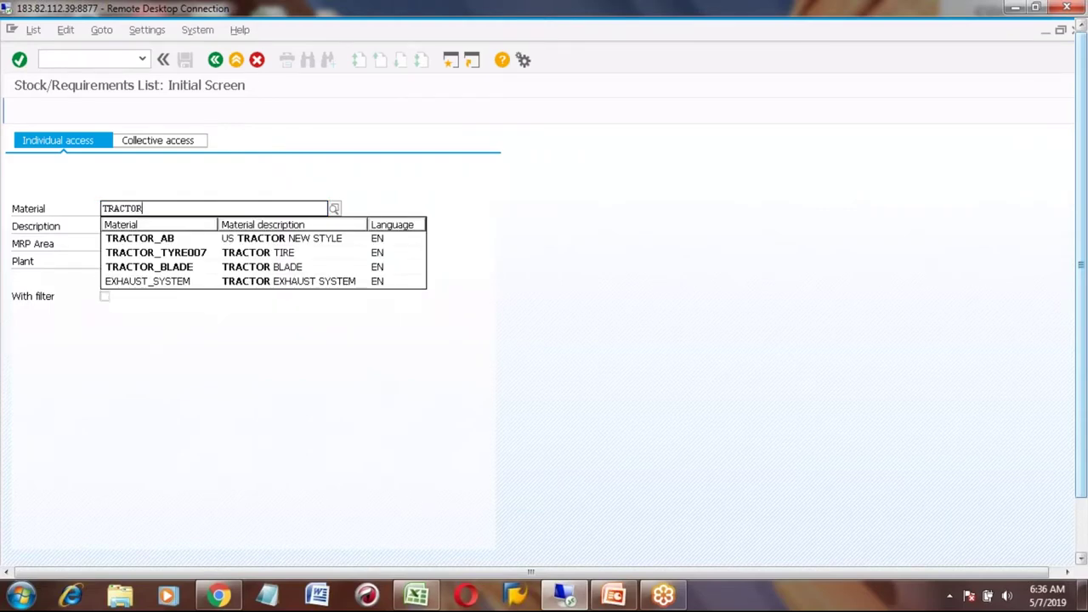
{"action": "key", "text": "Down"}
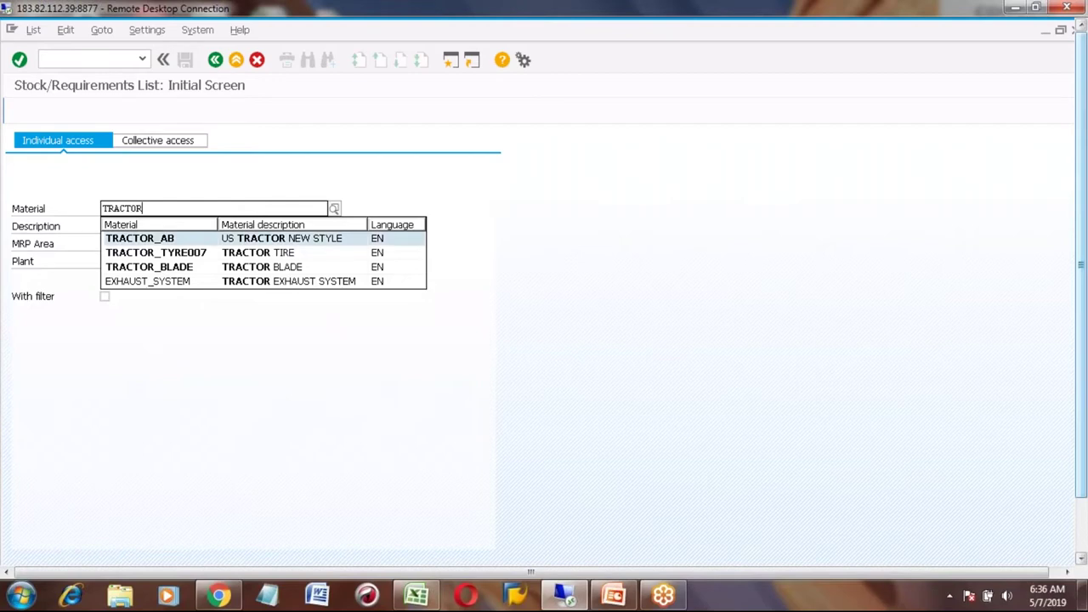
{"action": "key", "text": "Return"}
{"action": "key", "text": "Tab"}
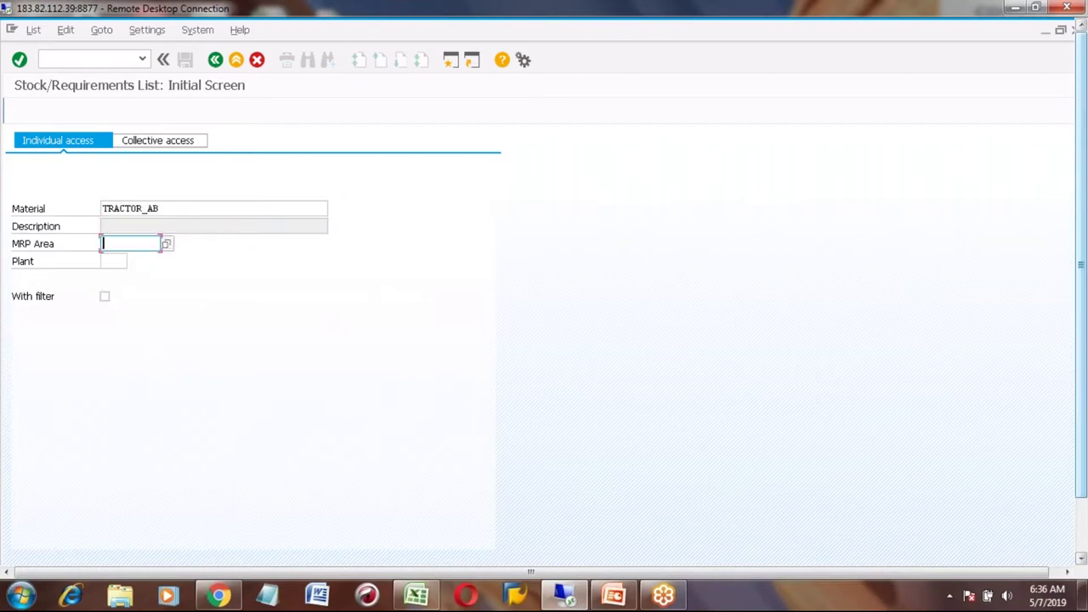
{"action": "left_click", "coordinate": [113, 261]}
{"action": "type", "text": "777"}
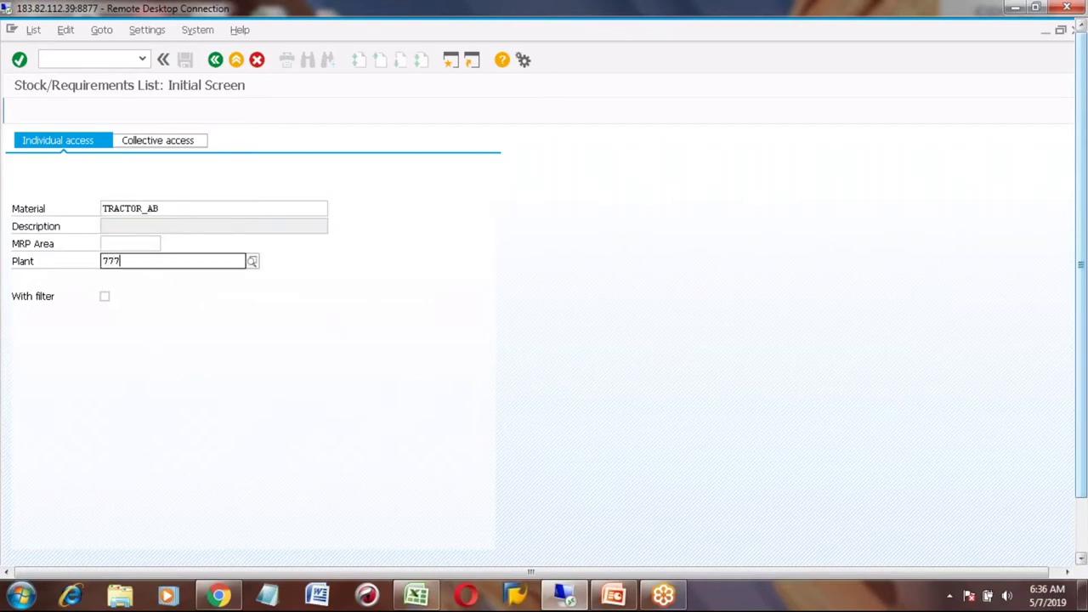
{"action": "type", "text": "7"}
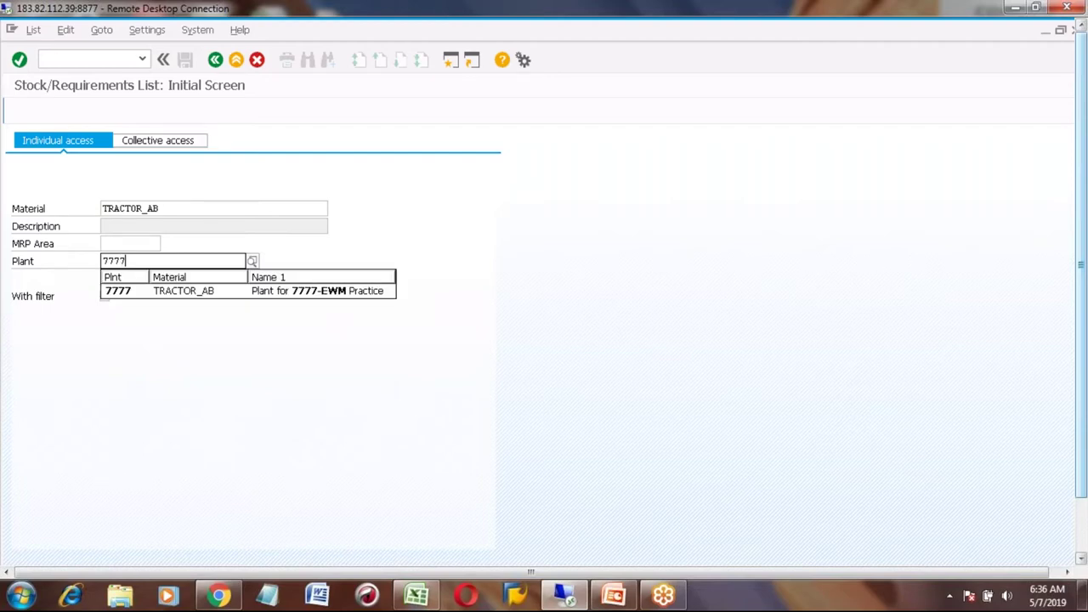
{"action": "key", "text": "Return"}
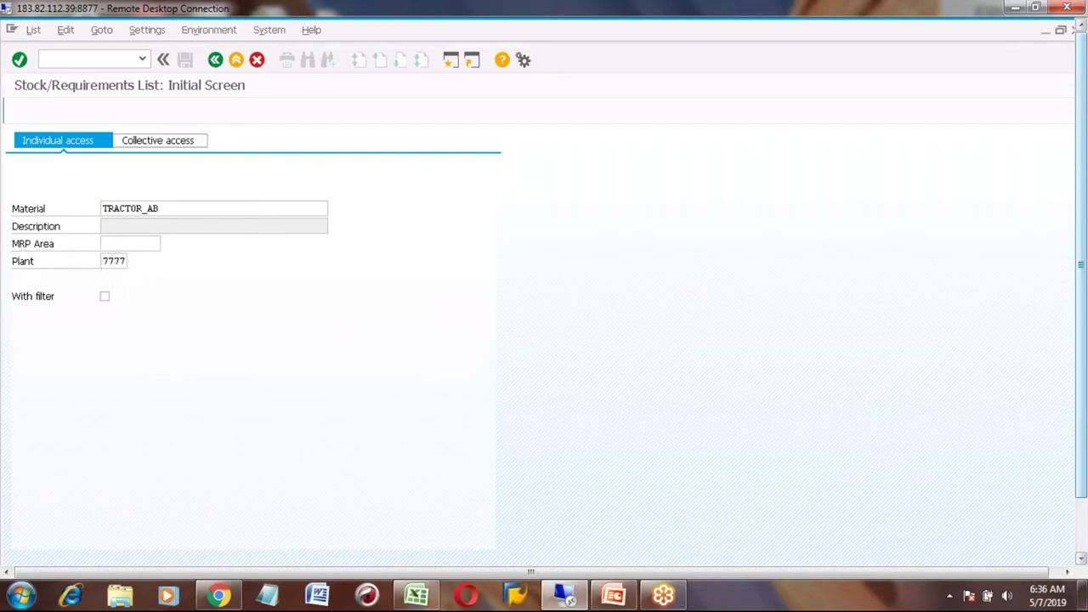
{"action": "key", "text": "Return"}
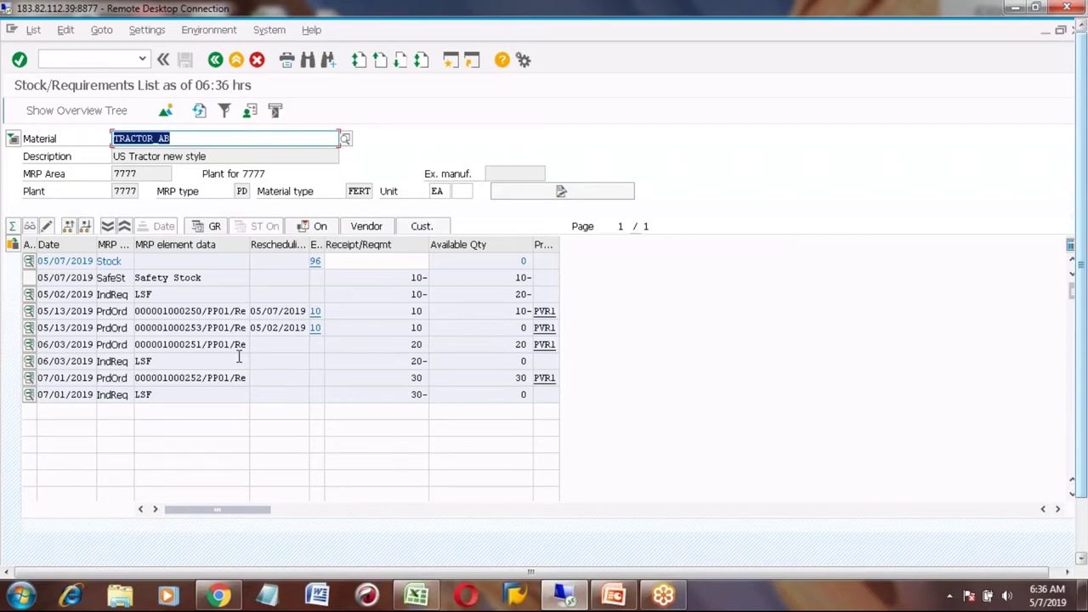
Step: Examine the production orders in the TRACTOR_AB stock/requirements list, particularly the first one dated 05/13/2019, and return to SAP Easy Access
{"action": "left_click", "coordinate": [203, 311]}
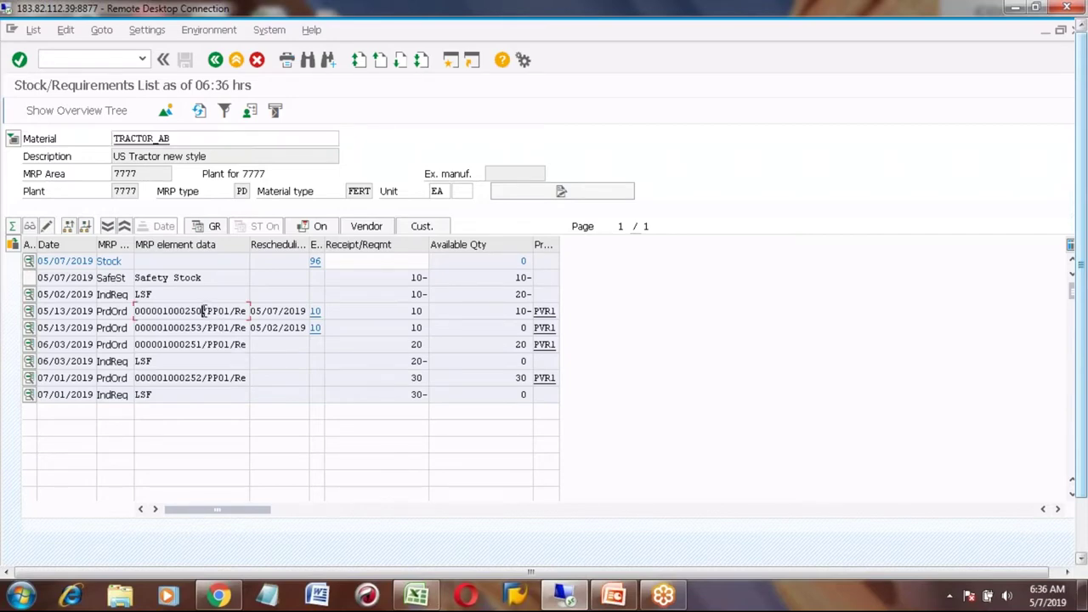
{"action": "left_click_drag", "start_coordinate": [203, 311], "coordinate": [164, 316]}
{"action": "left_click", "coordinate": [165, 314]}
{"action": "left_click", "coordinate": [275, 111]}
{"action": "left_click", "coordinate": [1073, 417]}
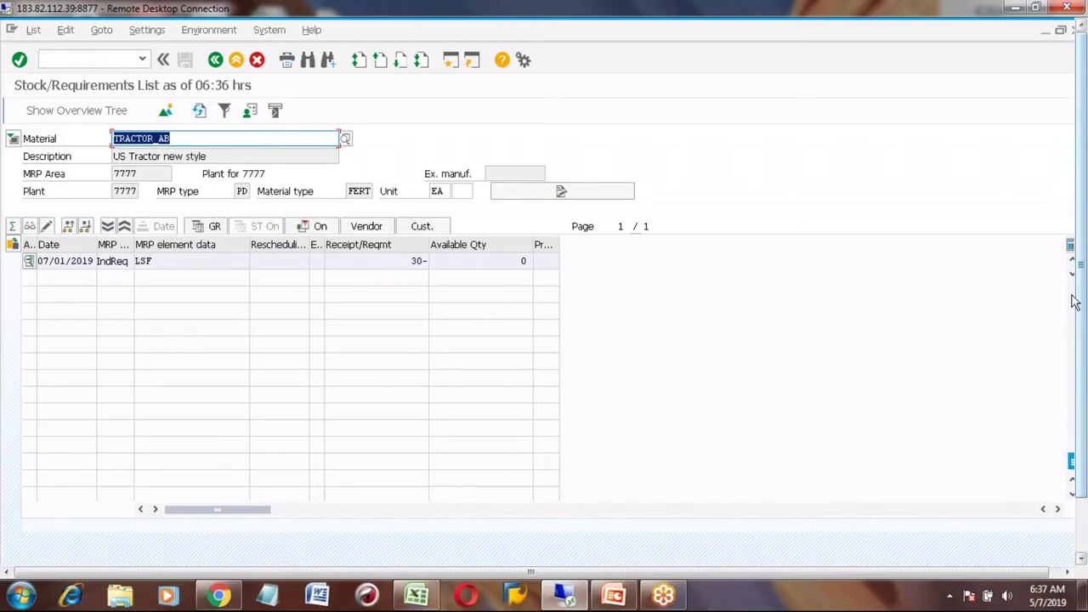
{"action": "key", "text": "Return"}
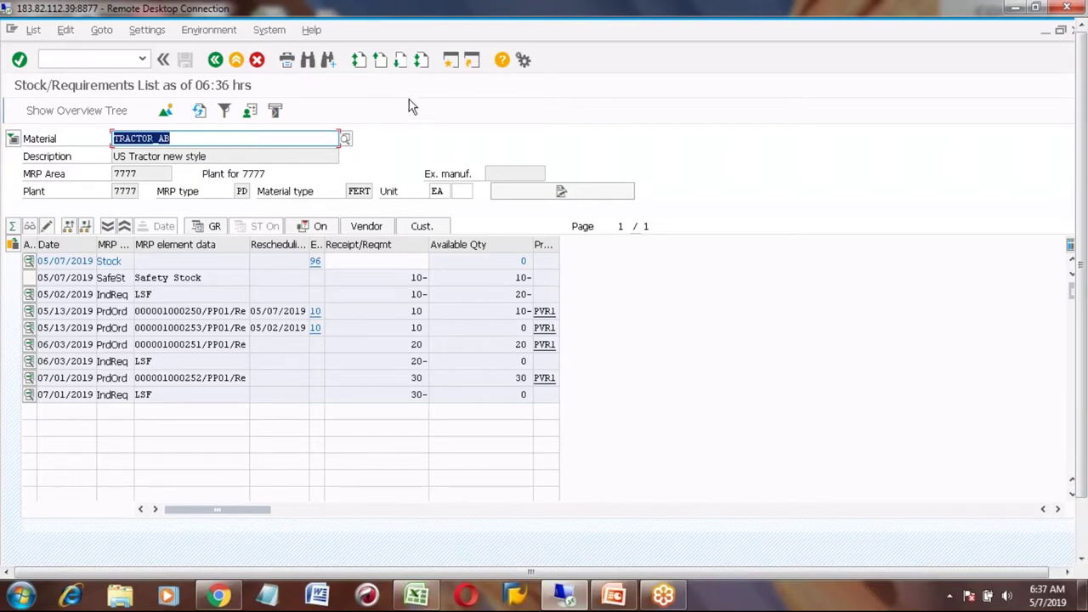
{"action": "key", "text": "F3"}
{"action": "key", "text": "F3"}
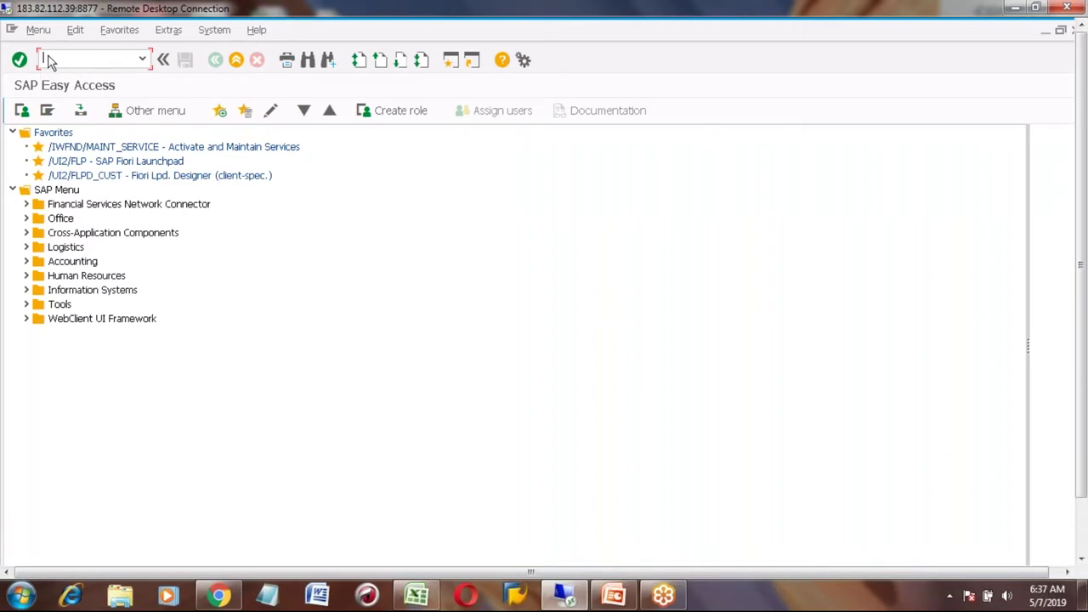
Step: Open the initial screen for entering a production order confirmation
{"action": "type", "text": "/"}
{"action": "key", "text": "BackSpace"}
{"action": "type", "text": "SOST"}
{"action": "key", "text": "Return"}
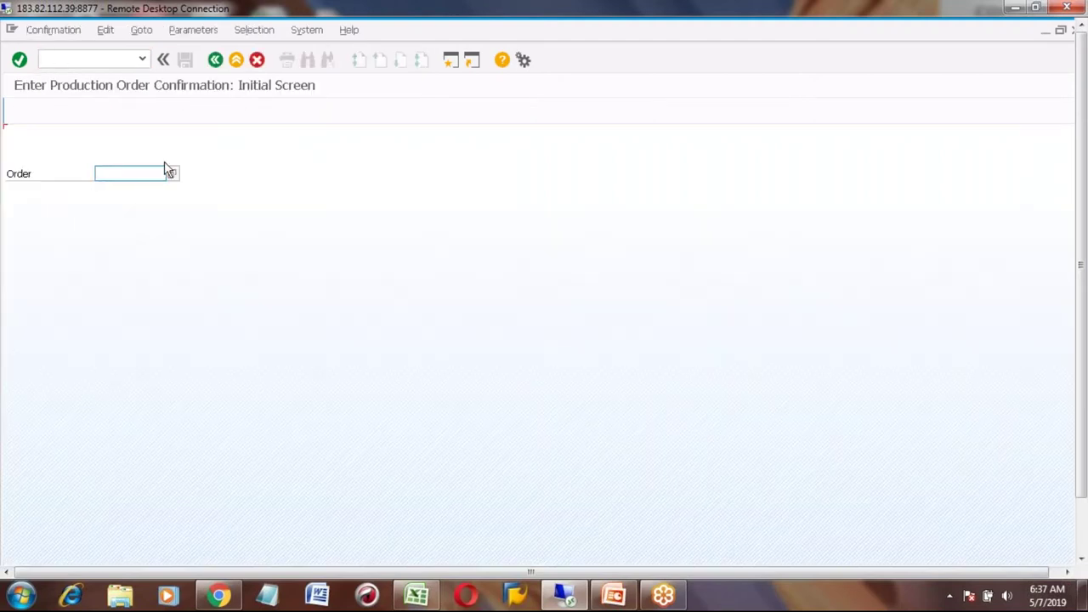
{"action": "type", "text": "learnmyitman"}
{"action": "key", "text": "BackSpace"}
{"action": "key", "text": "BackSpace"}
{"action": "key", "text": "BackSpace"}
{"action": "key", "text": "BackSpace"}
{"action": "key", "text": "BackSpace"}
{"action": "key", "text": "BackSpace"}
{"action": "key", "text": "BackSpace"}
{"action": "key", "text": "BackSpace"}
{"action": "key", "text": "BackSpace"}
{"action": "key", "text": "BackSpace"}
{"action": "key", "text": "BackSpace"}
{"action": "key", "text": "BackSpace"}
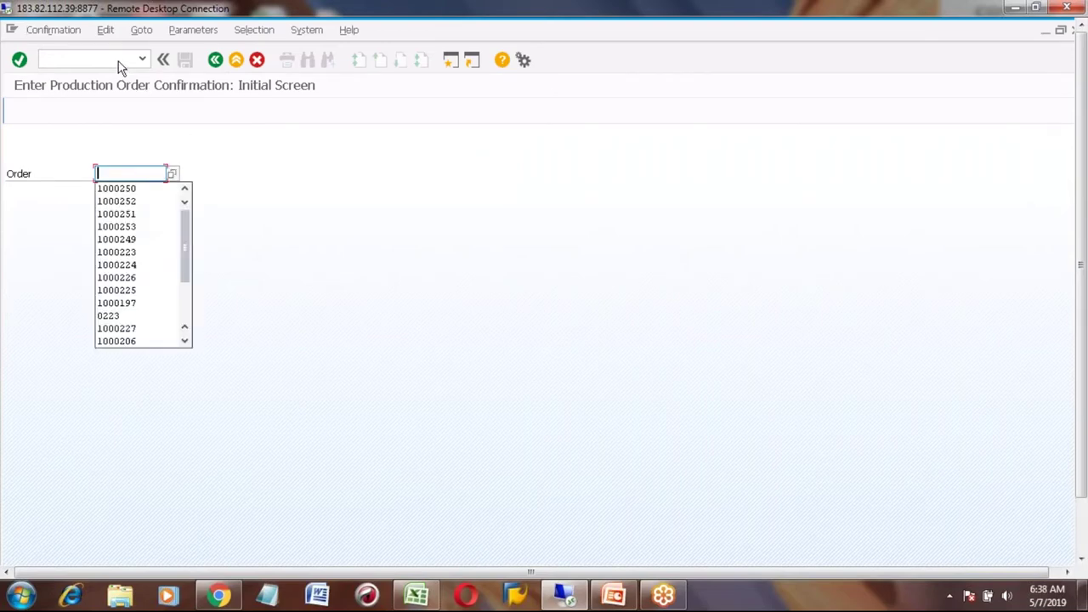
Step: Check the confirmation data of the first TRACTOR_AB production order despite the warning, and terminate the entry without saving
{"action": "left_click", "coordinate": [127, 189]}
{"action": "key", "text": "Return"}
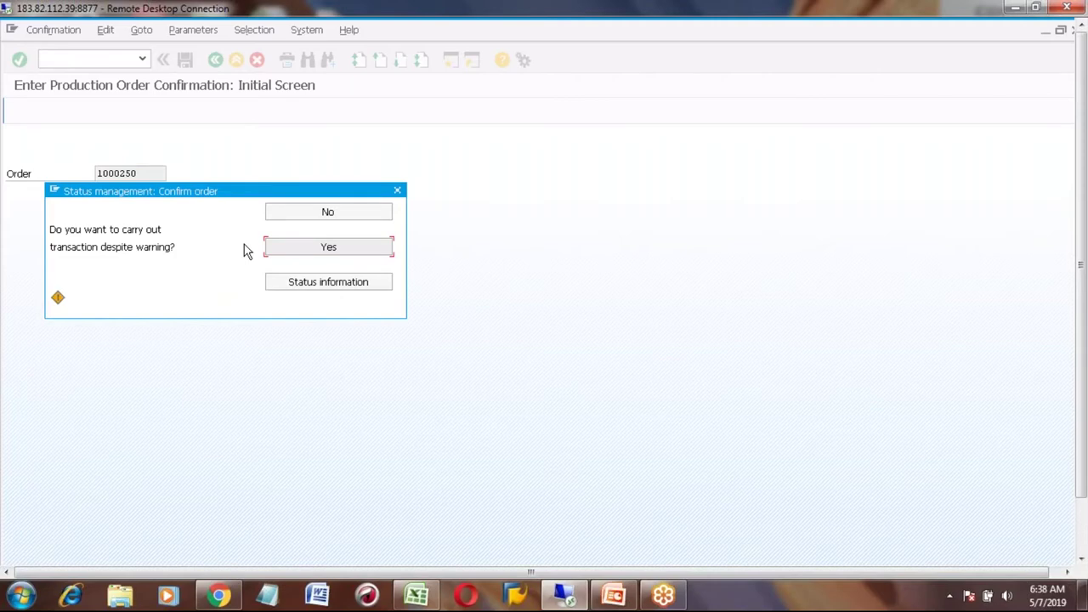
{"action": "left_click", "coordinate": [311, 247]}
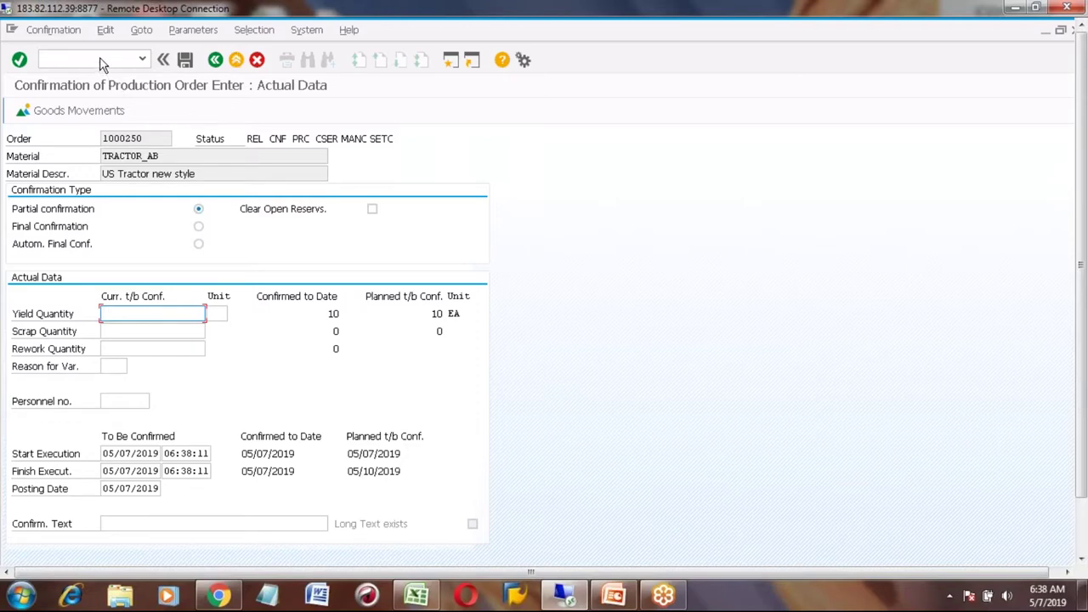
{"action": "key", "text": "F3"}
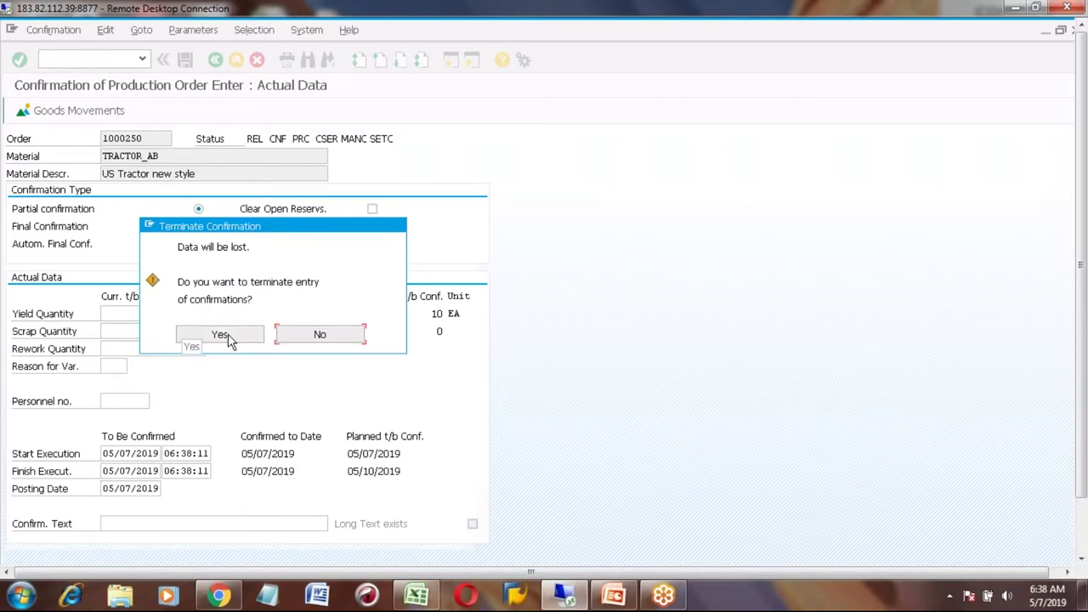
{"action": "left_click", "coordinate": [223, 335]}
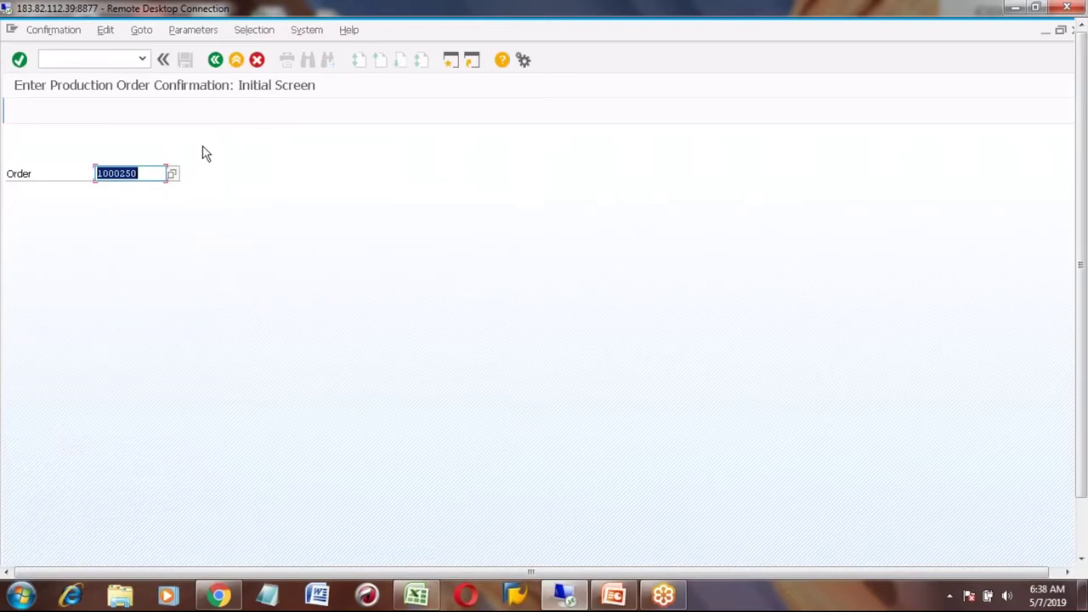
{"action": "key", "text": "F3"}
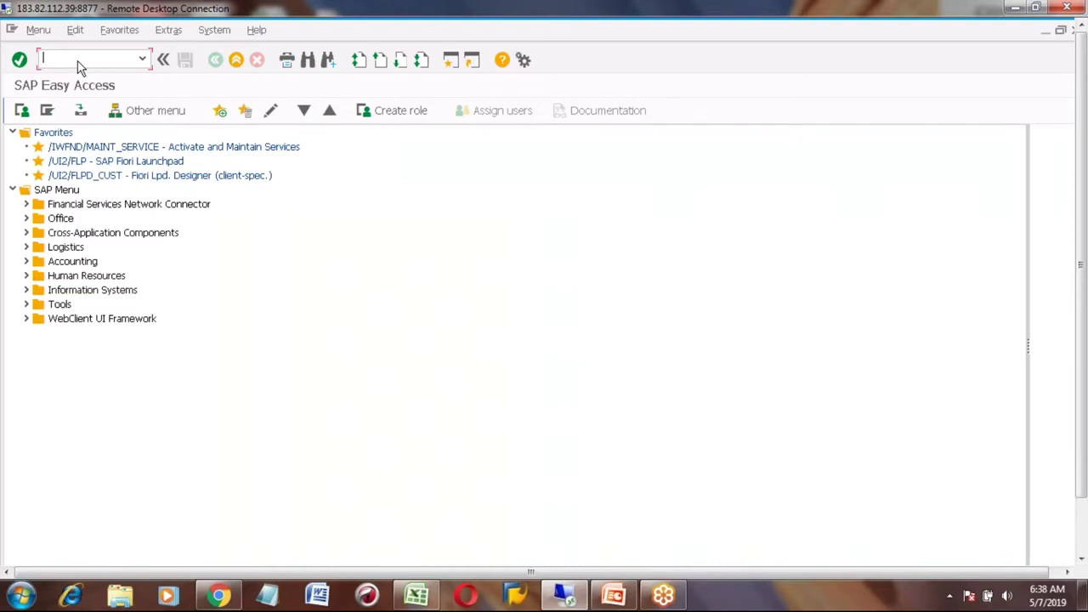
Step: Try to load the same production order in MIGO as a goods issue for order, check the status message, and exit
{"action": "type", "text": "MIGO"}
{"action": "key", "text": "Return"}
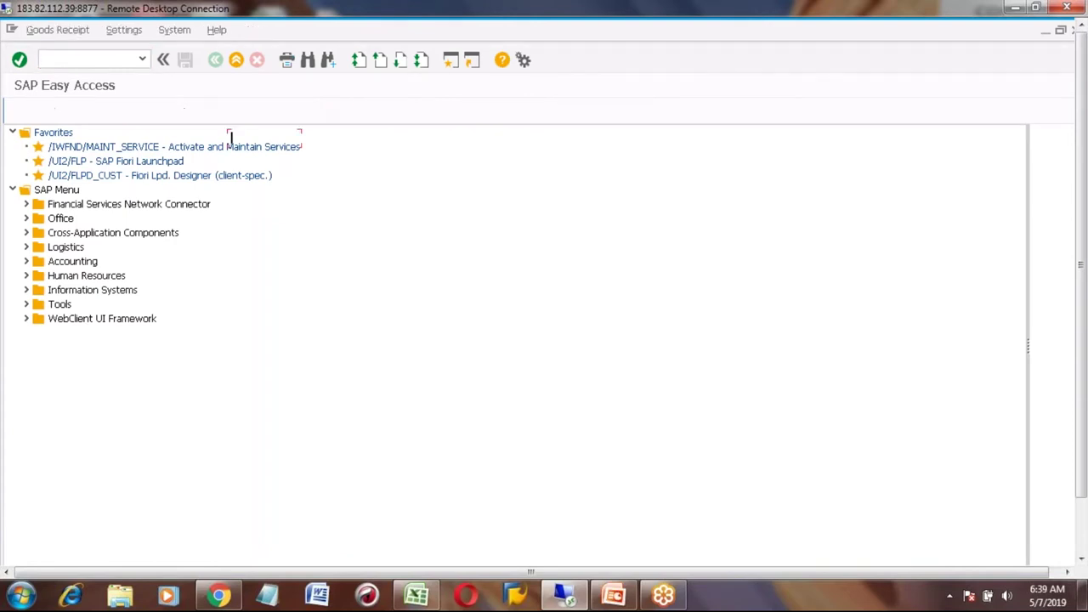
{"action": "type", "text": "1000250"}
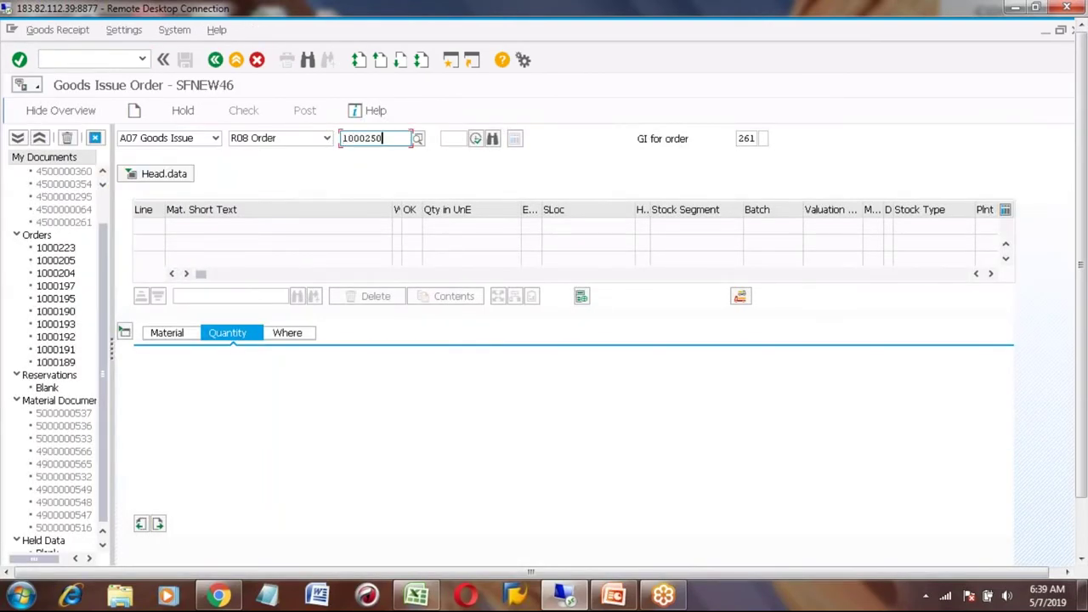
{"action": "left_click", "coordinate": [477, 141]}
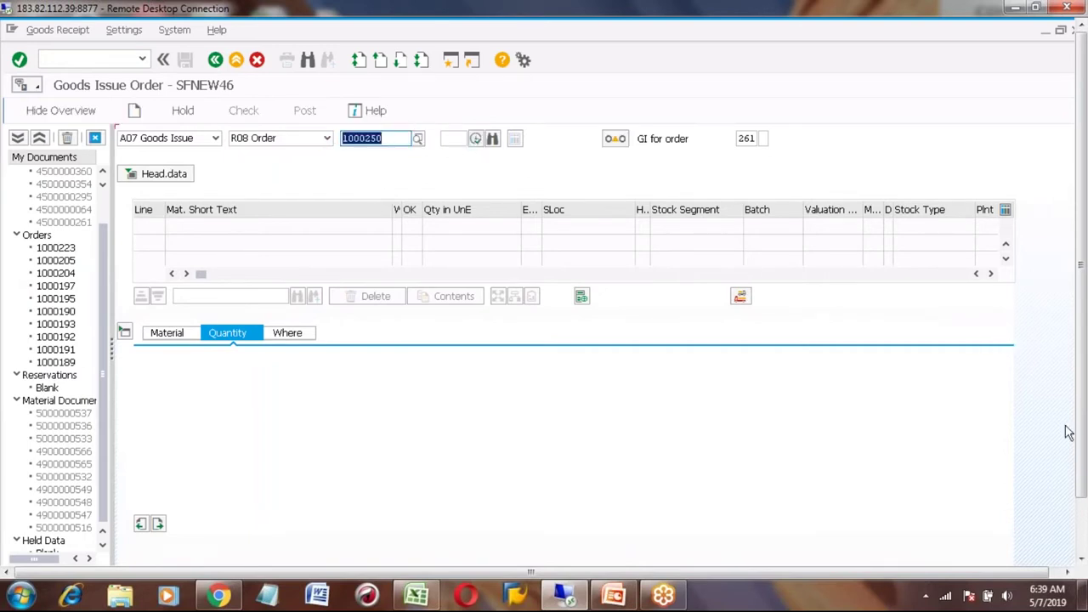
{"action": "left_click", "coordinate": [1082, 536]}
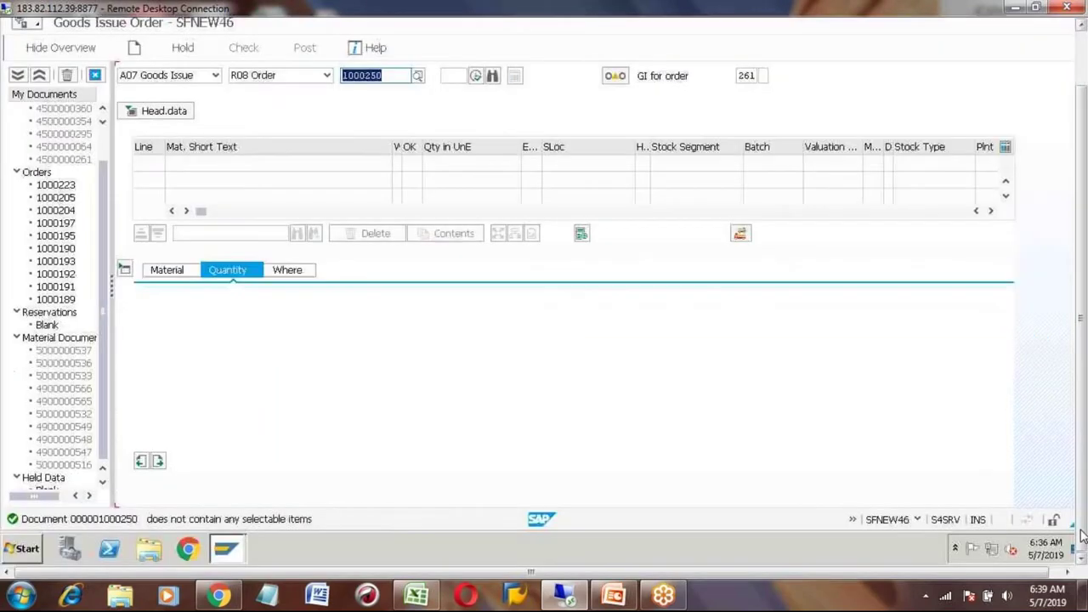
{"action": "left_click", "coordinate": [1083, 57]}
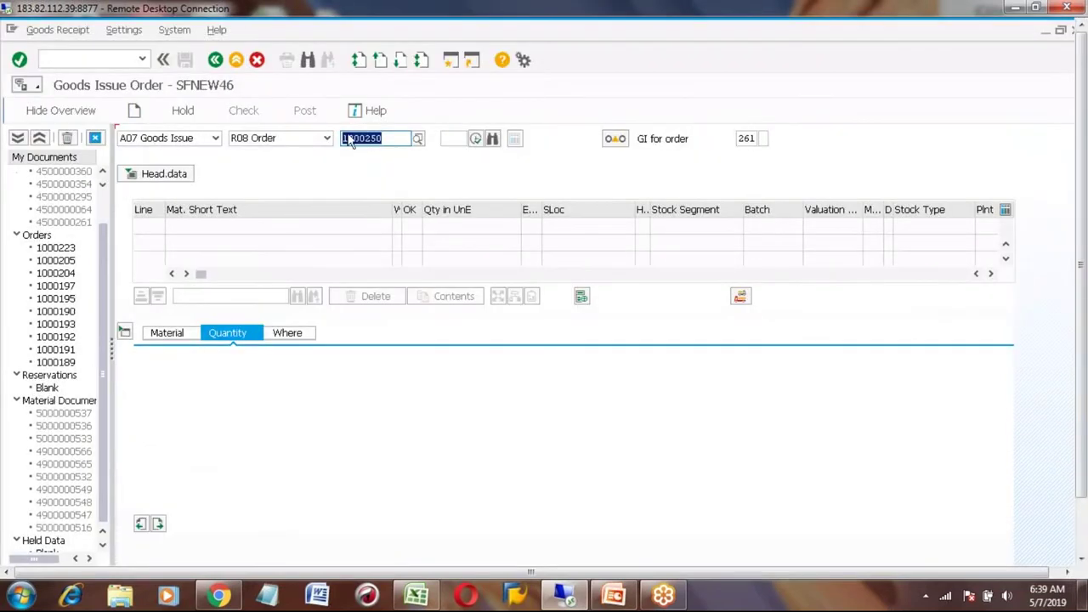
{"action": "left_click", "coordinate": [236, 60]}
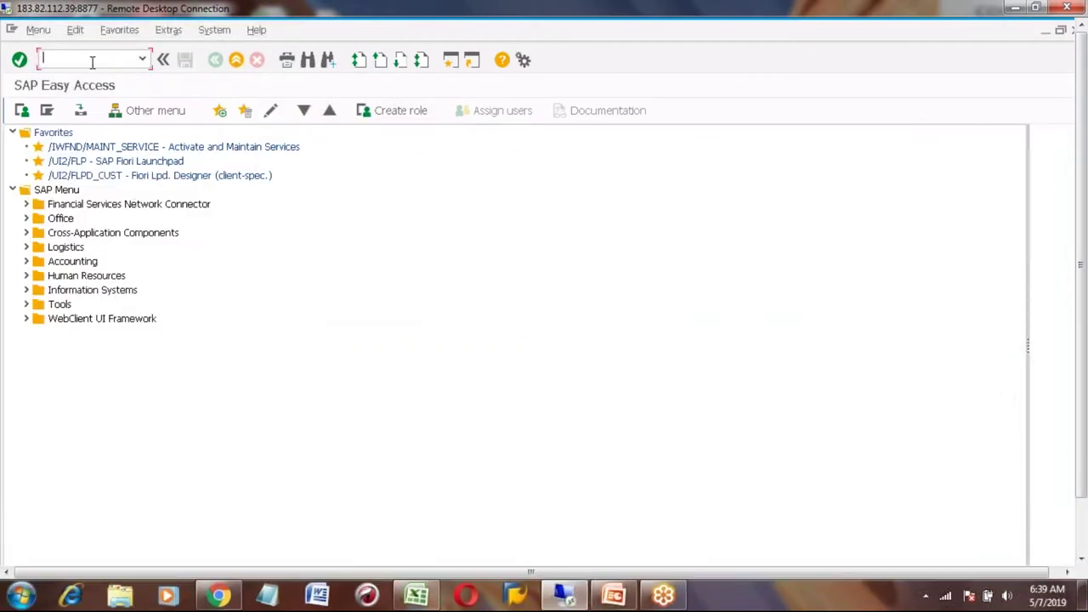
Step: Display the same production order in CO03 and check its header status and delivered quantity
{"action": "type", "text": "COO"}
{"action": "type", "text": "3"}
{"action": "key", "text": "Return"}
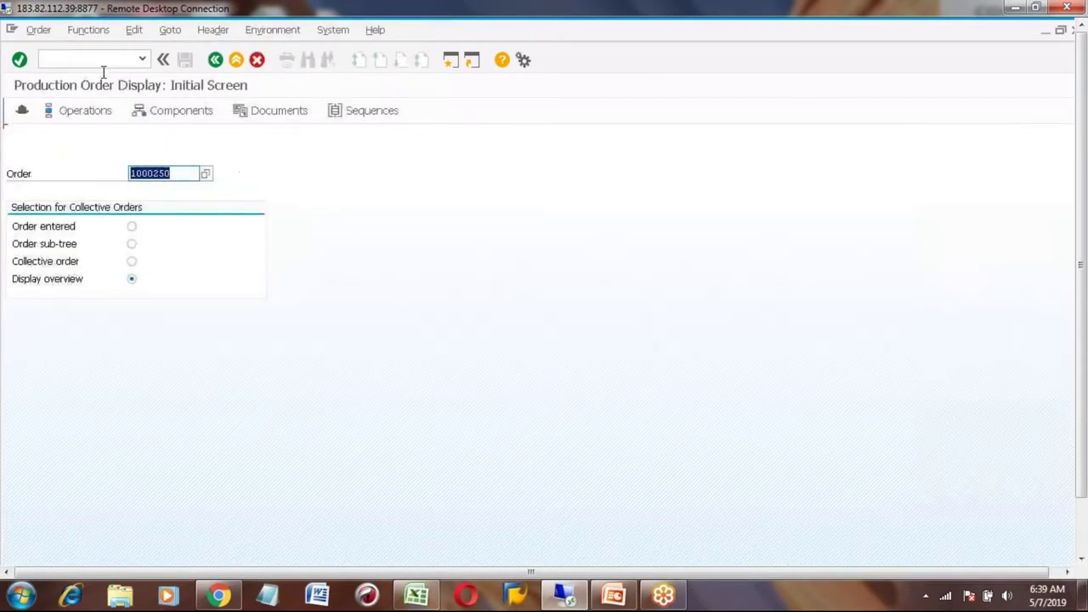
{"action": "key", "text": "Return"}
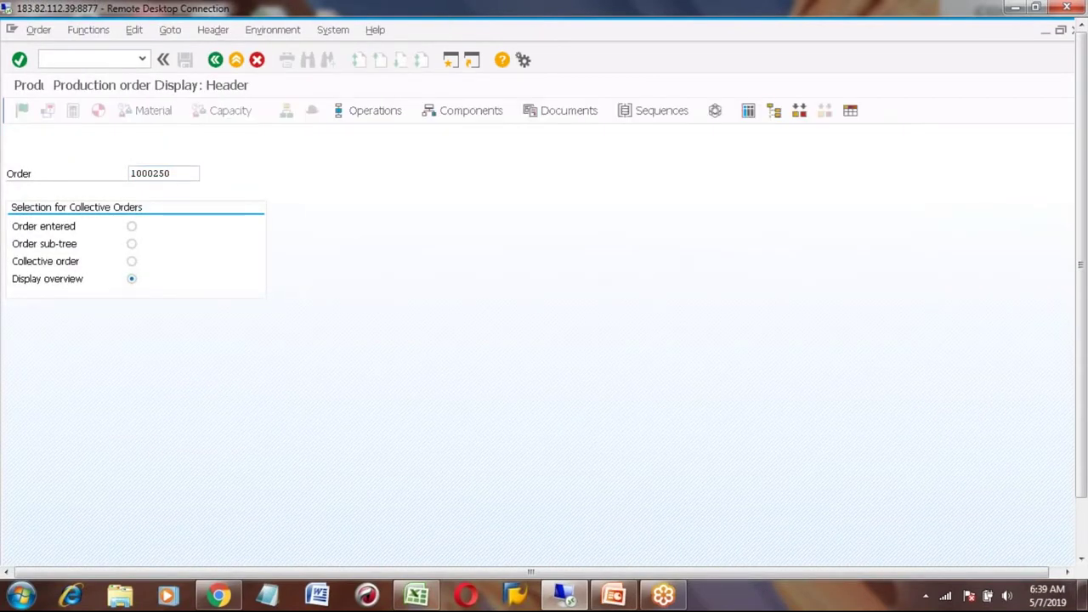
{"action": "left_click", "coordinate": [105, 280]}
{"action": "double_click", "coordinate": [106, 280]}
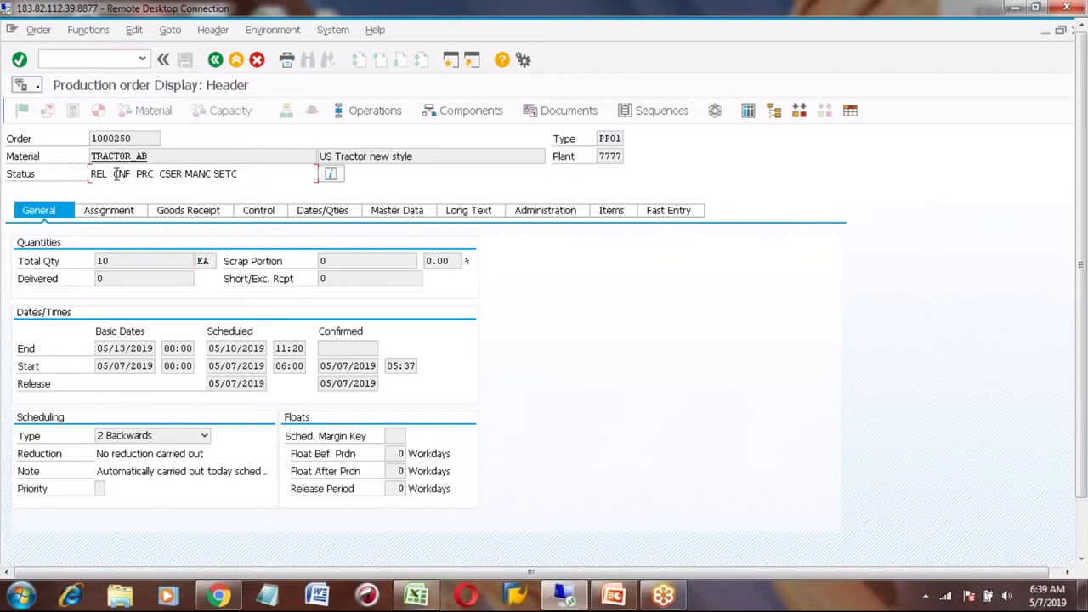
{"action": "left_click_drag", "start_coordinate": [114, 174], "coordinate": [130, 173]}
{"action": "left_click", "coordinate": [126, 276]}
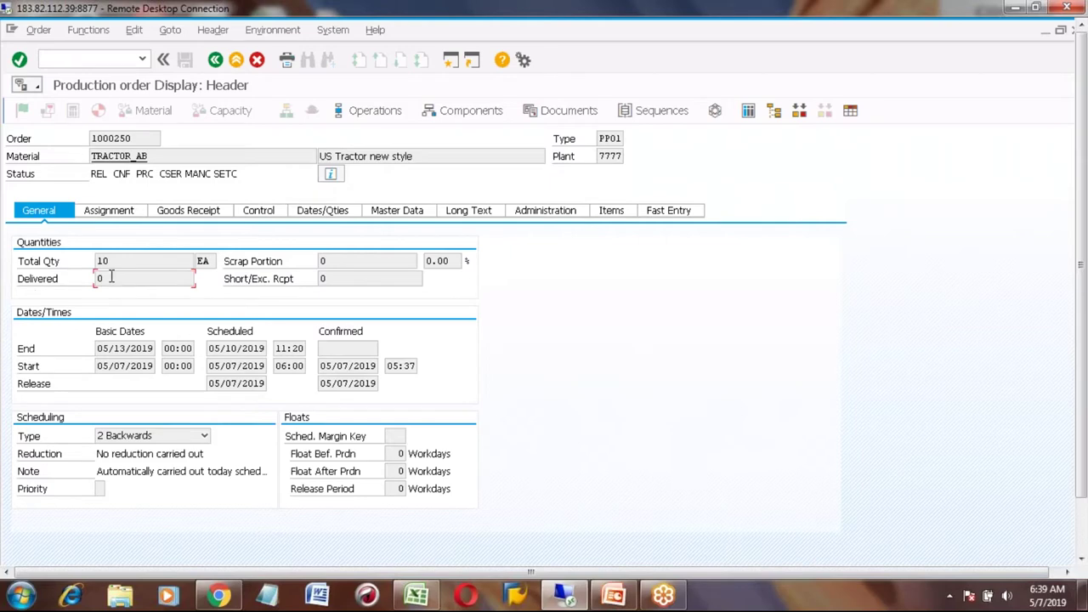
{"action": "double_click", "coordinate": [111, 276]}
Step: Review the production order's operation overview, including the control key of operation 0030, and return to SAP Easy Access
{"action": "left_click", "coordinate": [374, 114]}
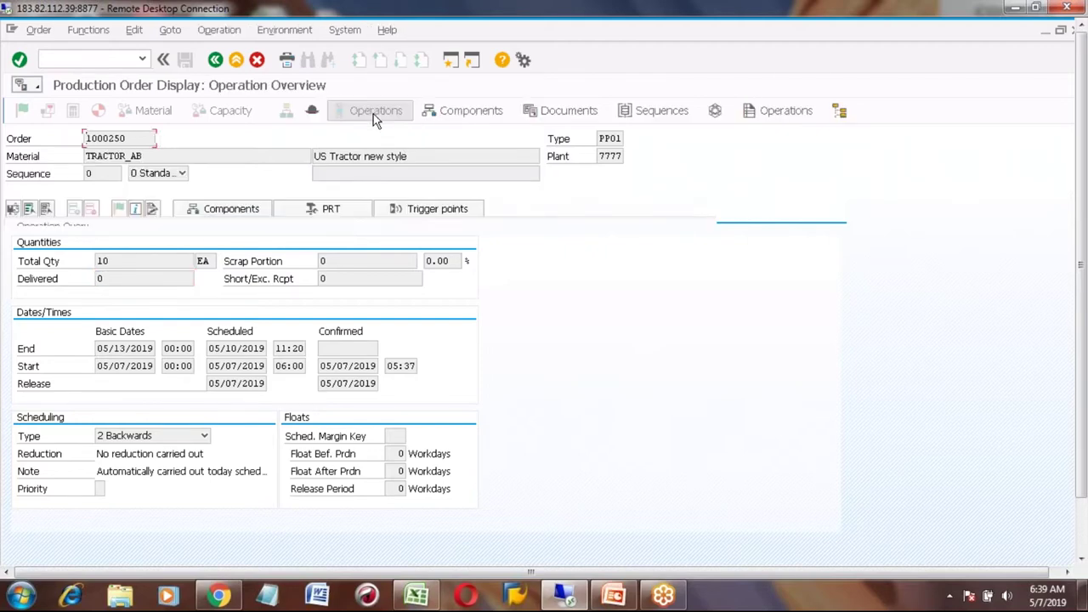
{"action": "left_click", "coordinate": [268, 294]}
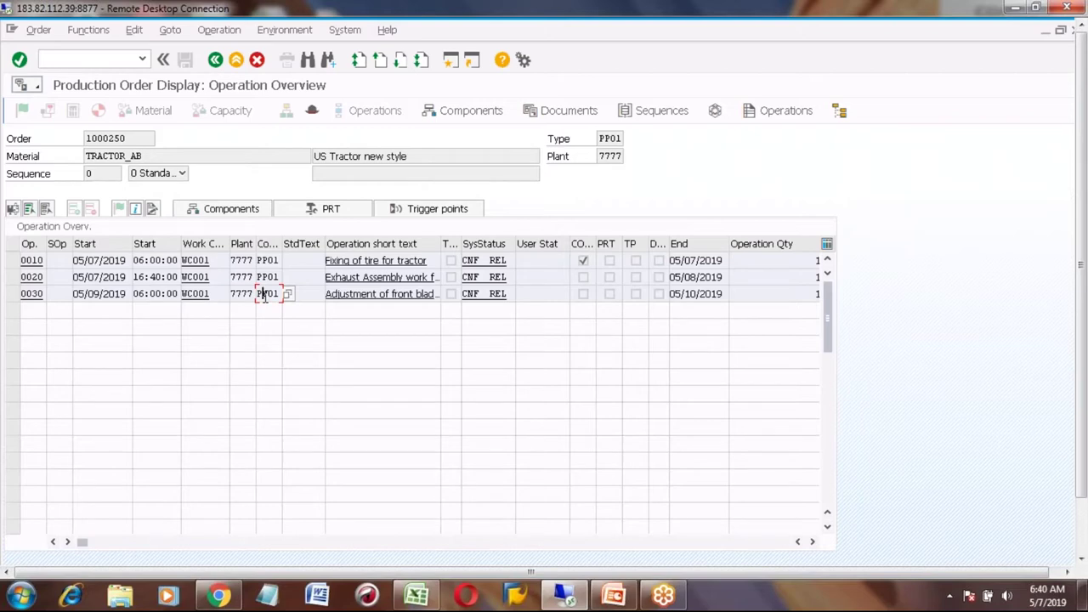
{"action": "key", "text": "End"}
{"action": "key", "text": "shift+Left"}
{"action": "key", "text": "shift+Left"}
{"action": "key", "text": "shift+Left"}
{"action": "key", "text": "shift+Left"}
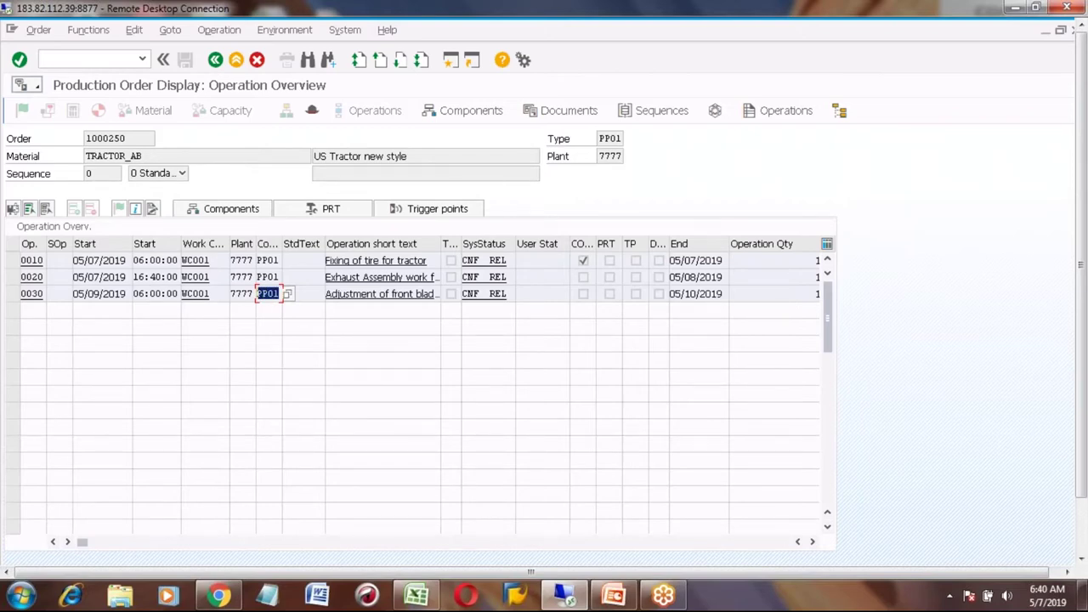
{"action": "left_click", "coordinate": [237, 58]}
{"action": "left_click", "coordinate": [236, 59]}
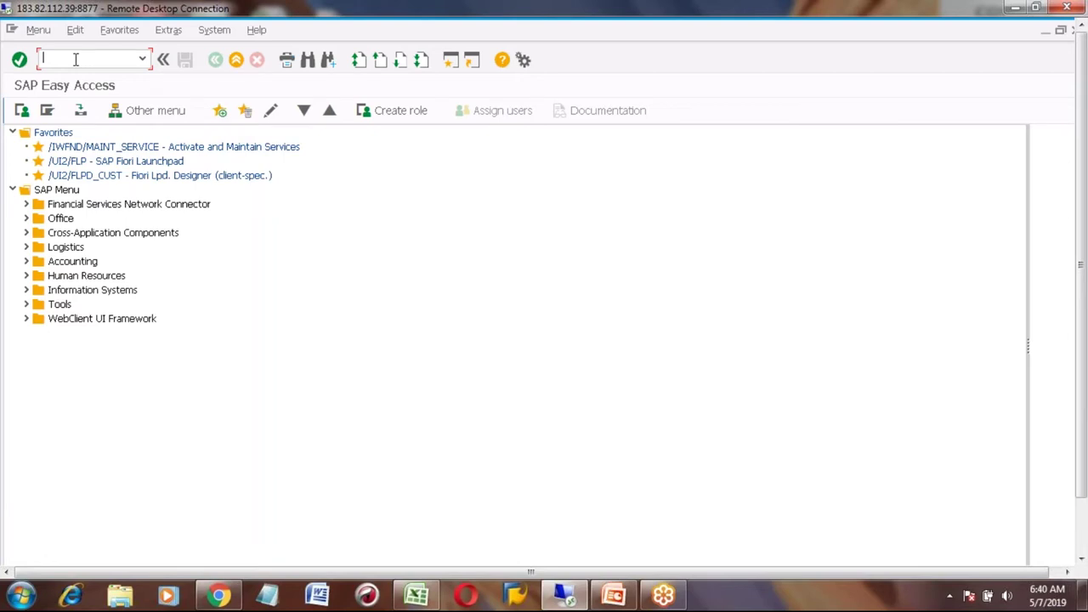
Step: Run COGI for plant 7777, limiting the error records to the same production order
{"action": "type", "text": "COGI"}
{"action": "key", "text": "Return"}
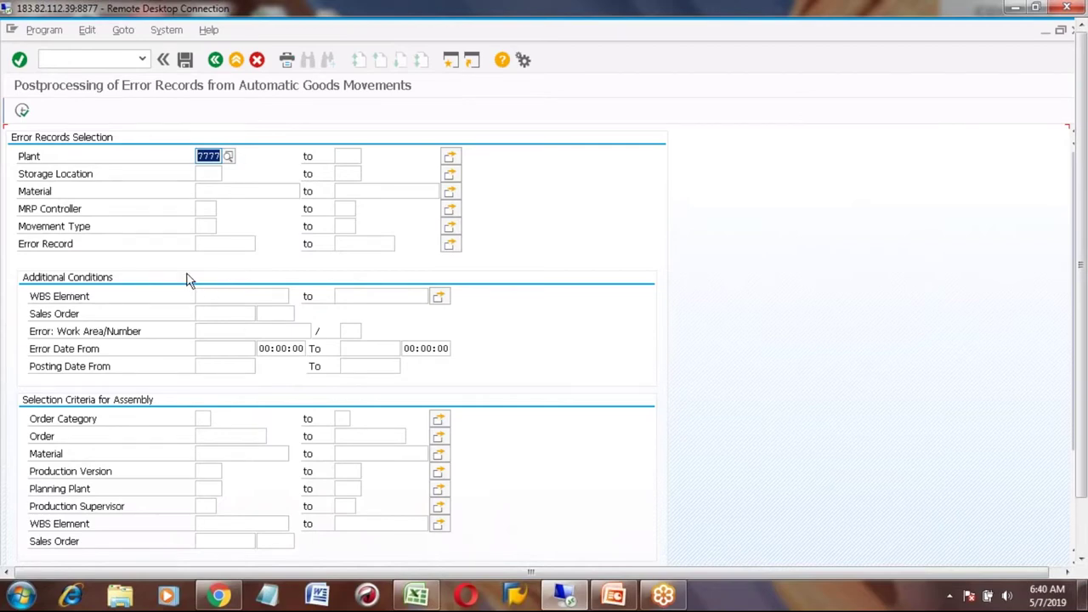
{"action": "left_click", "coordinate": [218, 438]}
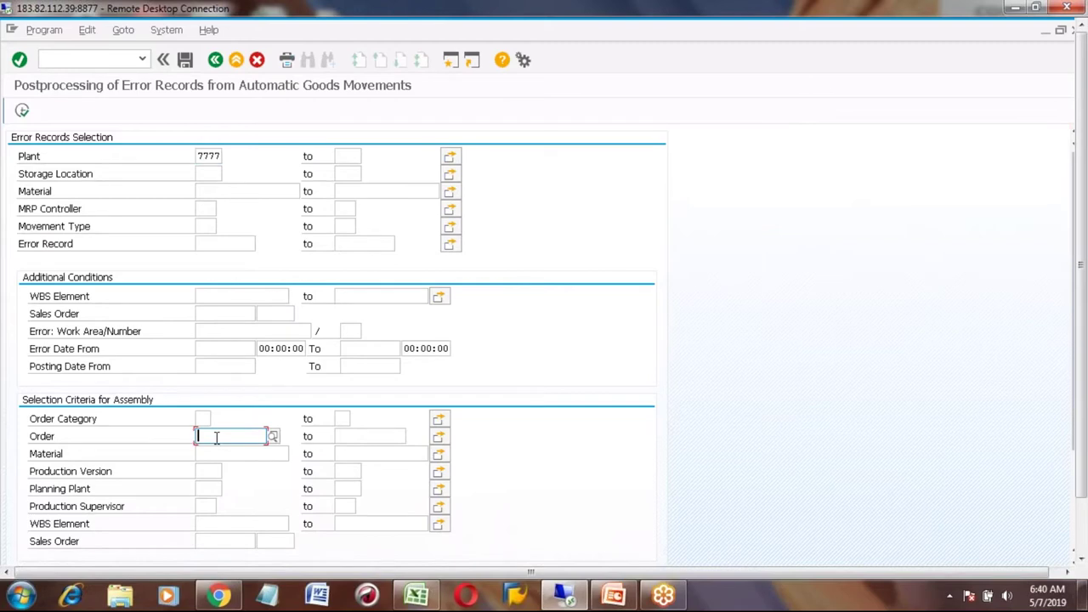
{"action": "type", "text": "1000250"}
{"action": "left_click", "coordinate": [22, 112]}
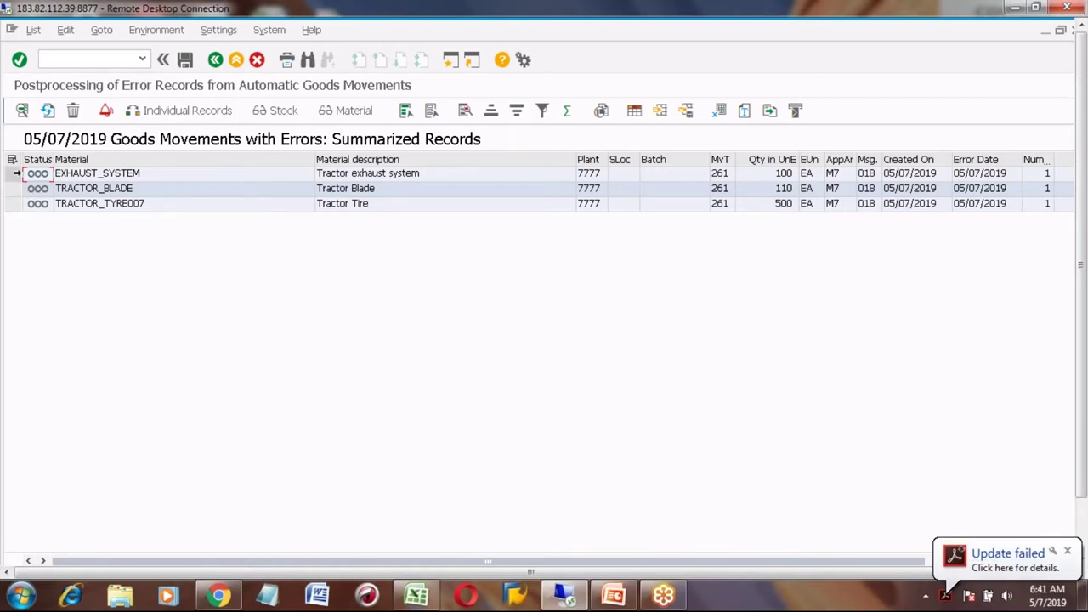
Step: Open the details of the EXHAUST_SYSTEM error record, check its error text, and return to the summarized records
{"action": "left_click", "coordinate": [17, 172]}
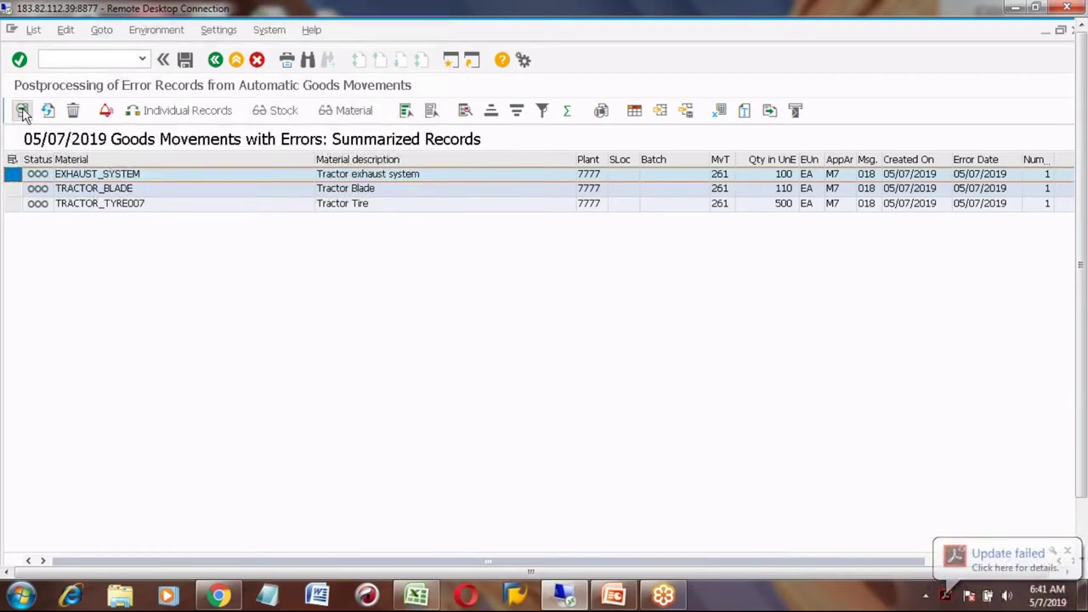
{"action": "left_click", "coordinate": [23, 111]}
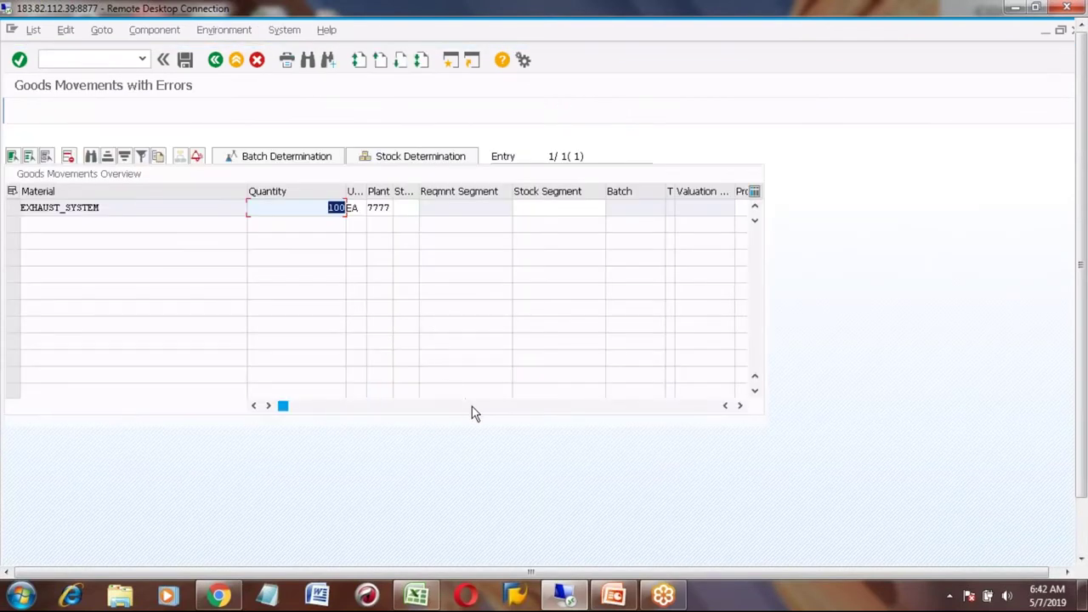
{"action": "left_click", "coordinate": [472, 406]}
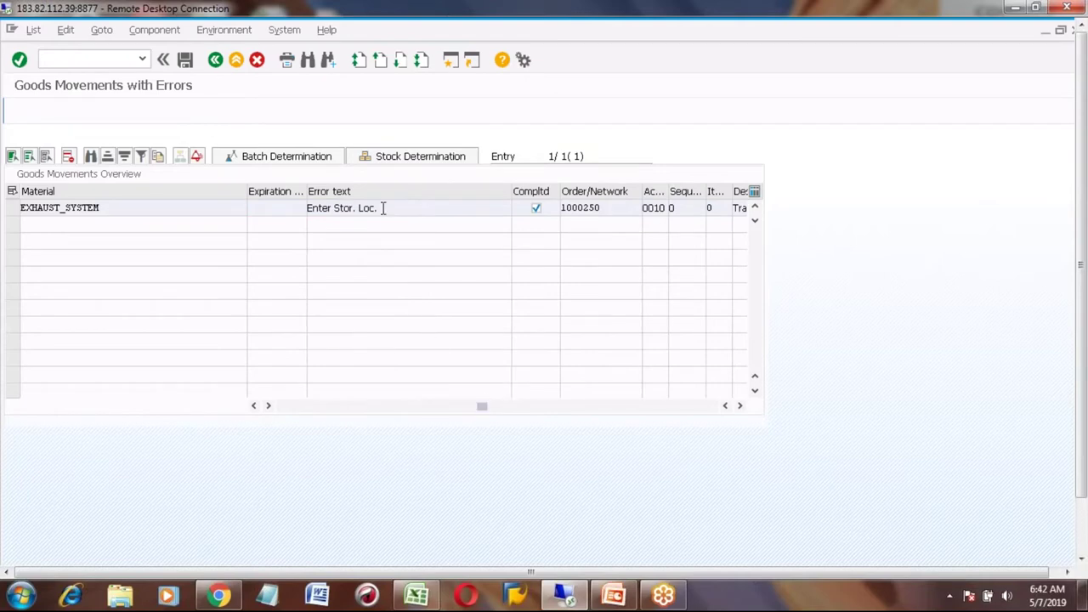
{"action": "left_click", "coordinate": [215, 60]}
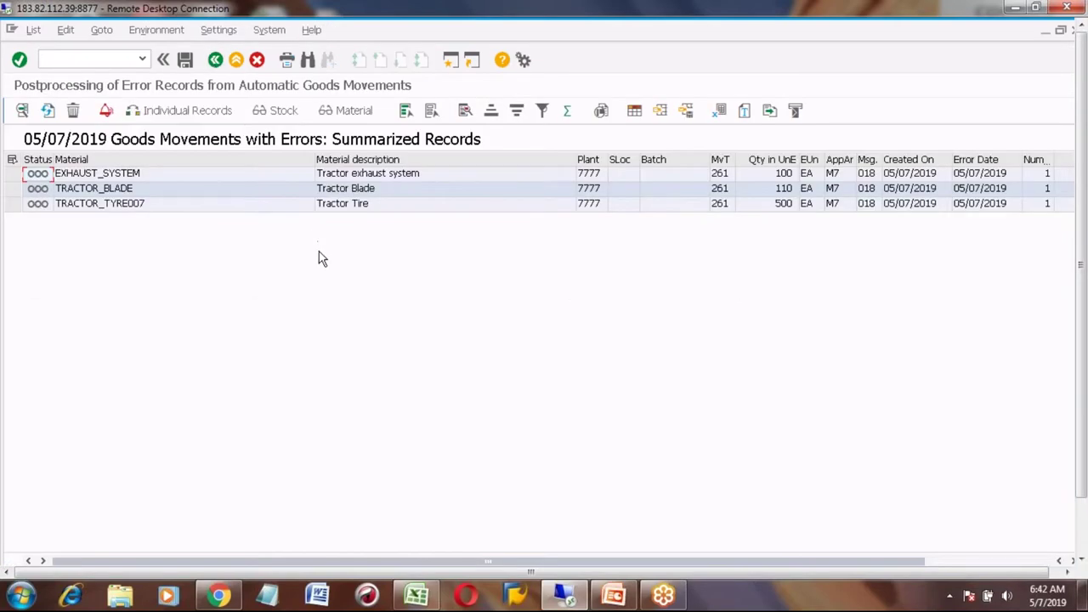
Step: Select all three error records in the summarized list, then leave COGI without saving and return to SAP Easy Access
{"action": "left_click", "coordinate": [12, 173]}
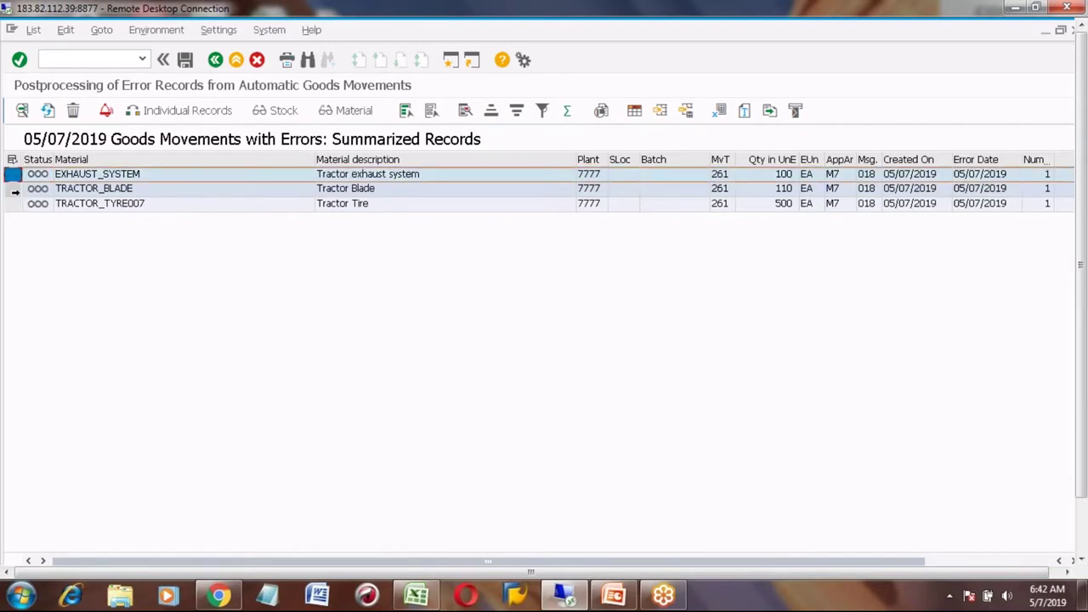
{"action": "left_click", "coordinate": [12, 204], "text": "shift"}
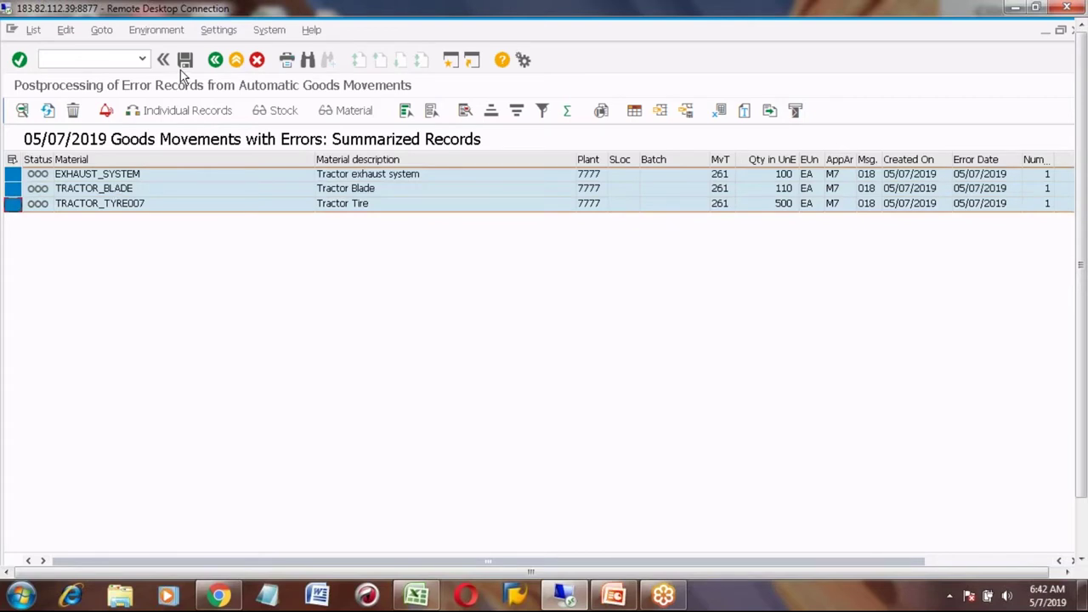
{"action": "left_click", "coordinate": [216, 62]}
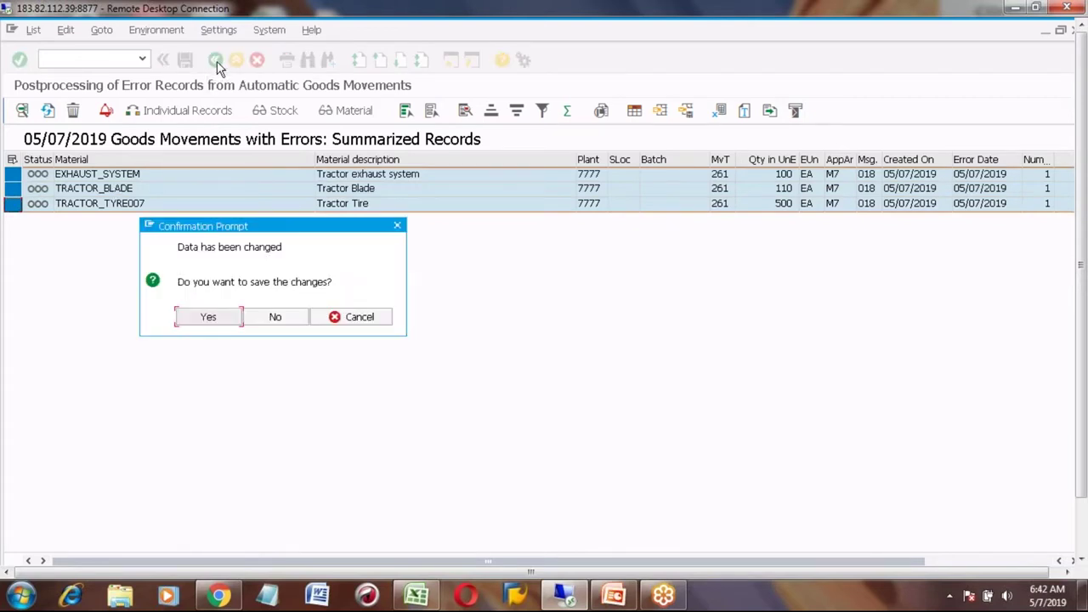
{"action": "left_click", "coordinate": [287, 323]}
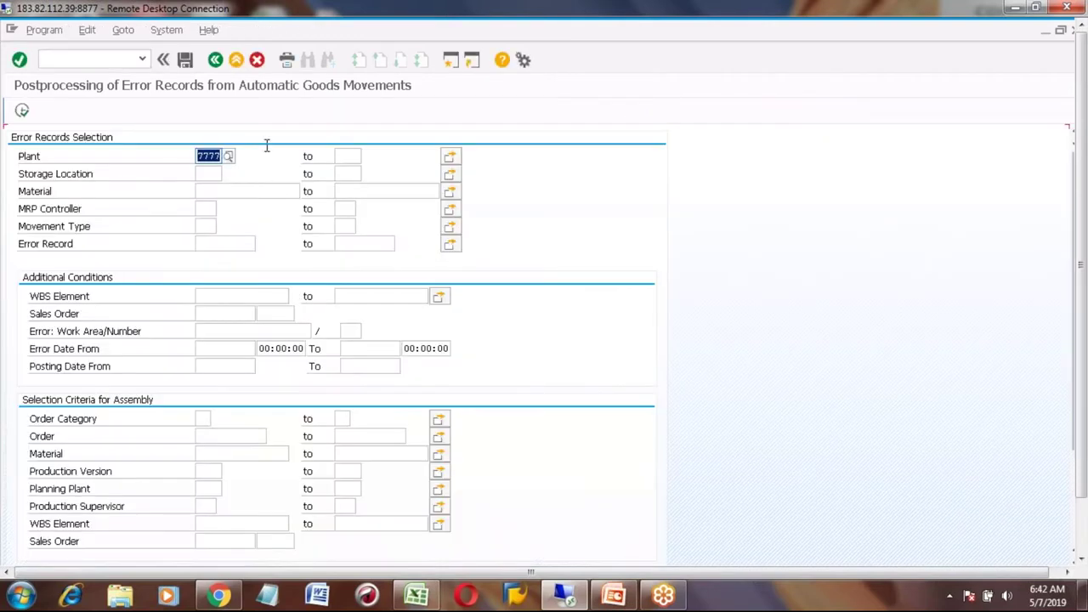
{"action": "left_click", "coordinate": [235, 60]}
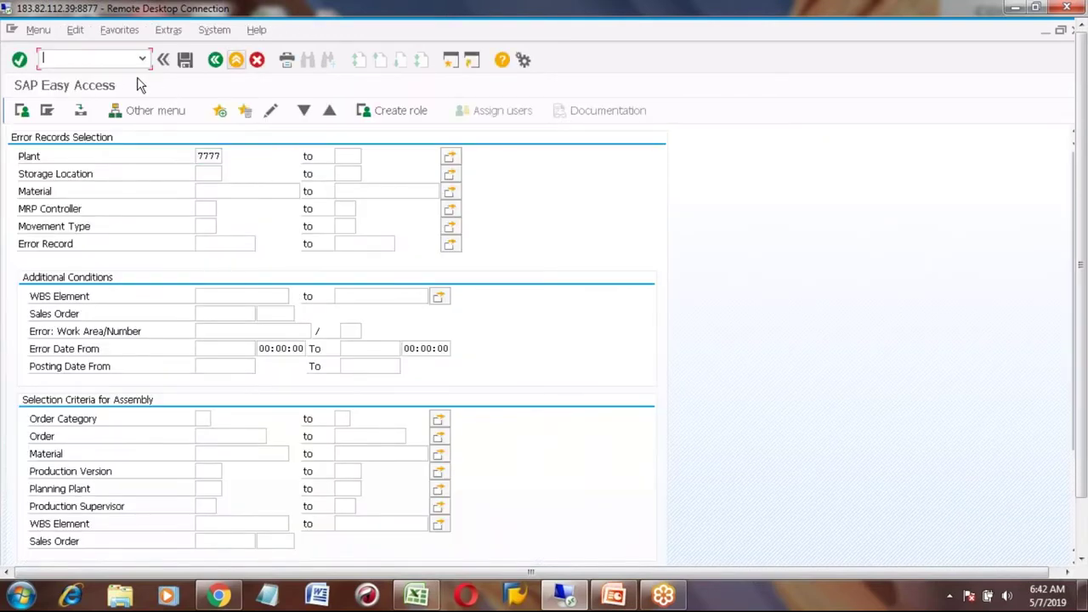
Step: Display the same production order in CO03 and check the delivered quantity in its header
{"action": "type", "text": "mi"}
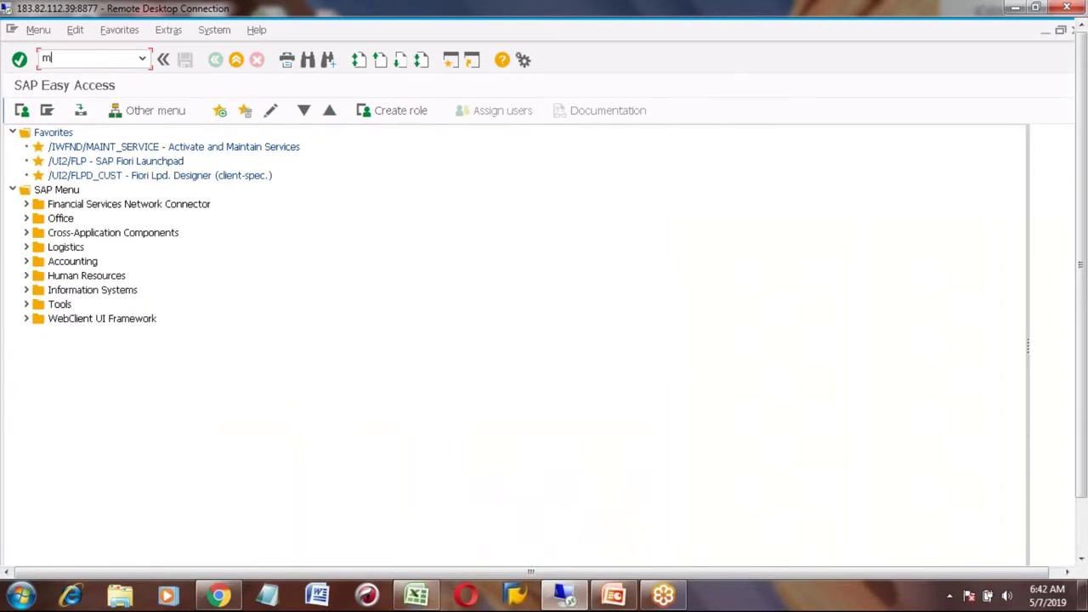
{"action": "key", "text": "BackSpace"}
{"action": "key", "text": "BackSpace"}
{"action": "type", "text": "co03"}
{"action": "key", "text": "Return"}
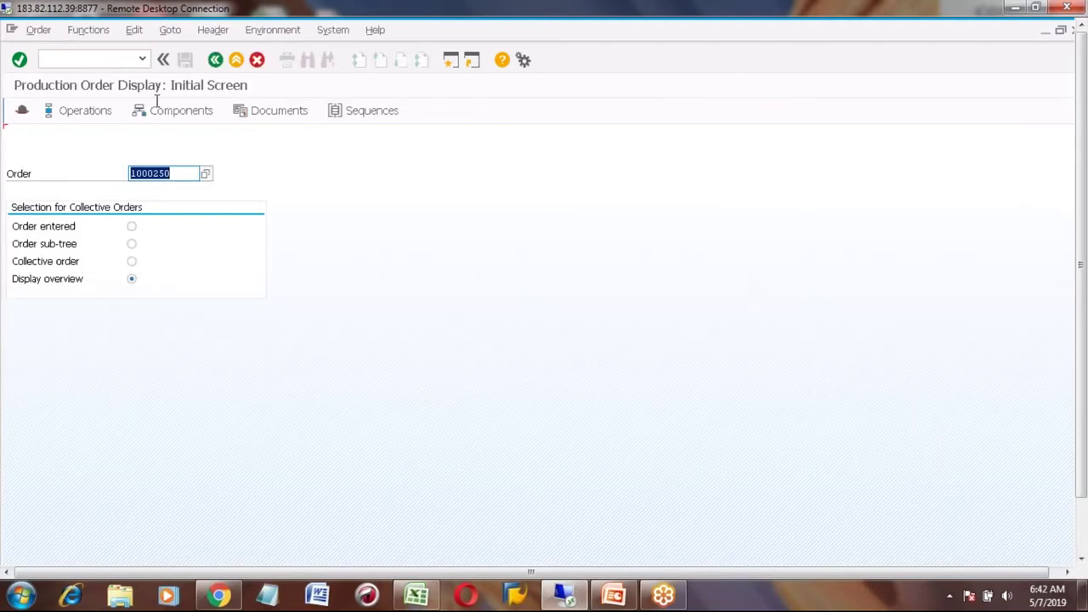
{"action": "key", "text": "Return"}
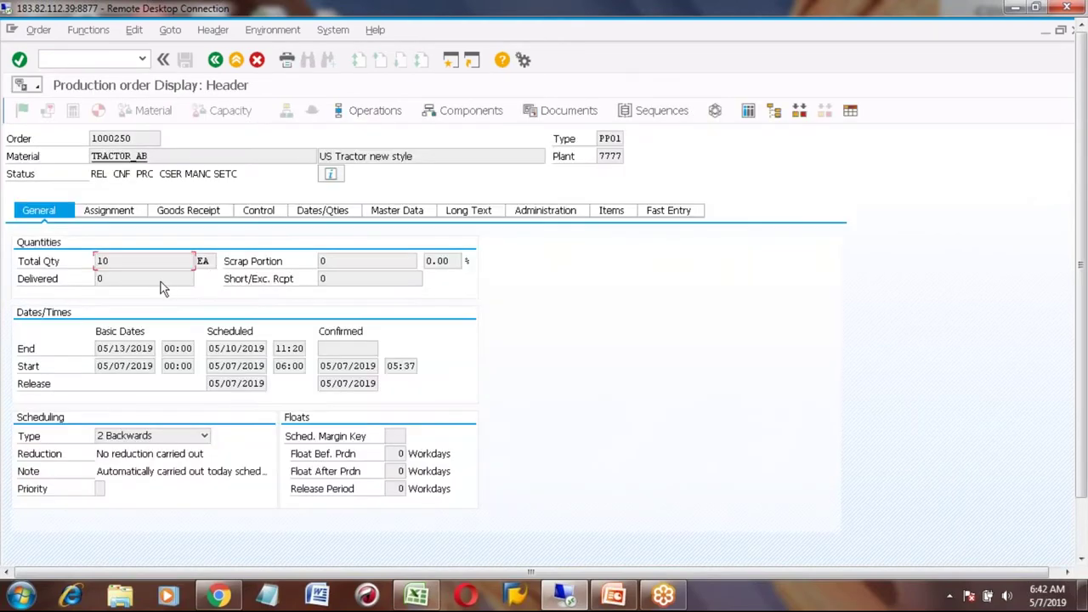
{"action": "left_click", "coordinate": [120, 281]}
Step: Check the production order's documented goods movements and return to SAP Easy Access
{"action": "left_click", "coordinate": [170, 30]}
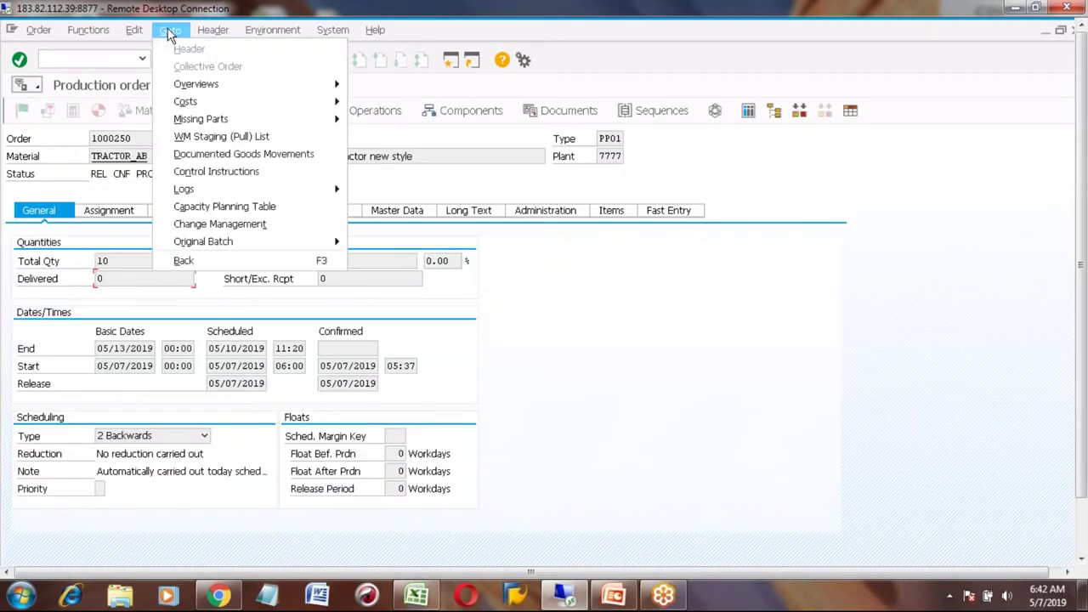
{"action": "left_click", "coordinate": [241, 156]}
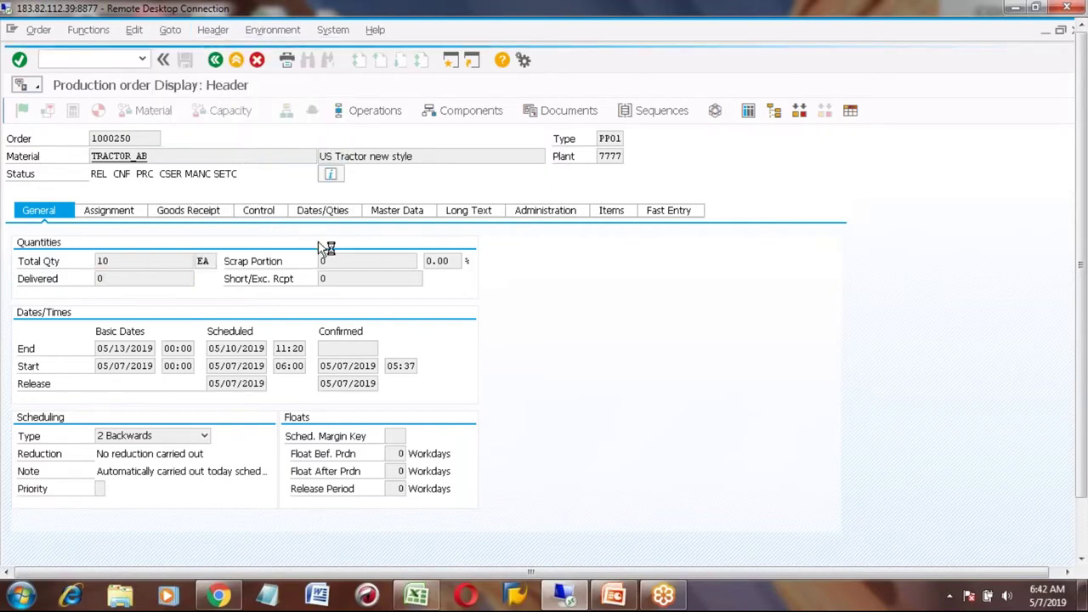
{"action": "left_click", "coordinate": [215, 61]}
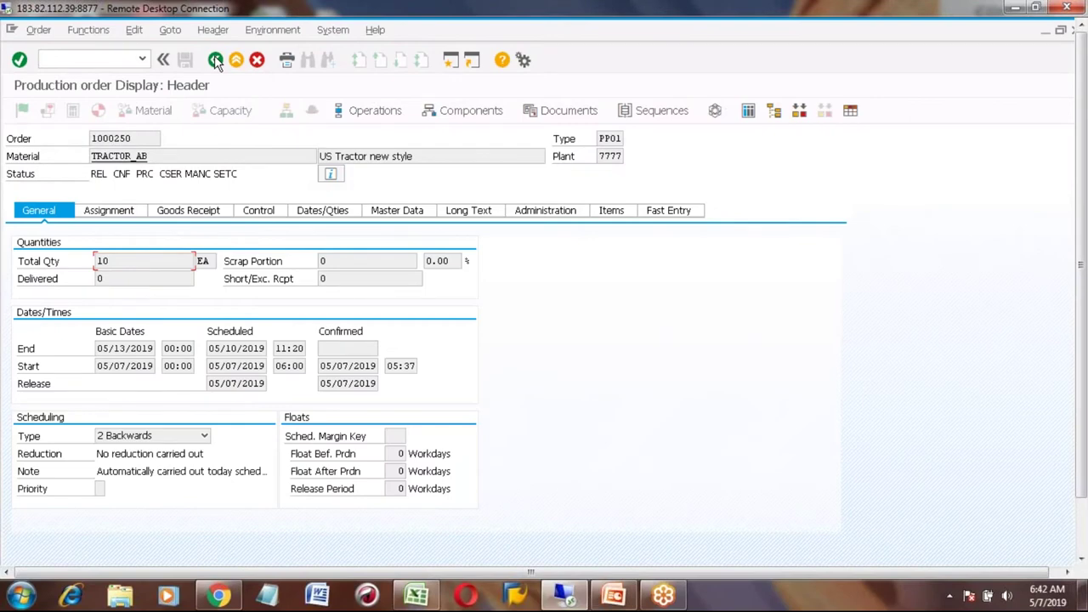
{"action": "left_click", "coordinate": [216, 60]}
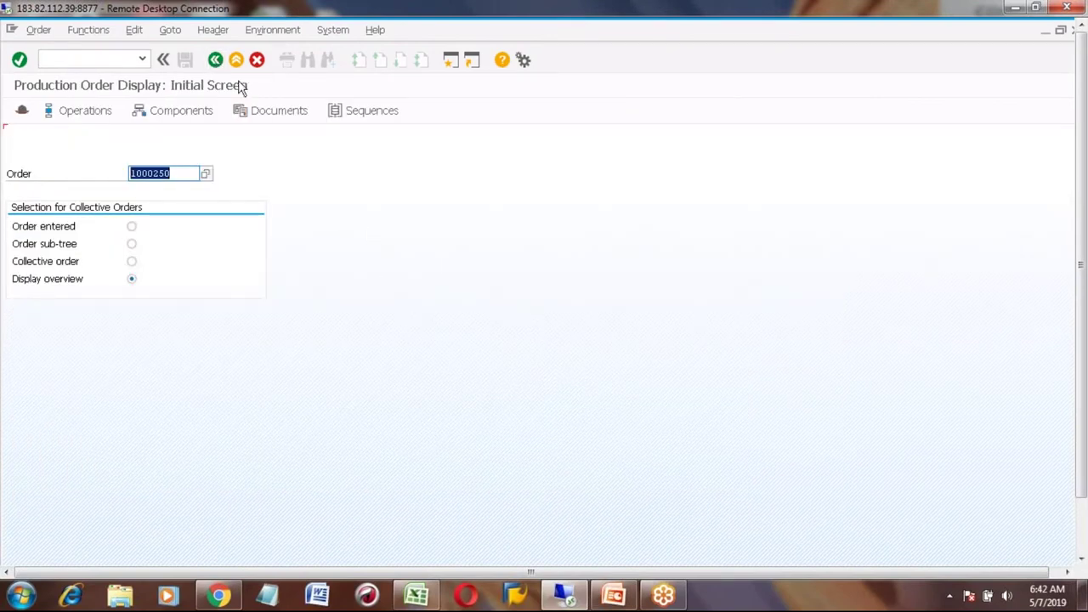
{"action": "left_click", "coordinate": [216, 60]}
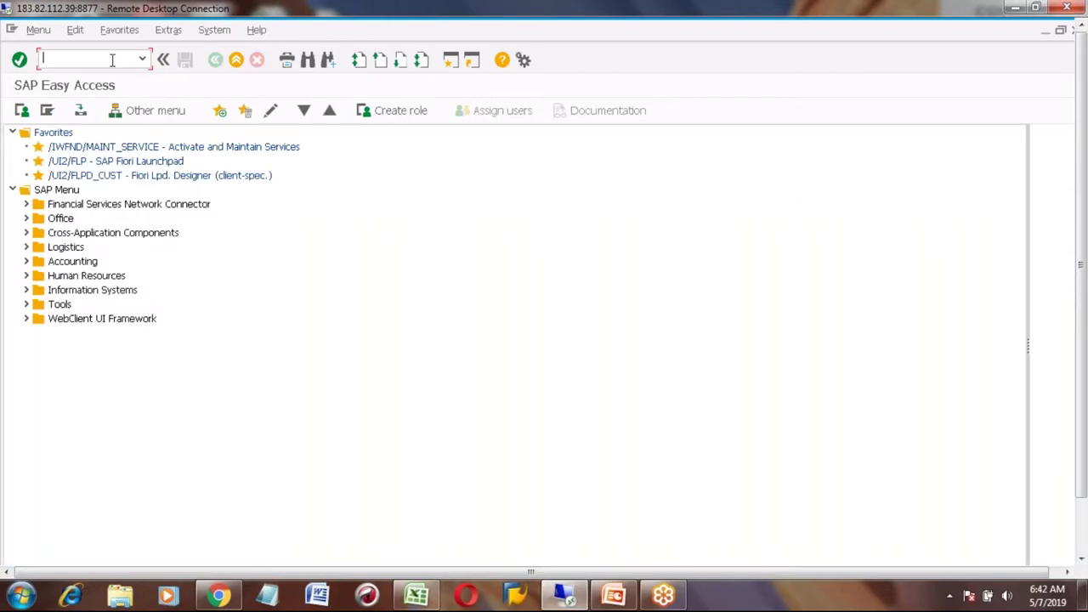
Step: Open MIGO with A01 Goods Receipt and try to load the production order number under the R01 Purchase Order reference
{"action": "type", "text": "migo"}
{"action": "key", "text": "Return"}
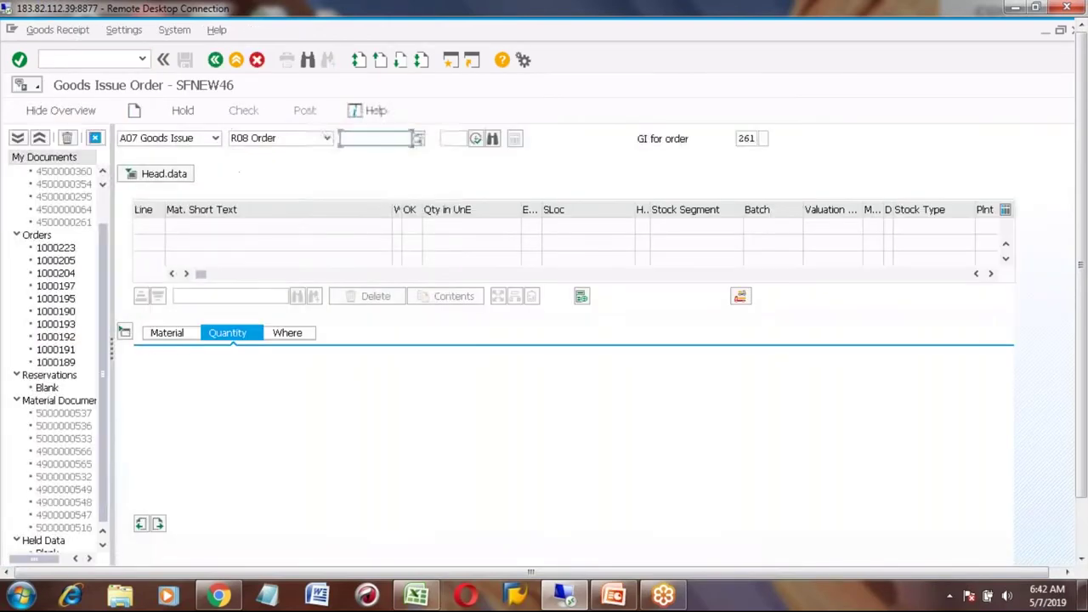
{"action": "left_click", "coordinate": [215, 138]}
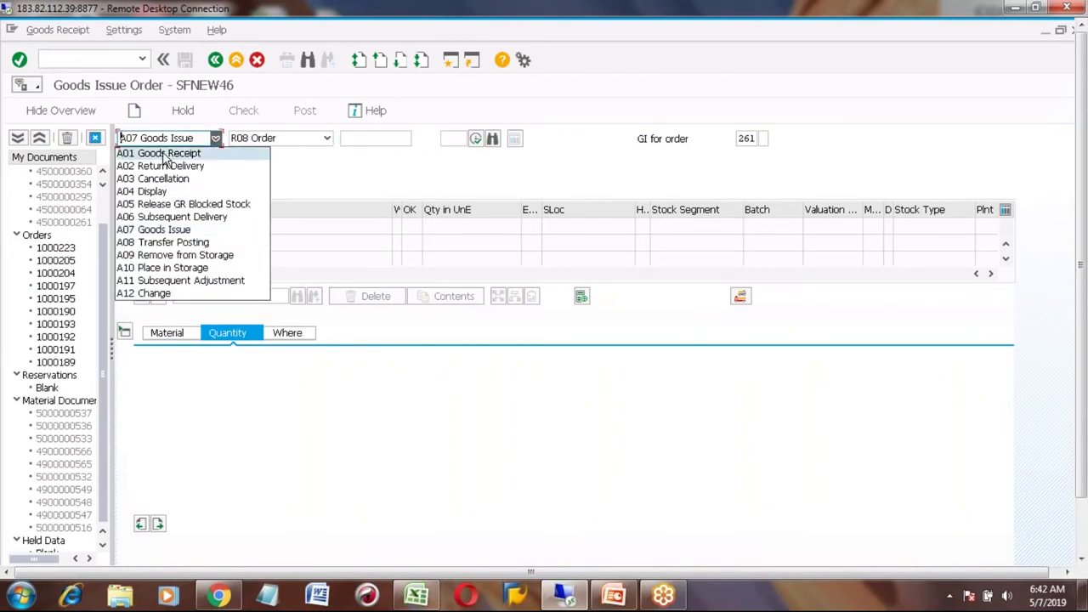
{"action": "left_click", "coordinate": [166, 156]}
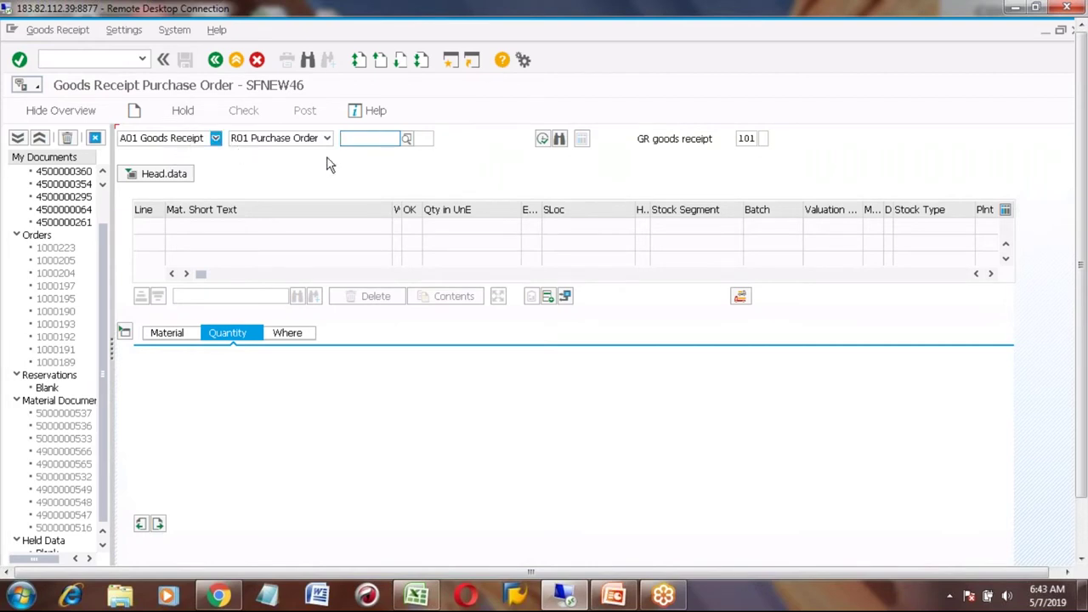
{"action": "left_click", "coordinate": [360, 138]}
{"action": "type", "text": "1000250"}
{"action": "left_click", "coordinate": [543, 140]}
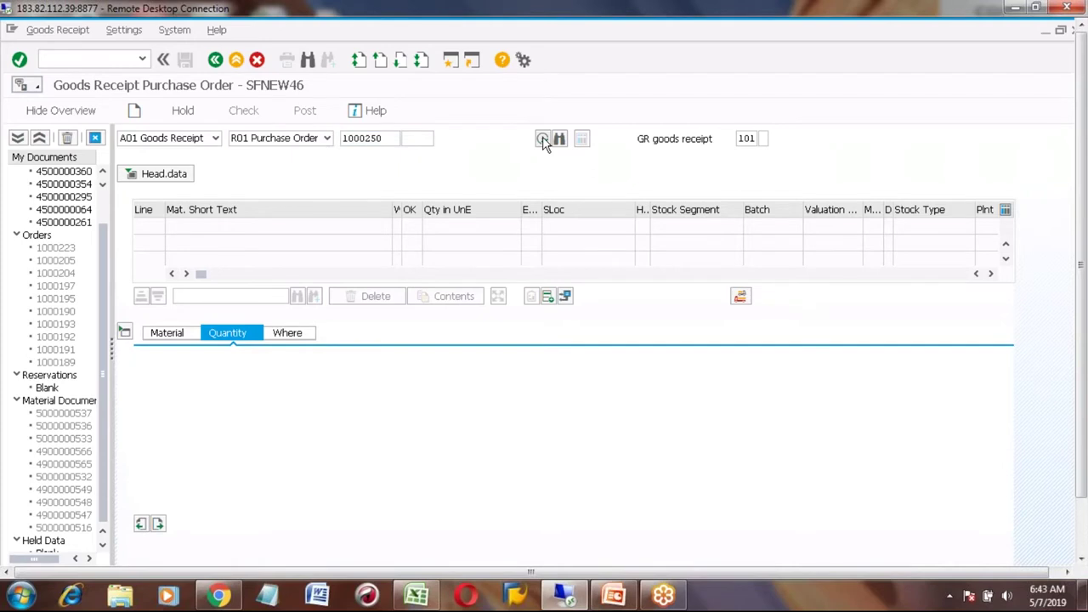
Step: Change the reference to R08 Order, load the same production order for goods receipt, and exit MIGO without saving
{"action": "left_click", "coordinate": [328, 139]}
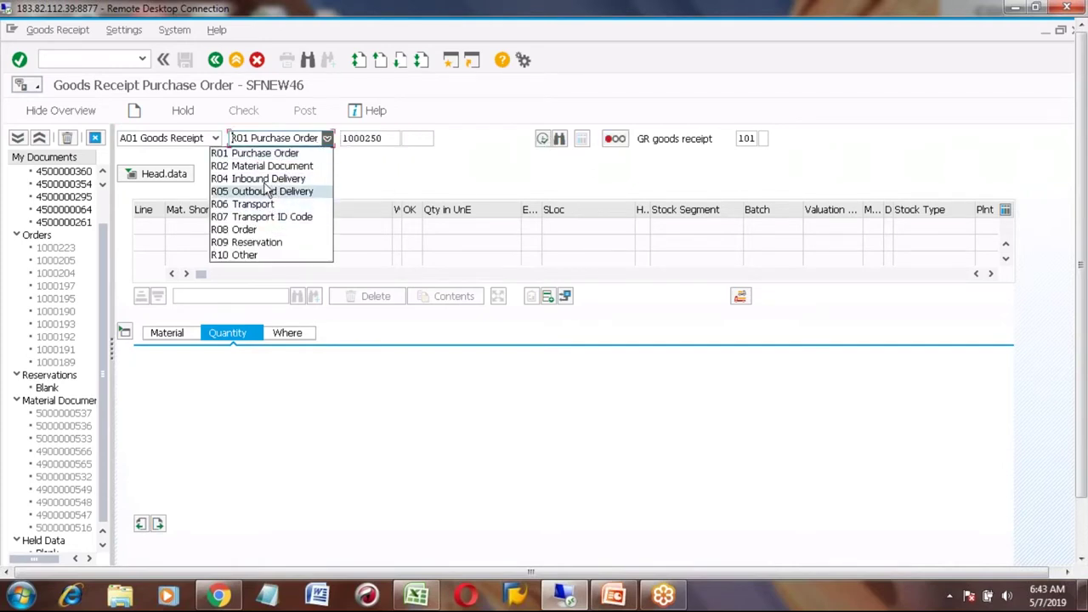
{"action": "left_click", "coordinate": [266, 230]}
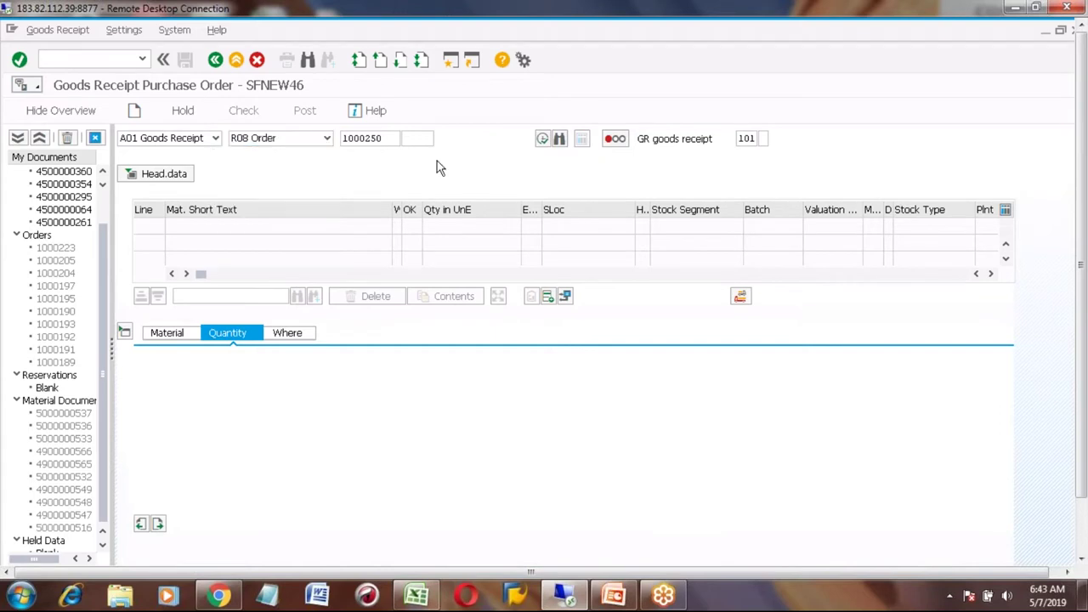
{"action": "type", "text": "1000250"}
{"action": "left_click", "coordinate": [477, 138]}
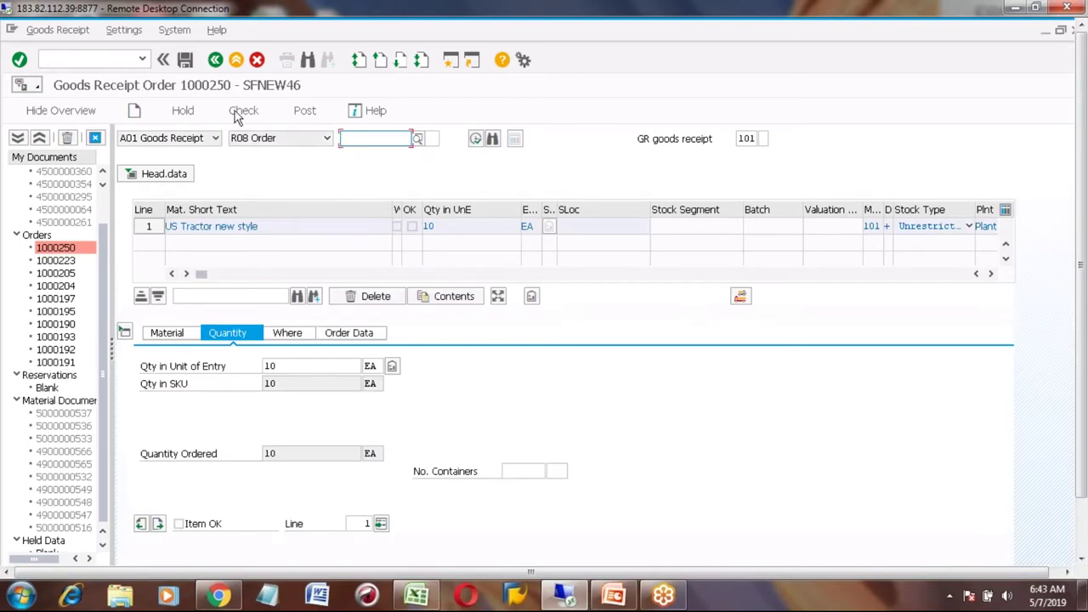
{"action": "left_click", "coordinate": [238, 61]}
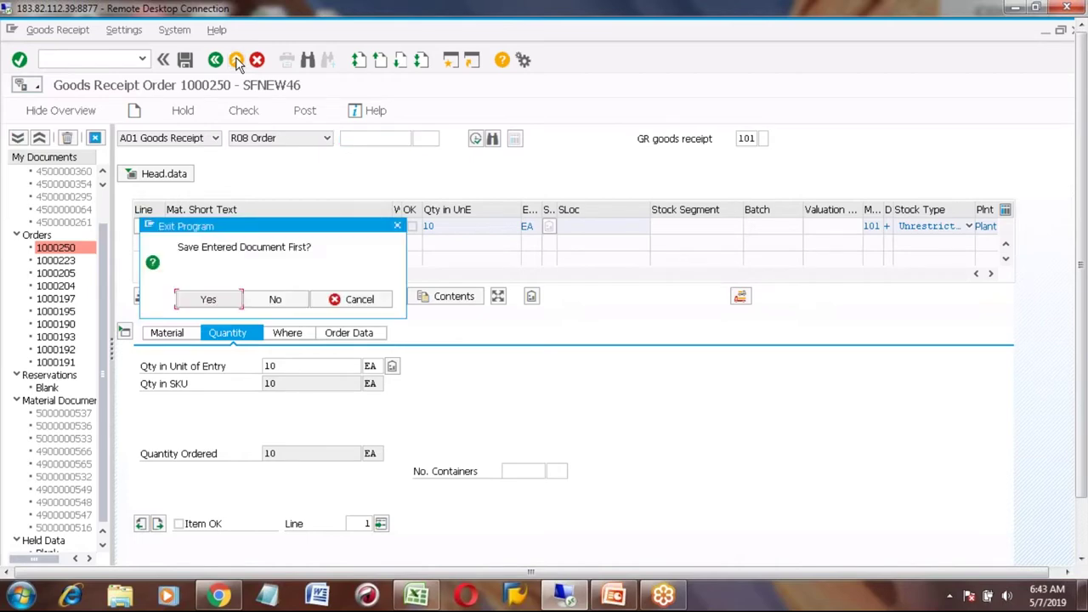
{"action": "left_click", "coordinate": [278, 301]}
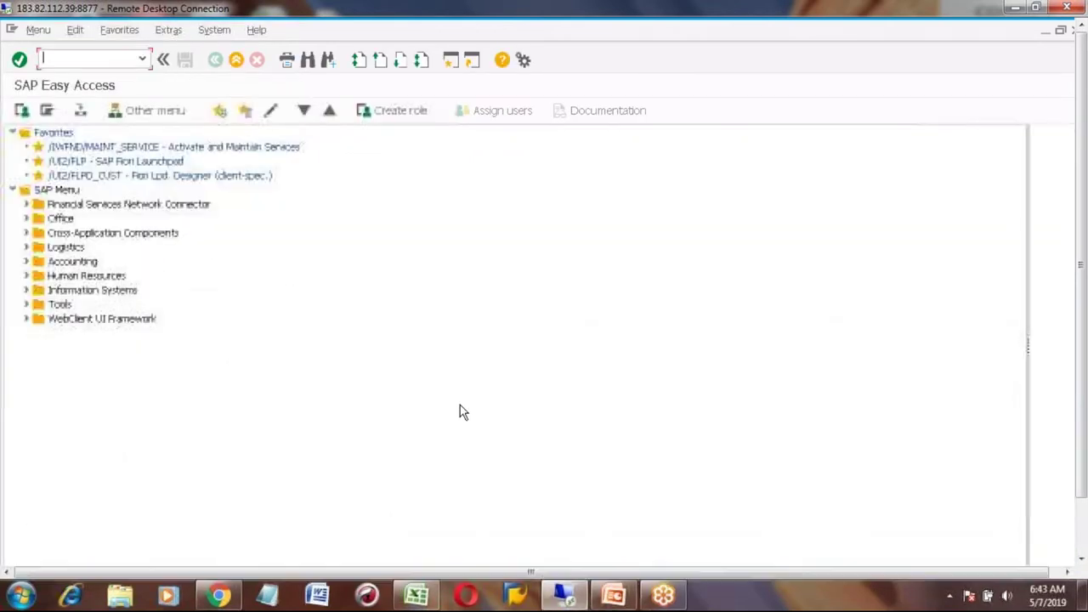
Step: Switch to the Excel process notes and look up the Goods Movements section of the process order steps on Sheet1
{"action": "left_click", "coordinate": [416, 595]}
{"action": "left_click", "coordinate": [375, 333]}
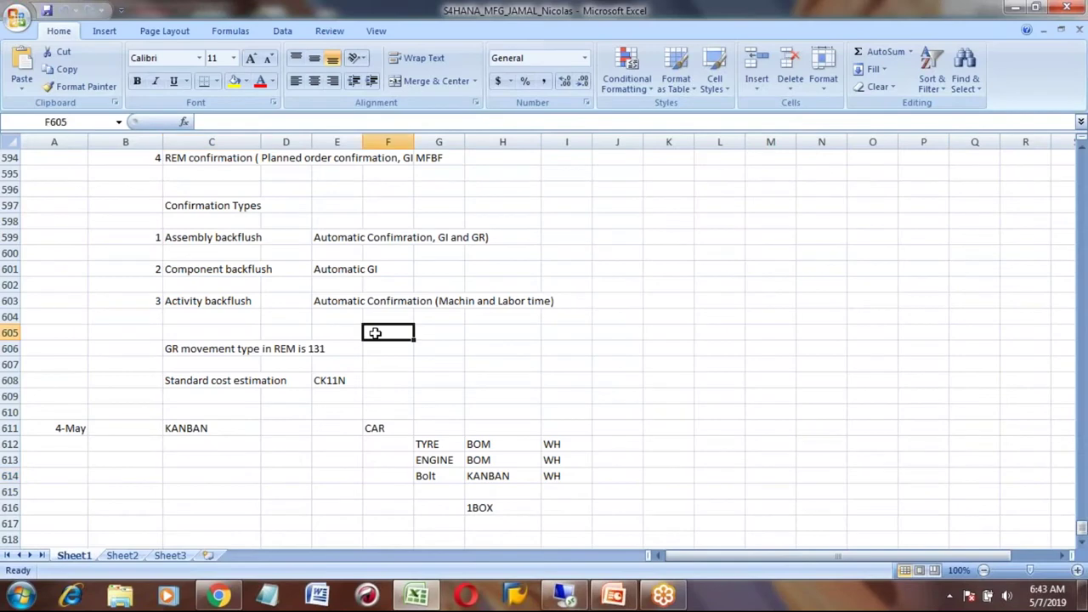
{"action": "key", "text": "Up"}
{"action": "key", "text": "Up"}
{"action": "key", "text": "Up"}
{"action": "key", "text": "Up"}
{"action": "key", "text": "Up"}
{"action": "key", "text": "Up"}
{"action": "key", "text": "Up"}
{"action": "key", "text": "Up"}
{"action": "key", "text": "Up"}
{"action": "key", "text": "Up"}
{"action": "key", "text": "Up"}
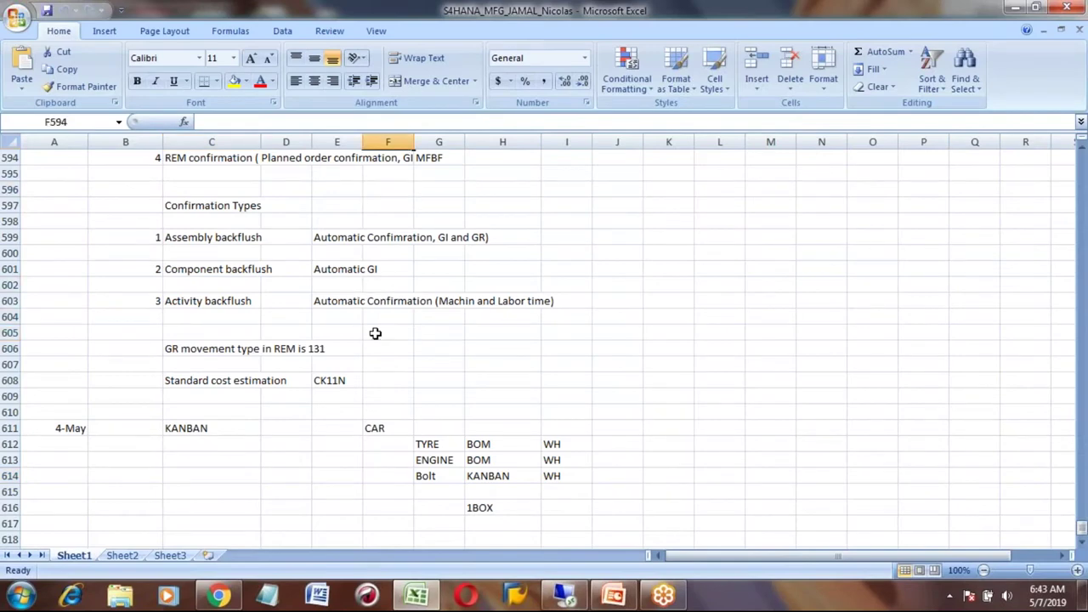
{"action": "key", "text": "Up"}
{"action": "key", "text": "Up"}
{"action": "key", "text": "Up"}
{"action": "key", "text": "Up"}
{"action": "key", "text": "Up"}
{"action": "key", "text": "Up"}
{"action": "key", "text": "Up"}
{"action": "key", "text": "Up"}
{"action": "key", "text": "Up"}
{"action": "key", "text": "Up"}
{"action": "key", "text": "Up"}
{"action": "key", "text": "Up"}
{"action": "key", "text": "Up"}
{"action": "key", "text": "Up"}
{"action": "key", "text": "Up"}
{"action": "key", "text": "Up"}
{"action": "key", "text": "Up"}
{"action": "key", "text": "Up"}
{"action": "key", "text": "Up"}
{"action": "key", "text": "Up"}
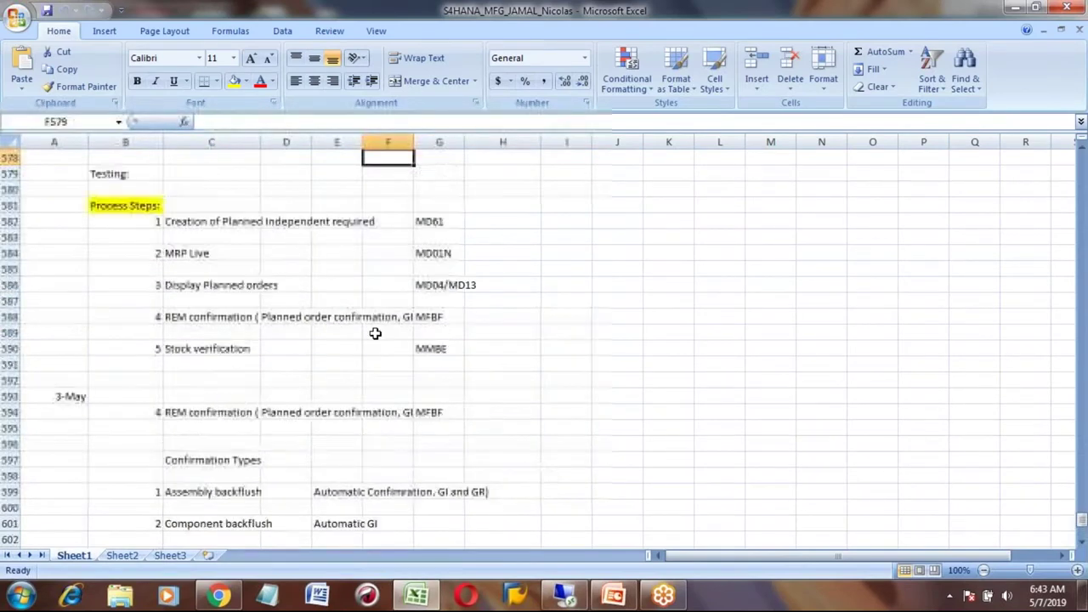
{"action": "key", "text": "Up"}
{"action": "key", "text": "Up"}
{"action": "key", "text": "Up"}
{"action": "key", "text": "Up"}
{"action": "key", "text": "Up"}
{"action": "key", "text": "Up"}
{"action": "key", "text": "Up"}
{"action": "key", "text": "Up"}
{"action": "key", "text": "Up"}
{"action": "key", "text": "Up"}
{"action": "key", "text": "Up"}
{"action": "key", "text": "Up"}
{"action": "key", "text": "Up"}
{"action": "key", "text": "Up"}
{"action": "key", "text": "Up"}
{"action": "key", "text": "Up"}
{"action": "key", "text": "Up"}
{"action": "key", "text": "Up"}
{"action": "key", "text": "Up"}
{"action": "key", "text": "Up"}
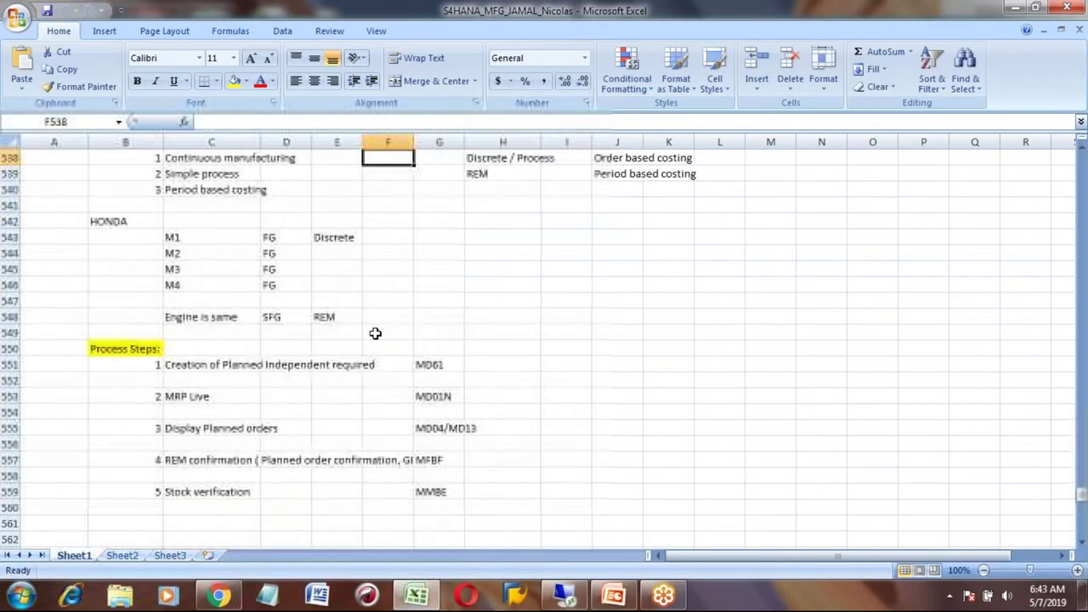
{"action": "key", "text": "Up"}
{"action": "key", "text": "Up"}
{"action": "key", "text": "Up"}
{"action": "key", "text": "Up"}
{"action": "key", "text": "Up"}
{"action": "key", "text": "Up"}
{"action": "key", "text": "Up"}
{"action": "key", "text": "Up"}
{"action": "key", "text": "Up"}
{"action": "key", "text": "Up"}
{"action": "key", "text": "Up"}
{"action": "key", "text": "Up"}
{"action": "key", "text": "Up"}
{"action": "key", "text": "Up"}
{"action": "key", "text": "Up"}
{"action": "key", "text": "Up"}
{"action": "key", "text": "Up"}
{"action": "key", "text": "Up"}
{"action": "key", "text": "Up"}
{"action": "key", "text": "Up"}
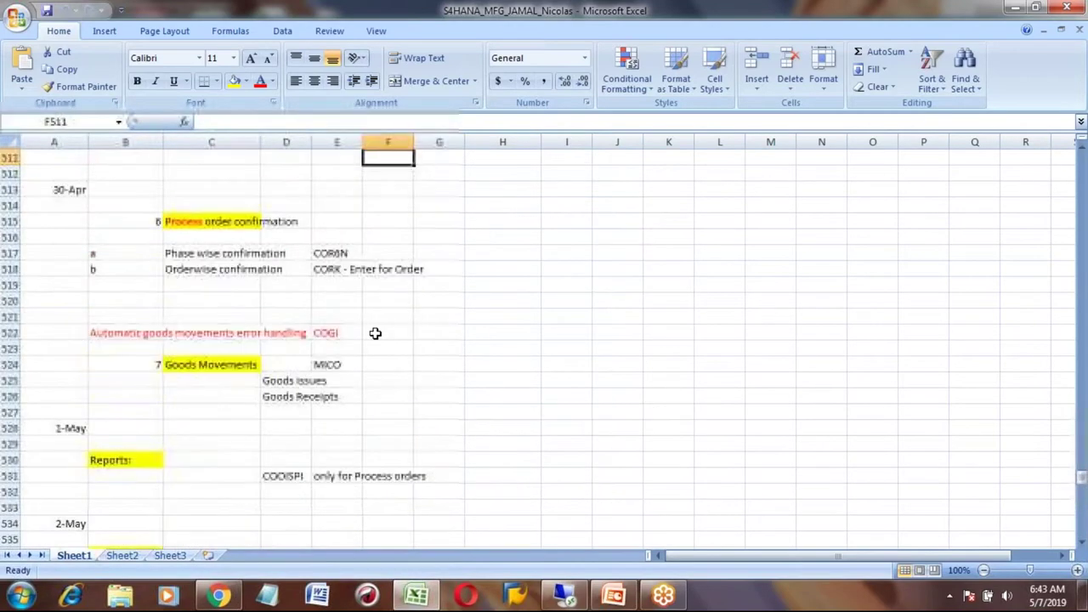
{"action": "key", "text": "Up"}
{"action": "key", "text": "Up"}
{"action": "key", "text": "Up"}
{"action": "key", "text": "Up"}
{"action": "key", "text": "Up"}
{"action": "key", "text": "Up"}
{"action": "key", "text": "Up"}
{"action": "key", "text": "Up"}
{"action": "key", "text": "Up"}
{"action": "key", "text": "Up"}
{"action": "key", "text": "Up"}
{"action": "key", "text": "Up"}
{"action": "key", "text": "Up"}
{"action": "key", "text": "Up"}
{"action": "key", "text": "Up"}
{"action": "key", "text": "Up"}
{"action": "key", "text": "Up"}
{"action": "key", "text": "Up"}
{"action": "key", "text": "Up"}
{"action": "key", "text": "Up"}
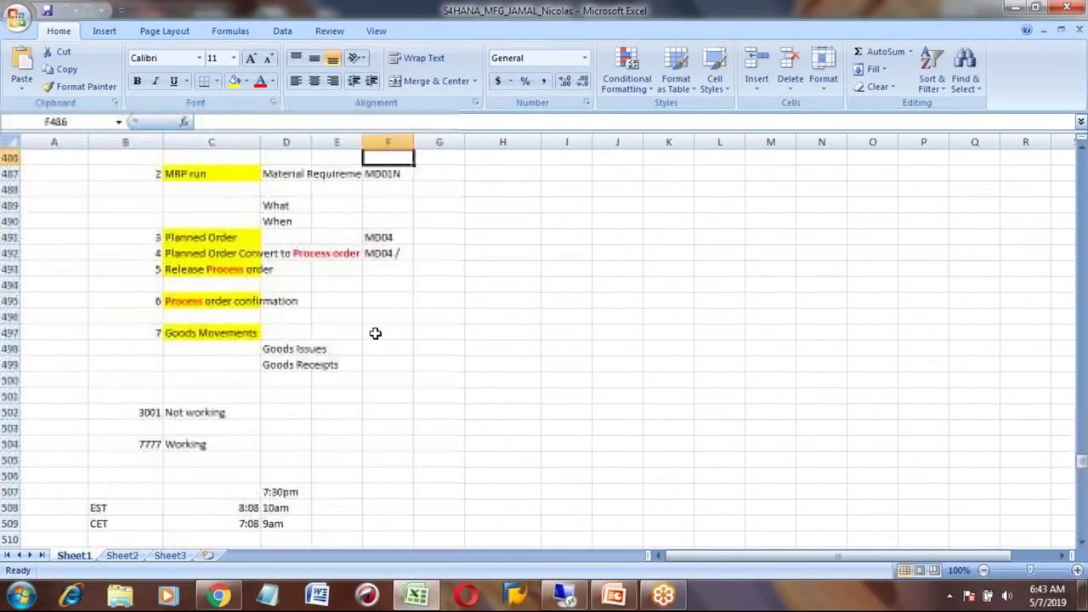
Step: Enter FG in column F beside Goods Receipts under Goods Movements
{"action": "left_click", "coordinate": [286, 351]}
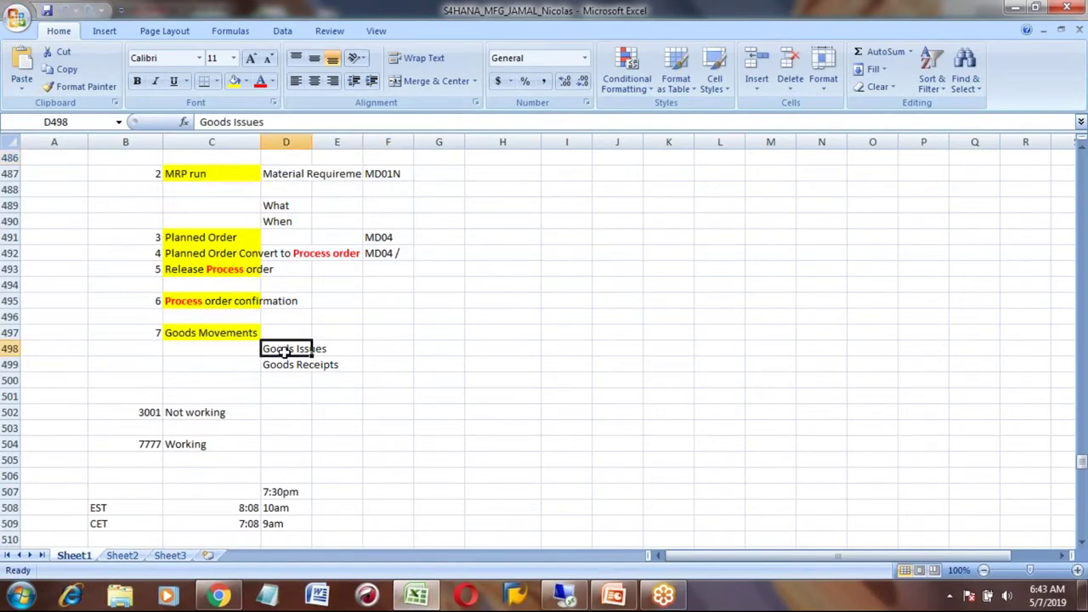
{"action": "key", "text": "Down"}
{"action": "key", "text": "Up"}
{"action": "key", "text": "Down"}
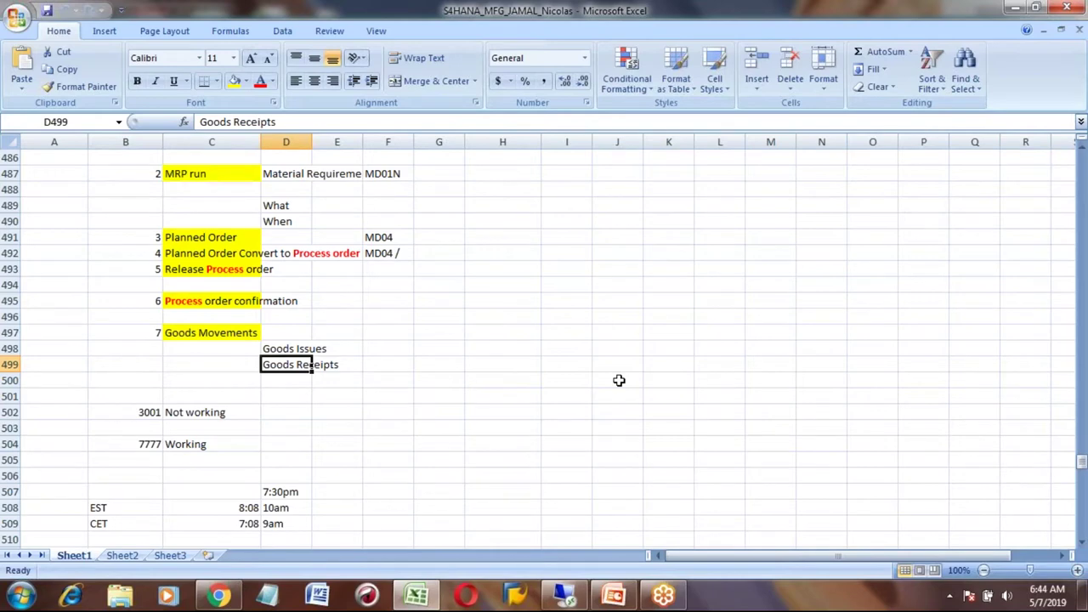
{"action": "key", "text": "Right"}
{"action": "key", "text": "Right"}
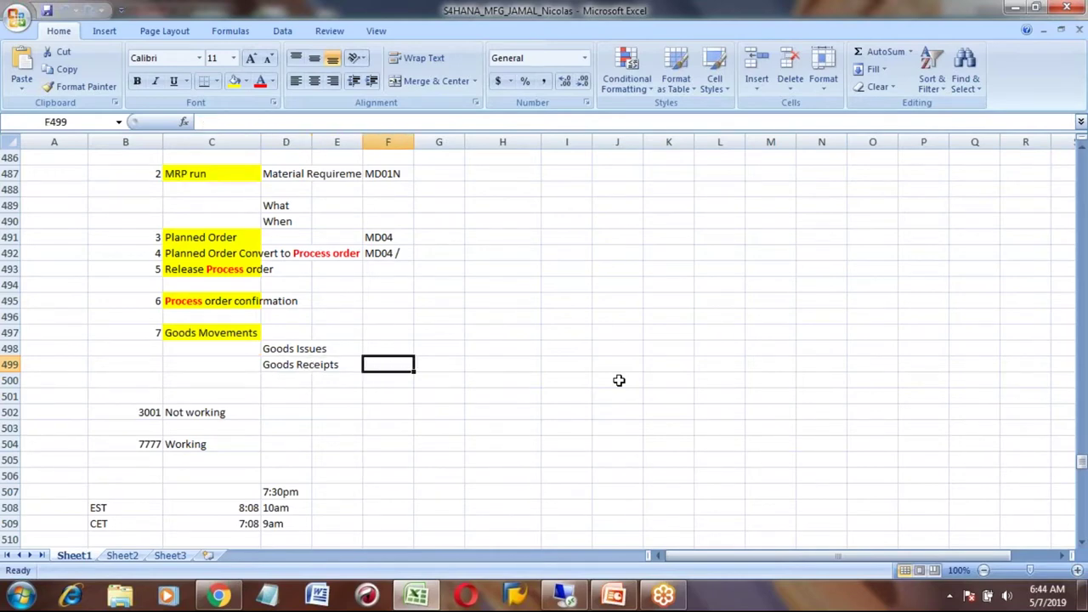
{"action": "type", "text": "FG"}
{"action": "key", "text": "Up"}
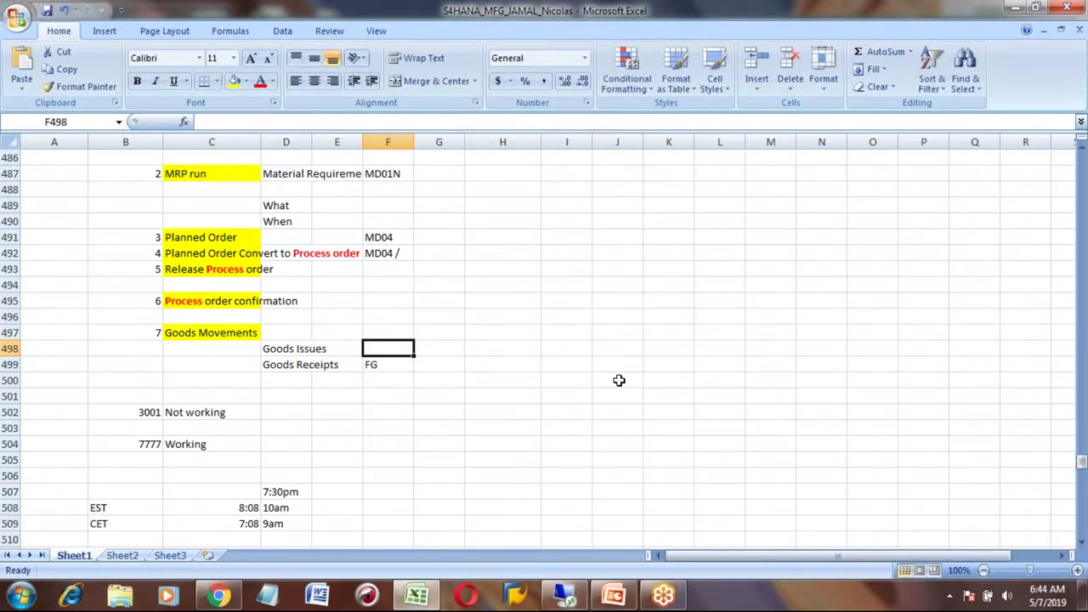
Step: Enter RW in column F beside Goods Issues
{"action": "key", "text": "Left"}
{"action": "key", "text": "Left"}
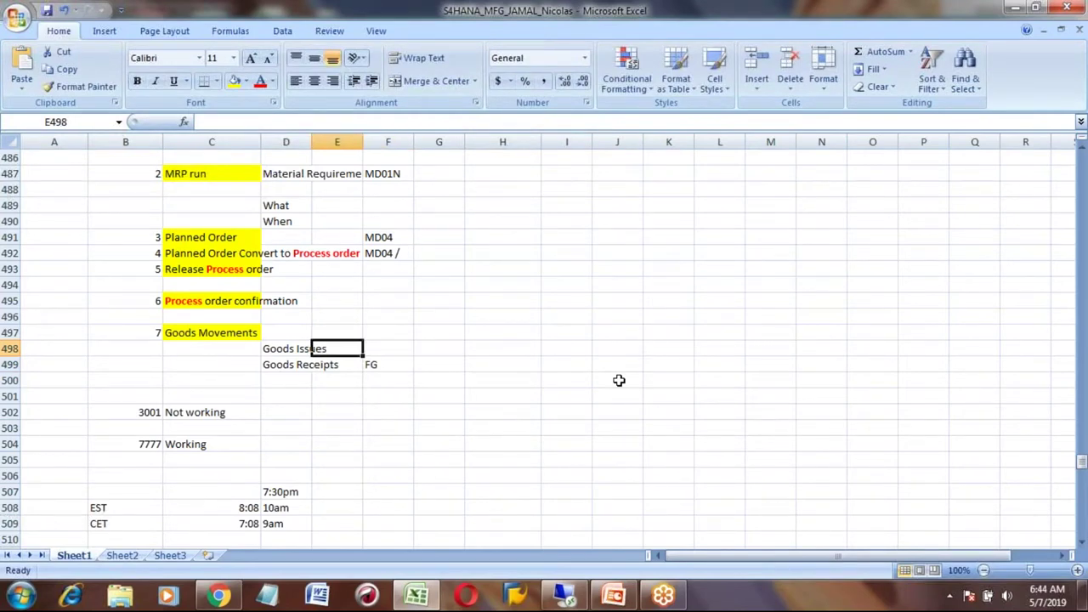
{"action": "key", "text": "Right"}
{"action": "key", "text": "Right"}
{"action": "key", "text": "Left"}
{"action": "key", "text": "Right"}
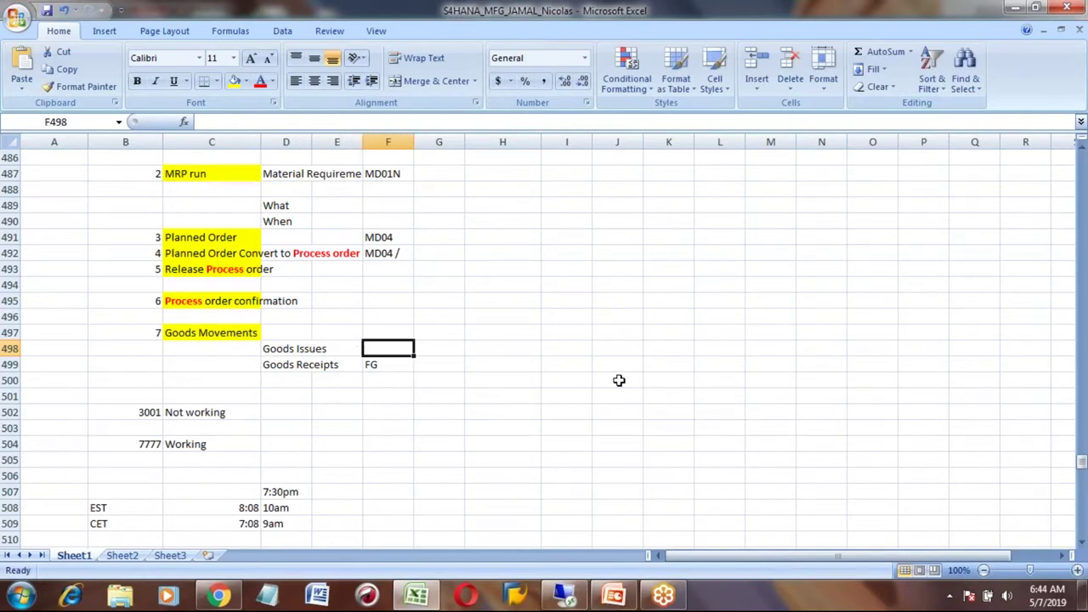
{"action": "type", "text": "RW"}
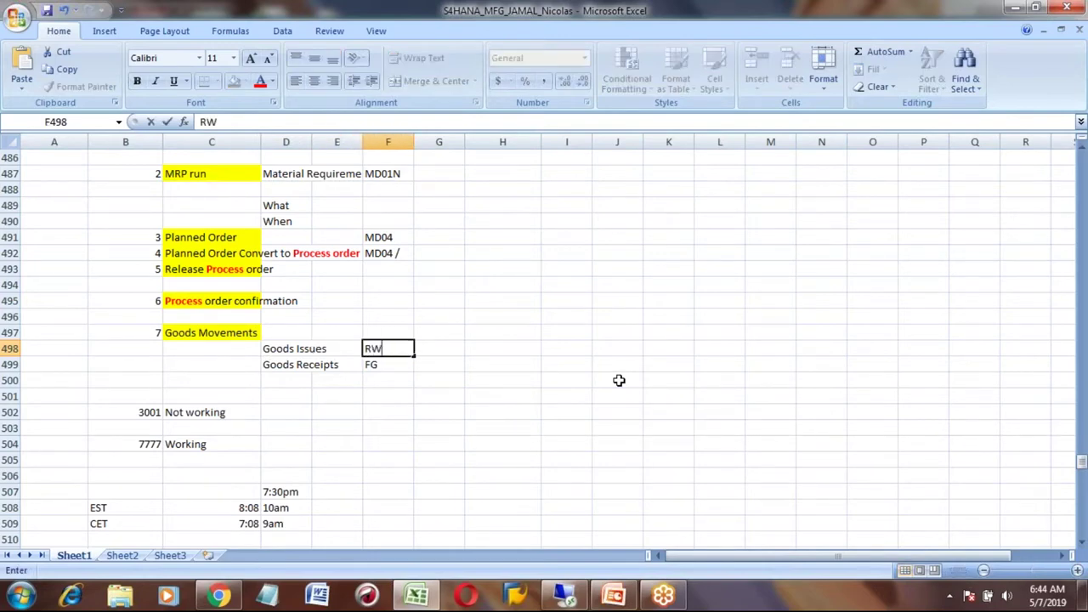
{"action": "key", "text": "Return"}
Step: Add Tractor in column G of the Goods Receipts row
{"action": "key", "text": "Left"}
{"action": "key", "text": "Left"}
{"action": "key", "text": "Left"}
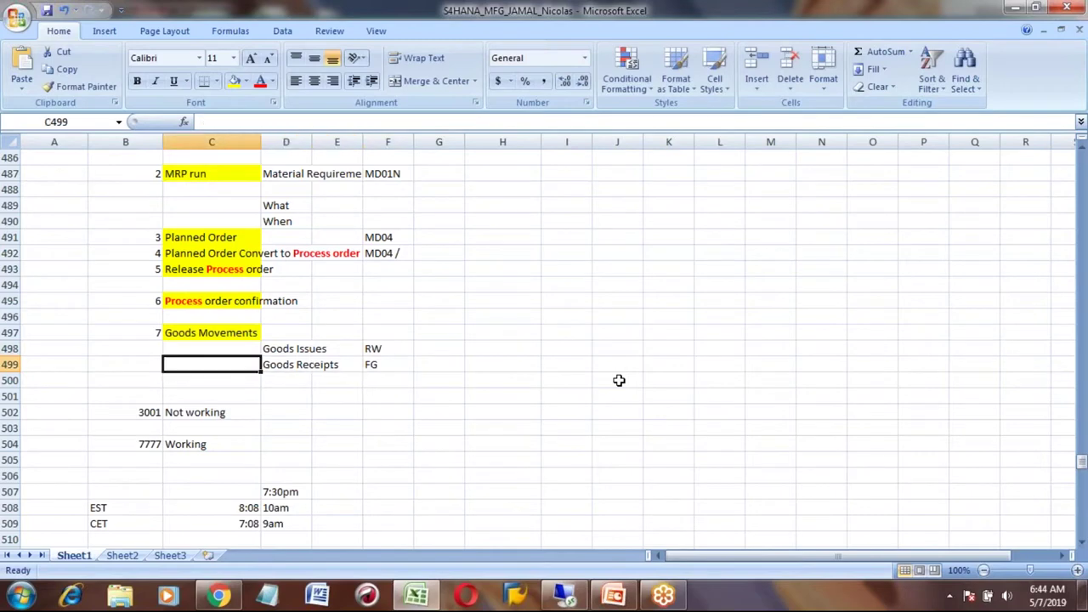
{"action": "key", "text": "Right"}
{"action": "key", "text": "Up"}
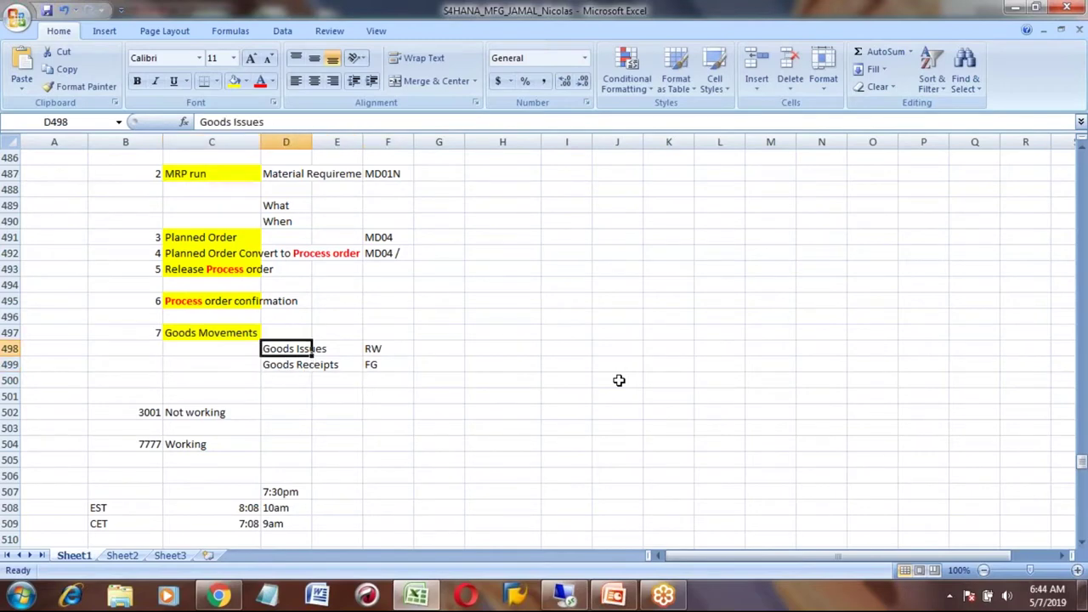
{"action": "key", "text": "Right"}
{"action": "key", "text": "Right"}
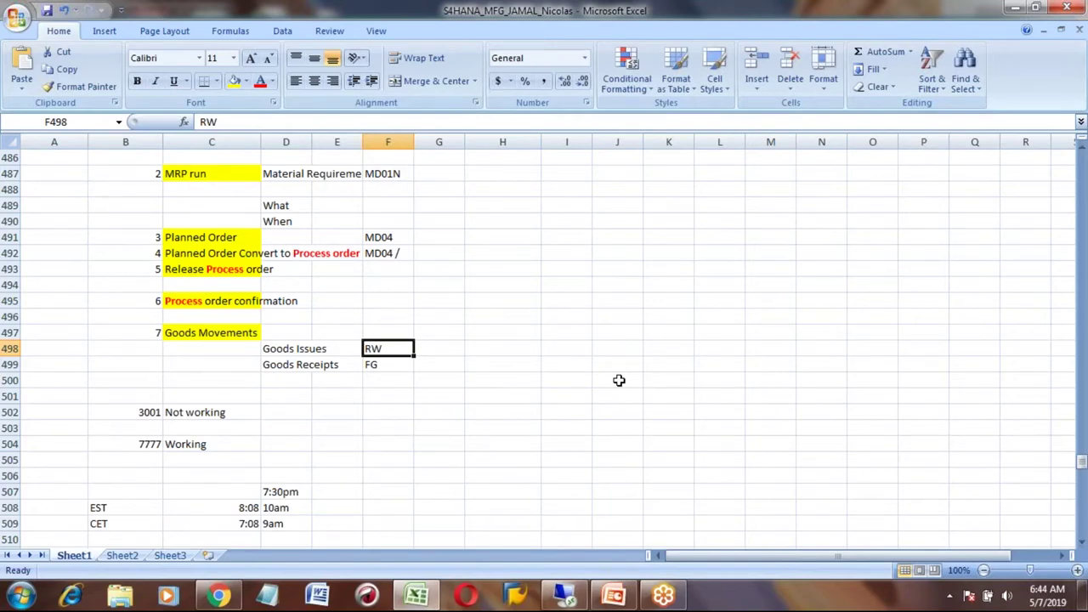
{"action": "key", "text": "Down"}
{"action": "key", "text": "Right"}
{"action": "type", "text": "Tractor"}
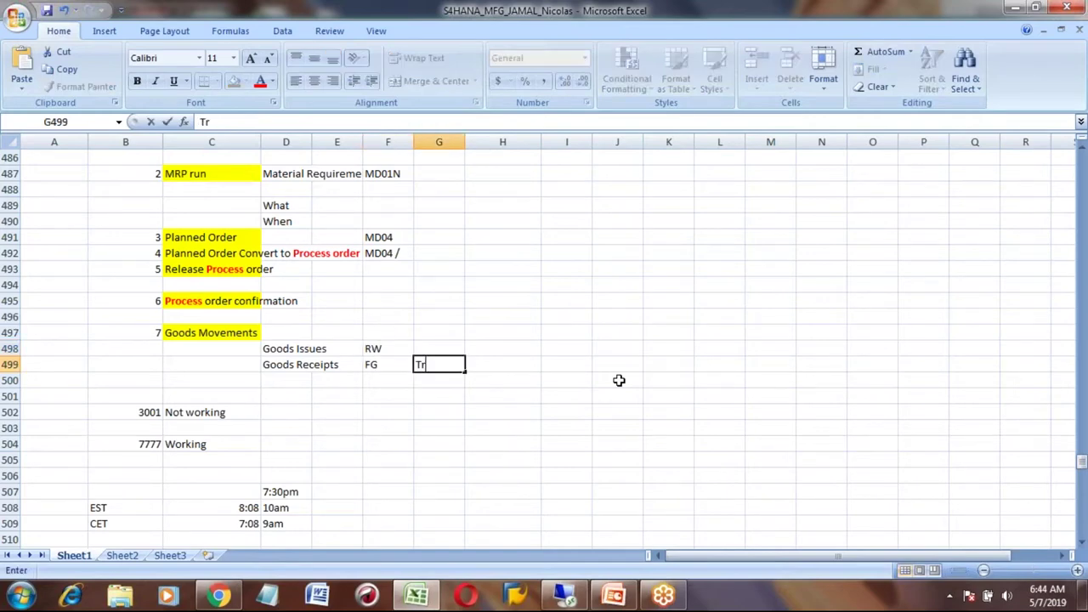
{"action": "key", "text": "Up"}
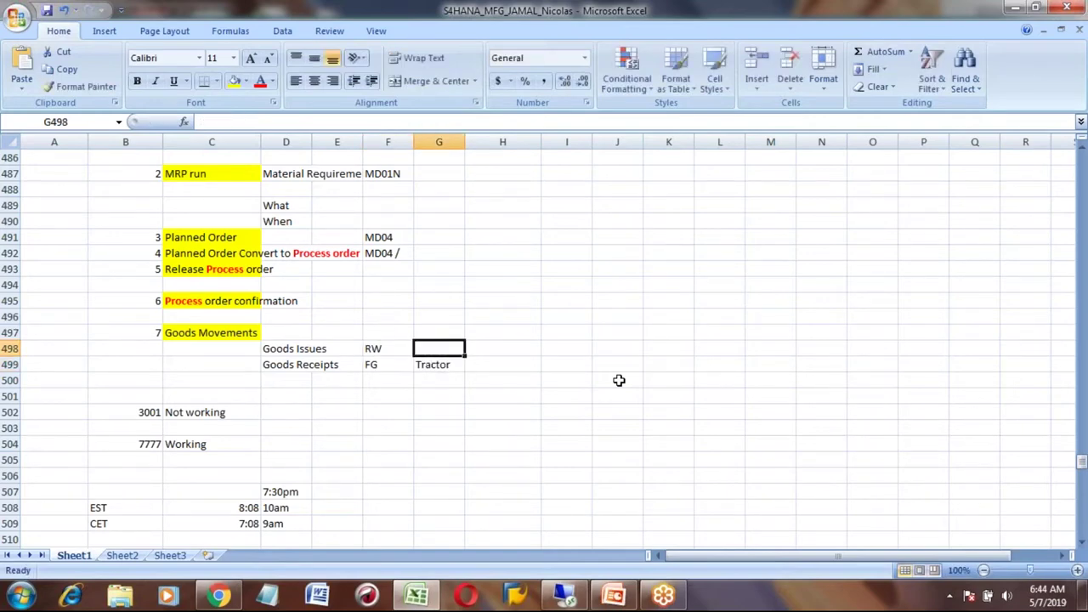
Step: Add COGI in column G of the Goods Issues row
{"action": "key", "text": "Left"}
{"action": "key", "text": "Left"}
{"action": "key", "text": "Left"}
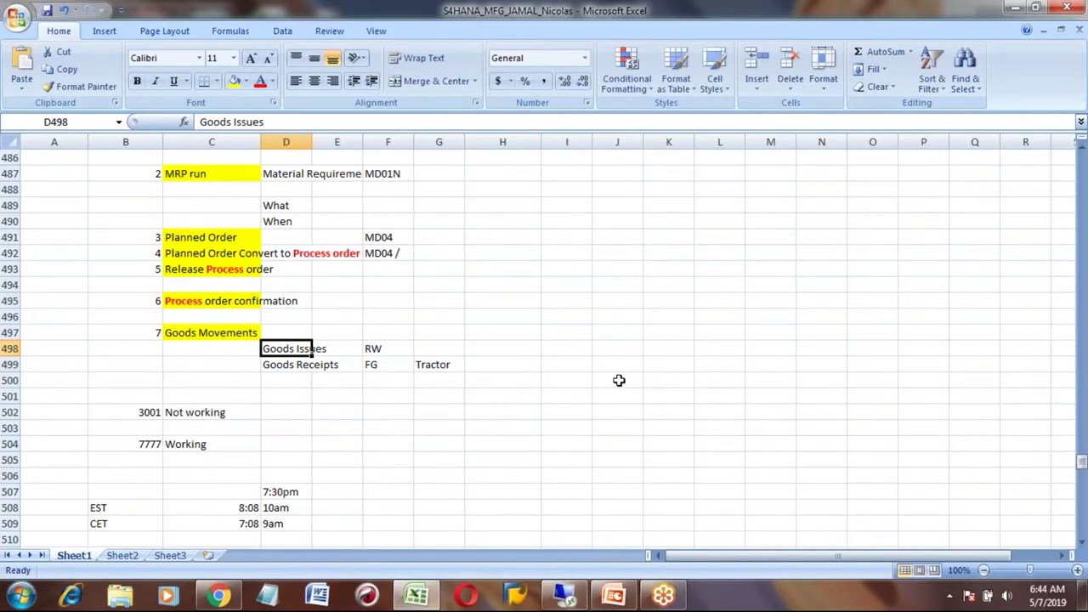
{"action": "key", "text": "Right"}
{"action": "key", "text": "Right"}
{"action": "key", "text": "Right"}
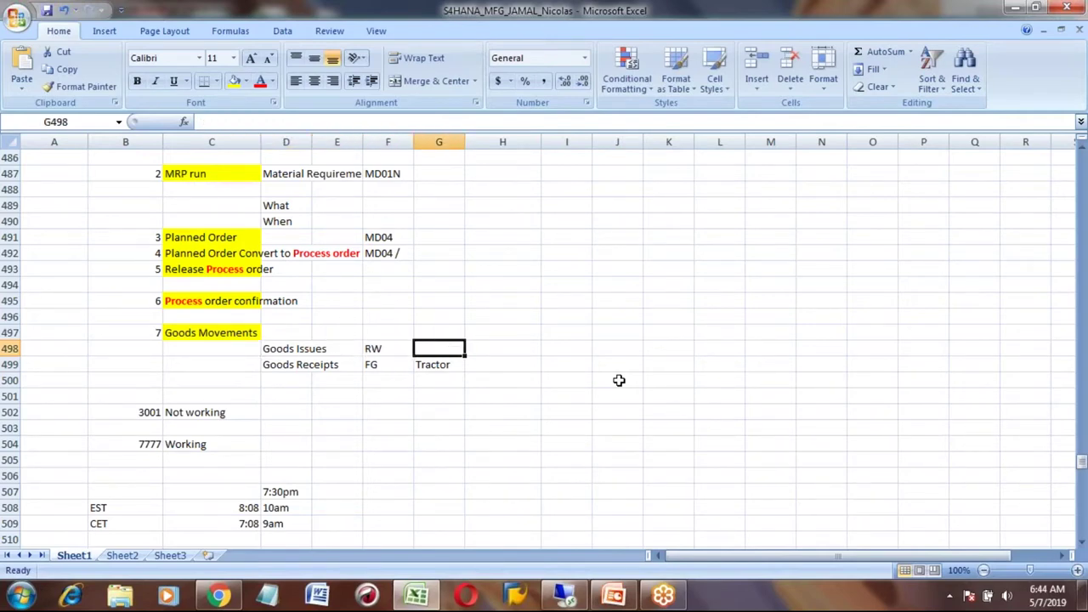
{"action": "key", "text": "Left"}
{"action": "key", "text": "Left"}
{"action": "key", "text": "Left"}
{"action": "key", "text": "Right"}
{"action": "key", "text": "Right"}
{"action": "key", "text": "Right"}
{"action": "type", "text": "COGI"}
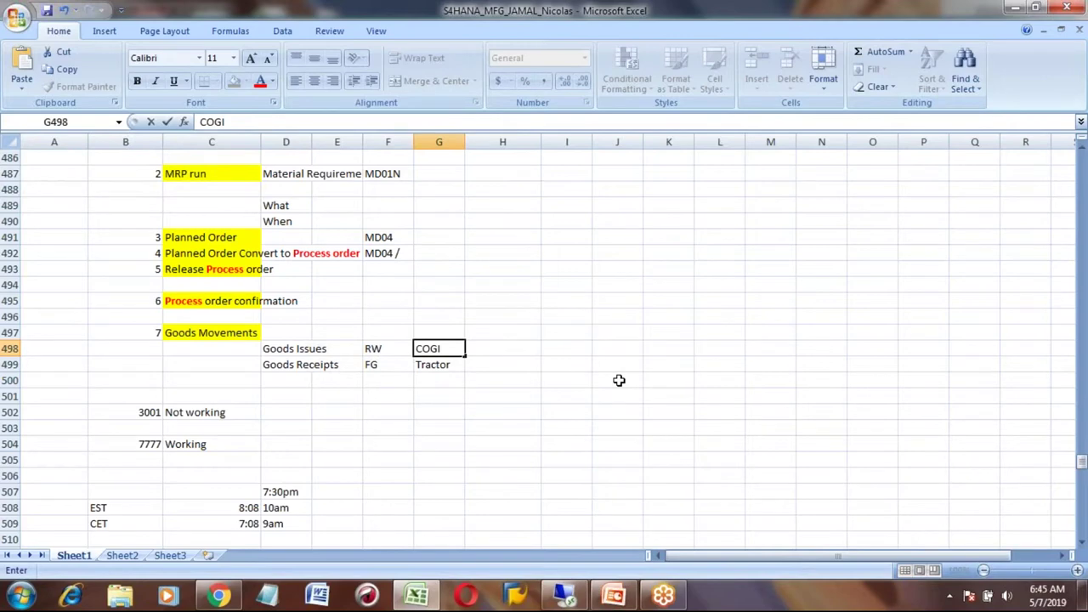
{"action": "key", "text": "Return"}
{"action": "key", "text": "Up"}
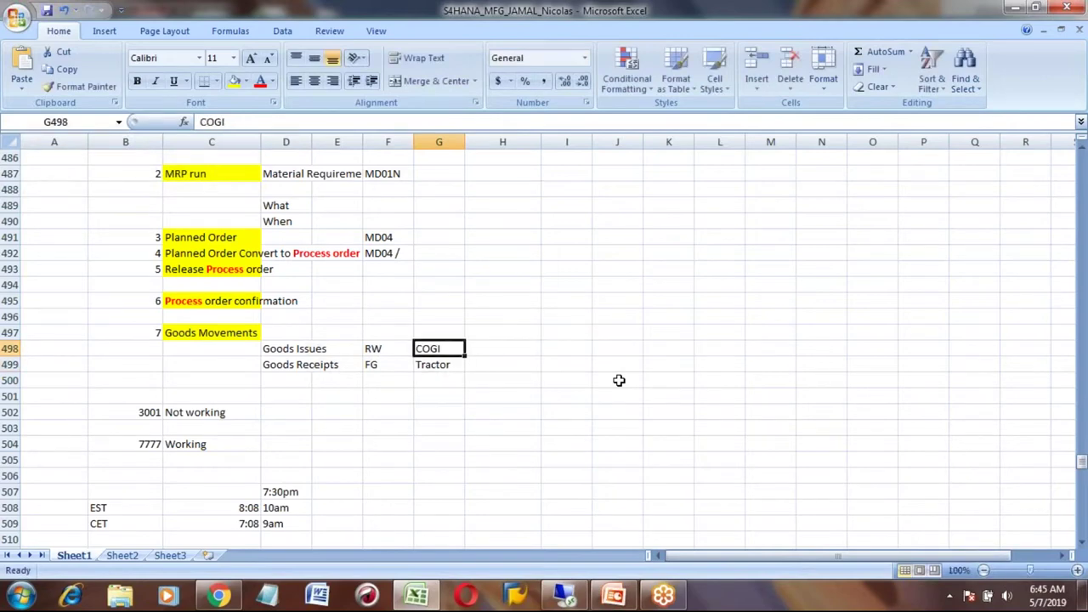
{"action": "key", "text": "Left"}
{"action": "key", "text": "Left"}
{"action": "key", "text": "Left"}
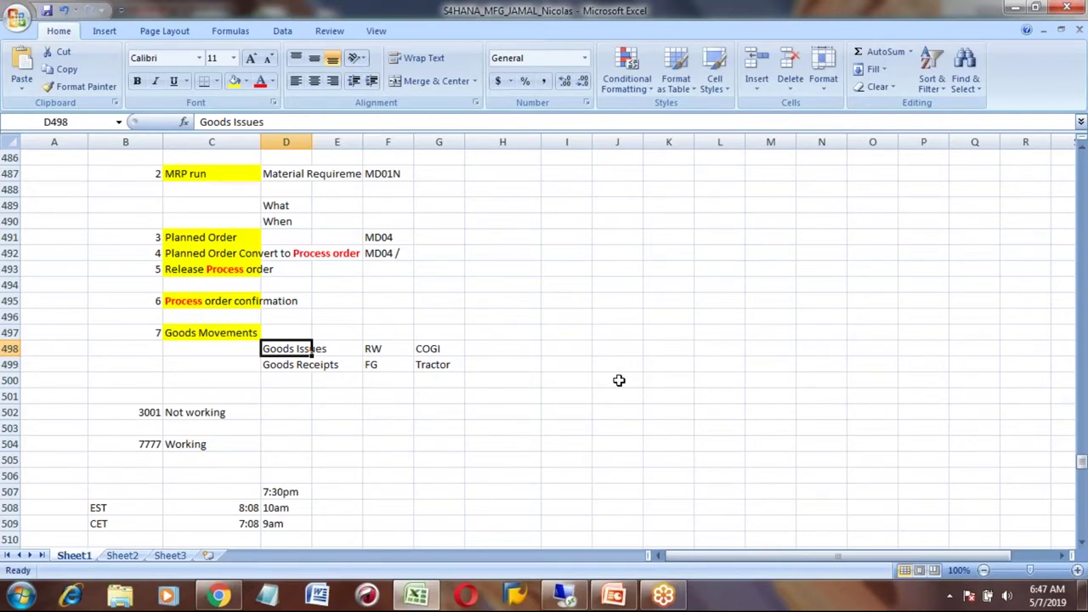
Step: Fill cell I501, to the right of the Goods Movements notes, with yellow
{"action": "key", "text": "Down"}
{"action": "key", "text": "Down"}
{"action": "key", "text": "Down"}
{"action": "key", "text": "Down"}
{"action": "key", "text": "Down"}
{"action": "key", "text": "Down"}
{"action": "key", "text": "Right"}
{"action": "key", "text": "Right"}
{"action": "key", "text": "Right"}
{"action": "key", "text": "Right"}
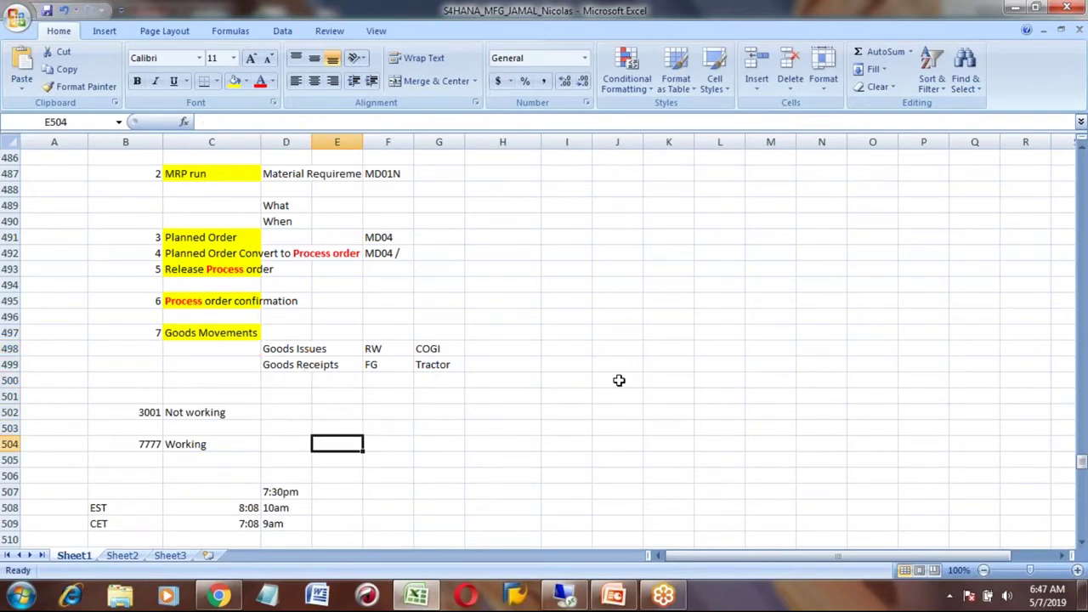
{"action": "key", "text": "Right"}
{"action": "key", "text": "Up"}
{"action": "key", "text": "Up"}
{"action": "key", "text": "Up"}
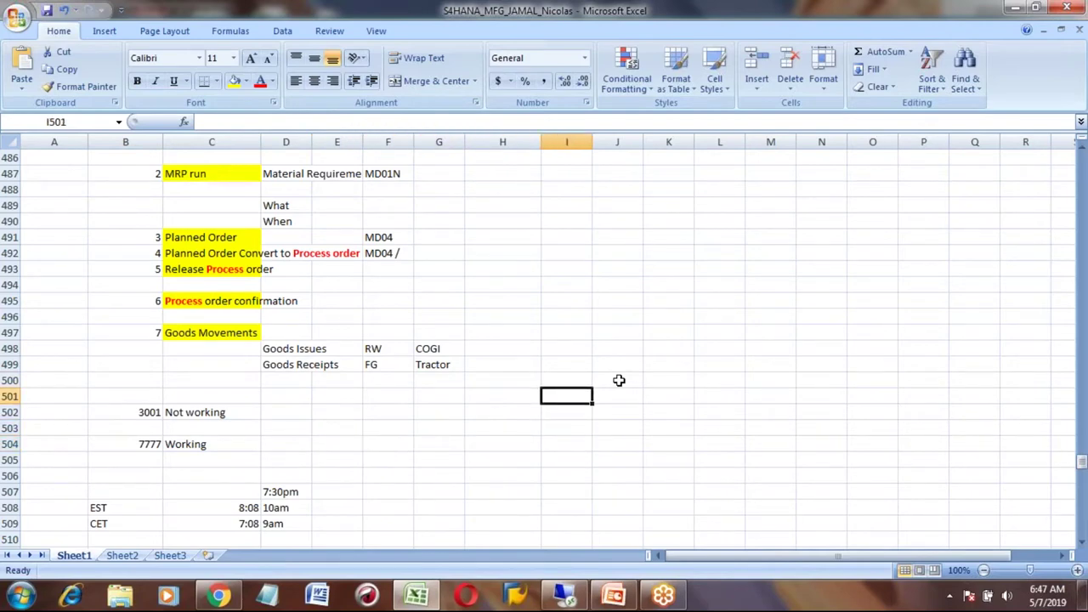
{"action": "key", "text": "Left"}
{"action": "key", "text": "Right"}
{"action": "left_click", "coordinate": [234, 81]}
{"action": "type", "text": "OR"}
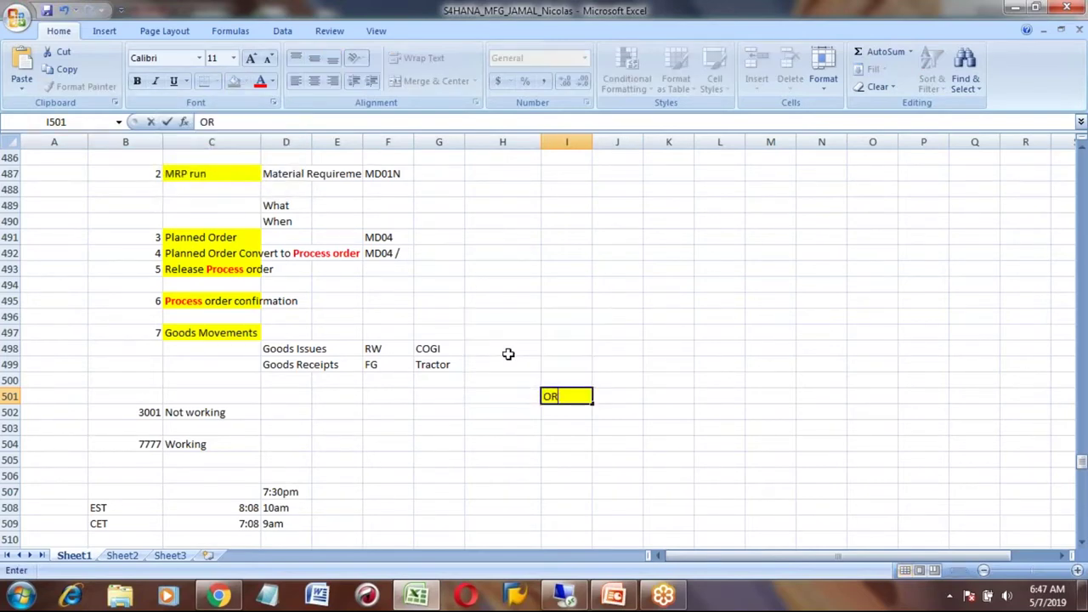
{"action": "type", "text": "DER"}
{"action": "key", "text": "BackSpace"}
{"action": "key", "text": "BackSpace"}
{"action": "key", "text": "BackSpace"}
{"action": "key", "text": "BackSpace"}
{"action": "key", "text": "BackSpace"}
Step: Enter the date 5/7 in cell A620, below the 4-May KANBAN notes
{"action": "left_click", "coordinate": [349, 430]}
{"action": "key", "text": "Page_Down"}
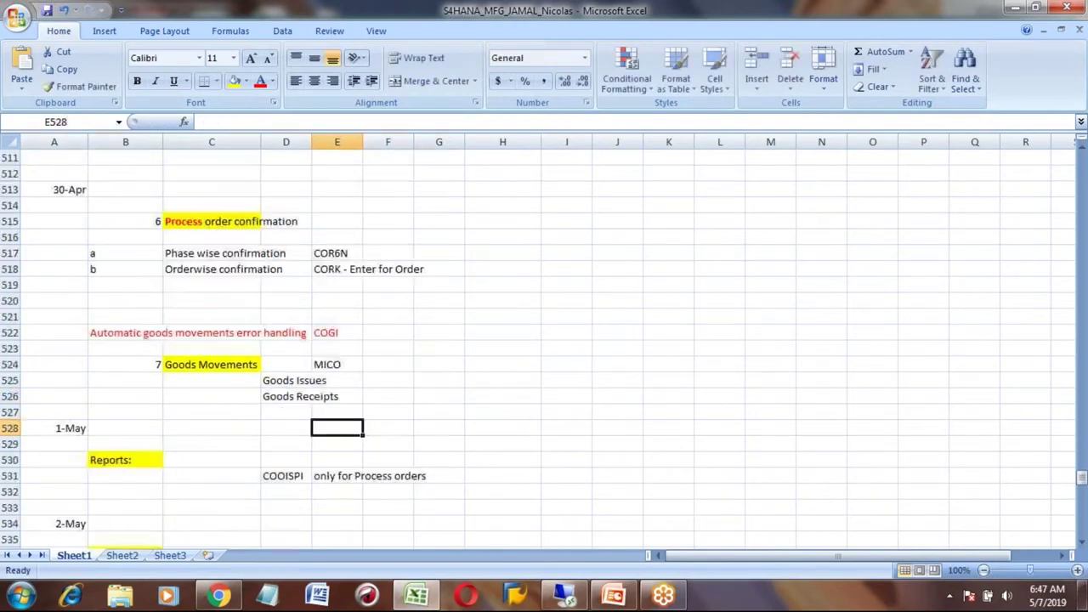
{"action": "key", "text": "Page_Down"}
{"action": "key", "text": "Page_Down"}
{"action": "key", "text": "Page_Down"}
{"action": "key", "text": "Page_Down"}
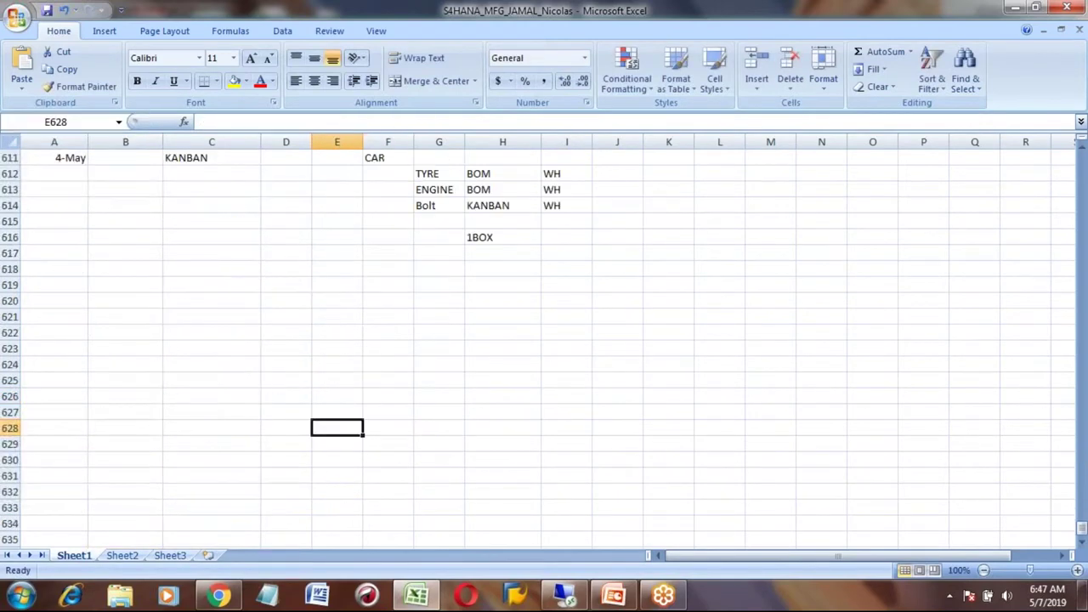
{"action": "left_click", "coordinate": [68, 301]}
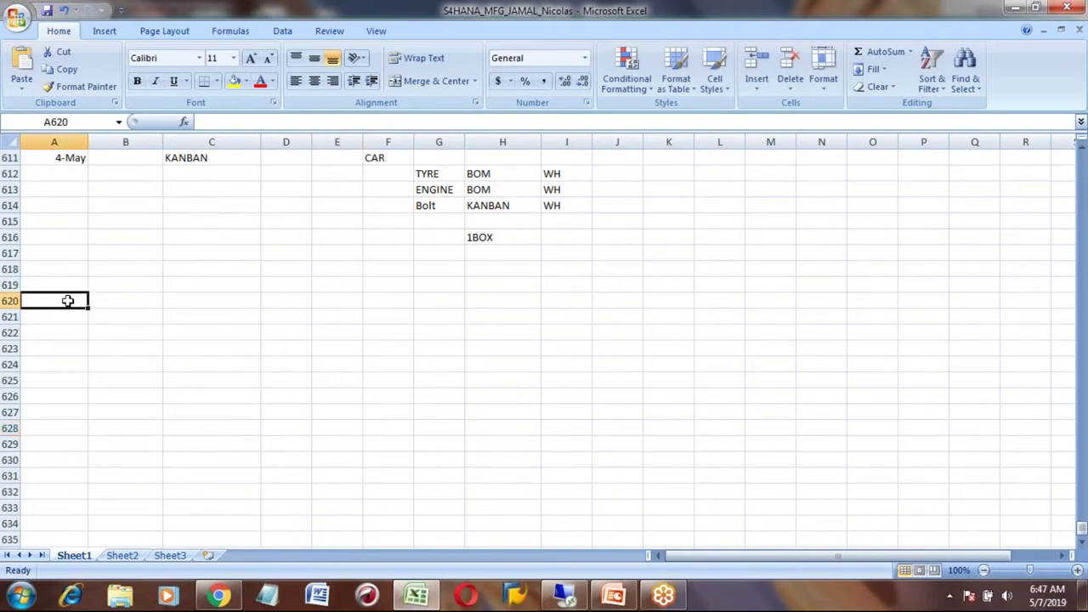
{"action": "type", "text": "7/5"}
{"action": "key", "text": "Return"}
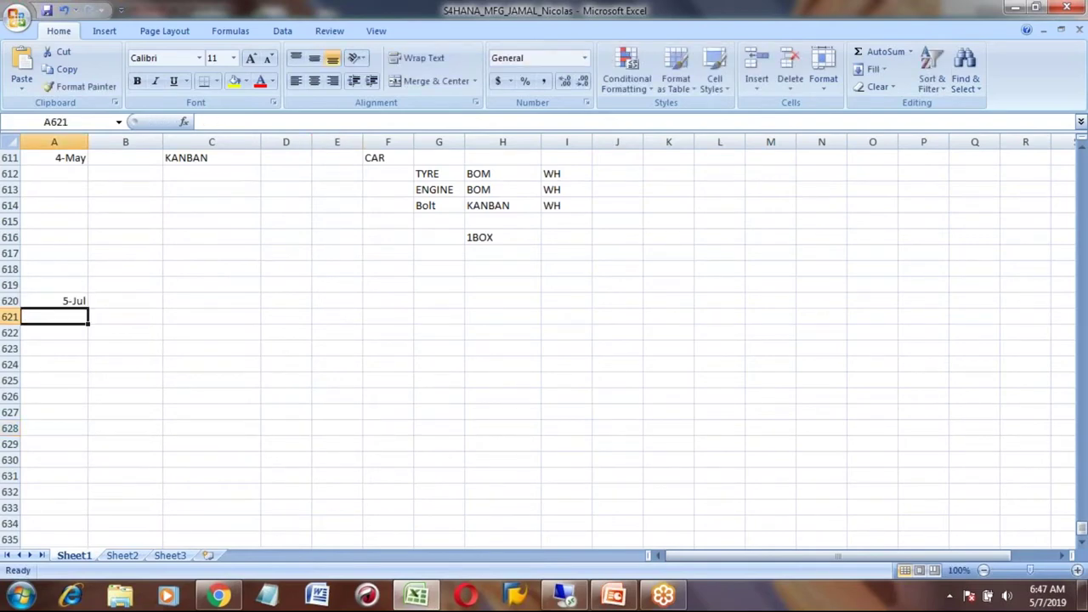
{"action": "key", "text": "Up"}
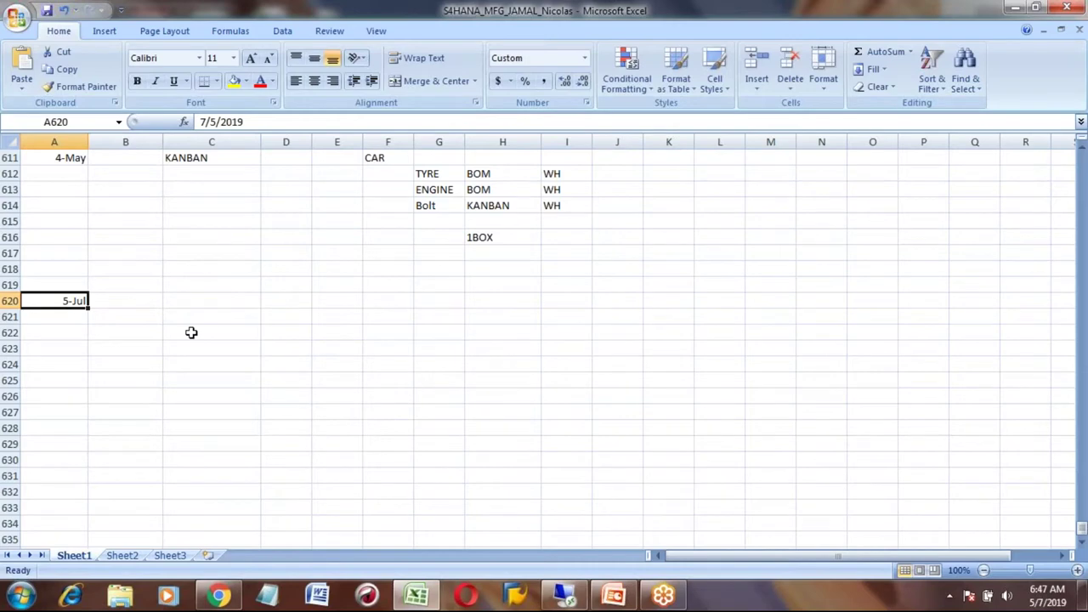
{"action": "type", "text": "5/7"}
{"action": "key", "text": "Return"}
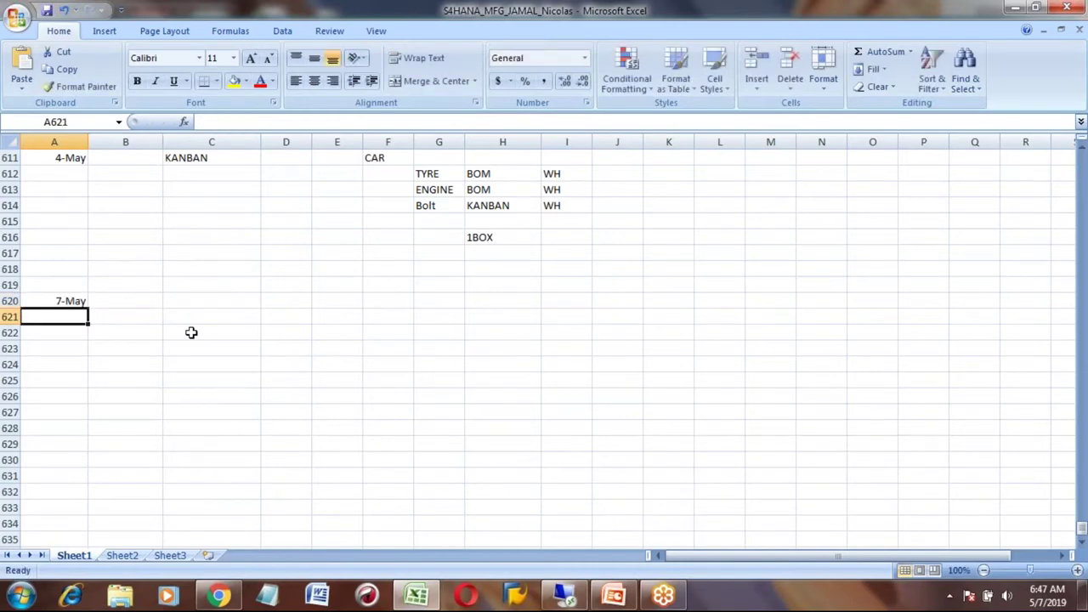
Step: Make F622:G623 a yellow merged box, centred horizontally and middle-aligned vertically
{"action": "key", "text": "Right"}
{"action": "key", "text": "Right"}
{"action": "key", "text": "Right"}
{"action": "key", "text": "Right"}
{"action": "key", "text": "Right"}
{"action": "key", "text": "Down"}
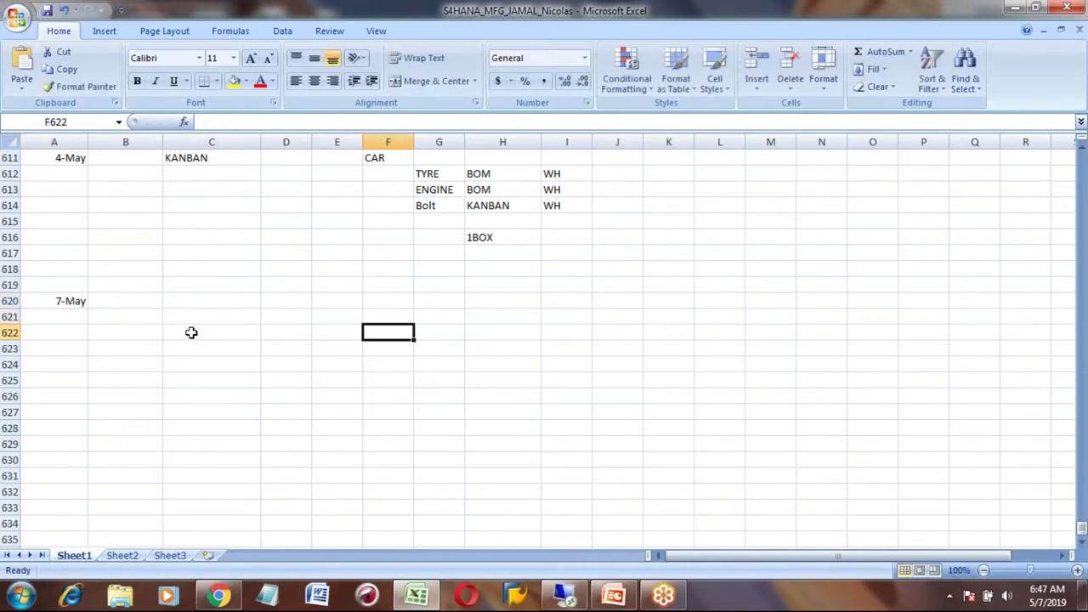
{"action": "key", "text": "shift+Right"}
{"action": "key", "text": "shift+Down"}
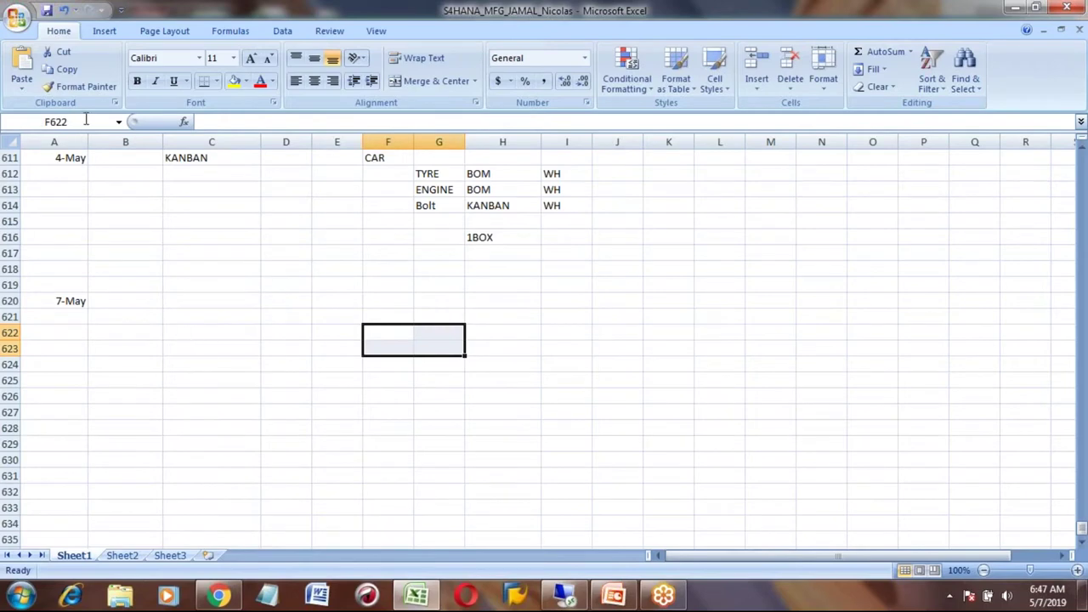
{"action": "left_click", "coordinate": [235, 82]}
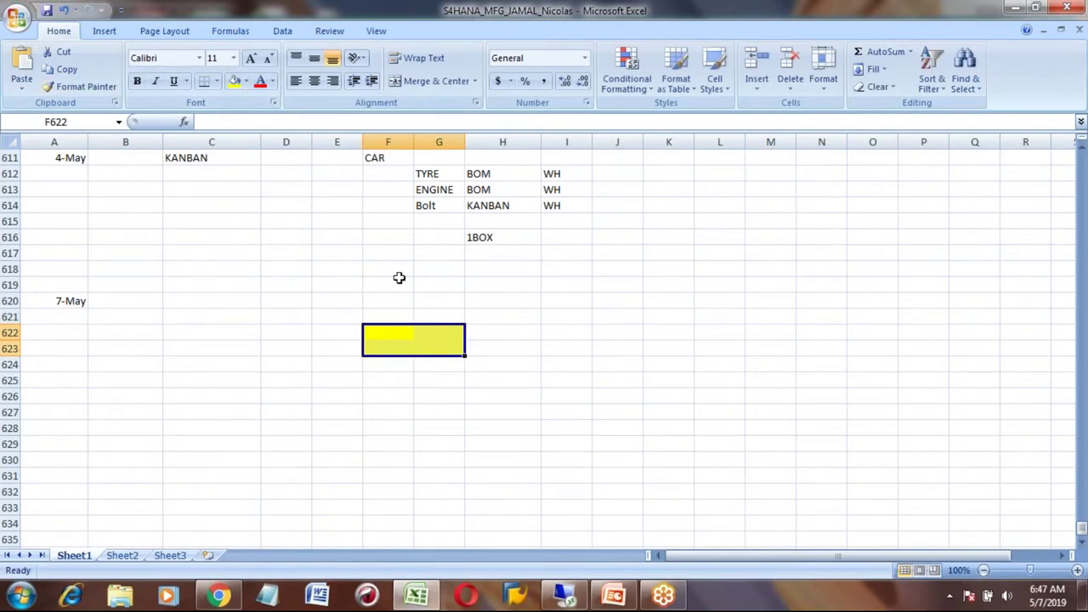
{"action": "left_click", "coordinate": [430, 81]}
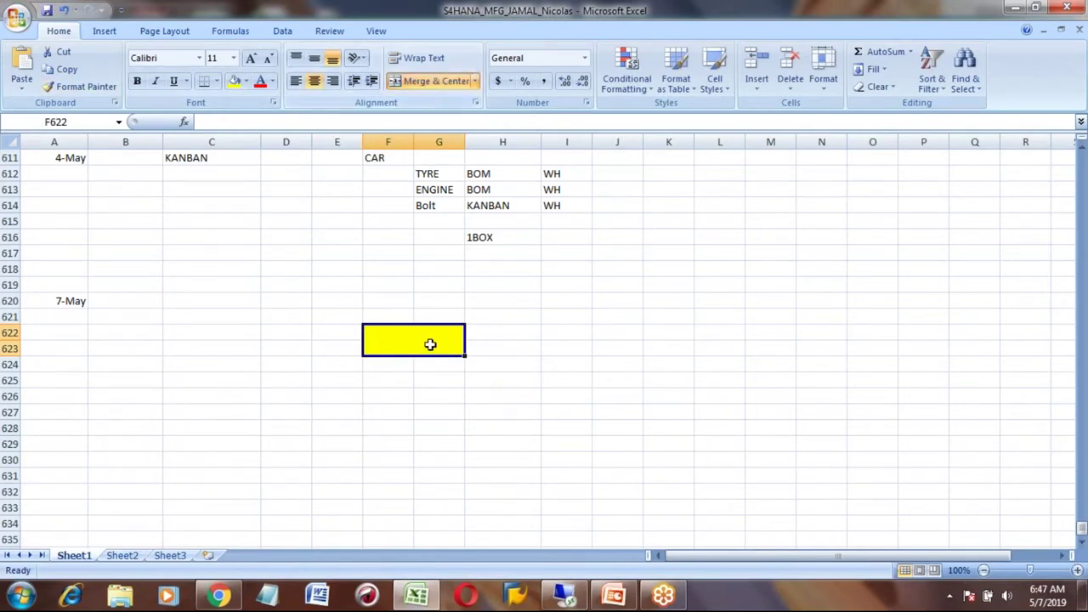
{"action": "left_click", "coordinate": [313, 58]}
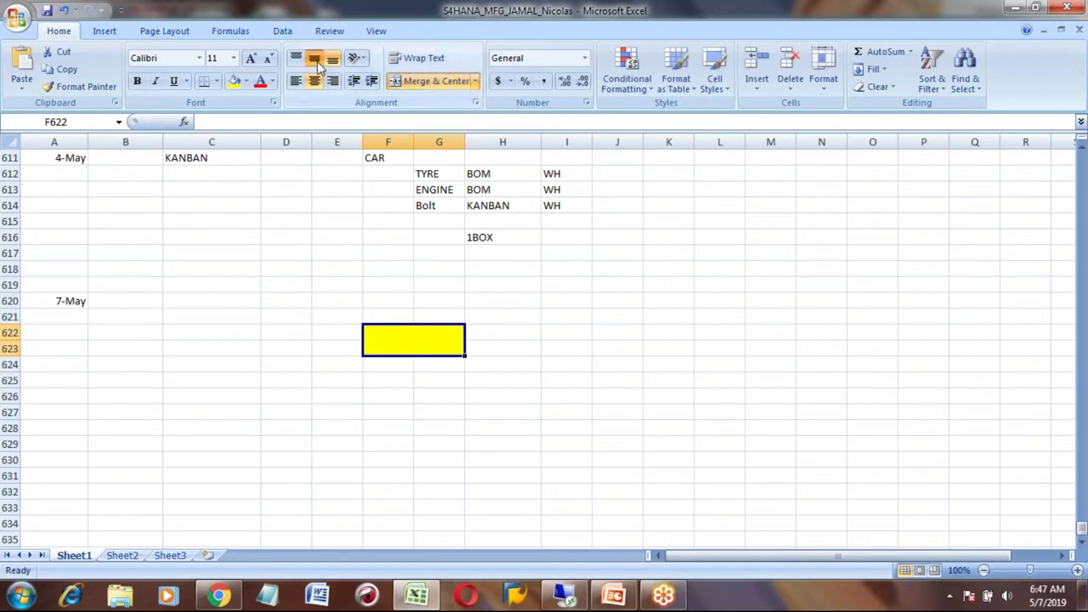
Step: Enter Tractor in the yellow merged box at F622
{"action": "type", "text": "yt"}
{"action": "key", "text": "BackSpace"}
{"action": "key", "text": "BackSpace"}
{"action": "type", "text": "tre"}
{"action": "key", "text": "BackSpace"}
{"action": "key", "text": "BackSpace"}
{"action": "key", "text": "BackSpace"}
{"action": "type", "text": "ty"}
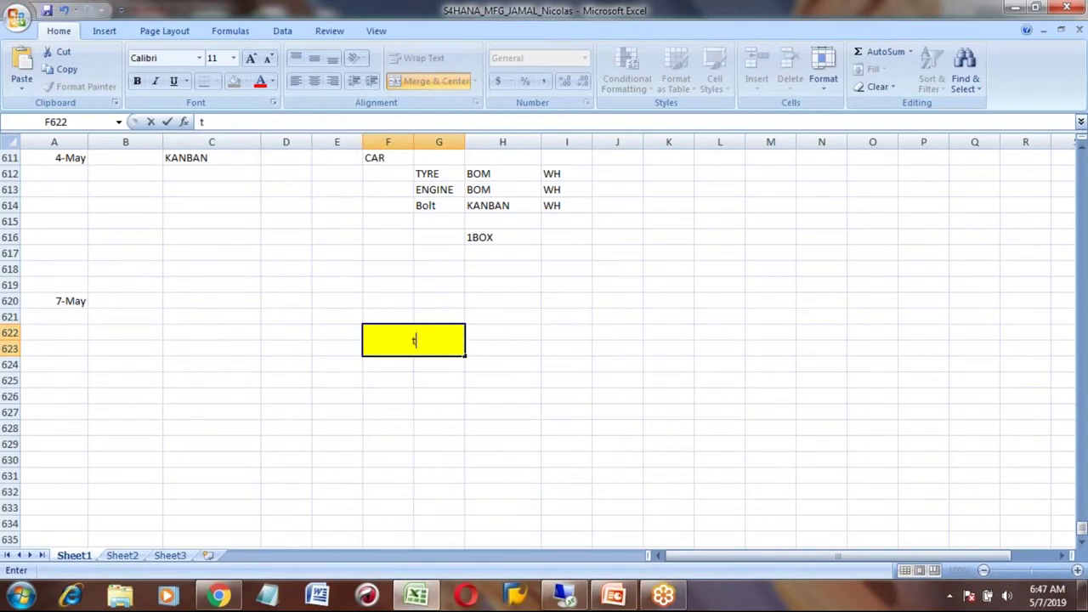
{"action": "key", "text": "BackSpace"}
{"action": "key", "text": "BackSpace"}
{"action": "type", "text": "Tr"}
{"action": "key", "text": "BackSpace"}
{"action": "type", "text": "ractor"}
{"action": "key", "text": "Return"}
{"action": "left_click", "coordinate": [413, 340]}
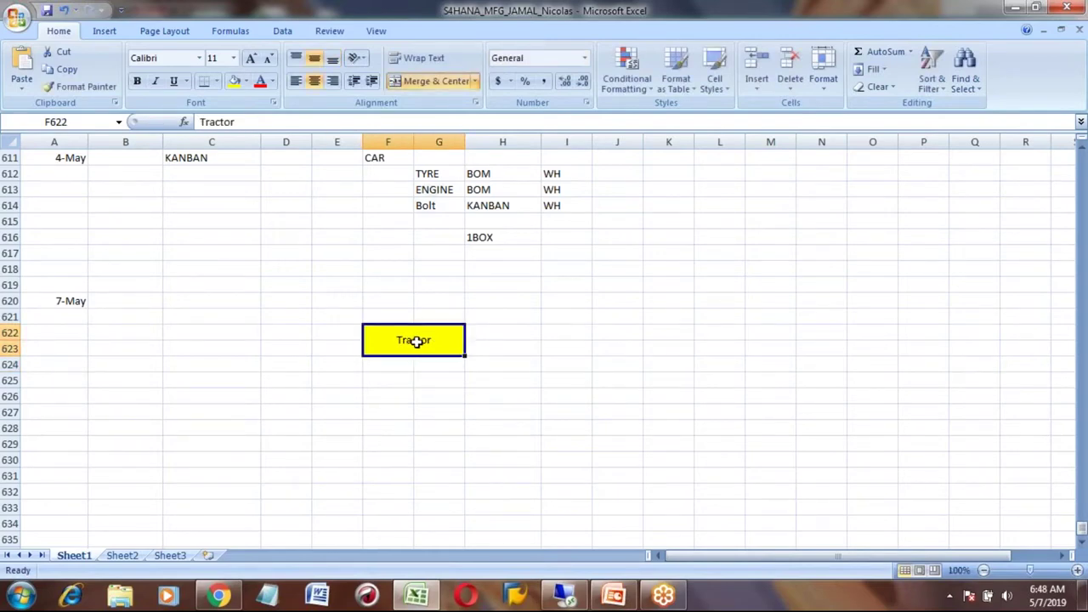
Step: Enter "GR for Trator" in cell H623, immediately right of the Tractor box
{"action": "left_click", "coordinate": [490, 340]}
{"action": "left_click", "coordinate": [495, 350]}
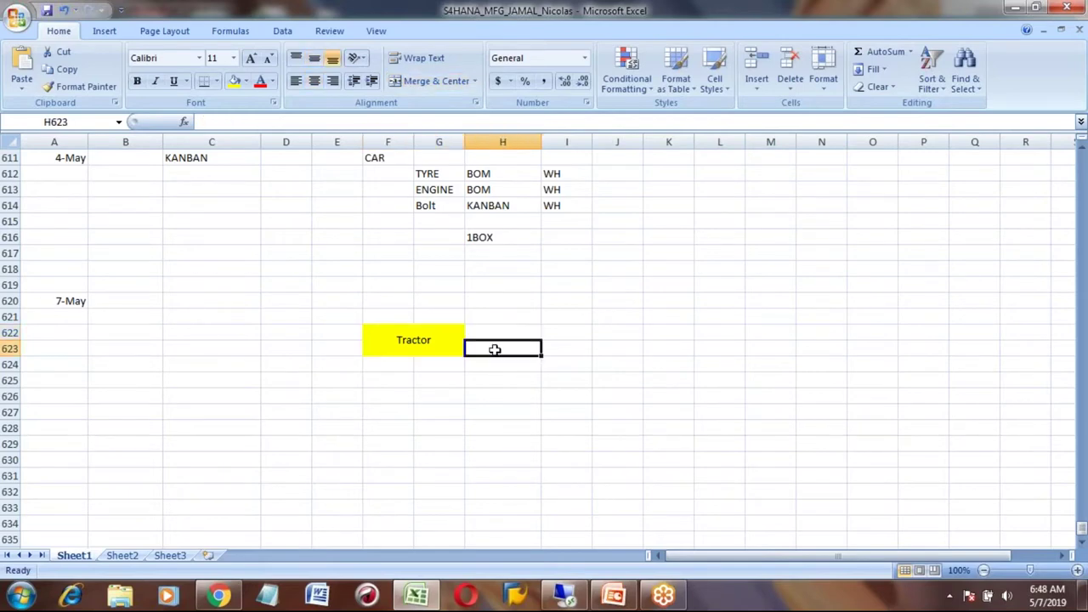
{"action": "type", "text": "GR"}
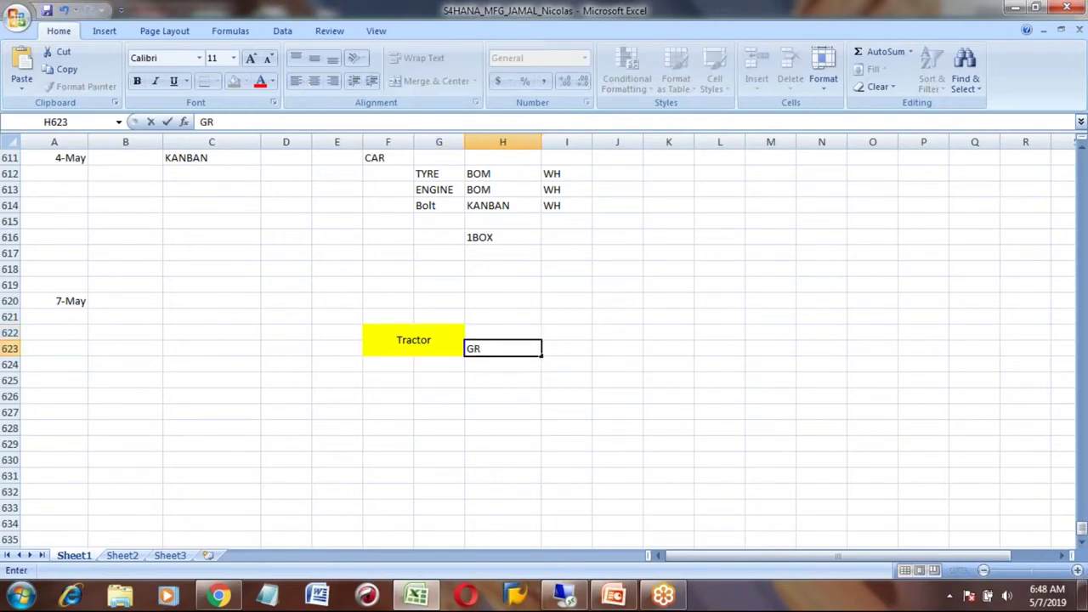
{"action": "key", "text": "Return"}
{"action": "left_click", "coordinate": [502, 349]}
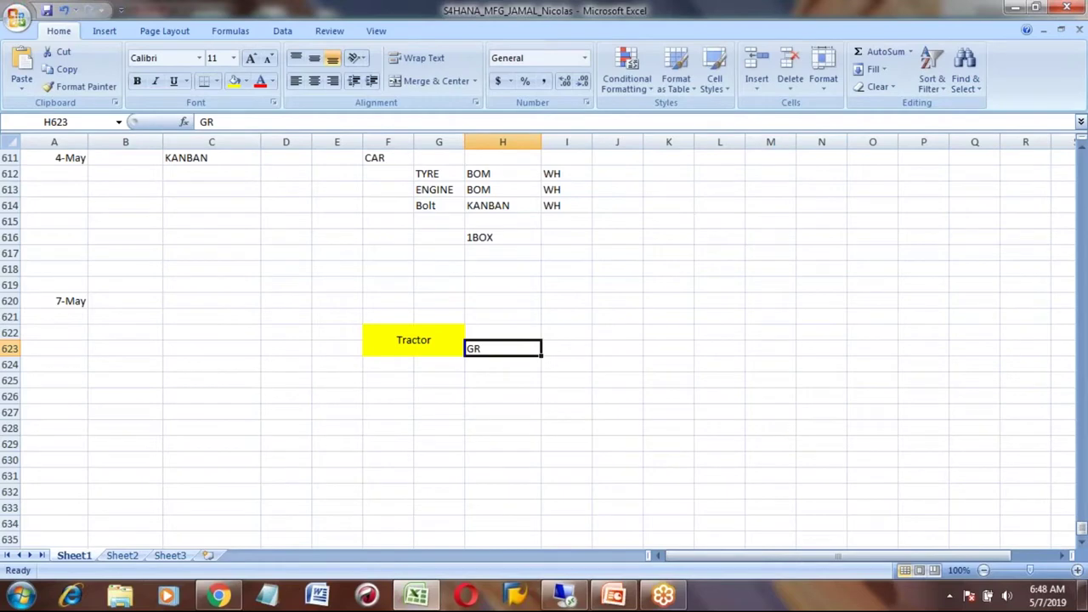
{"action": "left_click", "coordinate": [416, 339]}
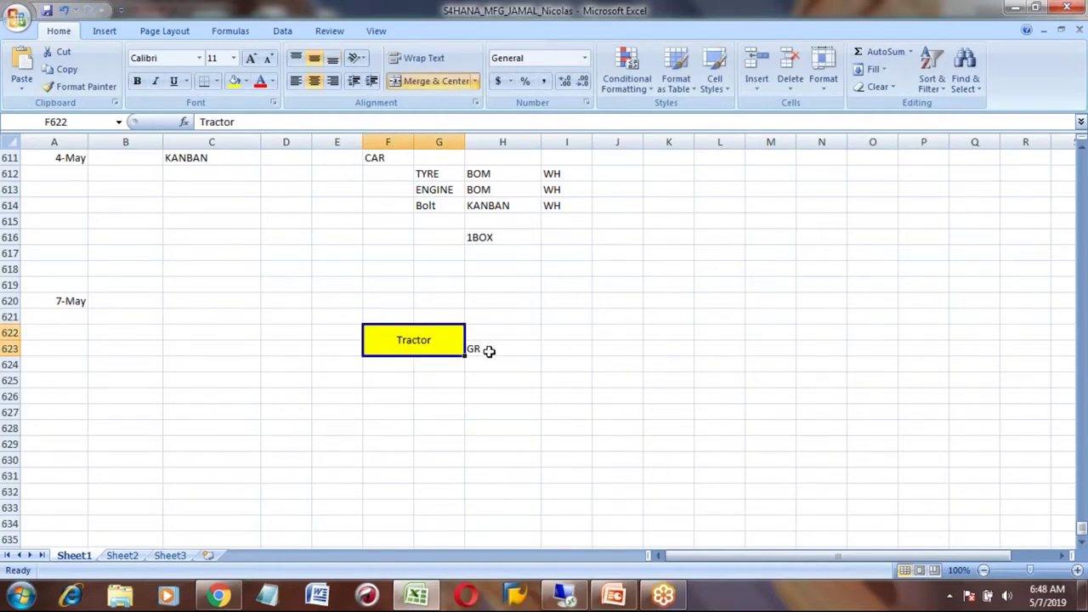
{"action": "double_click", "coordinate": [489, 351]}
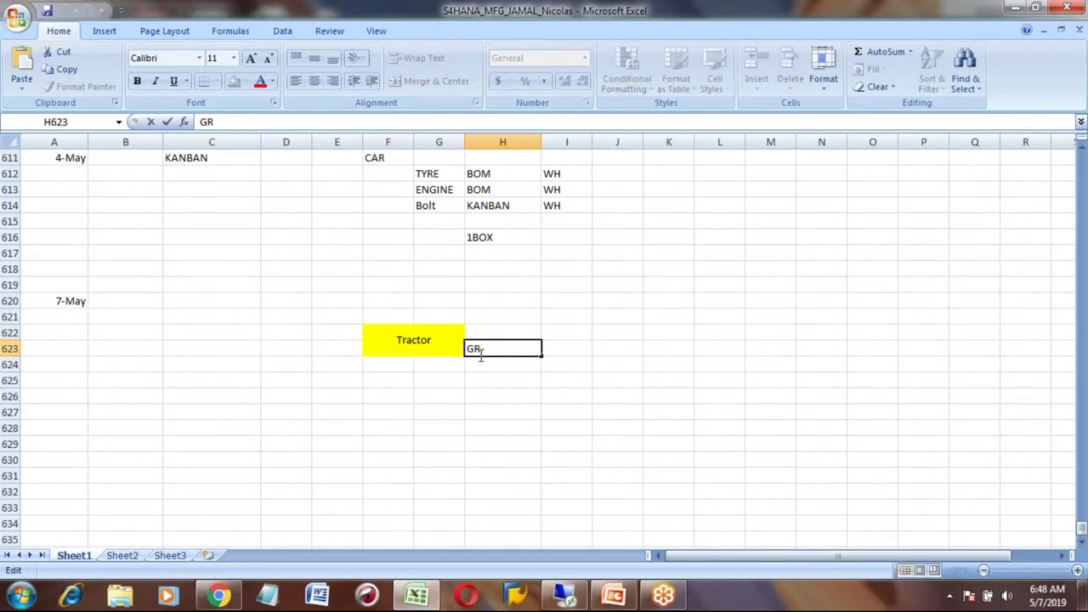
{"action": "type", "text": "for Trator"}
{"action": "key", "text": "Return"}
{"action": "key", "text": "Up"}
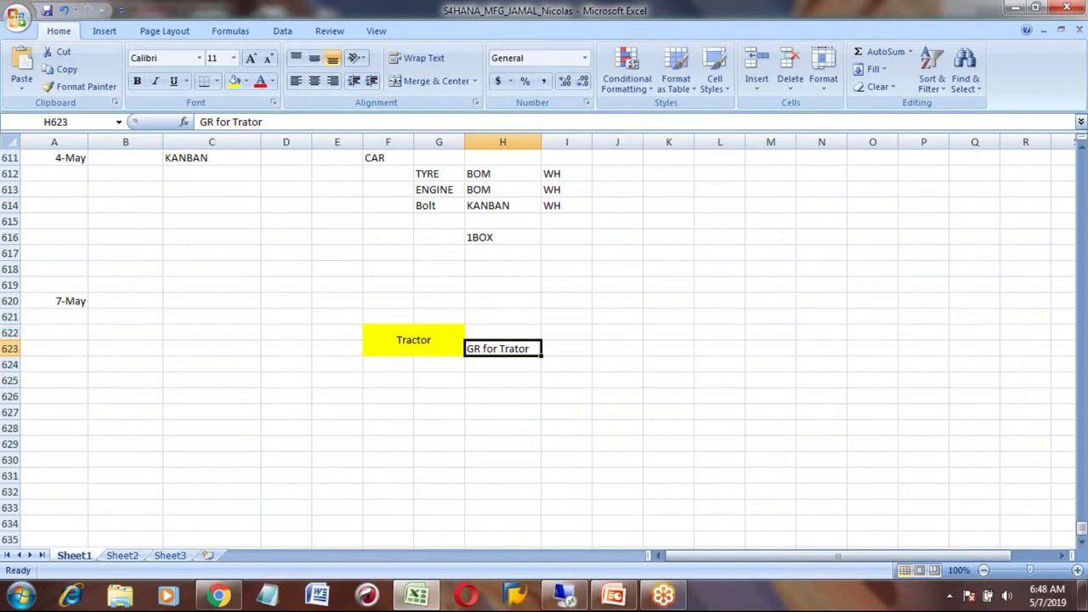
{"action": "left_click", "coordinate": [503, 333]}
{"action": "left_click", "coordinate": [503, 348]}
{"action": "left_click", "coordinate": [412, 341]}
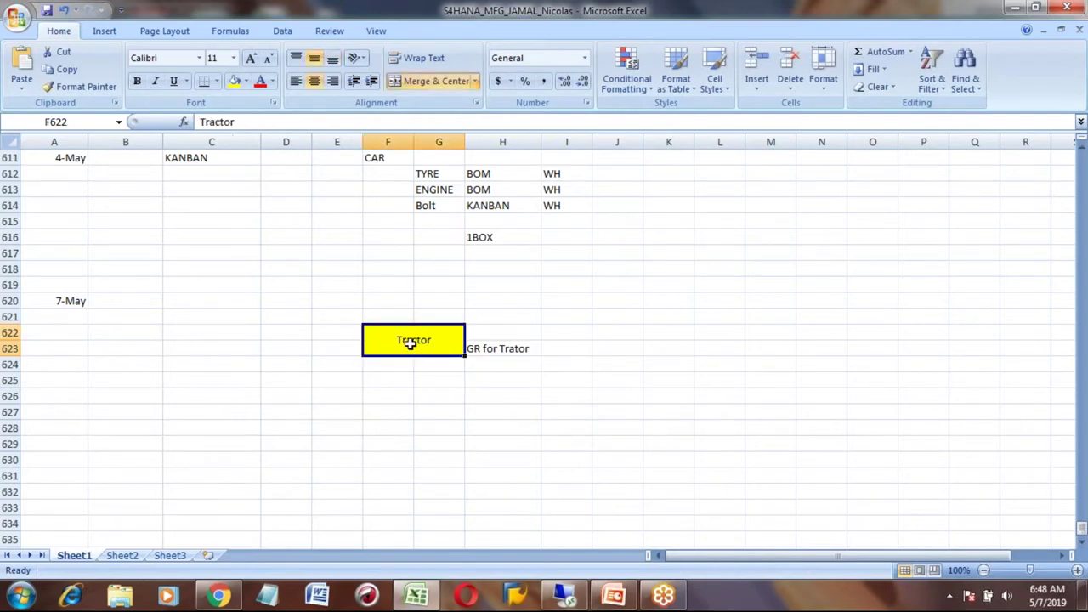
{"action": "left_click", "coordinate": [477, 346]}
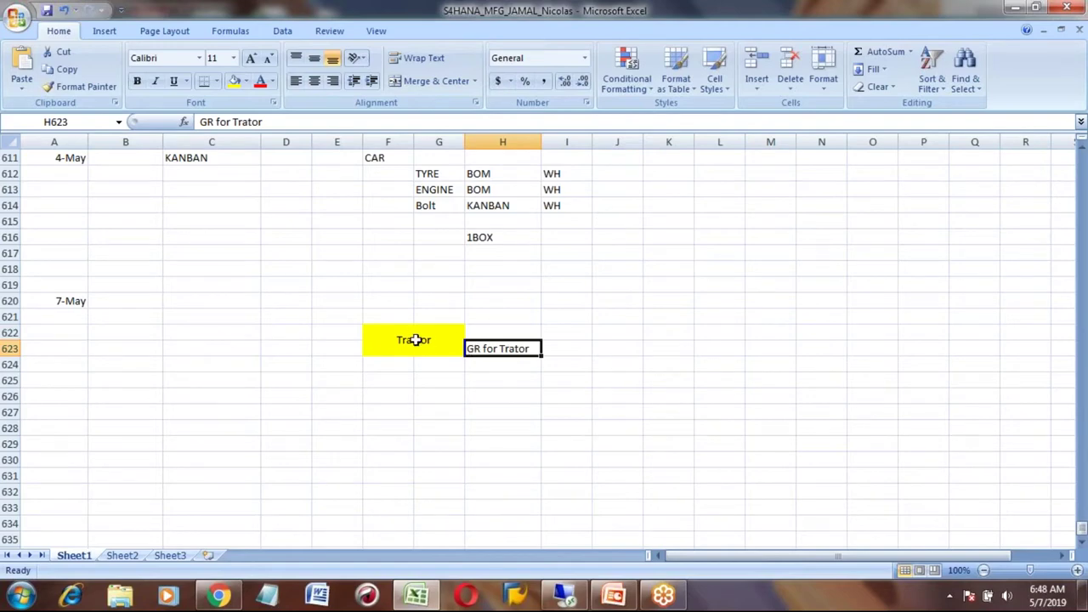
{"action": "left_click", "coordinate": [415, 339]}
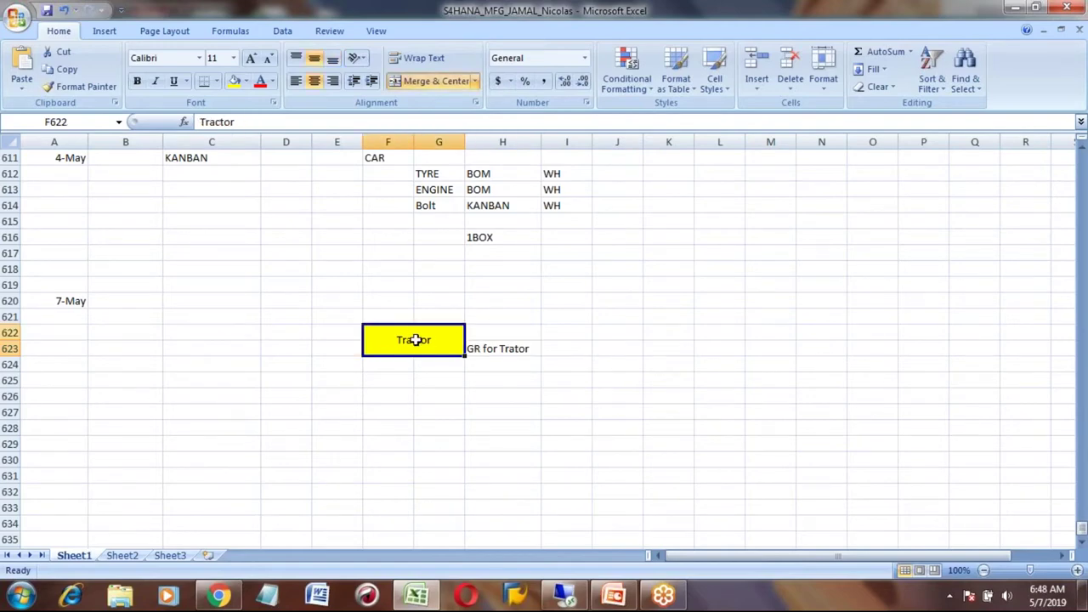
Step: Enter "GI of Components" in cell D623, to the left of the Tractor box
{"action": "left_click", "coordinate": [295, 345]}
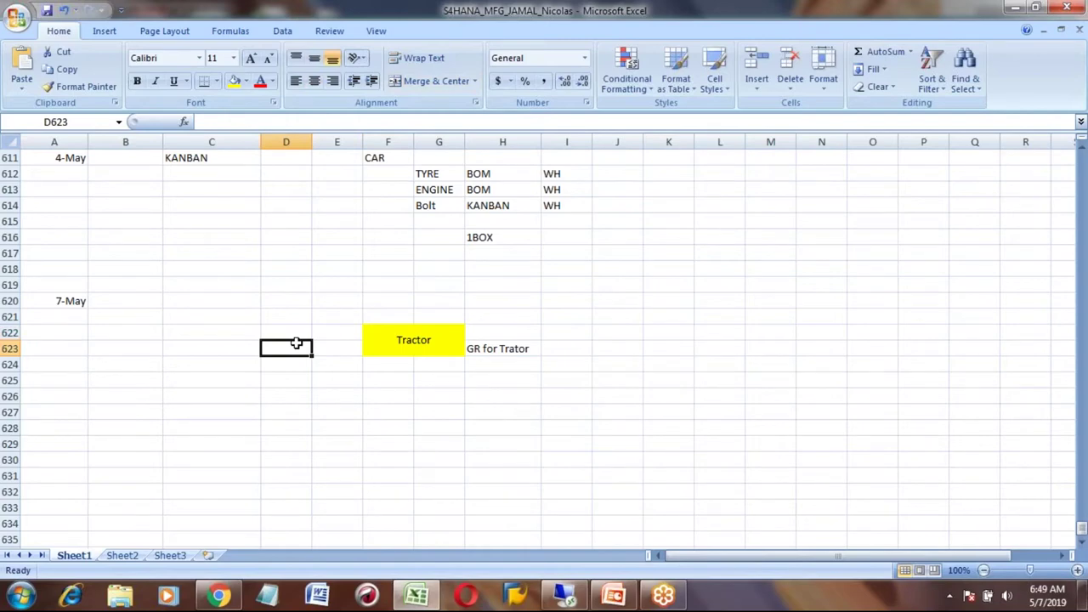
{"action": "type", "text": "GI "}
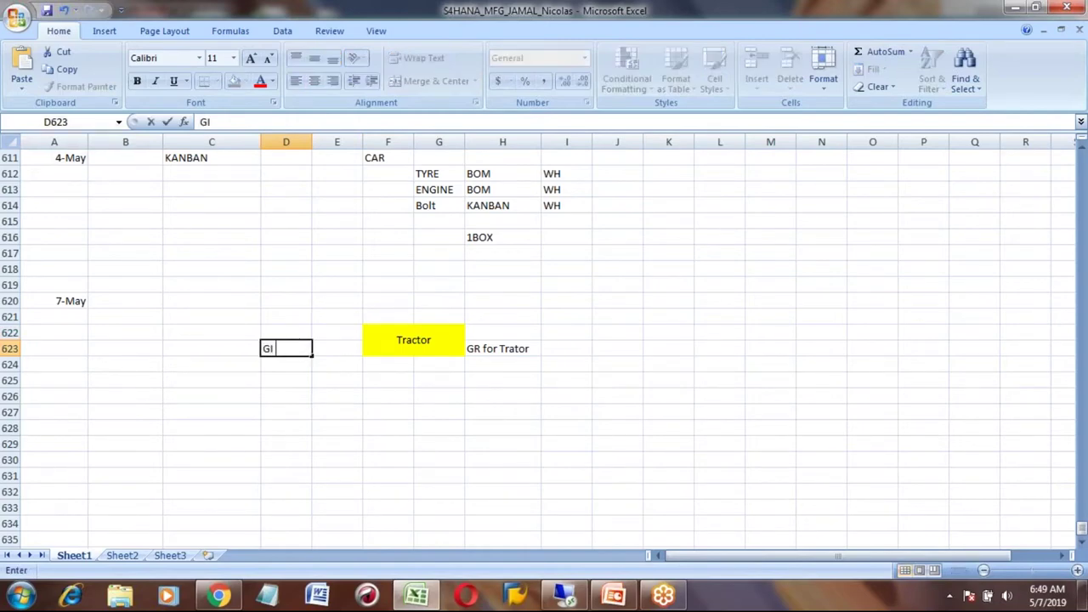
{"action": "type", "text": "of Components"}
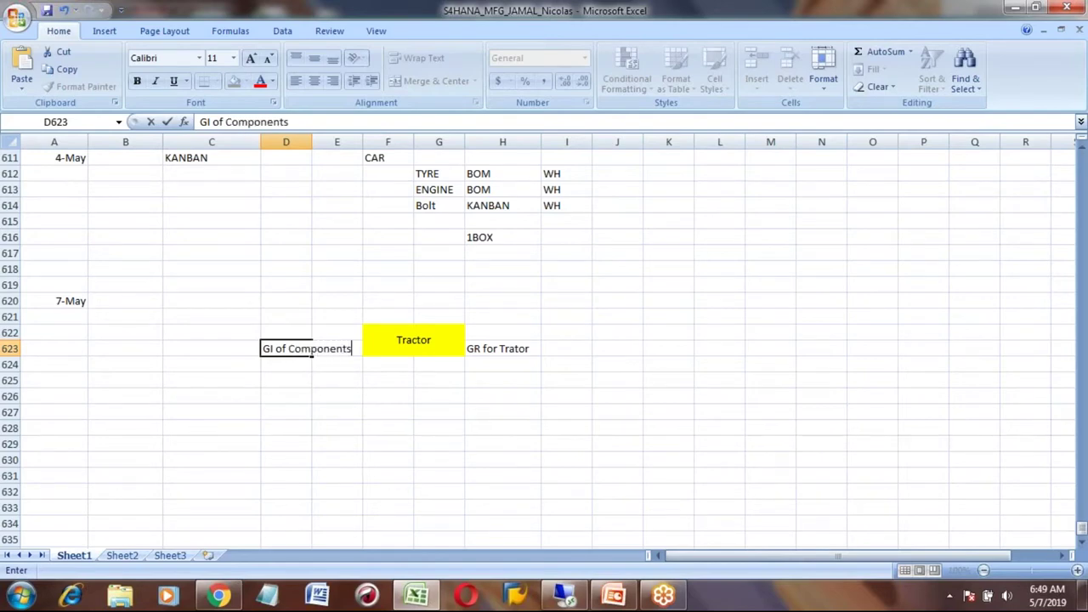
{"action": "key", "text": "Return"}
{"action": "key", "text": "Up"}
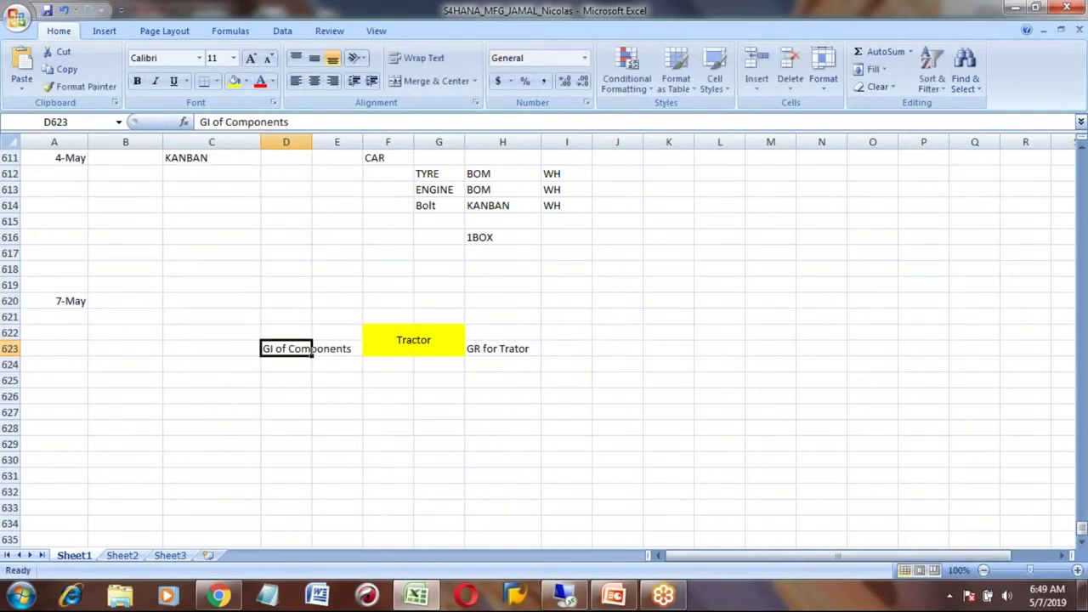
{"action": "left_click", "coordinate": [337, 349]}
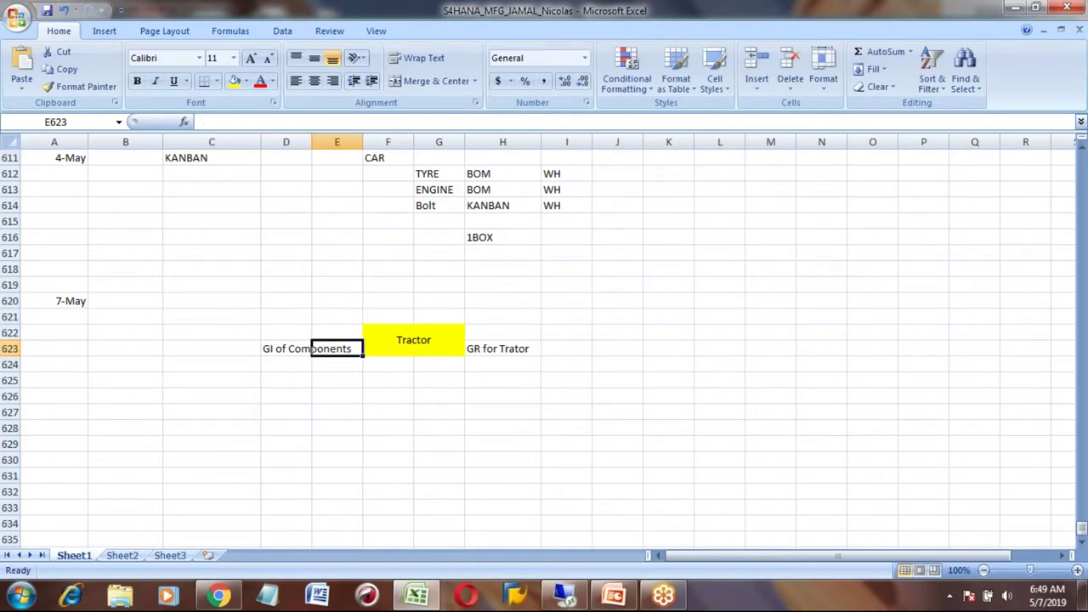
{"action": "left_click", "coordinate": [413, 341]}
{"action": "left_click", "coordinate": [503, 349]}
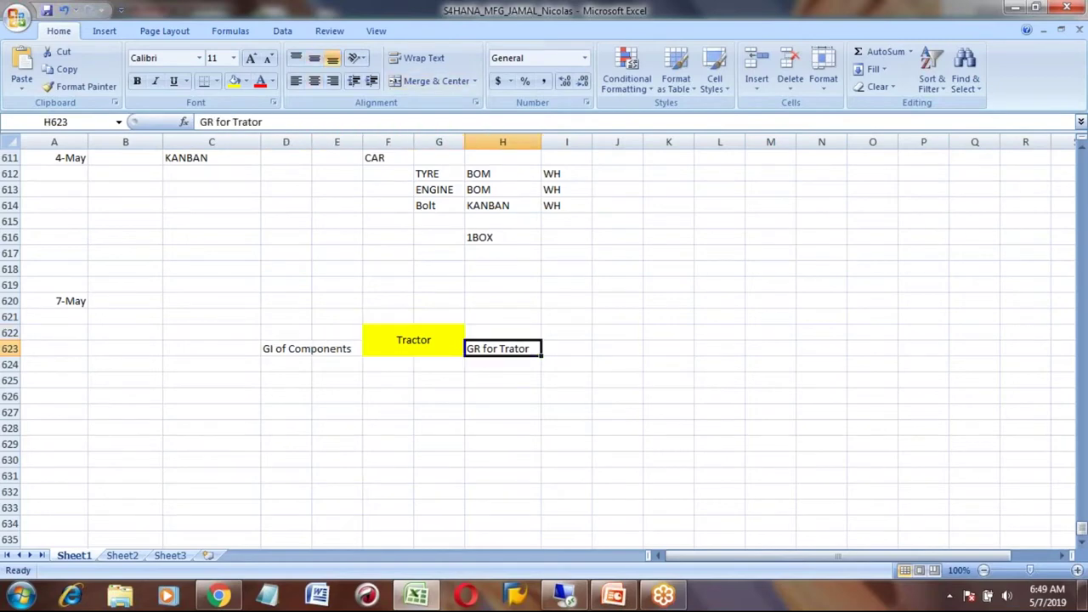
{"action": "left_click", "coordinate": [413, 340]}
{"action": "left_click", "coordinate": [337, 349]}
{"action": "left_click", "coordinate": [286, 349]}
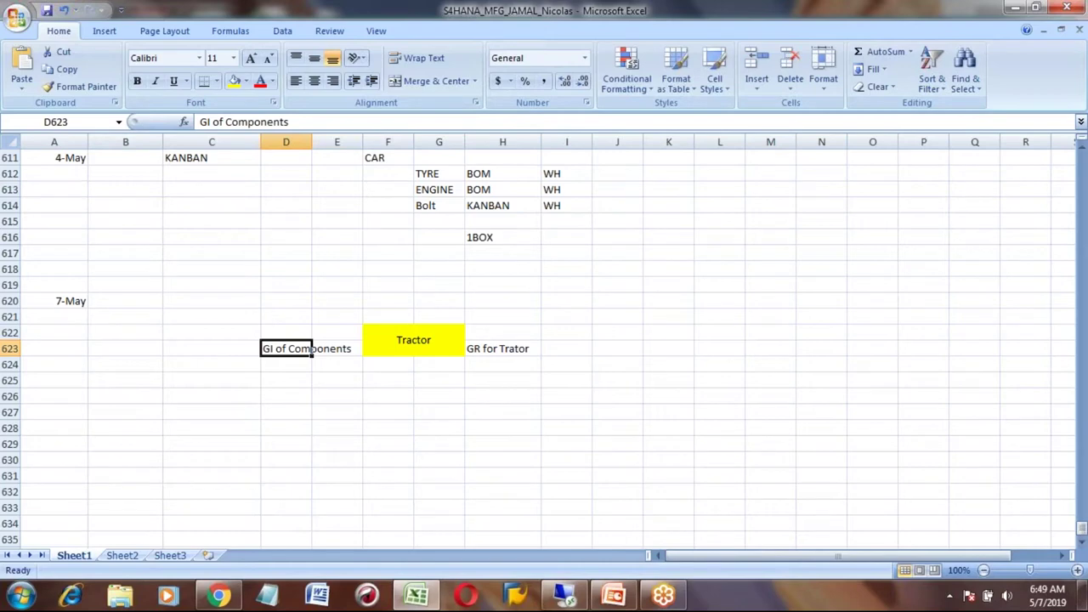
Step: Fill the range F626:G627, below the Tractor box, with yellow and turn on text wrapping
{"action": "key", "text": "Down"}
{"action": "key", "text": "Down"}
{"action": "key", "text": "Down"}
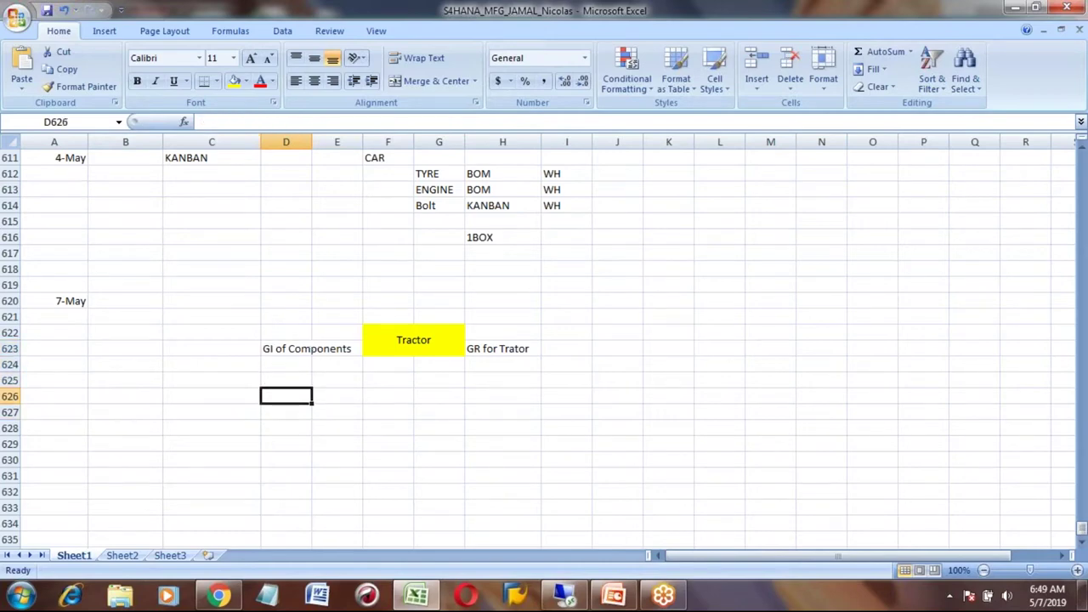
{"action": "key", "text": "Right"}
{"action": "key", "text": "Right"}
{"action": "key", "text": "shift+Right"}
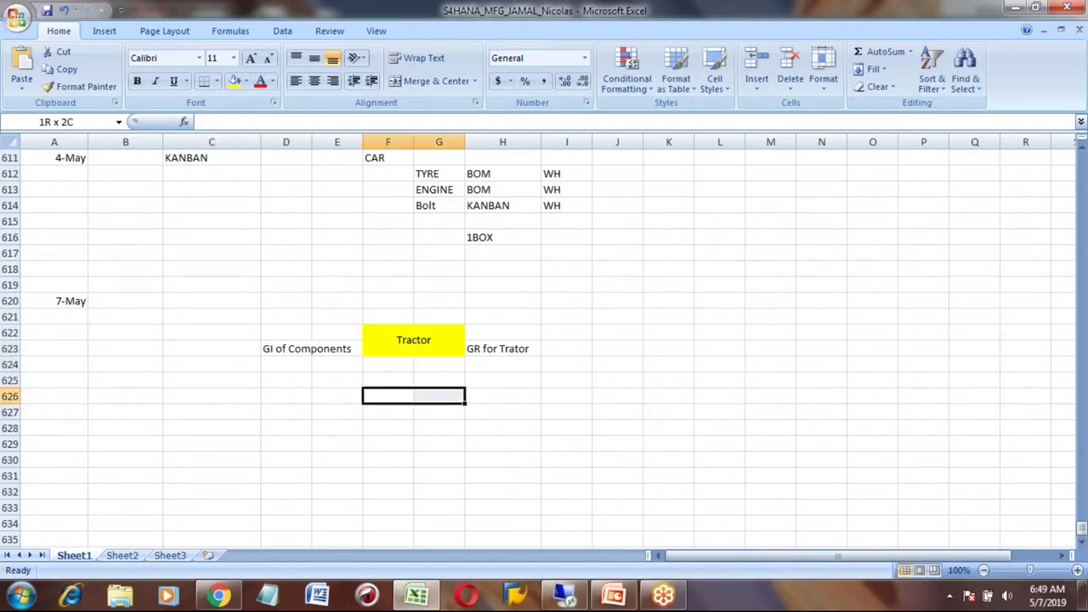
{"action": "key", "text": "shift+Down"}
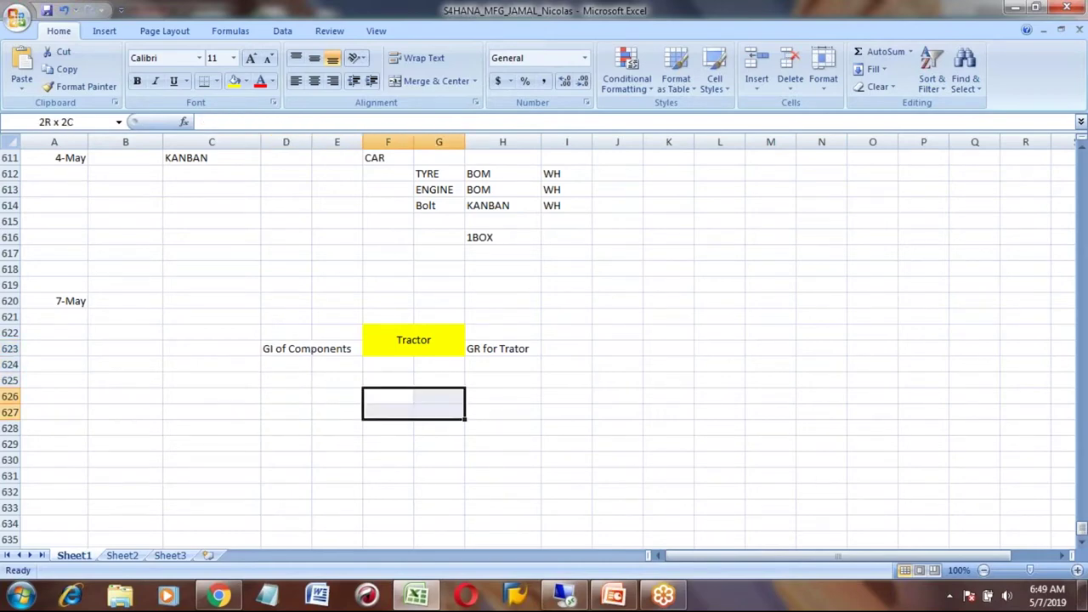
{"action": "left_click", "coordinate": [235, 81]}
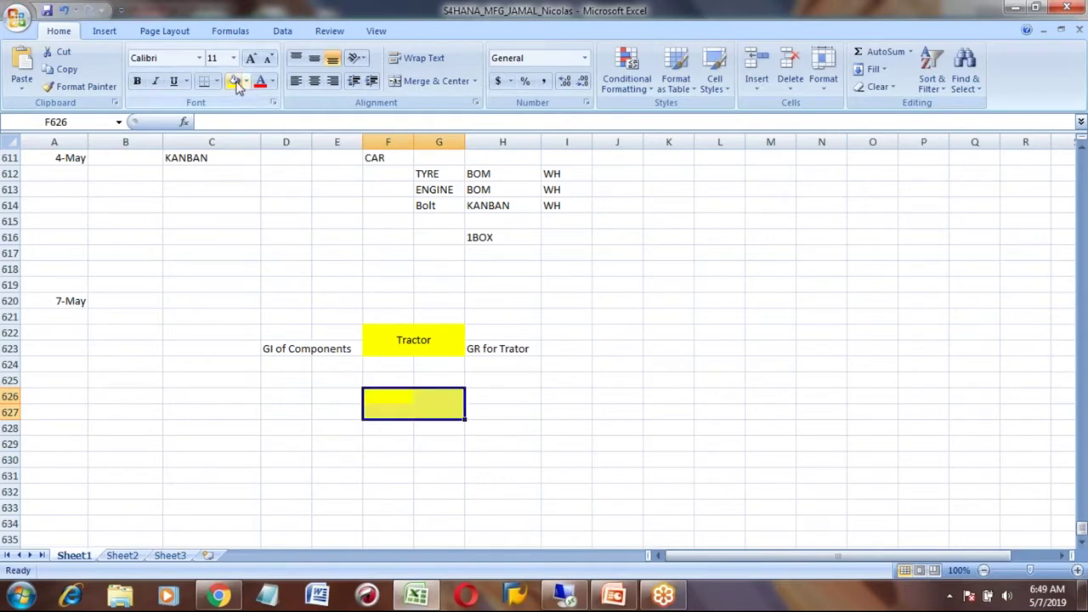
{"action": "left_click", "coordinate": [423, 61]}
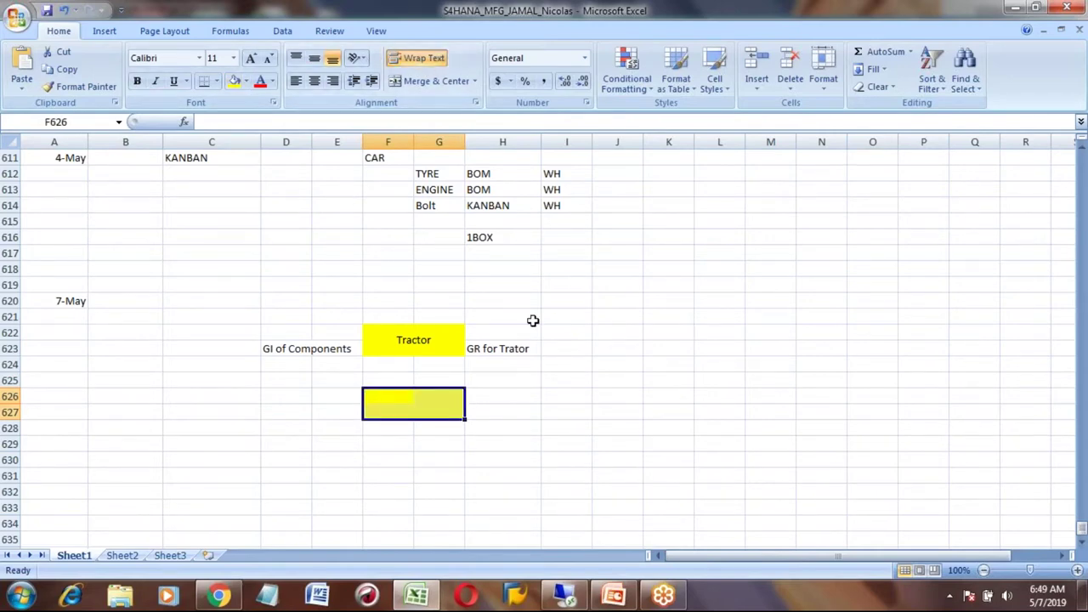
Step: Merge and centre the yellow cells F626:G627 into one box
{"action": "left_click", "coordinate": [502, 407]}
{"action": "left_click", "coordinate": [419, 406]}
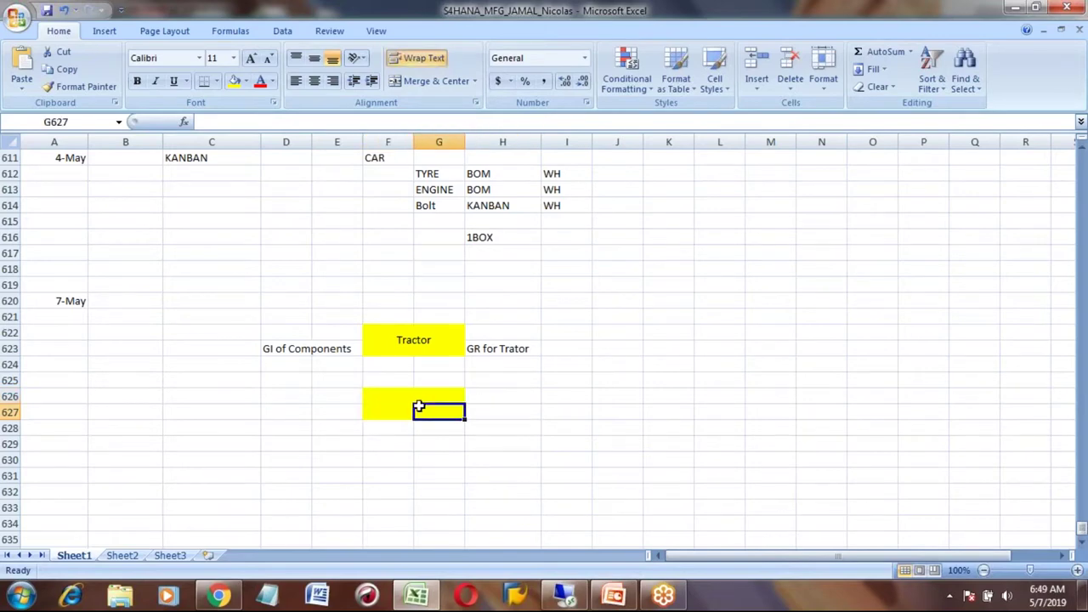
{"action": "left_click", "coordinate": [391, 397]}
{"action": "key", "text": "shift+Right"}
{"action": "key", "text": "shift+Down"}
{"action": "left_click", "coordinate": [400, 82]}
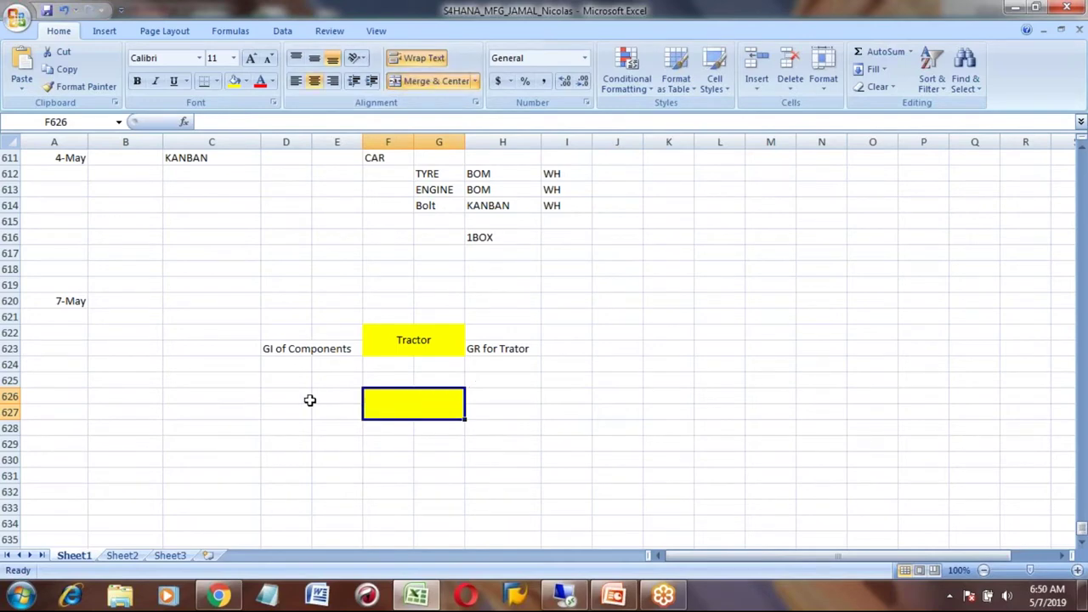
Step: Enter Blade in the merged yellow box at F626 and middle-align it vertically
{"action": "left_click", "coordinate": [308, 399]}
{"action": "left_click", "coordinate": [411, 411]}
{"action": "type", "text": "Blade"}
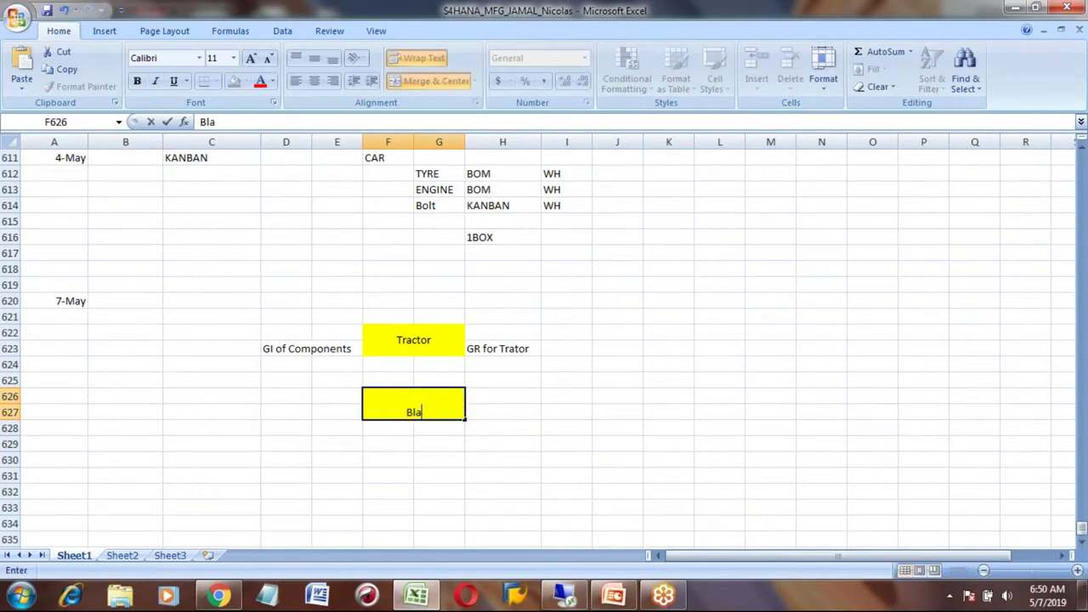
{"action": "key", "text": "Return"}
{"action": "key", "text": "Up"}
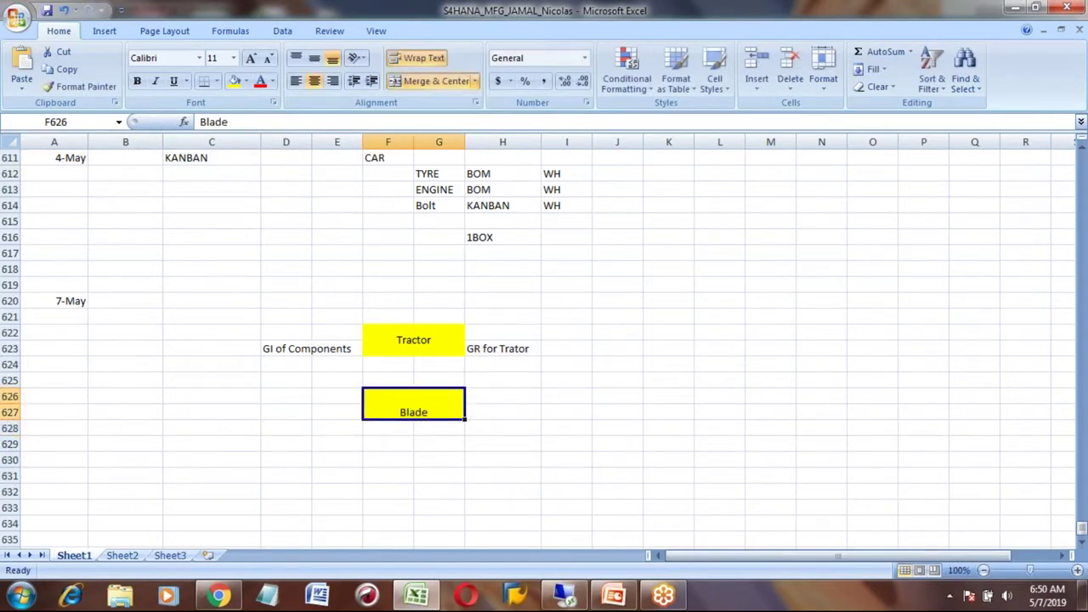
{"action": "left_click", "coordinate": [313, 58]}
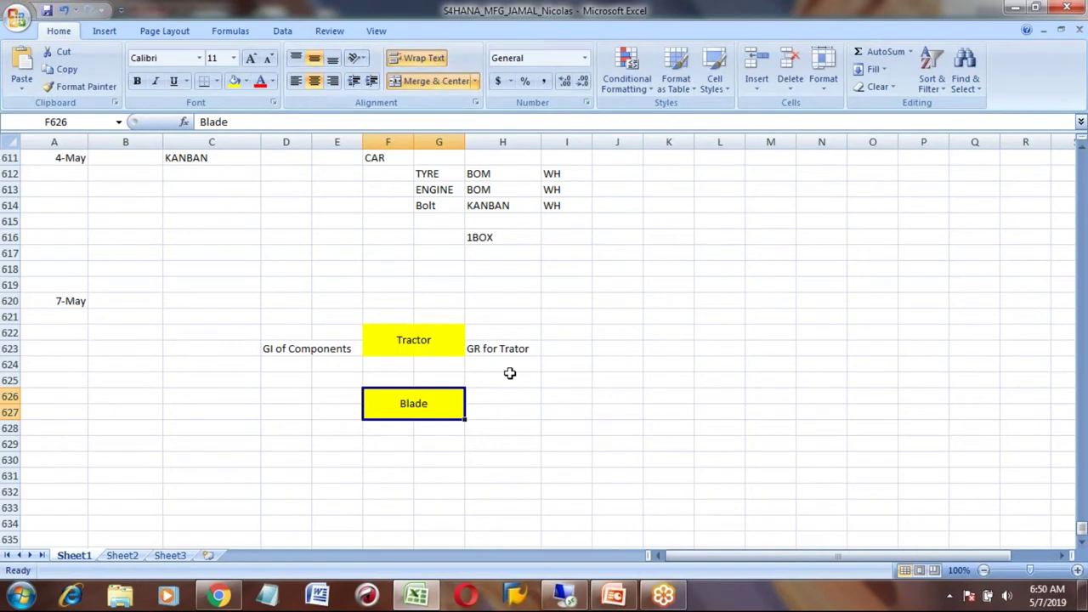
Step: Enter the heading Production in cell F621, directly above the Tractor box
{"action": "left_click", "coordinate": [490, 396]}
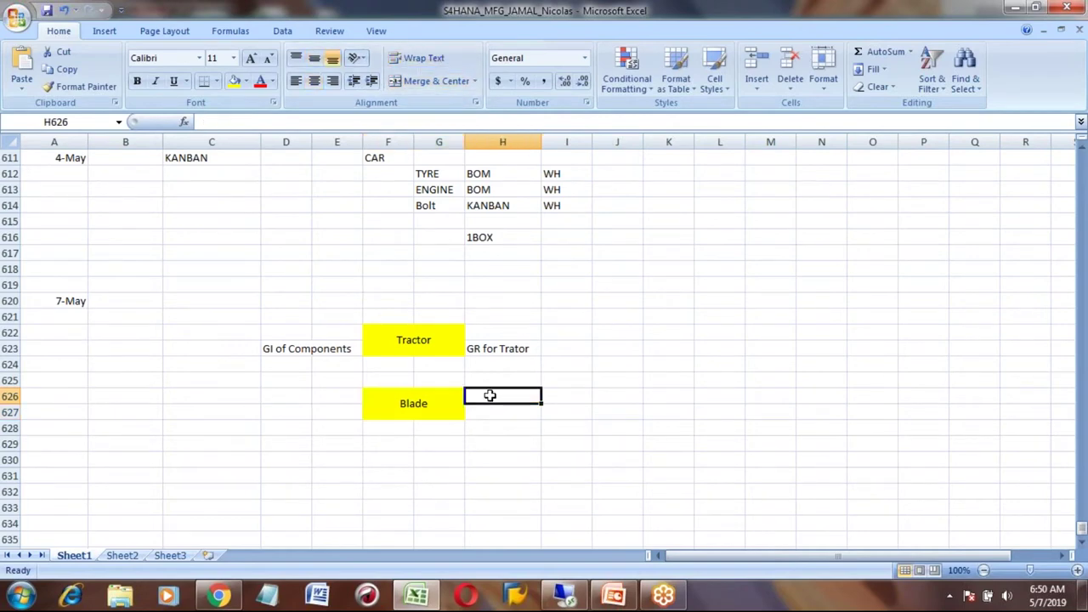
{"action": "left_click", "coordinate": [492, 410]}
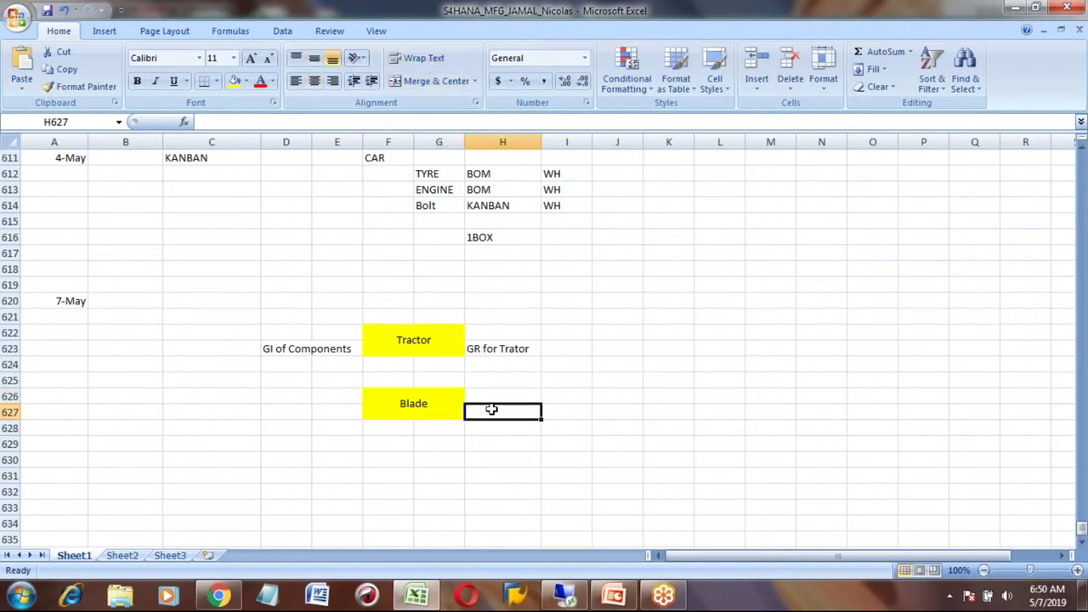
{"action": "left_click", "coordinate": [403, 316]}
{"action": "type", "text": "Production"}
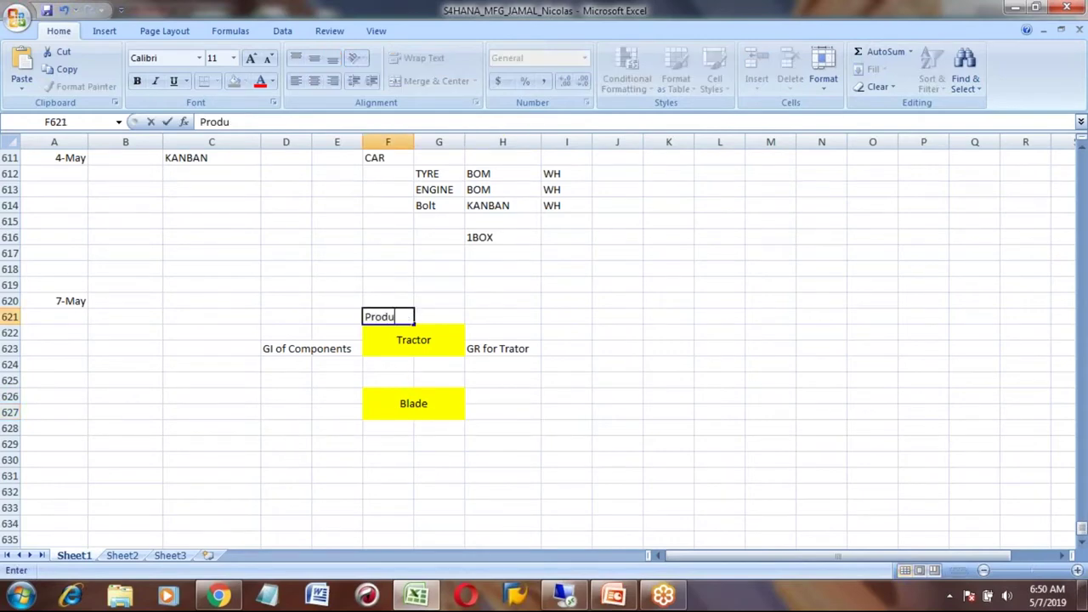
{"action": "key", "text": "Return"}
Step: Enter the label Purchase in cell F628, directly below the Blade box
{"action": "key", "text": "Return"}
{"action": "key", "text": "Return"}
{"action": "key", "text": "Return"}
{"action": "key", "text": "Return"}
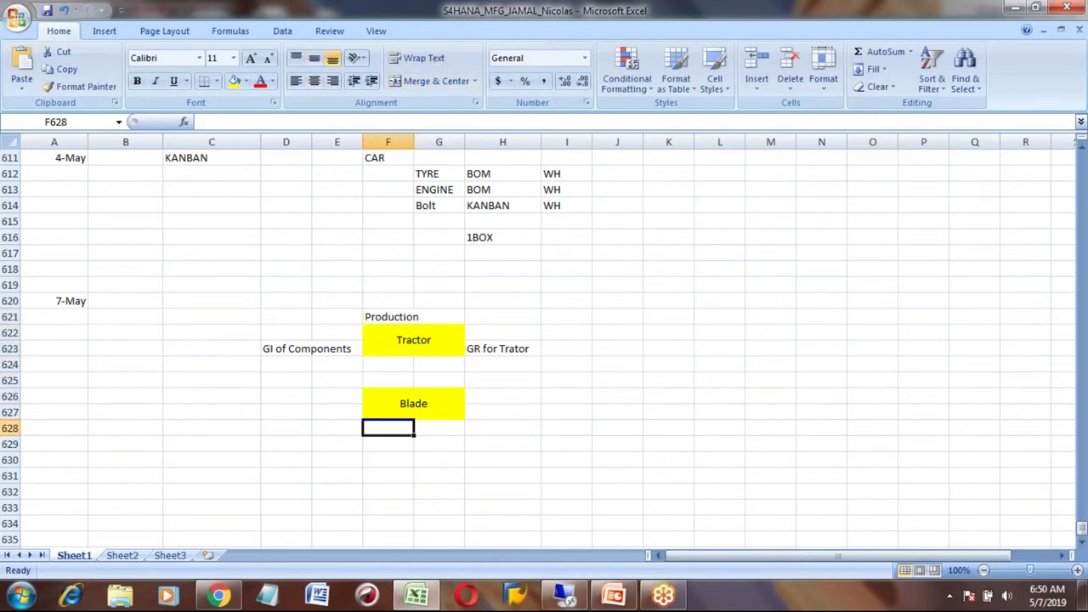
{"action": "type", "text": "Purchase"}
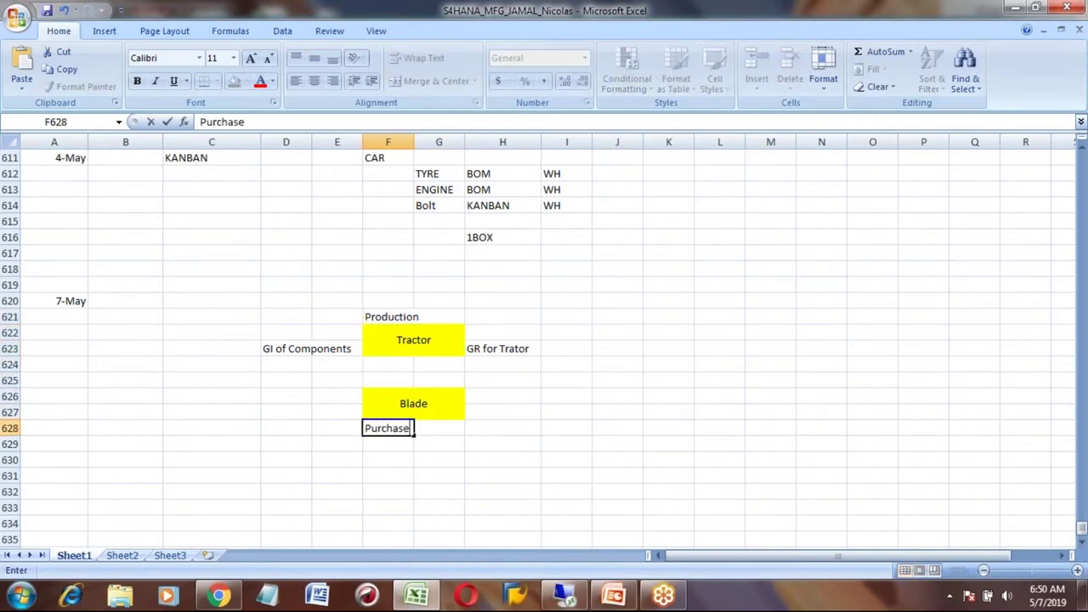
{"action": "key", "text": "Return"}
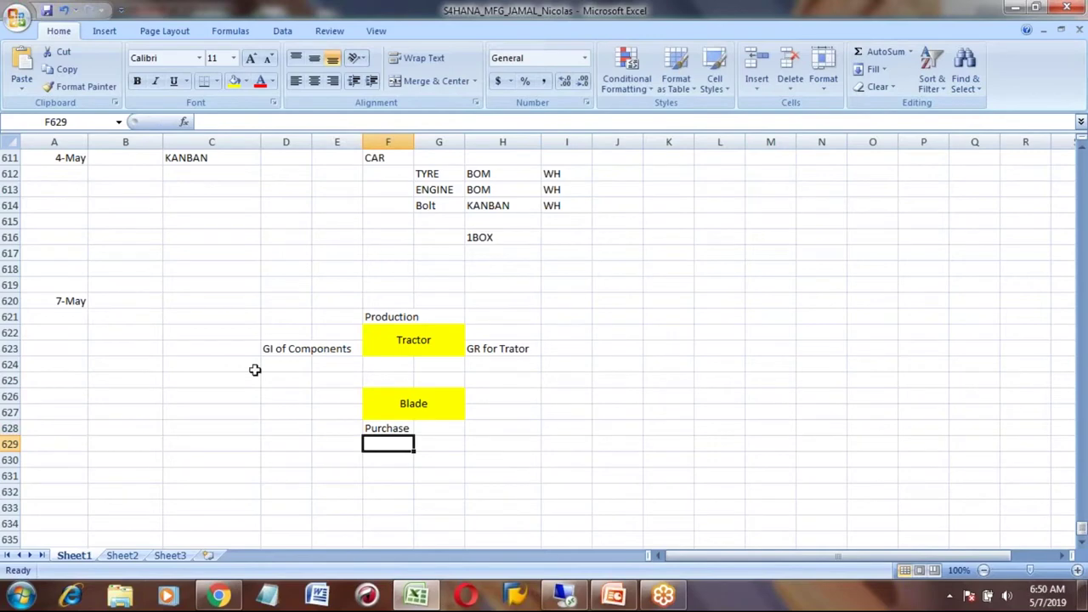
Step: Extend the note in D623 to read "GI of Components from warehouse"
{"action": "left_click", "coordinate": [279, 351]}
{"action": "left_click", "coordinate": [299, 124]}
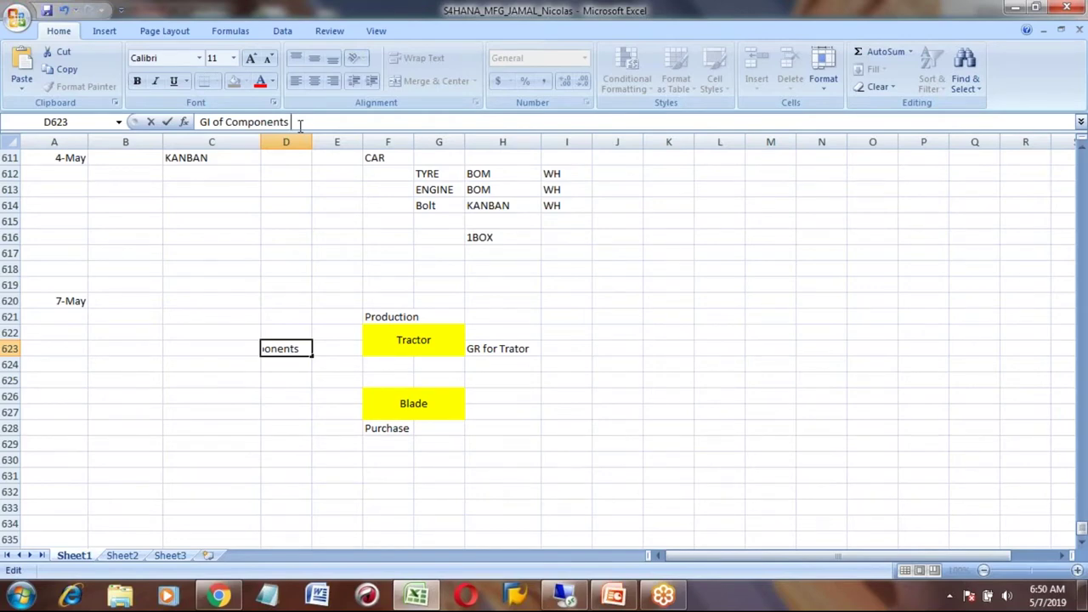
{"action": "type", "text": "from warehouse"}
{"action": "key", "text": "Return"}
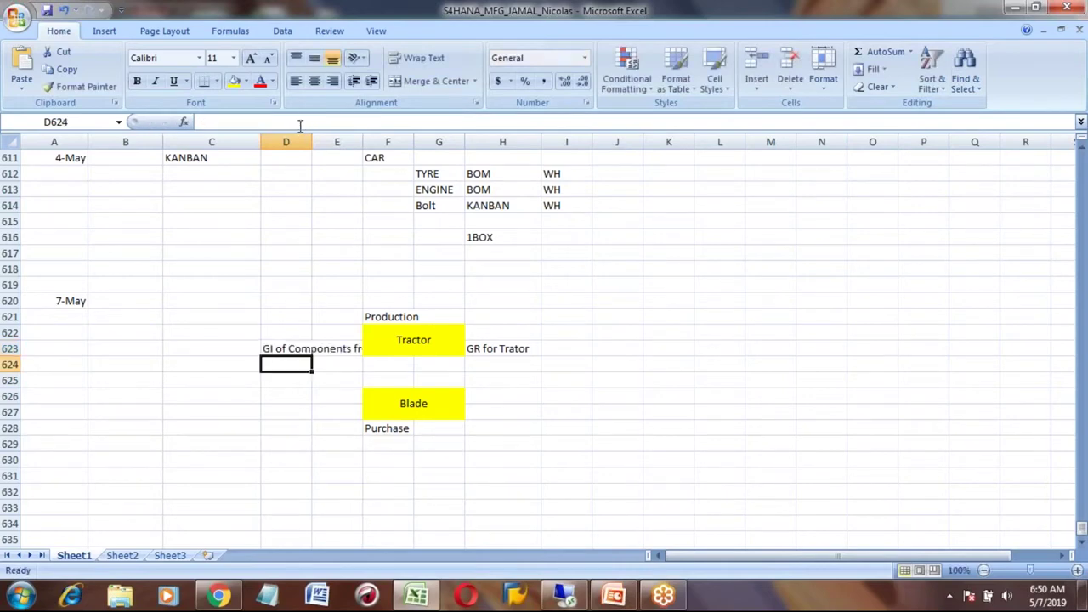
{"action": "key", "text": "Up"}
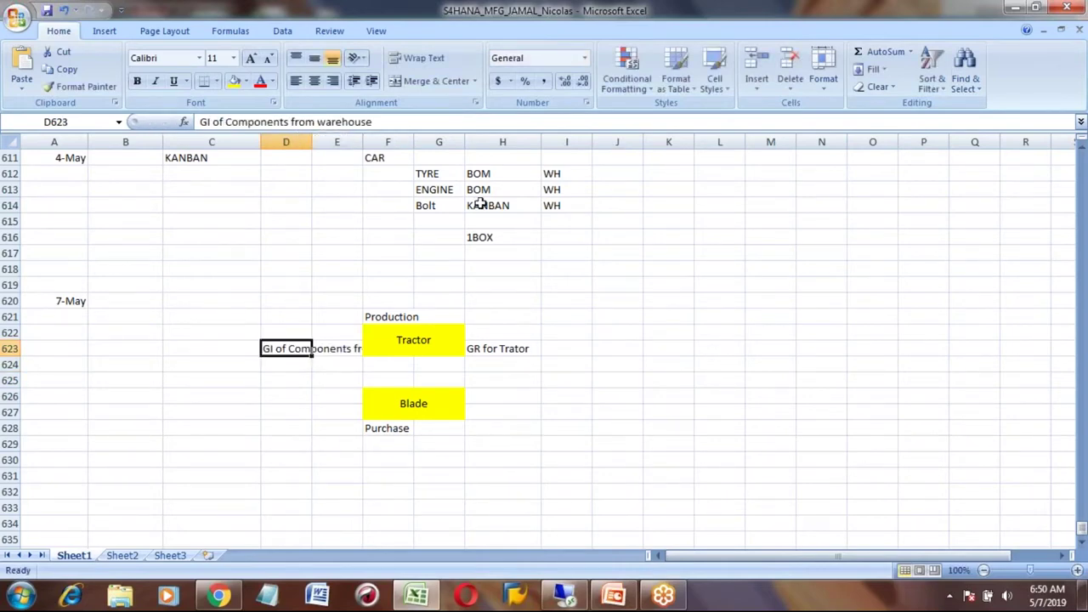
Step: Extend the note in H623 to read "GR for Trator to Warehouse"
{"action": "left_click", "coordinate": [484, 348]}
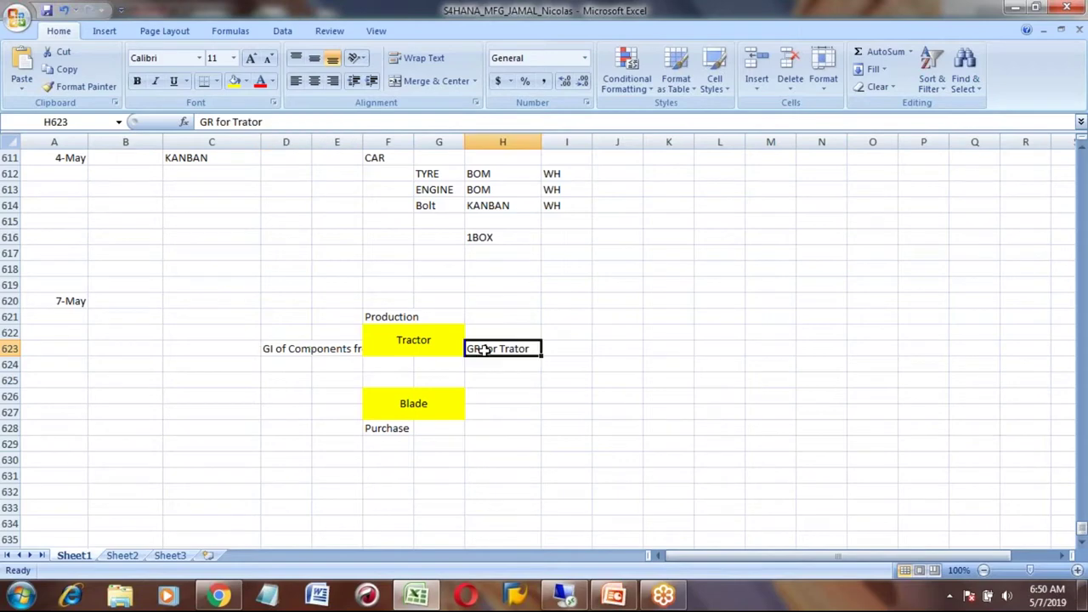
{"action": "left_click", "coordinate": [345, 121]}
{"action": "type", "text": "to Warehouse"}
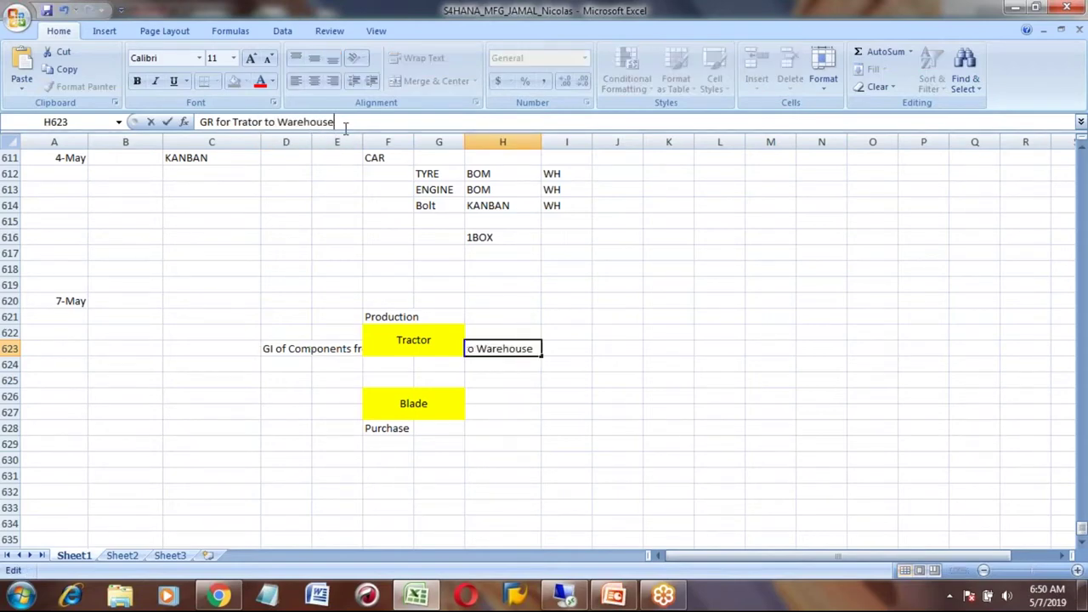
{"action": "key", "text": "Return"}
Step: Move the Purchase label from F628 to F625, directly above the Blade box
{"action": "key", "text": "Down"}
{"action": "key", "text": "Down"}
{"action": "key", "text": "Left"}
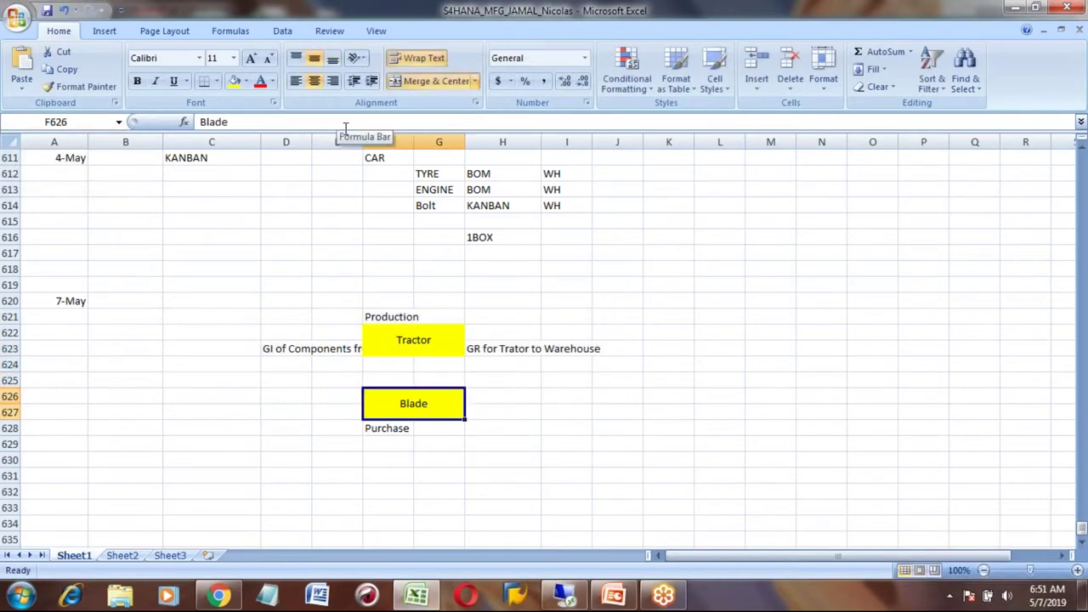
{"action": "key", "text": "Left"}
{"action": "key", "text": "Right"}
{"action": "key", "text": "Down"}
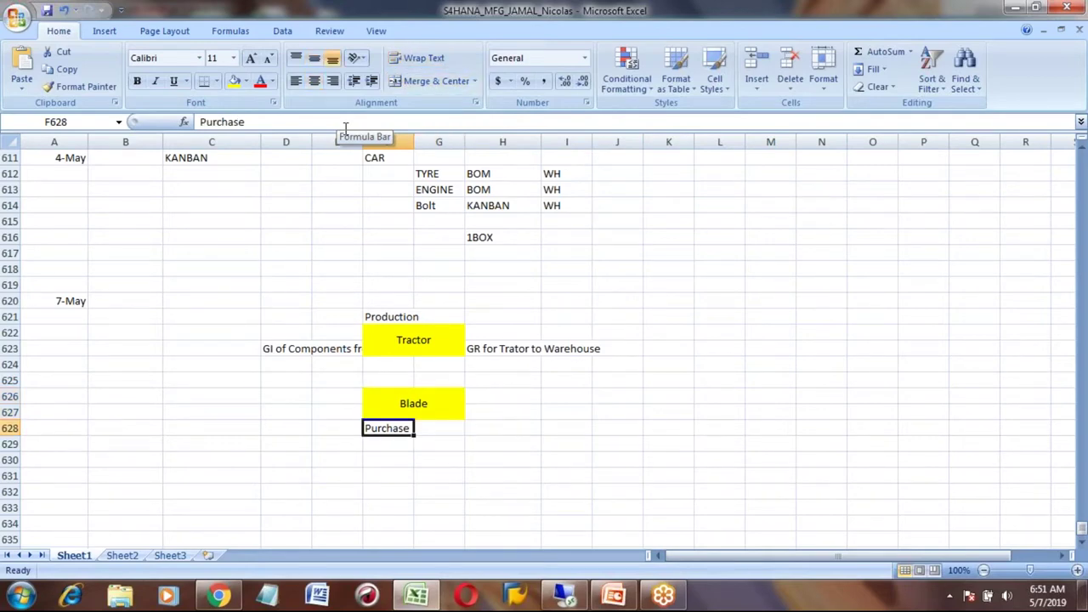
{"action": "key", "text": "ctrl+x"}
{"action": "key", "text": "Up"}
{"action": "key", "text": "Up"}
{"action": "key", "text": "Up"}
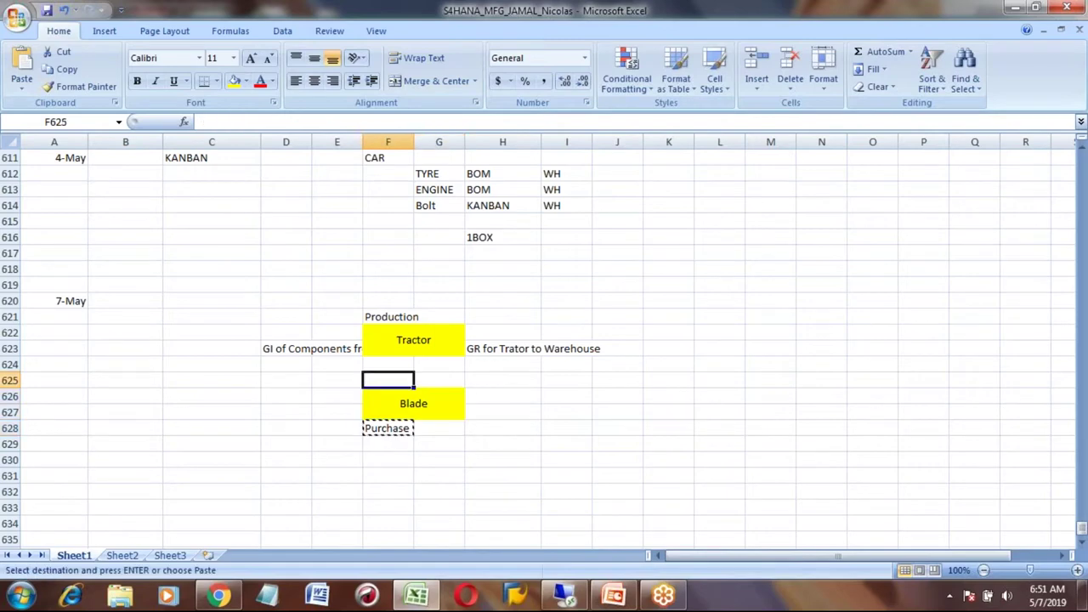
{"action": "key", "text": "Return"}
{"action": "key", "text": "Down"}
{"action": "key", "text": "Up"}
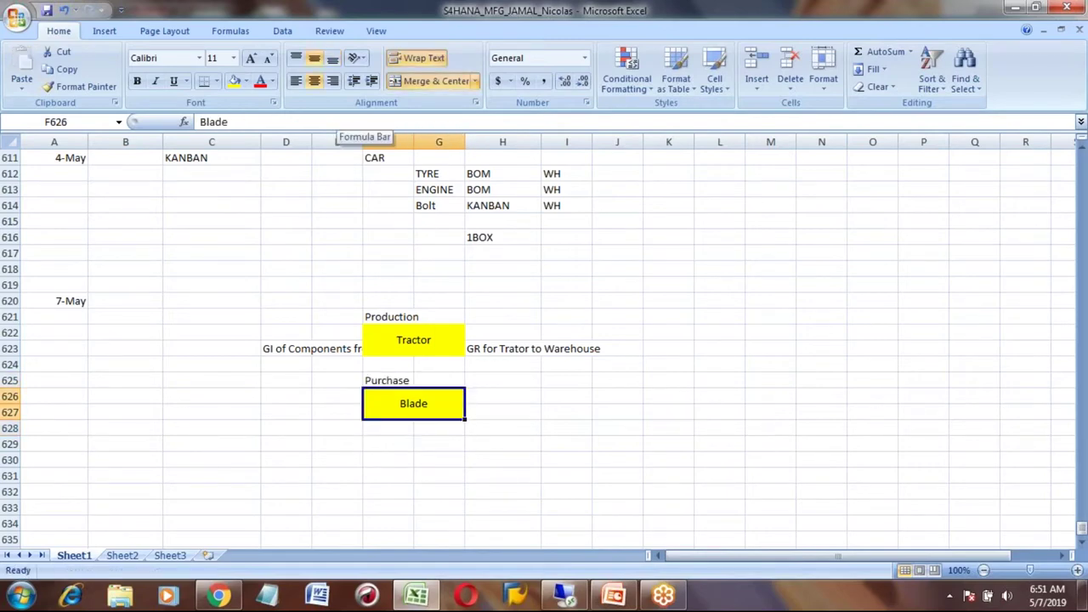
Step: Enter "Vendor send" in cell D626, to the left of the Blade box
{"action": "key", "text": "Left"}
{"action": "key", "text": "Left"}
{"action": "key", "text": "Down"}
{"action": "key", "text": "Up"}
{"action": "type", "text": "Ven"}
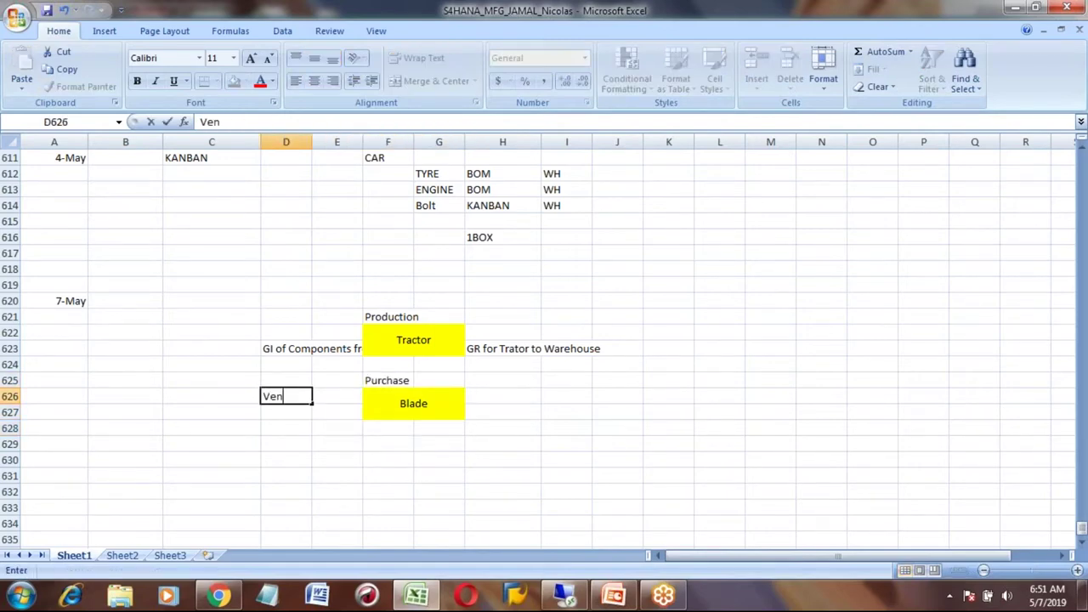
{"action": "type", "text": "dor send"}
{"action": "key", "text": "Return"}
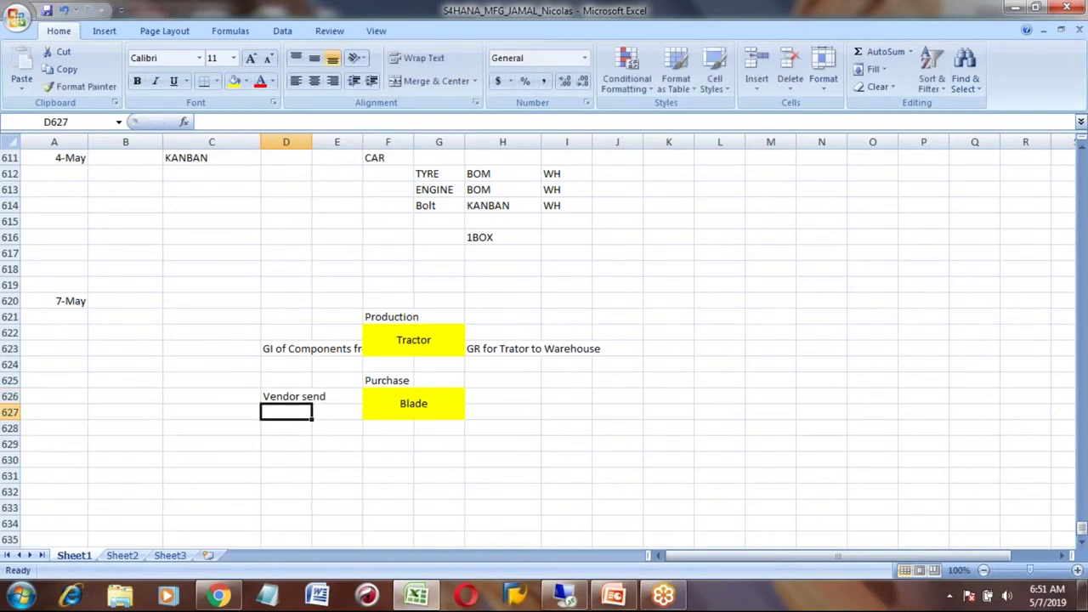
Step: Enter "GR for Blade to Warehouse" in cell H626, immediately right of the Blade box
{"action": "key", "text": "Up"}
{"action": "key", "text": "Right"}
{"action": "key", "text": "Right"}
{"action": "key", "text": "Right"}
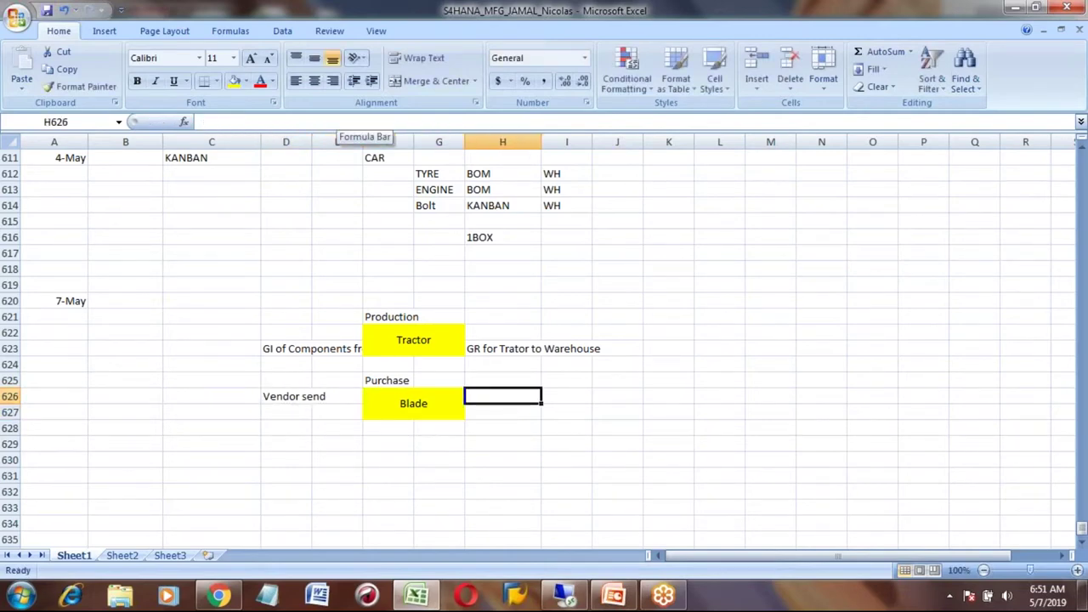
{"action": "type", "text": "GR for Blade to Warehouse"}
{"action": "key", "text": "Return"}
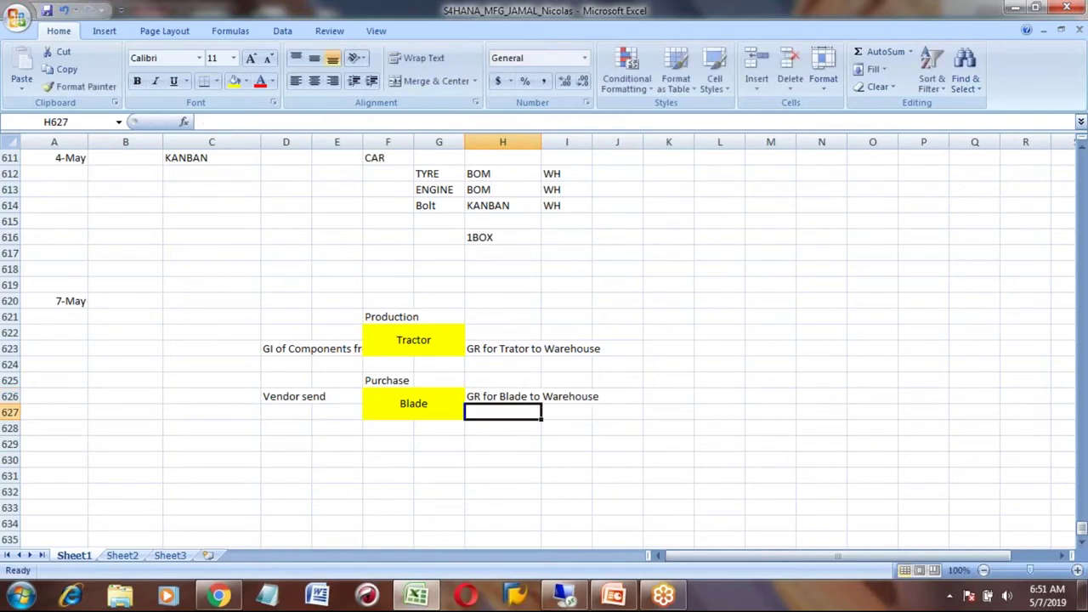
{"action": "key", "text": "Up"}
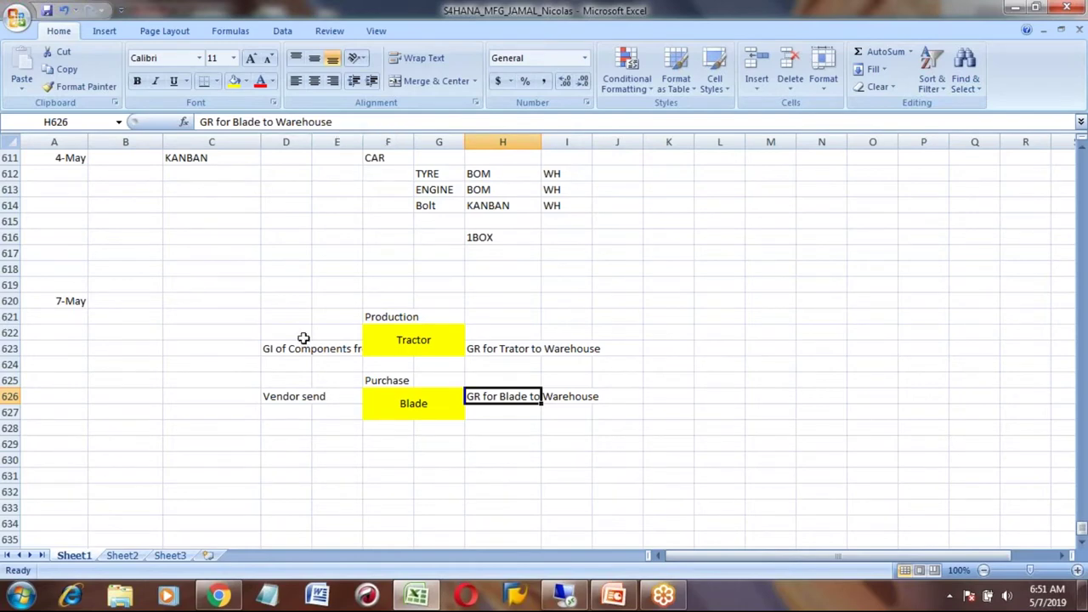
Step: Replace Components with Blade in the D623 note so it reads "GI of Blade from warehouse"
{"action": "left_click", "coordinate": [384, 316]}
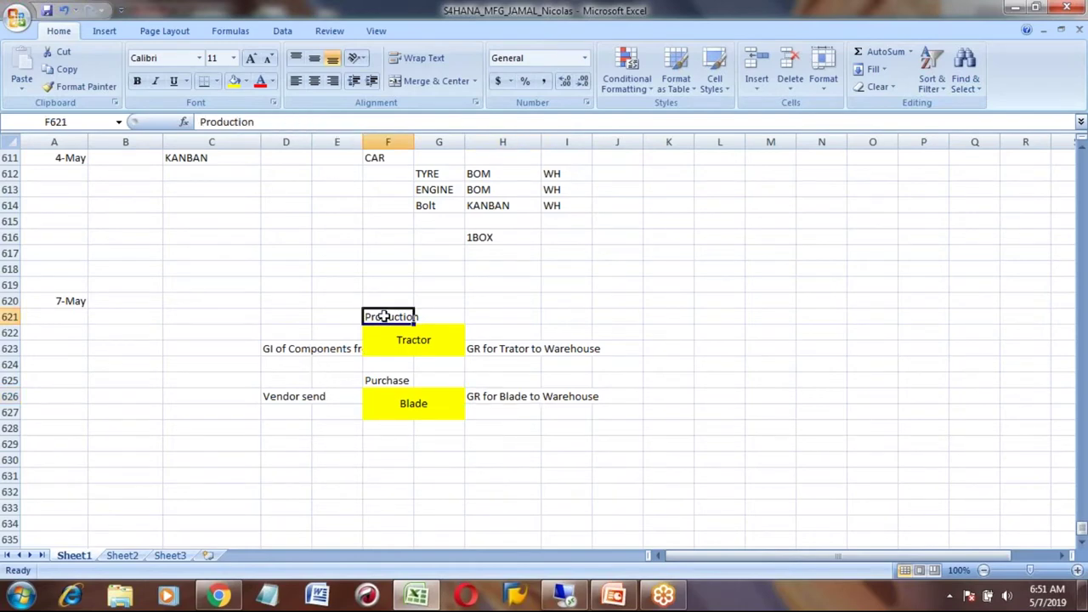
{"action": "left_click", "coordinate": [274, 350]}
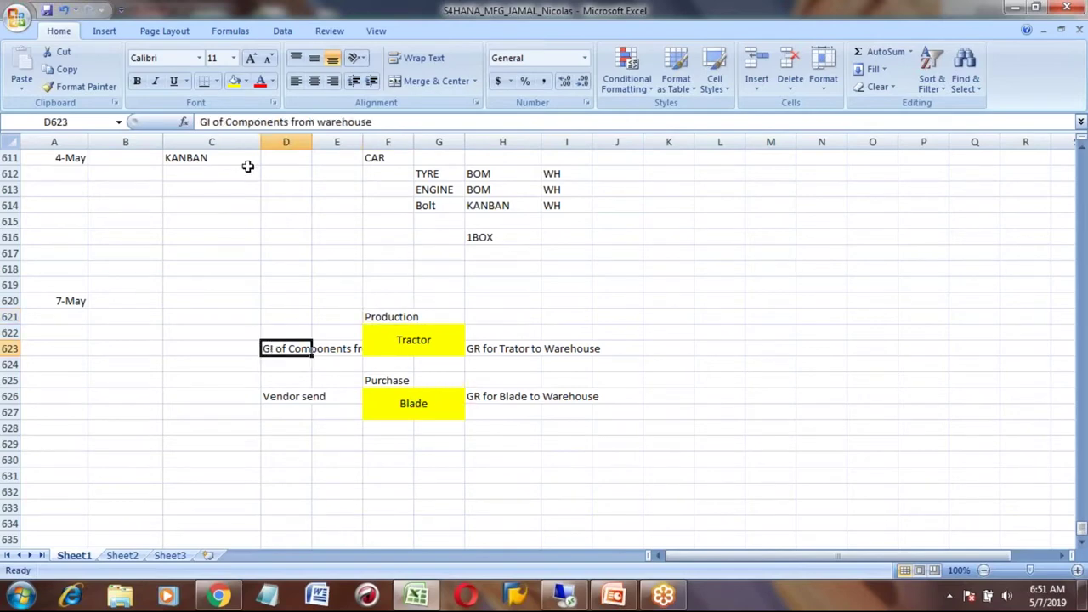
{"action": "left_click", "coordinate": [226, 121]}
{"action": "key", "text": "Delete"}
{"action": "key", "text": "Delete"}
{"action": "key", "text": "Delete"}
{"action": "key", "text": "Delete"}
{"action": "key", "text": "Delete"}
{"action": "key", "text": "Delete"}
{"action": "key", "text": "Delete"}
{"action": "key", "text": "Delete"}
{"action": "key", "text": "Delete"}
{"action": "key", "text": "Delete"}
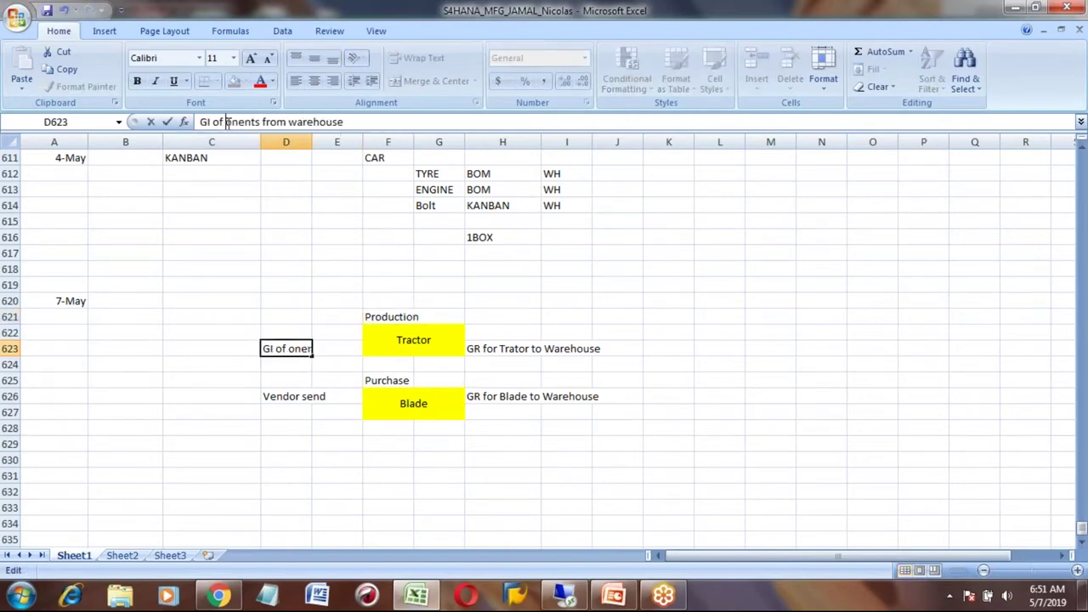
{"action": "type", "text": "Blade"}
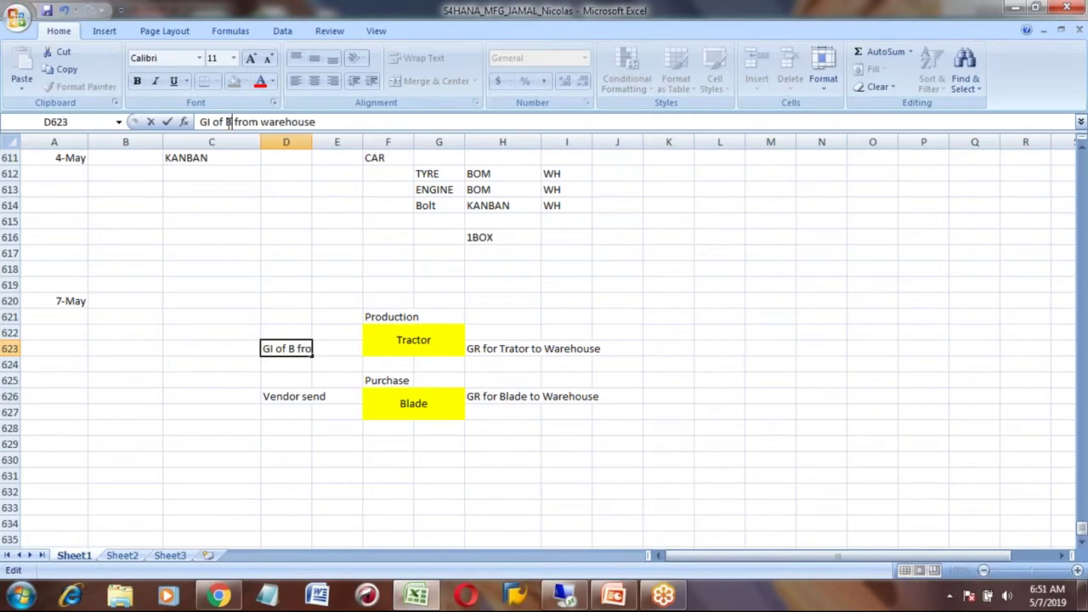
{"action": "key", "text": "Return"}
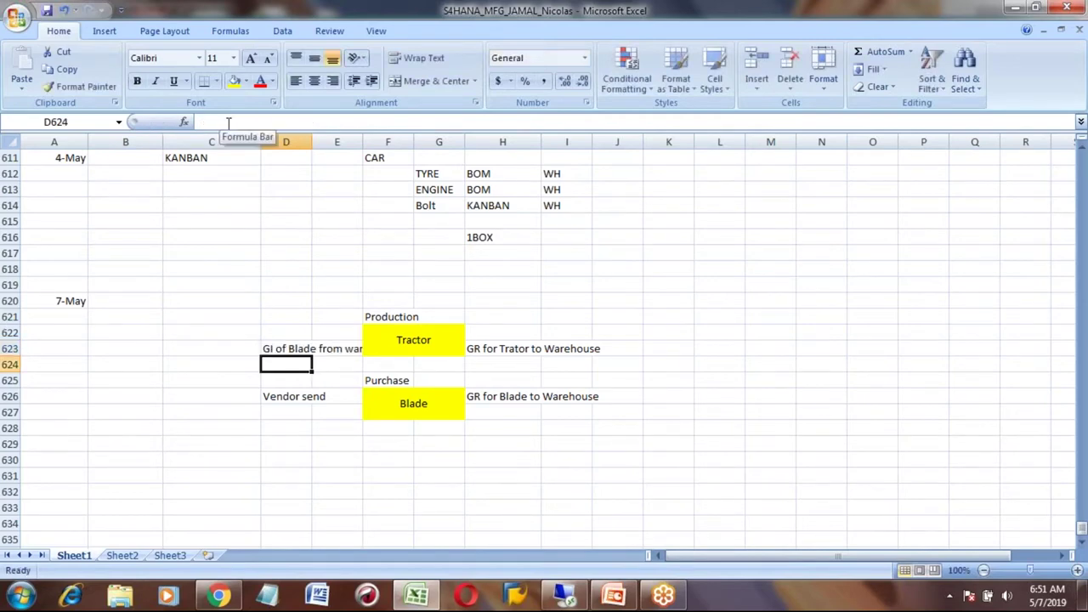
Step: Draw a horizontal arrow about 0.75 inches long pointing into the Tractor box, above the "GI of Blade from warehouse" note
{"action": "key", "text": "Up"}
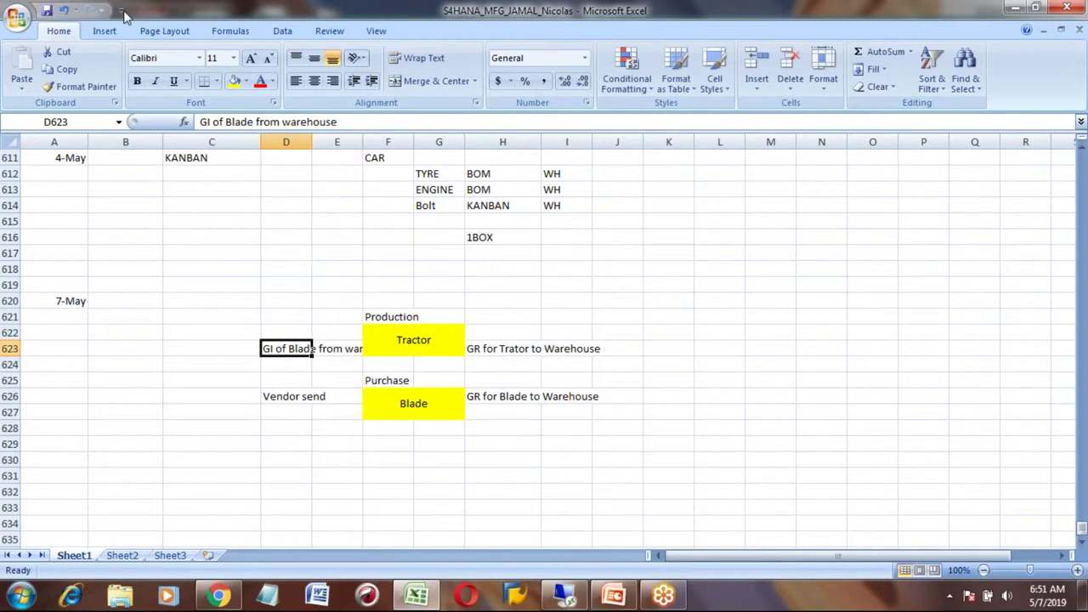
{"action": "left_click", "coordinate": [102, 31]}
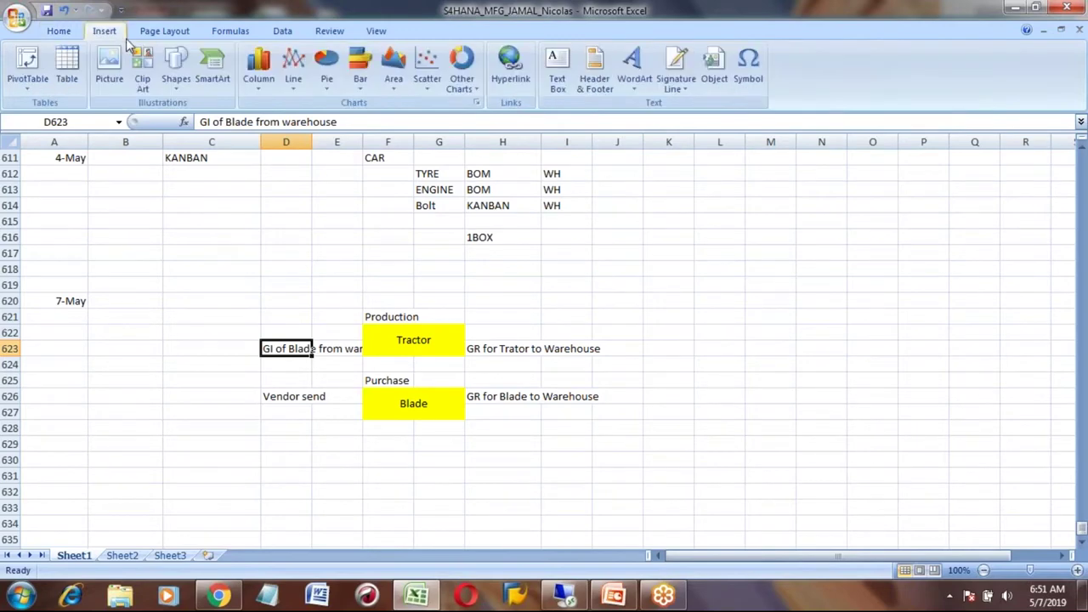
{"action": "left_click", "coordinate": [176, 68]}
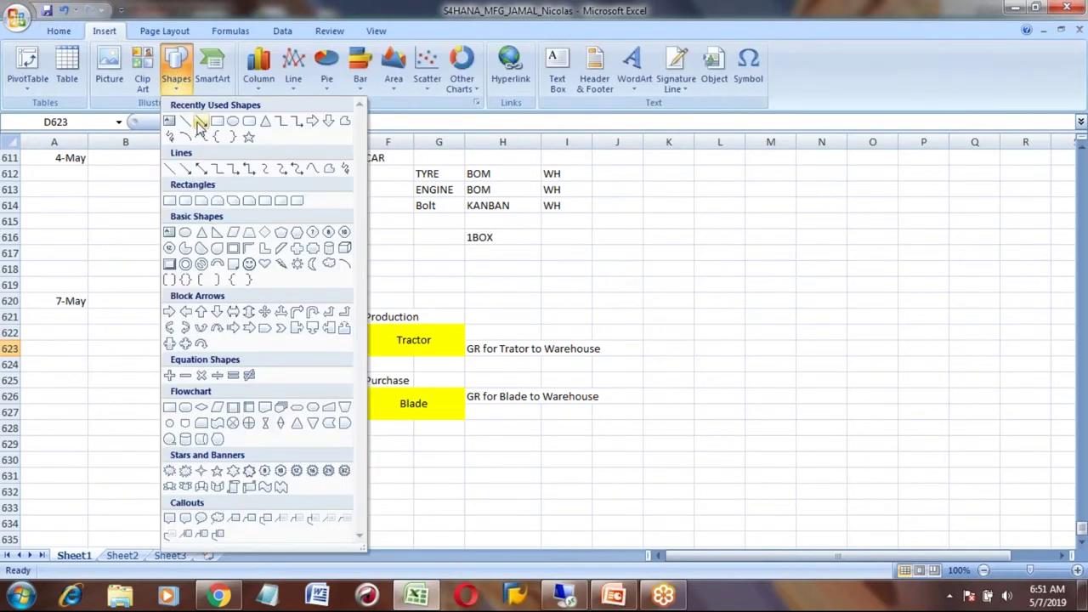
{"action": "left_click", "coordinate": [200, 120]}
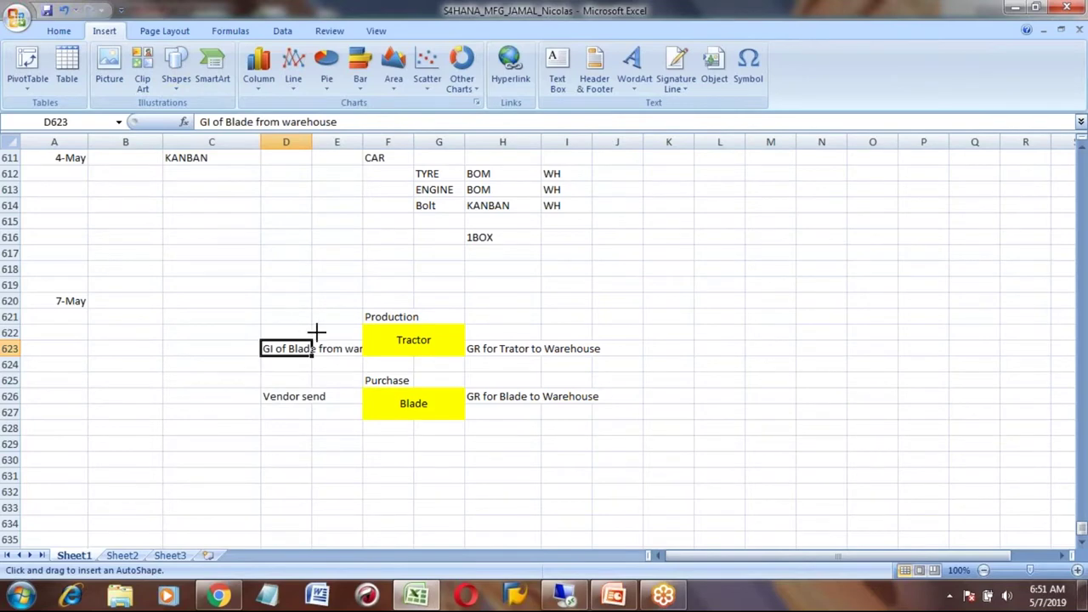
{"action": "left_click_drag", "start_coordinate": [306, 332], "coordinate": [362, 332]}
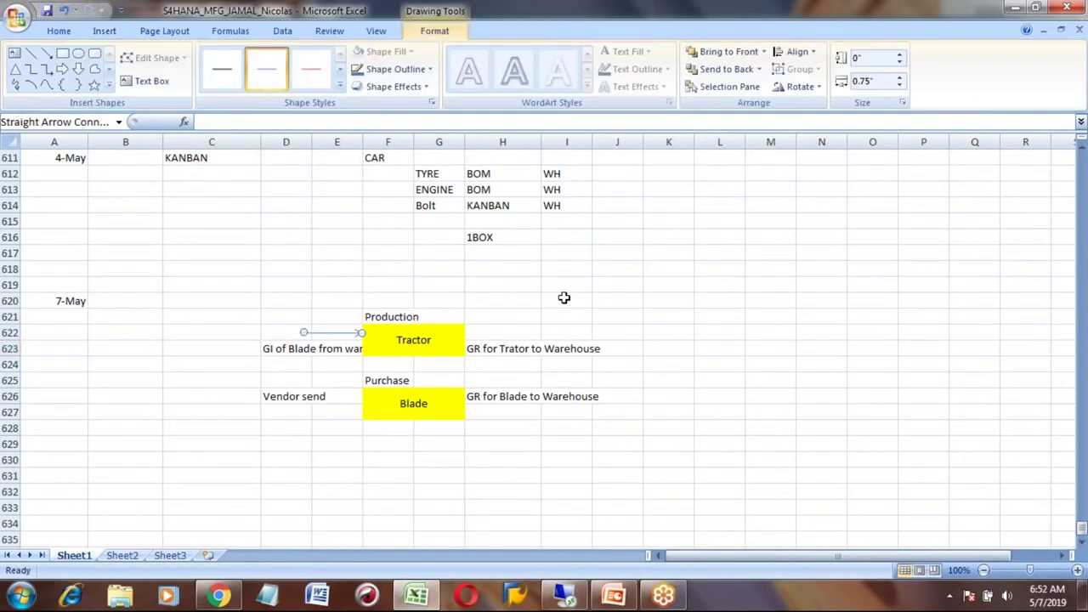
{"action": "left_click", "coordinate": [564, 298]}
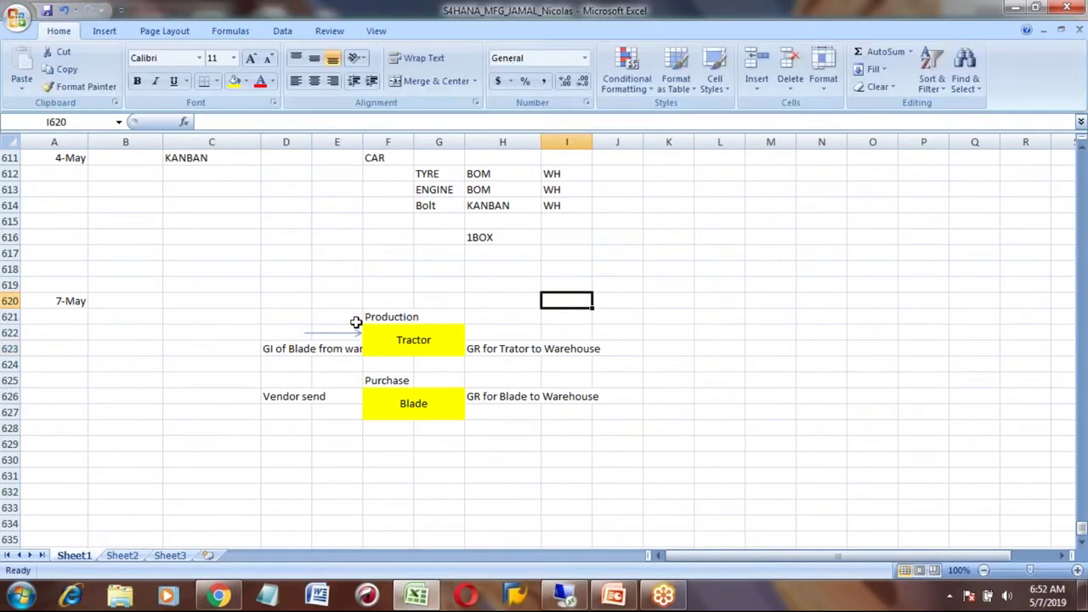
Step: Place copies of the arrow leaving the Tractor box above its GR note and entering the Blade box below "Vendor send"
{"action": "left_click", "coordinate": [344, 333]}
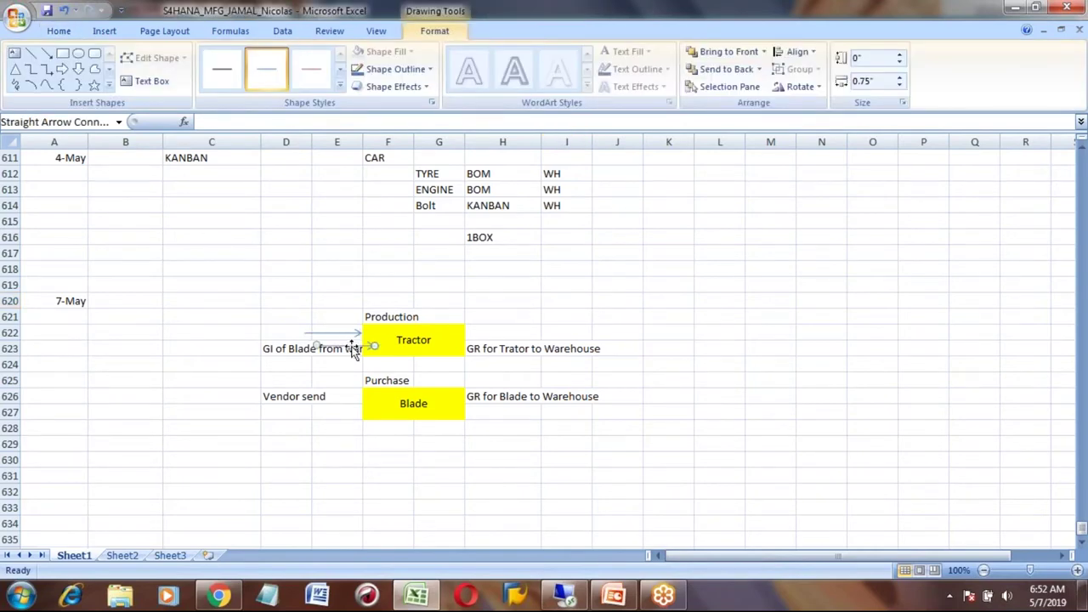
{"action": "left_click_drag", "start_coordinate": [353, 351], "coordinate": [500, 332]}
{"action": "key", "text": "ctrl+v"}
{"action": "left_click_drag", "start_coordinate": [510, 345], "coordinate": [348, 412]}
{"action": "left_click", "coordinate": [388, 476]}
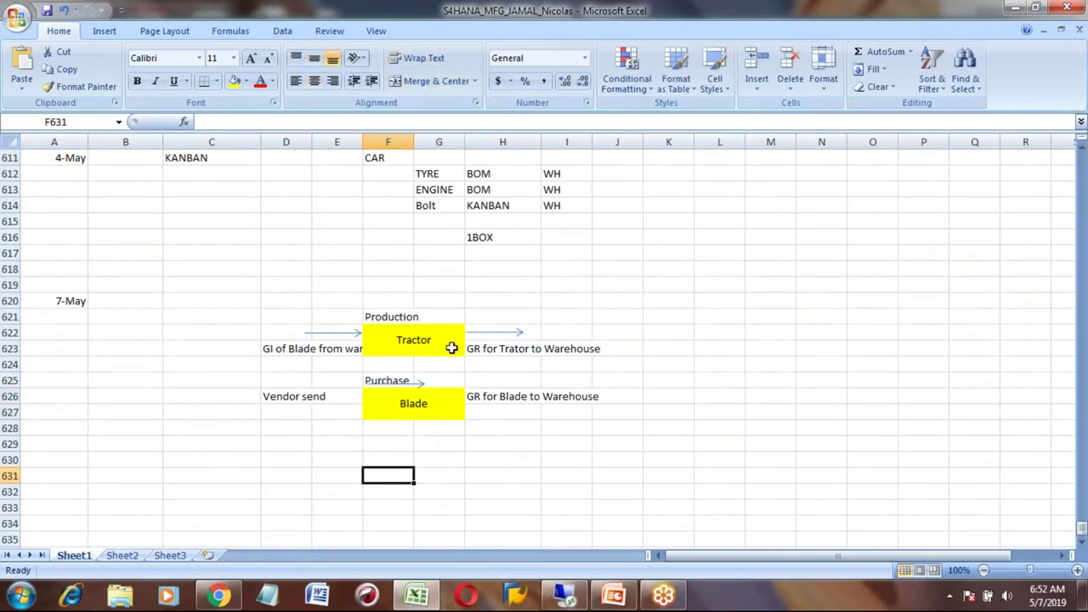
{"action": "left_click", "coordinate": [416, 387]}
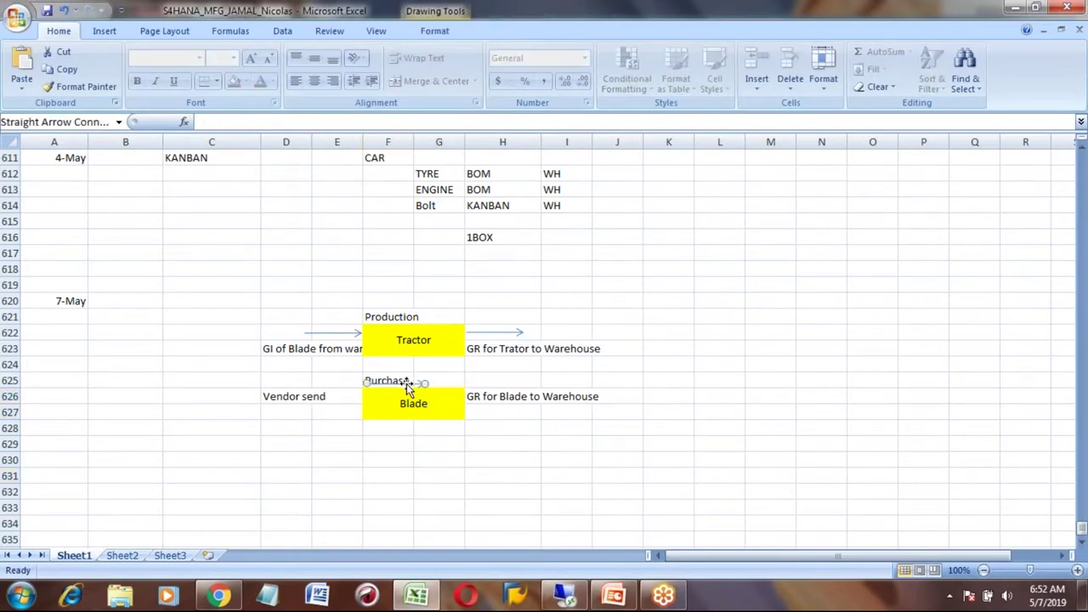
{"action": "left_click_drag", "start_coordinate": [406, 384], "coordinate": [345, 406]}
Step: Add another copy of the arrow leaving the Blade box, just below the "GR for Blade to Warehouse" note
{"action": "left_click", "coordinate": [414, 431]}
{"action": "key", "text": "ctrl+v"}
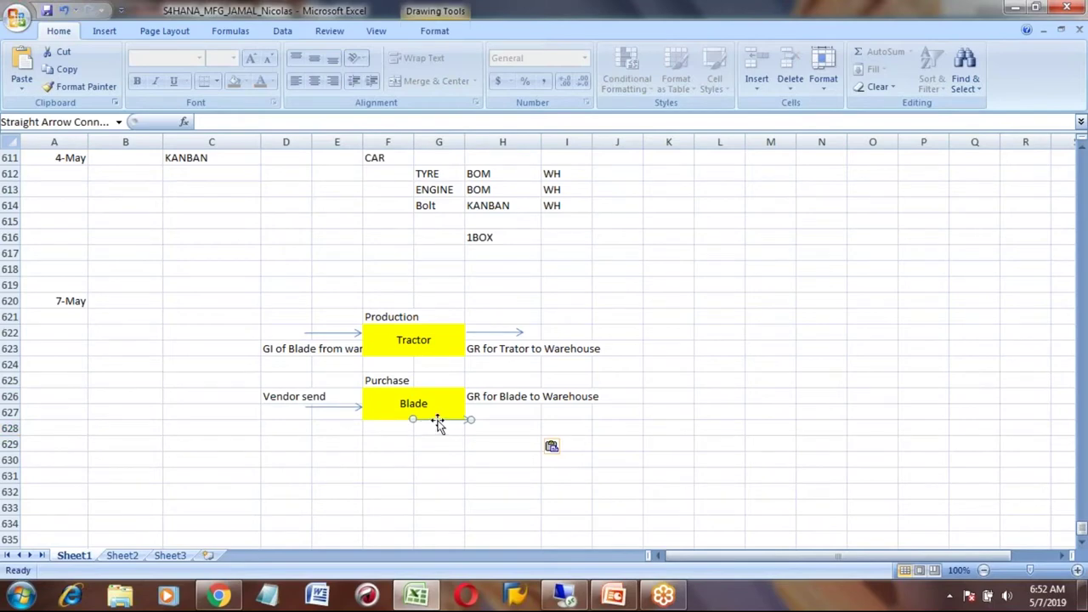
{"action": "left_click_drag", "start_coordinate": [437, 425], "coordinate": [488, 410]}
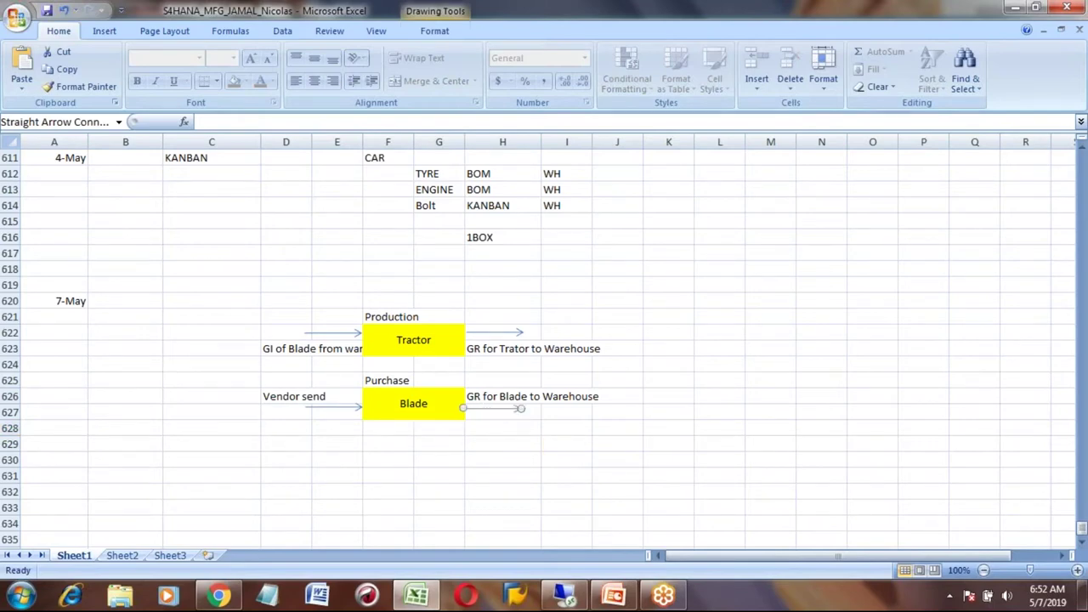
{"action": "left_click", "coordinate": [607, 313]}
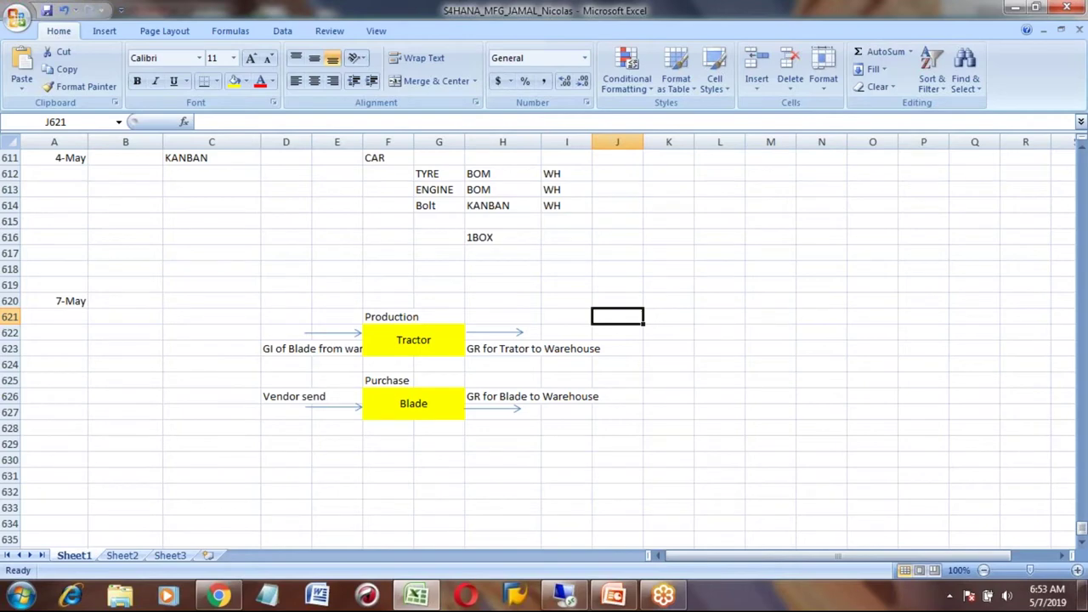
{"action": "left_click", "coordinate": [124, 391]}
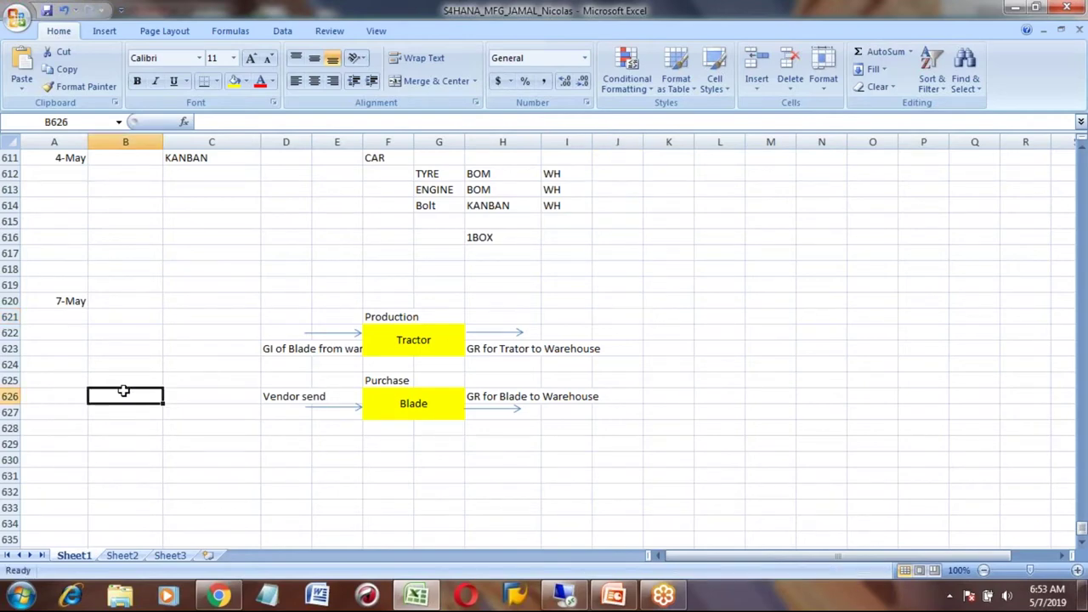
{"action": "key", "text": "Down"}
{"action": "key", "text": "Down"}
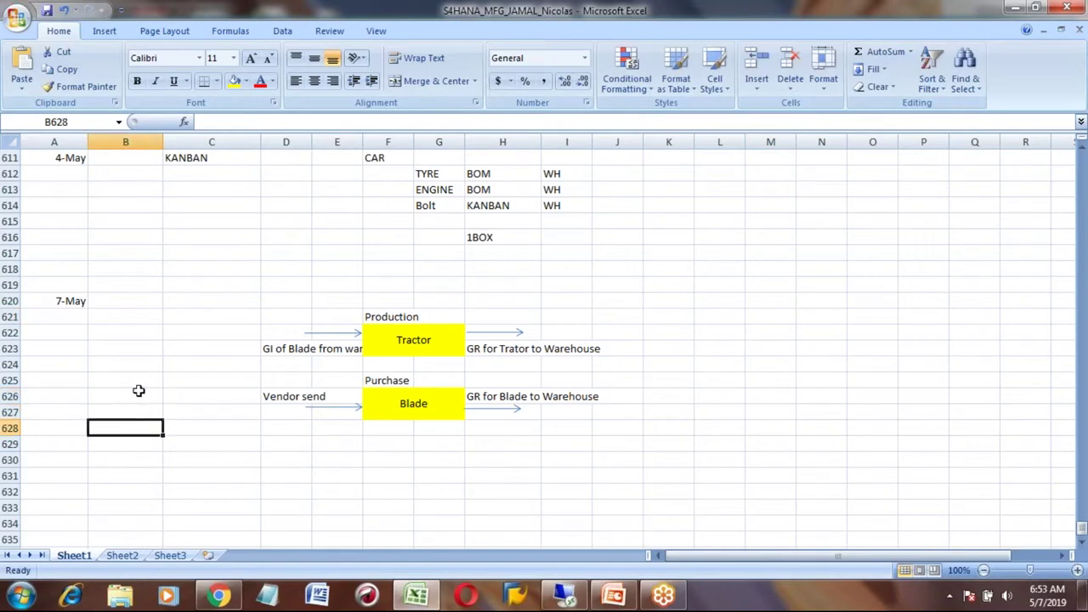
Step: Switch to the SAP remote desktop session and open the Capacity Planning selection transaction
{"action": "left_click", "coordinate": [565, 595]}
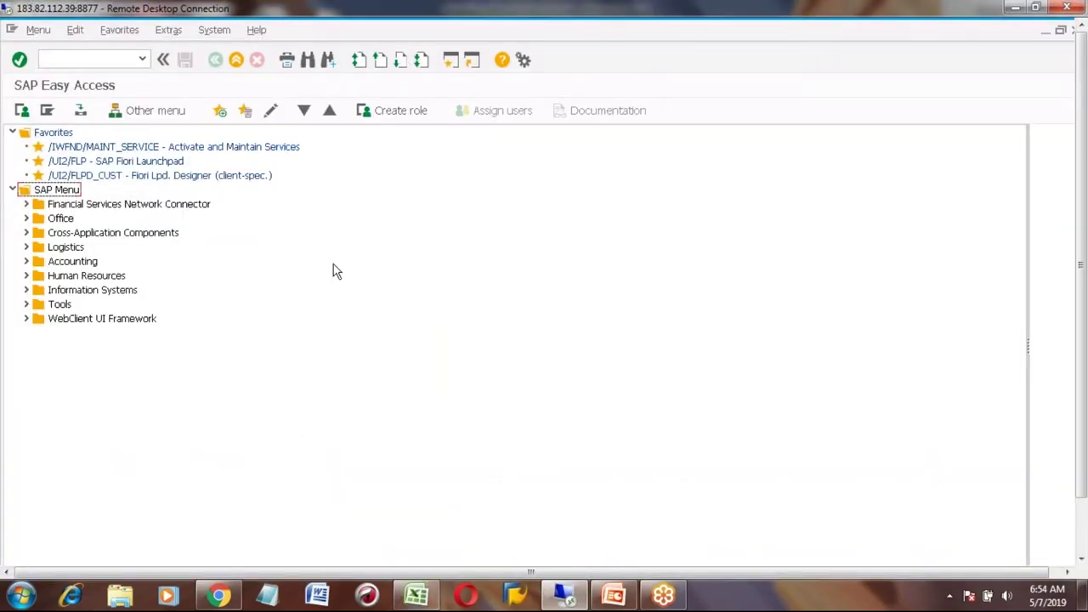
{"action": "left_click", "coordinate": [41, 59]}
{"action": "type", "text": "cm"}
{"action": "key", "text": "BackSpace"}
{"action": "key", "text": "BackSpace"}
{"action": "type", "text": "cm"}
{"action": "key", "text": "BackSpace"}
{"action": "key", "text": "BackSpace"}
{"action": "type", "text": "CM21"}
{"action": "key", "text": "BackSpace"}
{"action": "key", "text": "BackSpace"}
{"action": "key", "text": "BackSpace"}
{"action": "key", "text": "BackSpace"}
{"action": "type", "text": "CM21"}
{"action": "key", "text": "Return"}
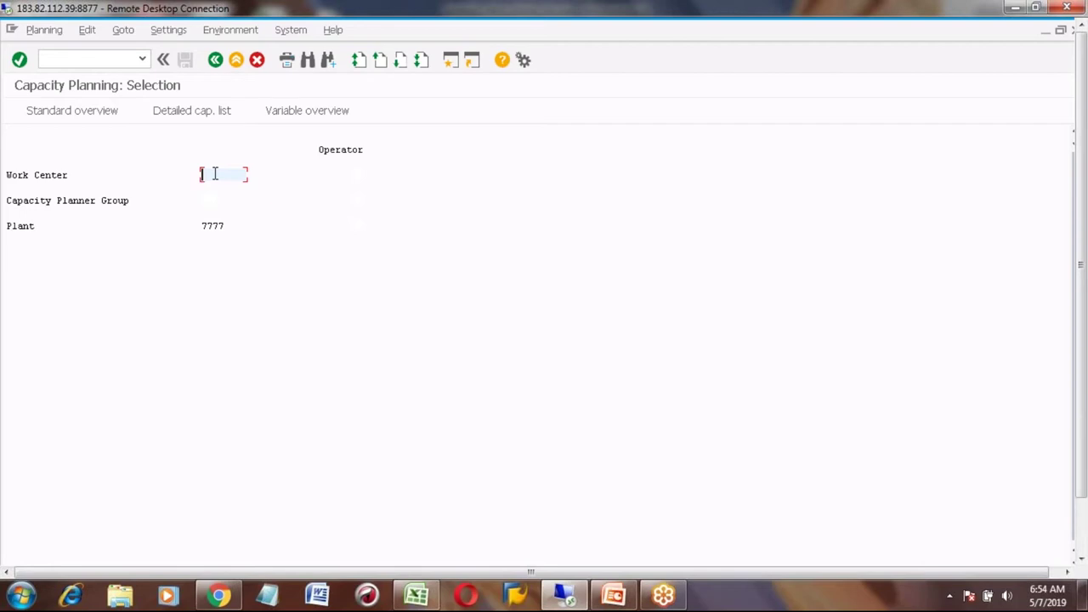
Step: Display the standard capacity overview for work center RESC and mark week 23/2019
{"action": "type", "text": "RESC"}
{"action": "key", "text": "Return"}
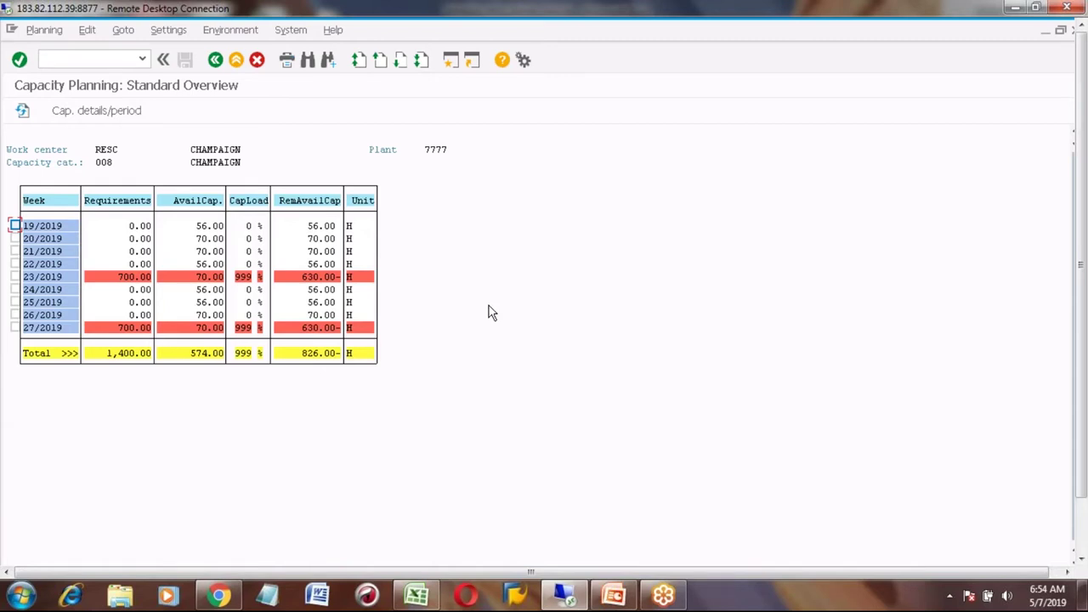
{"action": "left_click", "coordinate": [15, 277]}
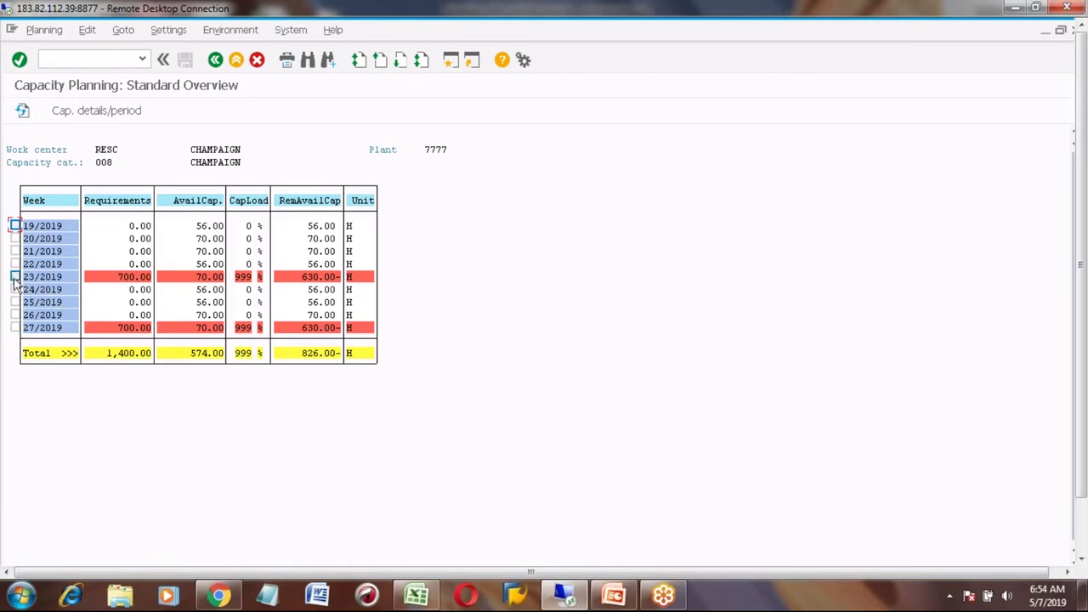
{"action": "left_click", "coordinate": [123, 279]}
Step: Open the Stock/Requirements List transaction MD04 in a new SAP session
{"action": "left_click", "coordinate": [450, 61]}
{"action": "type", "text": "MD04"}
{"action": "key", "text": "Return"}
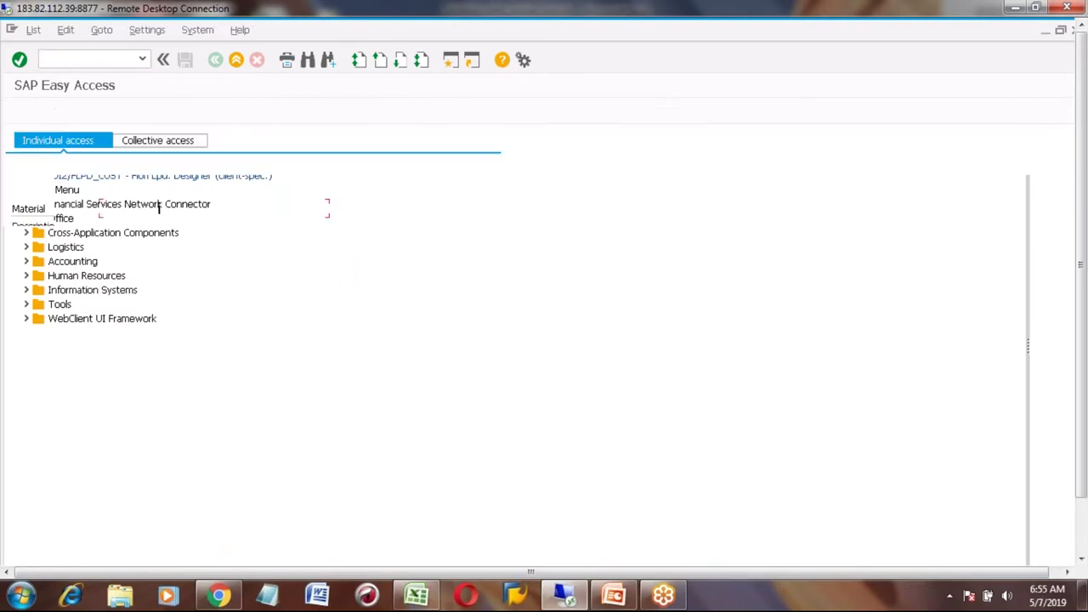
{"action": "key", "text": "alt+Tab"}
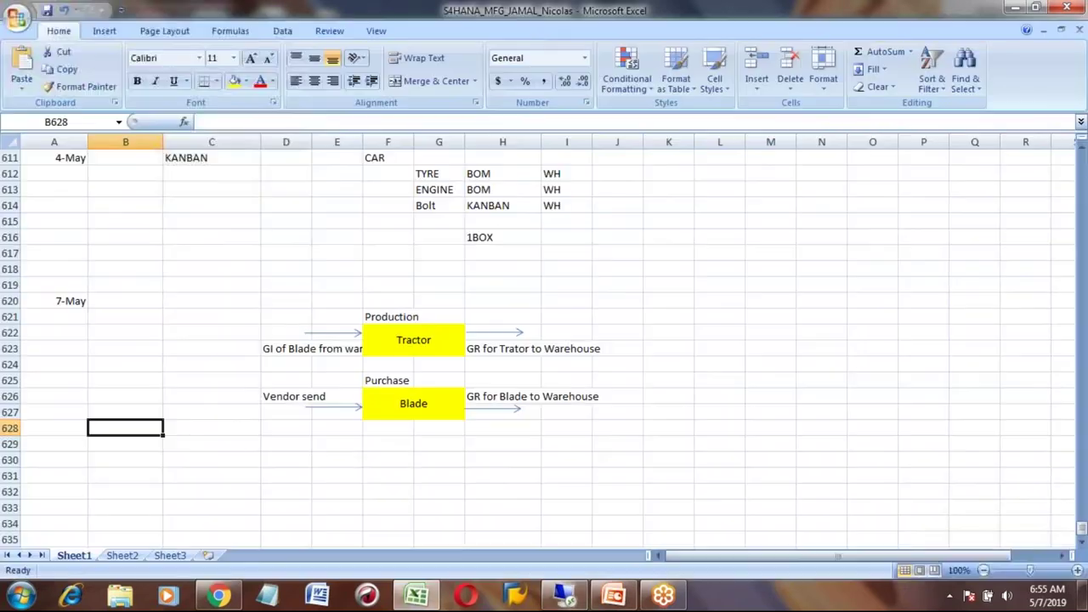
{"action": "key", "text": "alt+Tab"}
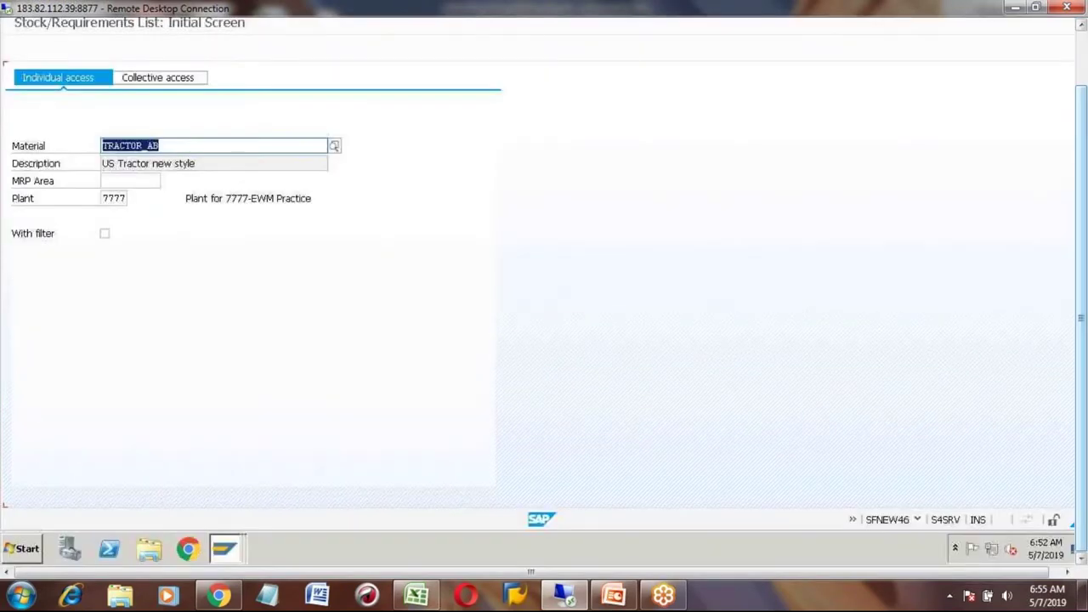
Step: Return to the Capacity Planning session and show the capacity details for week 23/2019
{"action": "mouse_move", "coordinate": [225, 551]}
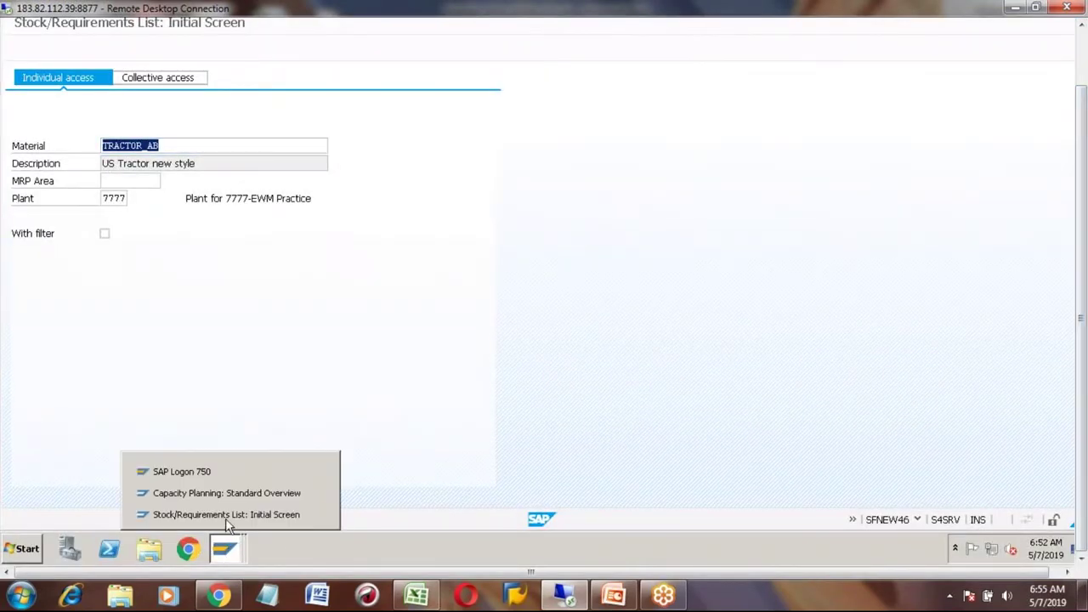
{"action": "left_click", "coordinate": [223, 495]}
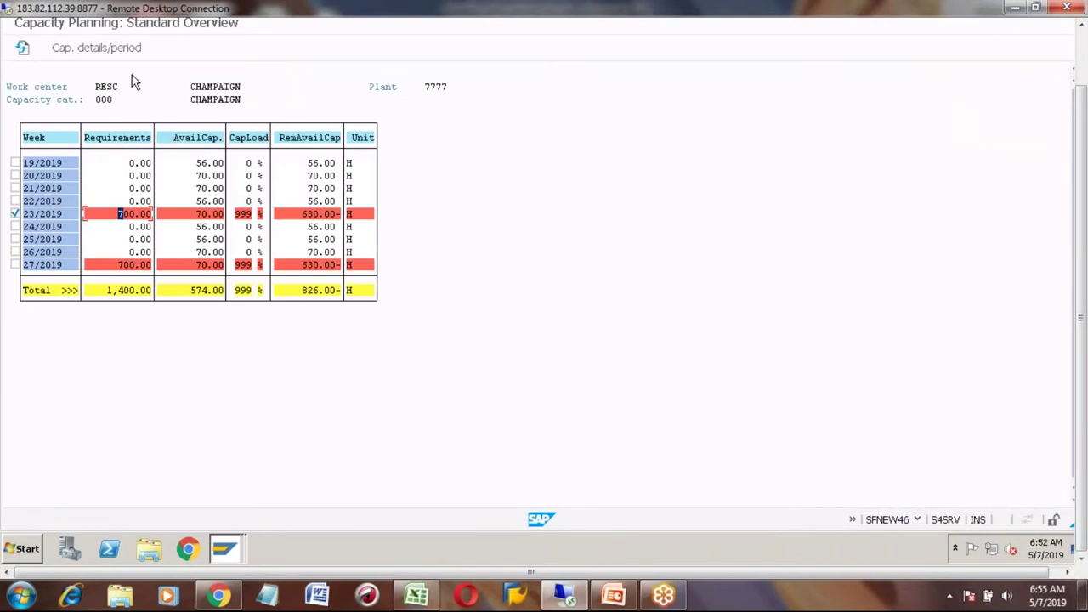
{"action": "left_click", "coordinate": [109, 48]}
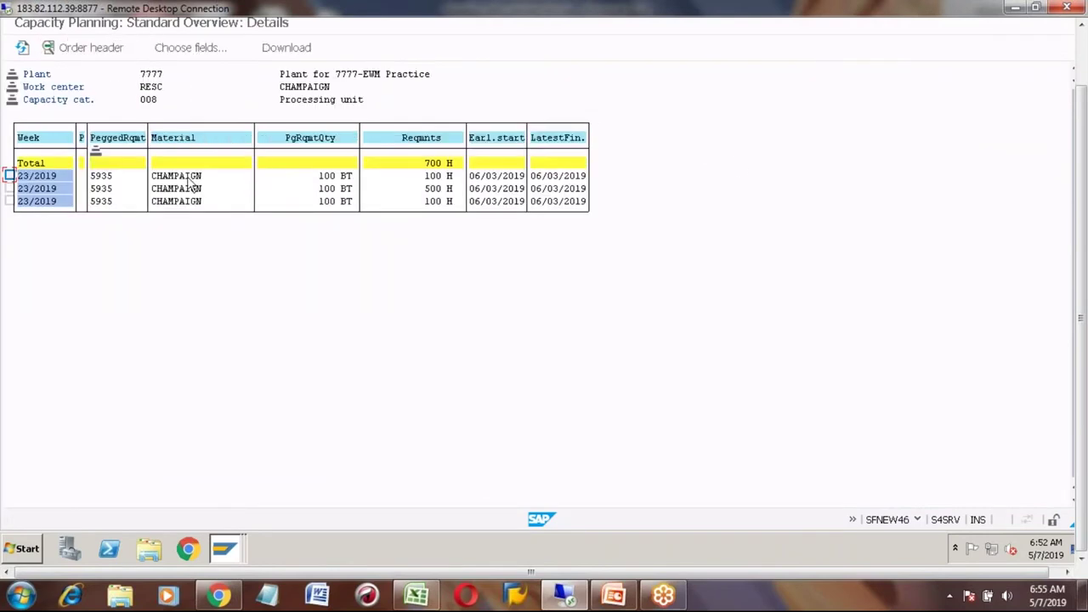
Step: Copy the material name CHAMPAIGN from the first row of the capacity details and go back to the standard overview
{"action": "left_click", "coordinate": [158, 178]}
{"action": "key", "text": "ctrl+y"}
{"action": "left_click_drag", "start_coordinate": [153, 172], "coordinate": [204, 175]}
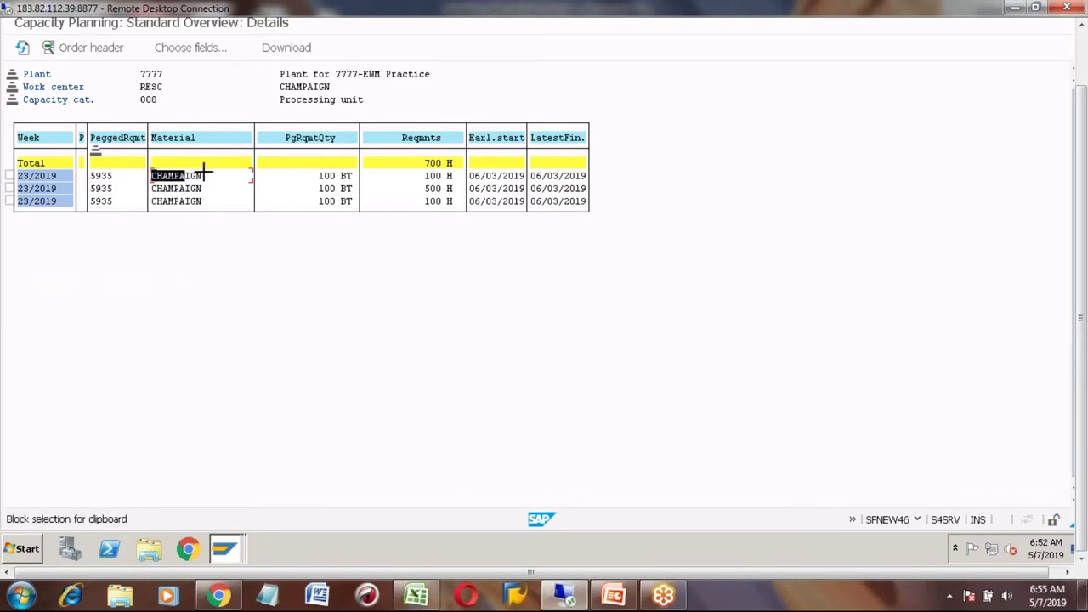
{"action": "key", "text": "ctrl+c"}
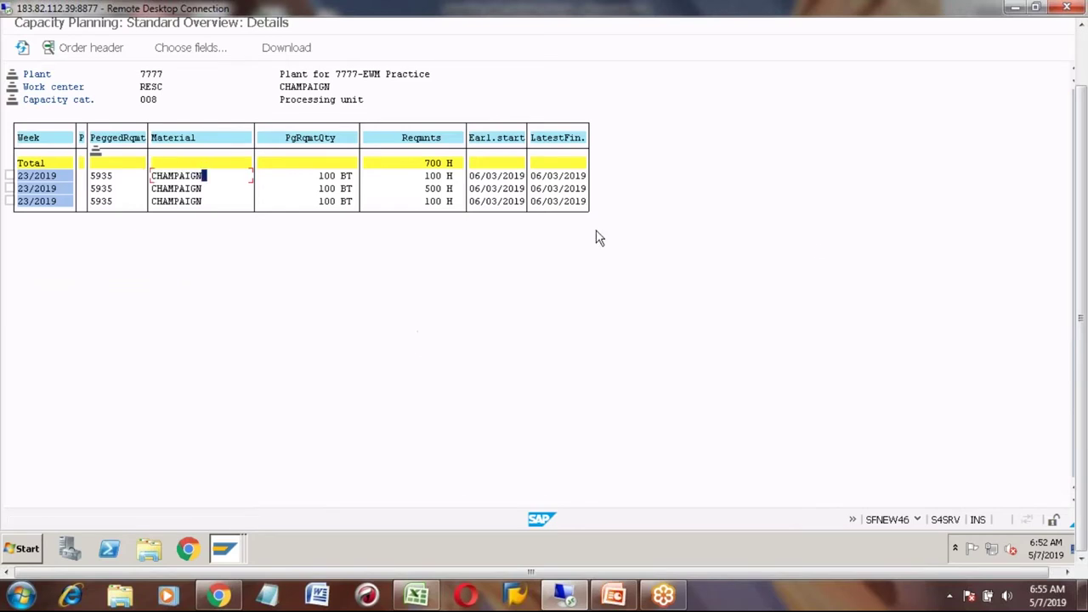
{"action": "left_click", "coordinate": [1083, 58]}
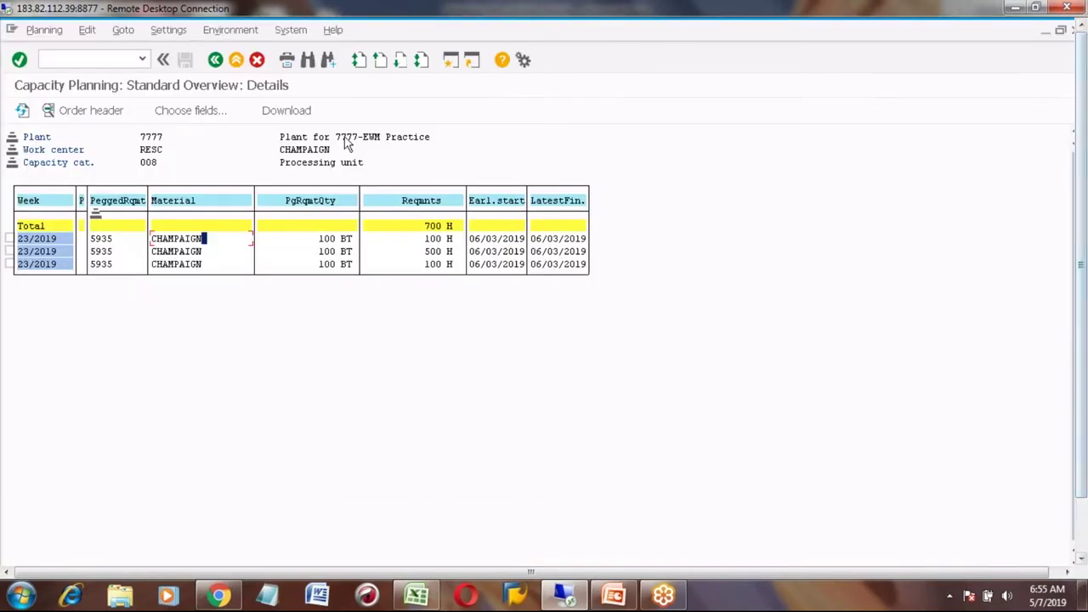
{"action": "left_click", "coordinate": [215, 60]}
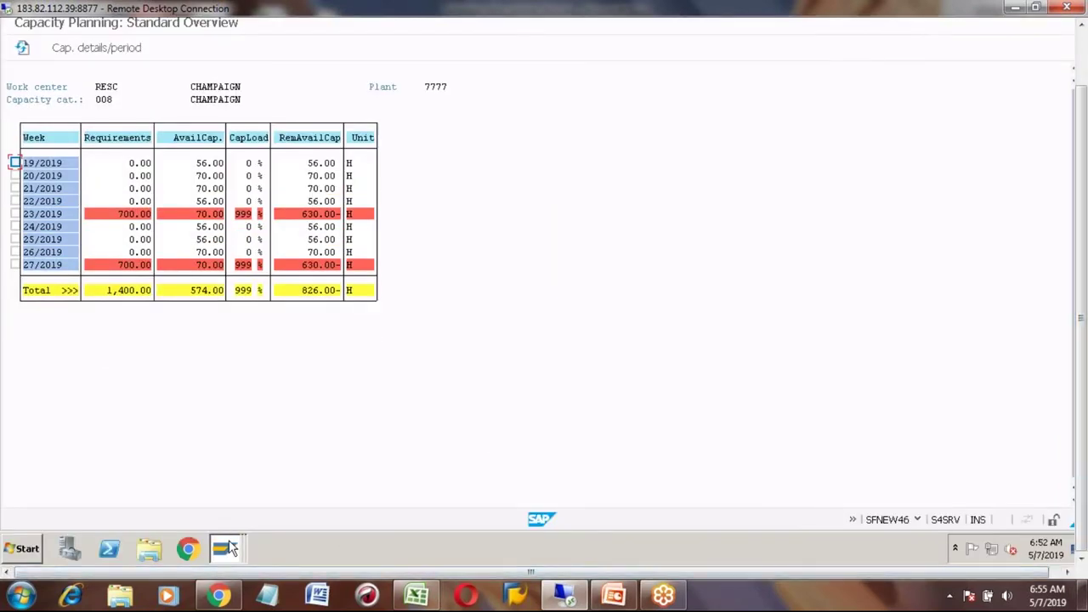
Step: Switch to the Stock/Requirements List session and display the list for material CHAMPAIGN
{"action": "left_click", "coordinate": [229, 548]}
{"action": "left_click", "coordinate": [223, 515]}
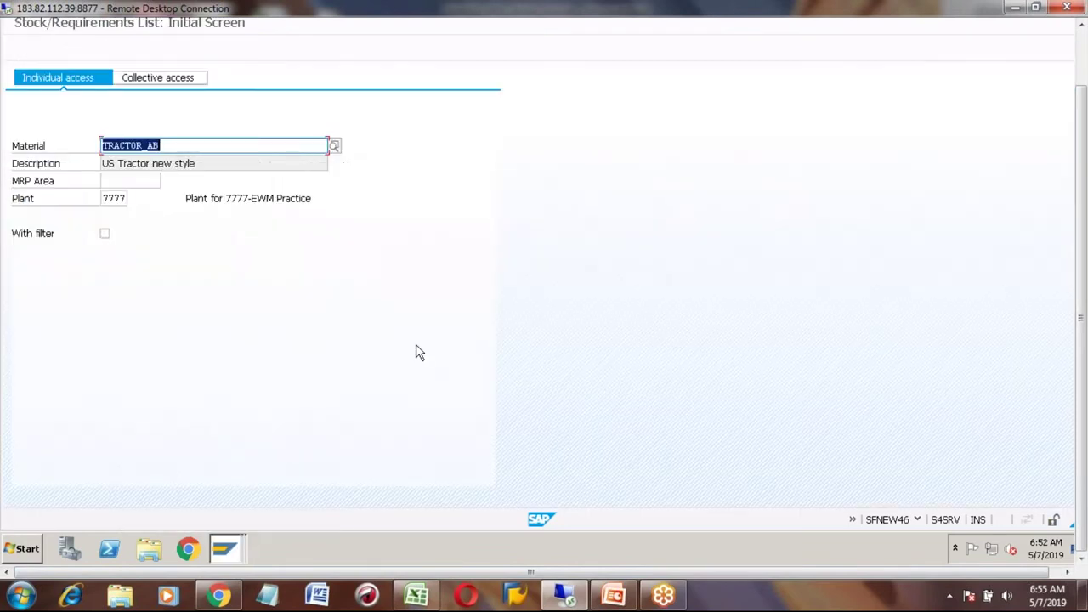
{"action": "key", "text": "BackSpace"}
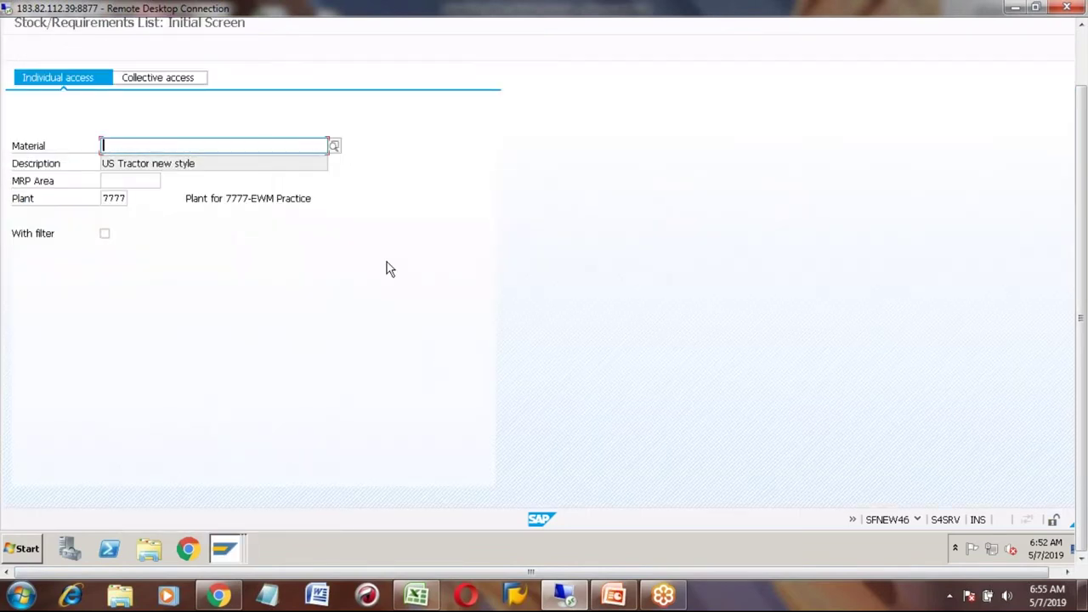
{"action": "type", "text": "CHAM"}
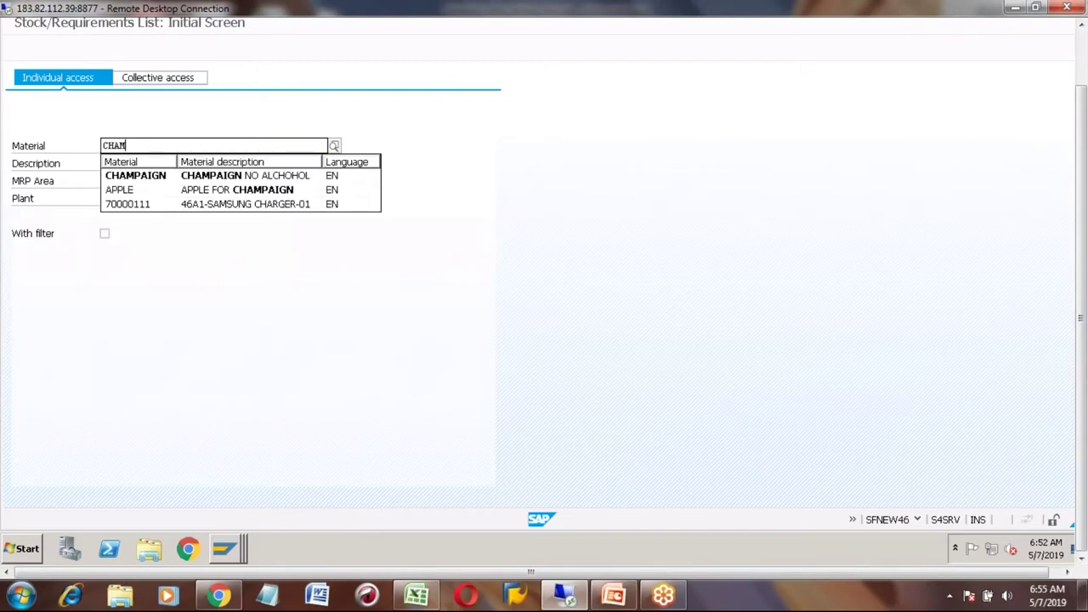
{"action": "key", "text": "Down"}
{"action": "key", "text": "Return"}
{"action": "key", "text": "Return"}
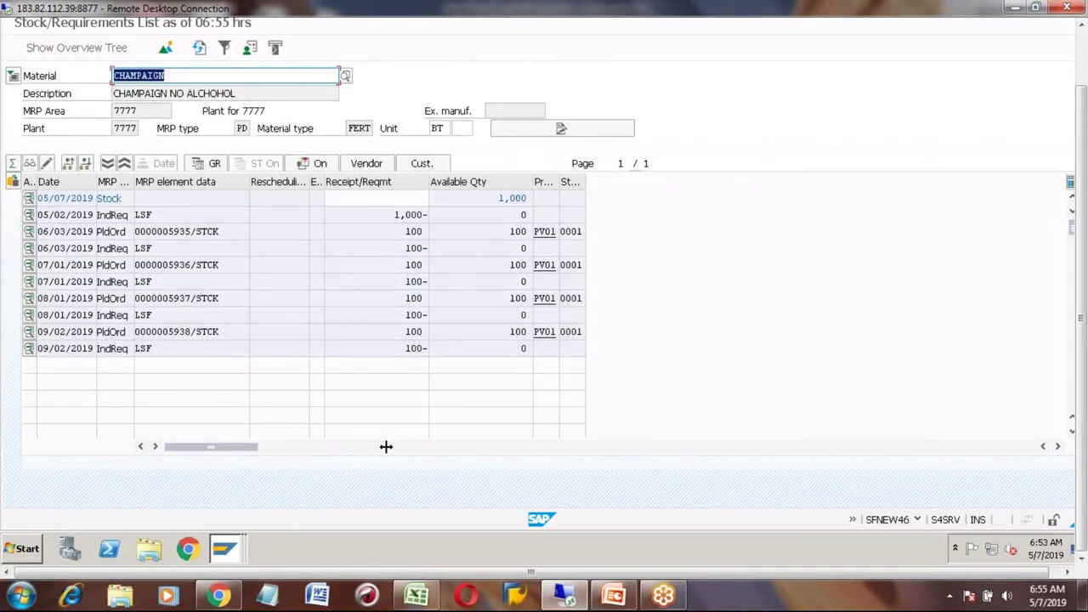
{"action": "left_click", "coordinate": [226, 550]}
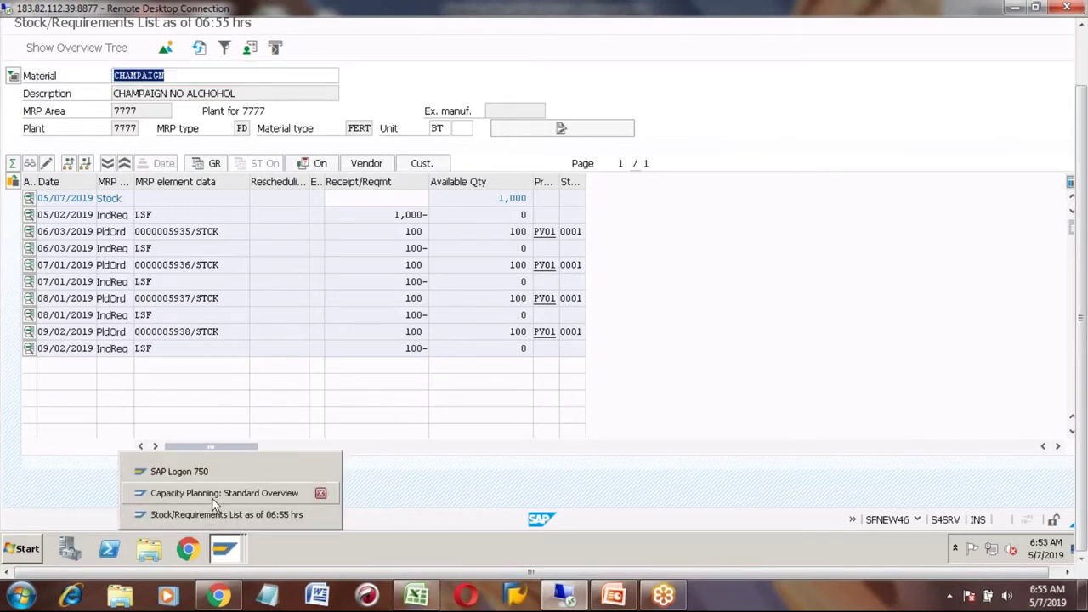
{"action": "left_click", "coordinate": [234, 298]}
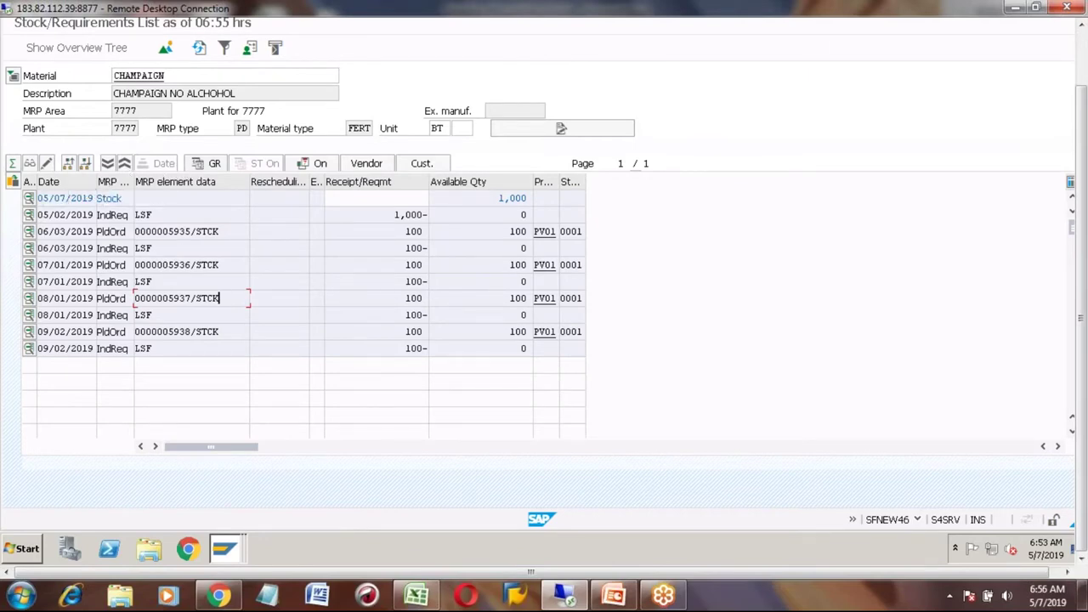
{"action": "left_click", "coordinate": [1084, 62]}
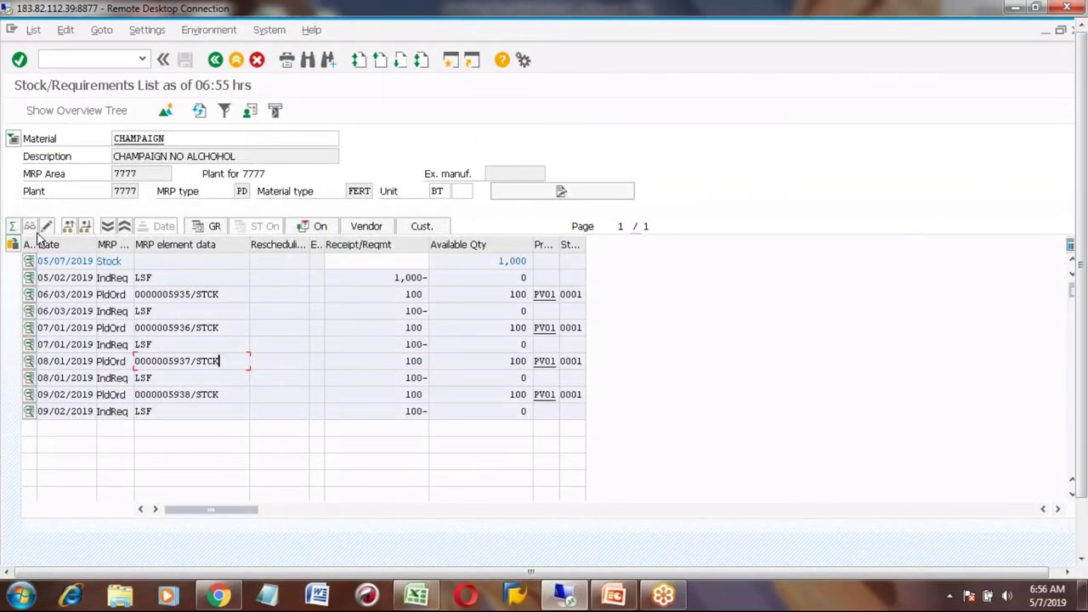
Step: Change the user settings of the Stock/Requirements List to show period totals by weeks
{"action": "left_click", "coordinate": [327, 228]}
{"action": "left_click", "coordinate": [328, 228]}
{"action": "left_click", "coordinate": [266, 31]}
{"action": "mouse_move", "coordinate": [219, 33]}
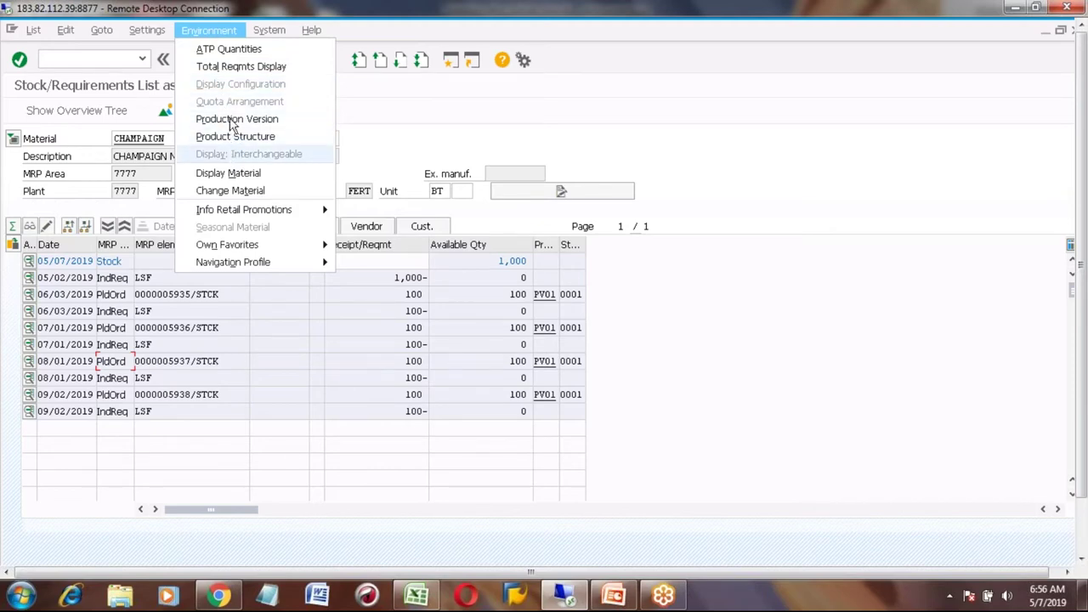
{"action": "mouse_move", "coordinate": [154, 34]}
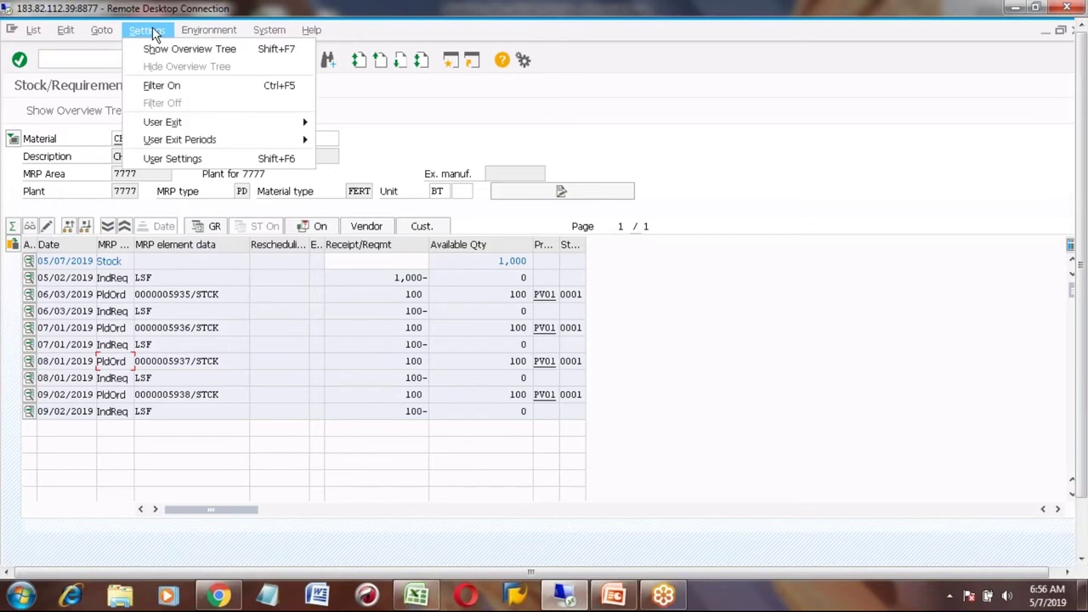
{"action": "left_click", "coordinate": [179, 159]}
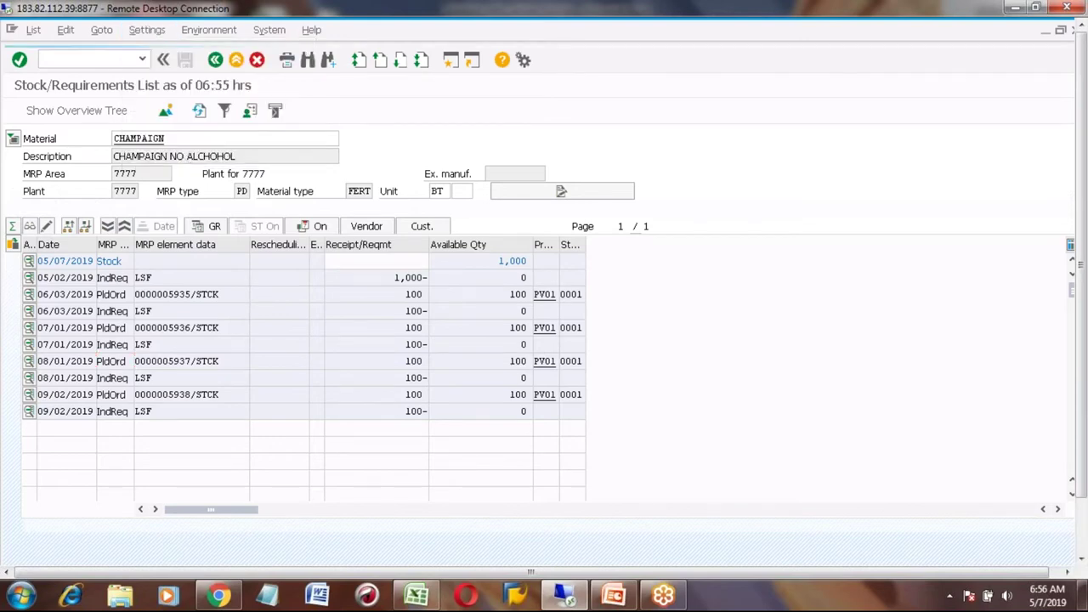
{"action": "left_click", "coordinate": [268, 161]}
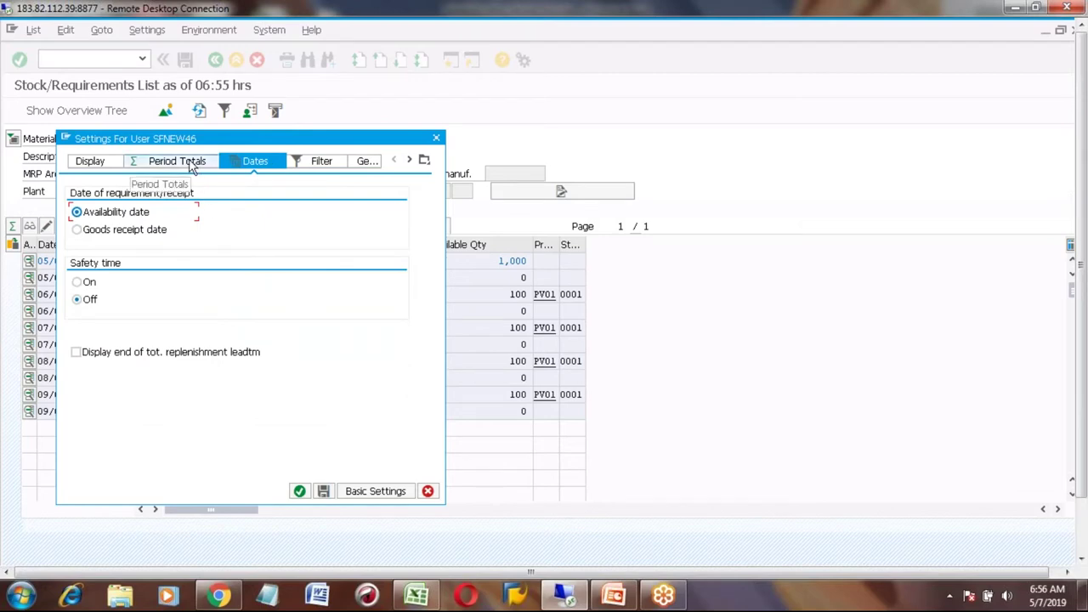
{"action": "left_click", "coordinate": [191, 164]}
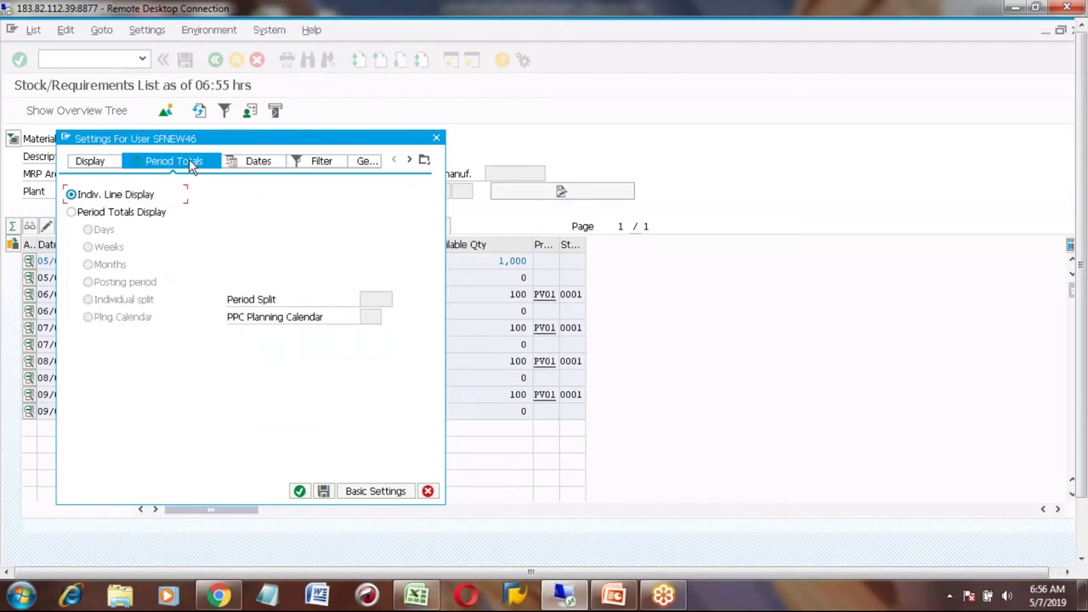
{"action": "left_click", "coordinate": [71, 211]}
{"action": "left_click", "coordinate": [88, 247]}
{"action": "left_click", "coordinate": [299, 490]}
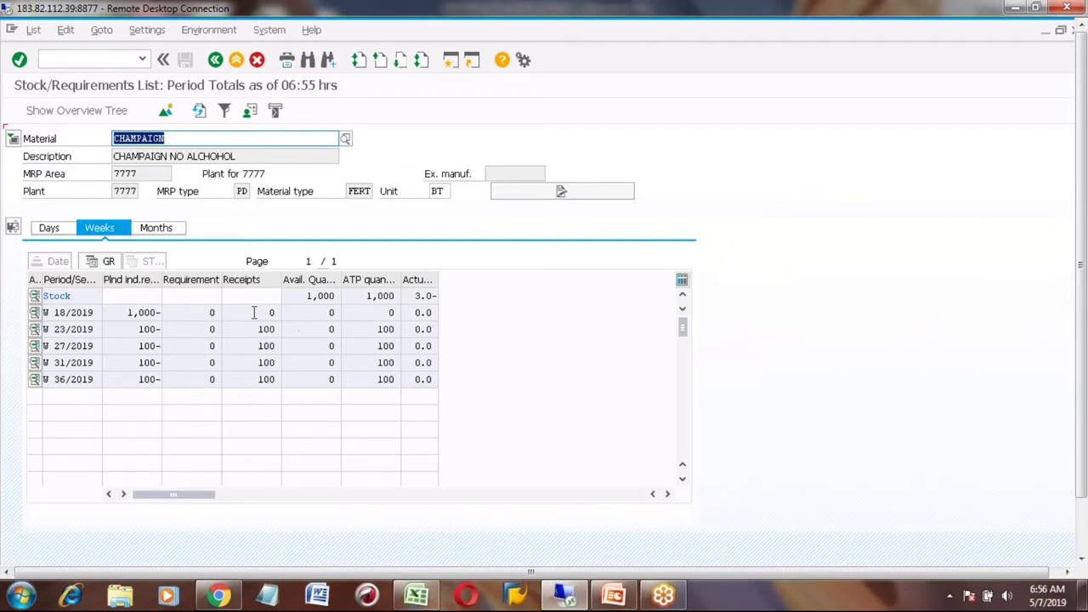
Step: Compare CHAMPAIGN's daily and weekly period totals and examine the weekly rows with their receipts
{"action": "left_click", "coordinate": [49, 233]}
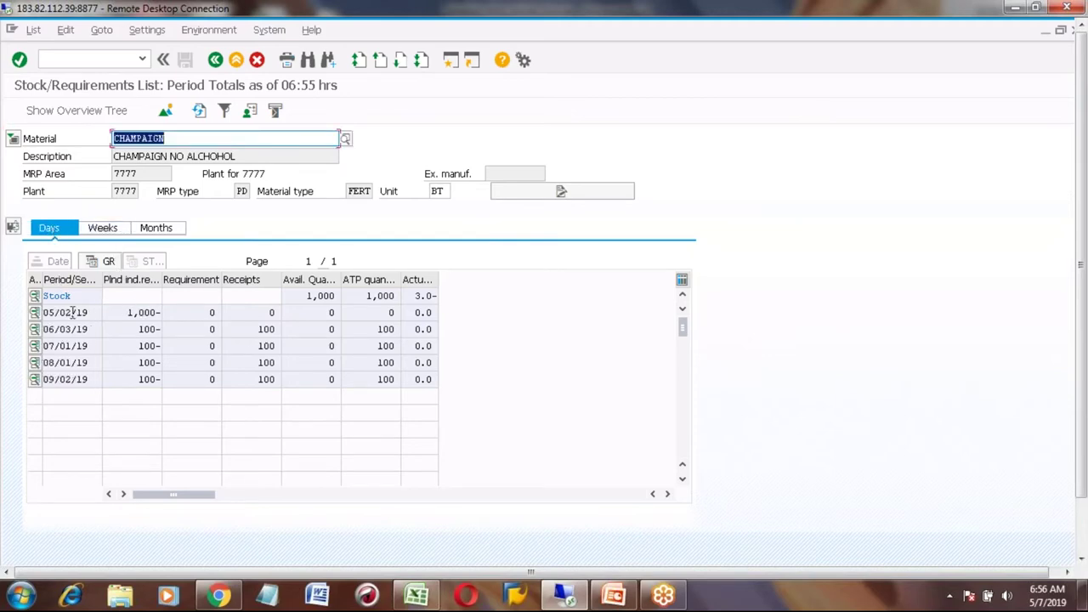
{"action": "left_click", "coordinate": [98, 231]}
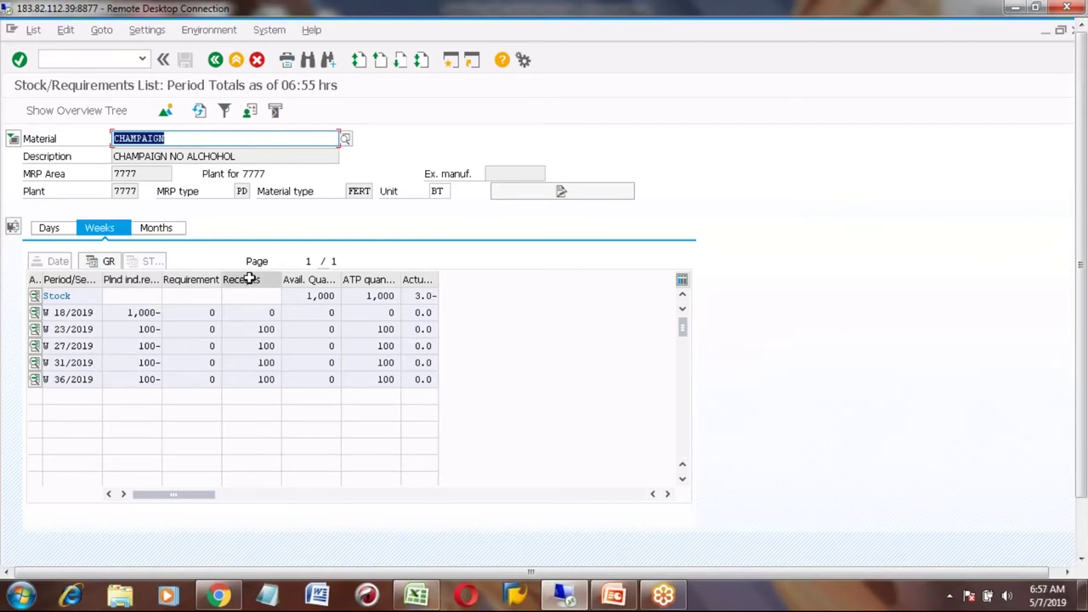
{"action": "left_click", "coordinate": [259, 329]}
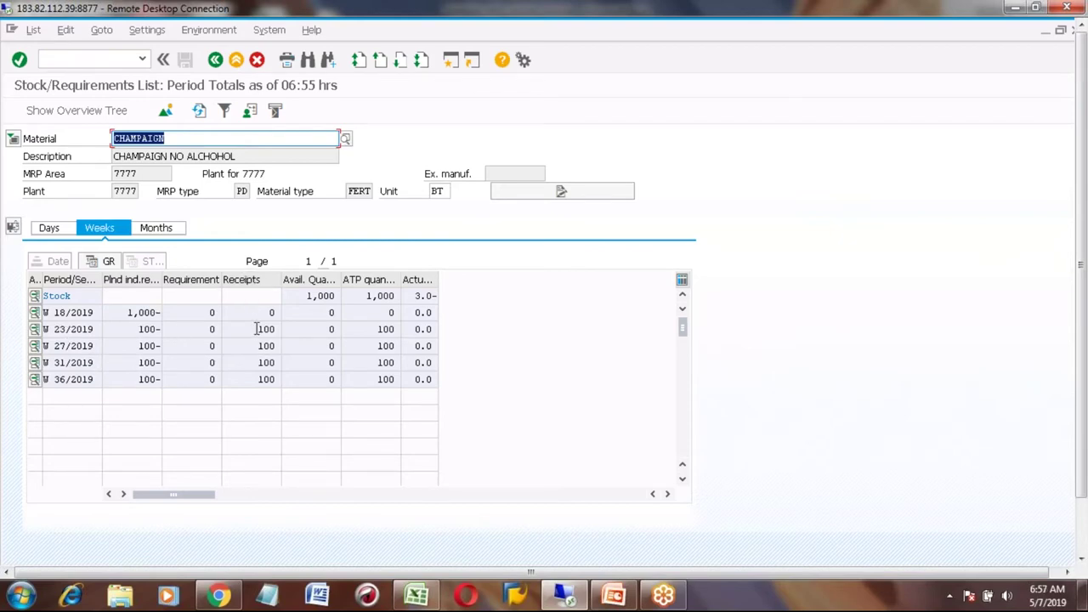
{"action": "left_click", "coordinate": [68, 330]}
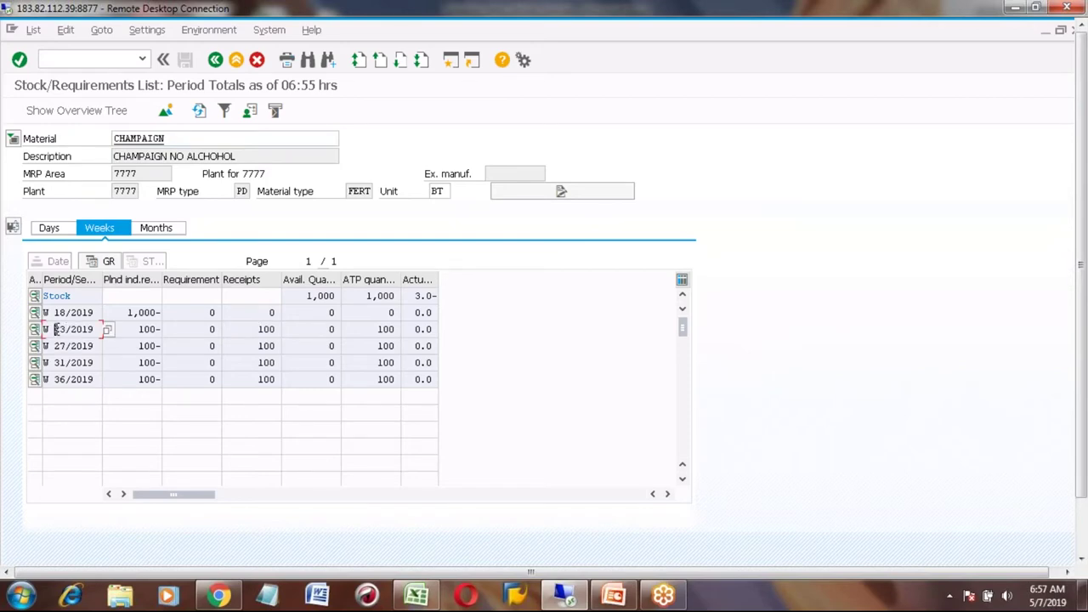
{"action": "left_click_drag", "start_coordinate": [54, 329], "coordinate": [66, 330]}
{"action": "left_click", "coordinate": [62, 346]}
{"action": "left_click", "coordinate": [57, 363]}
{"action": "left_click", "coordinate": [66, 380]}
{"action": "left_click", "coordinate": [67, 313]}
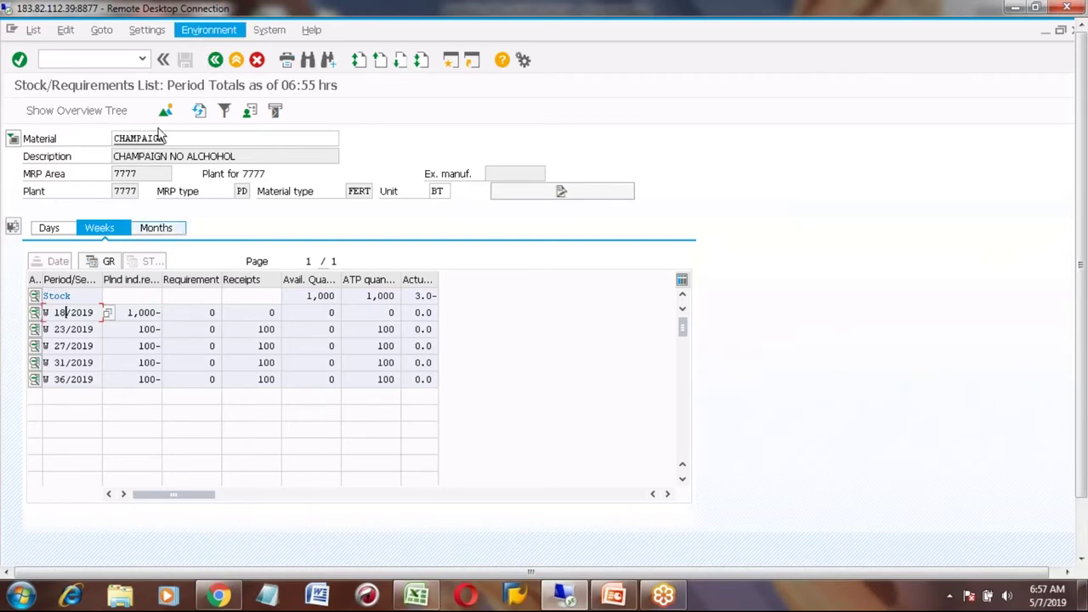
{"action": "left_click", "coordinate": [68, 329]}
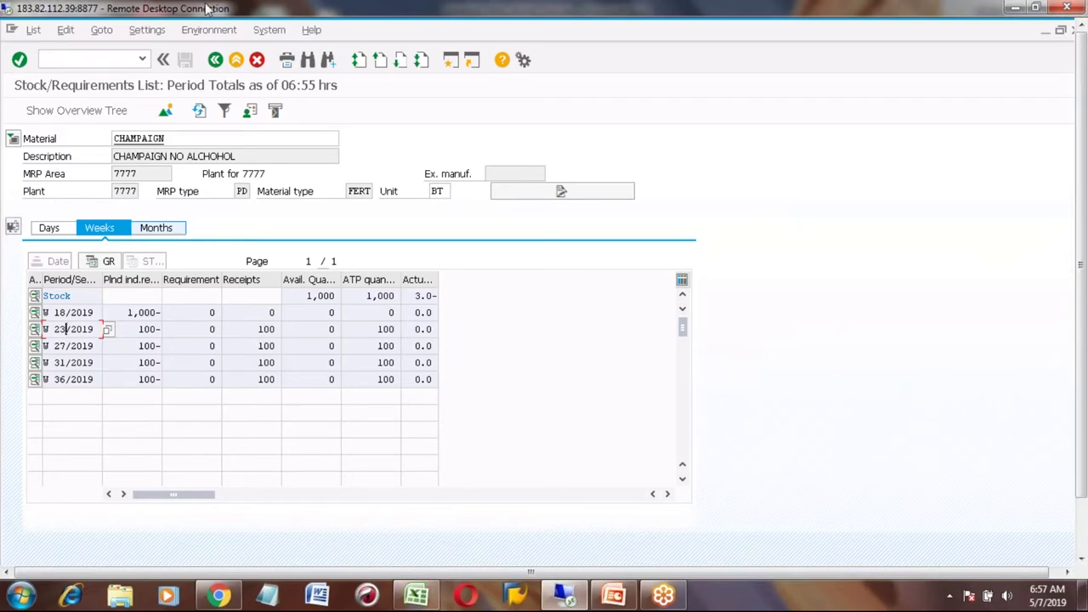
Step: Set the user settings of the Stock/Requirements List back to individual line display
{"action": "left_click", "coordinate": [189, 29]}
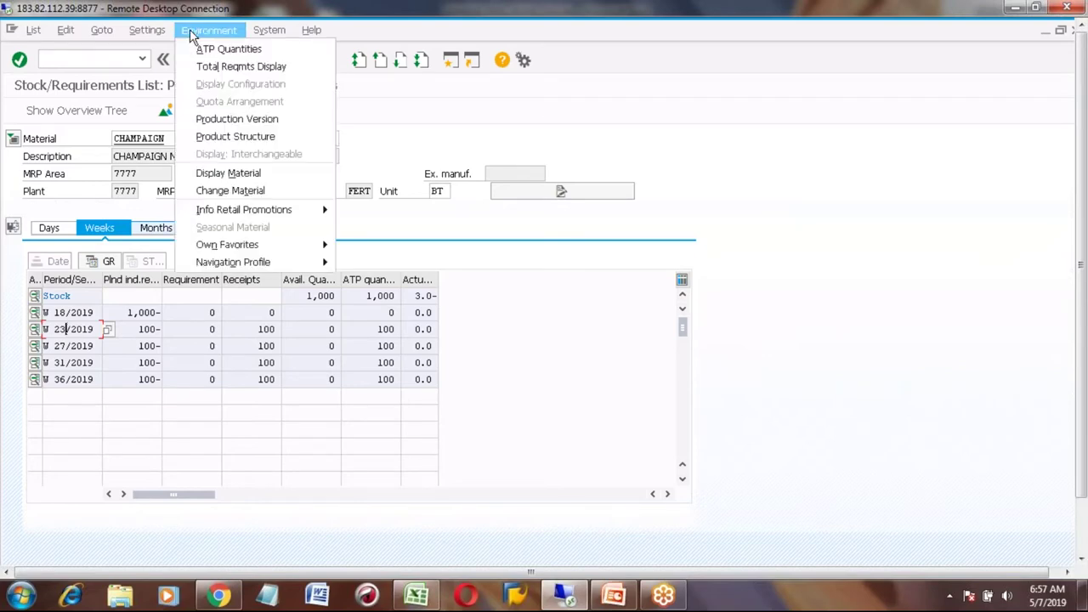
{"action": "left_click", "coordinate": [146, 30]}
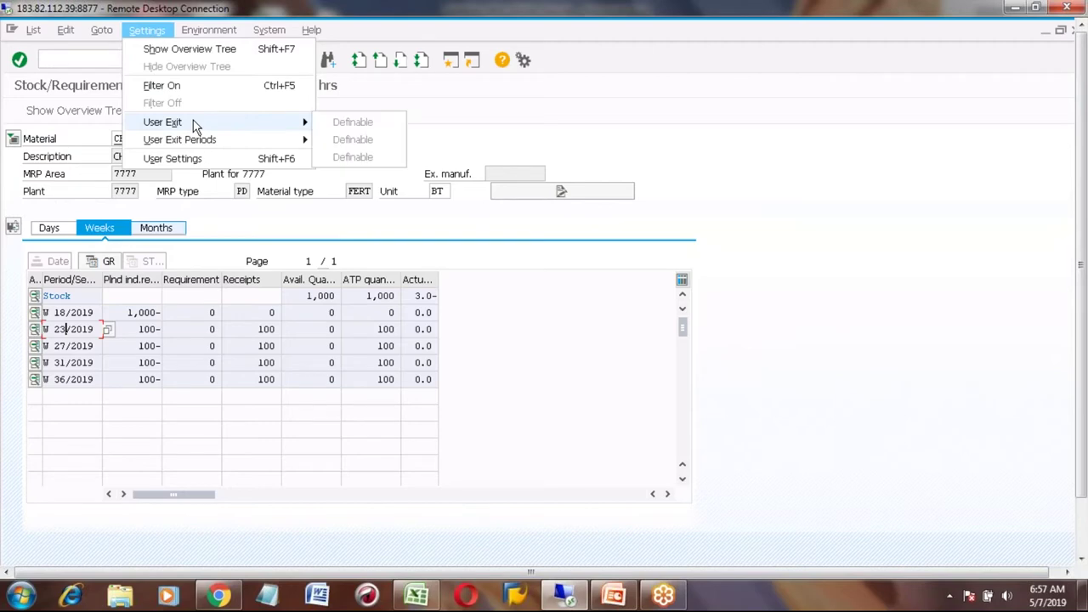
{"action": "mouse_move", "coordinate": [201, 143]}
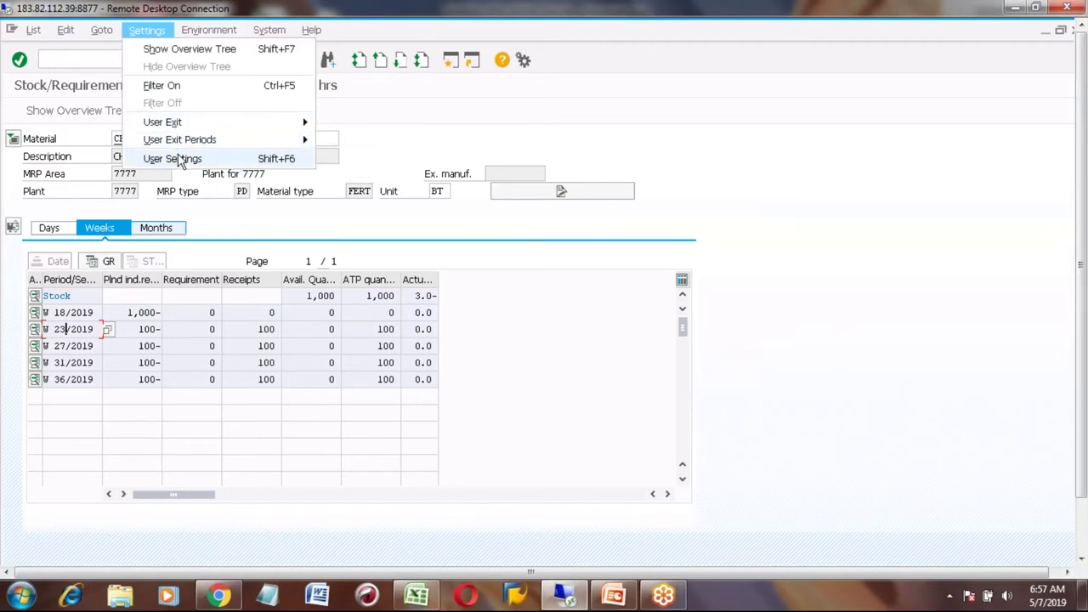
{"action": "left_click", "coordinate": [178, 159]}
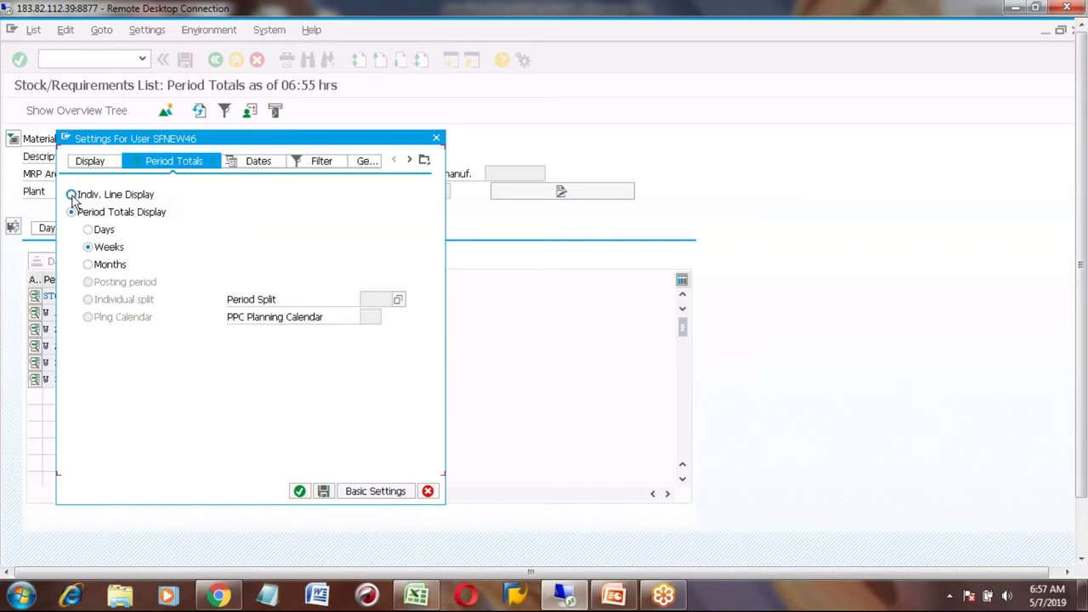
{"action": "left_click", "coordinate": [72, 195]}
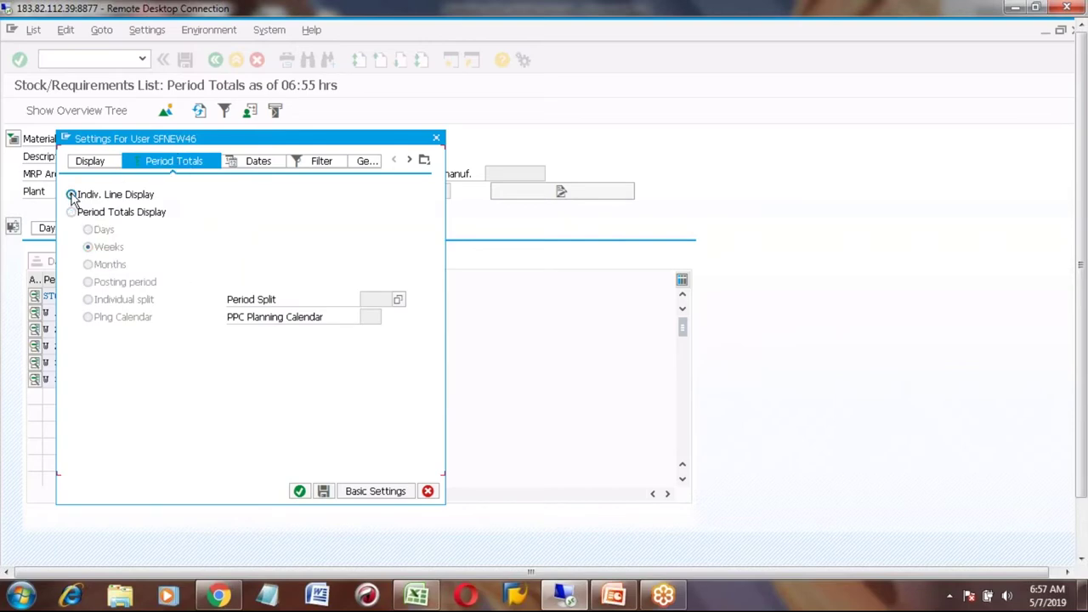
{"action": "left_click", "coordinate": [300, 492]}
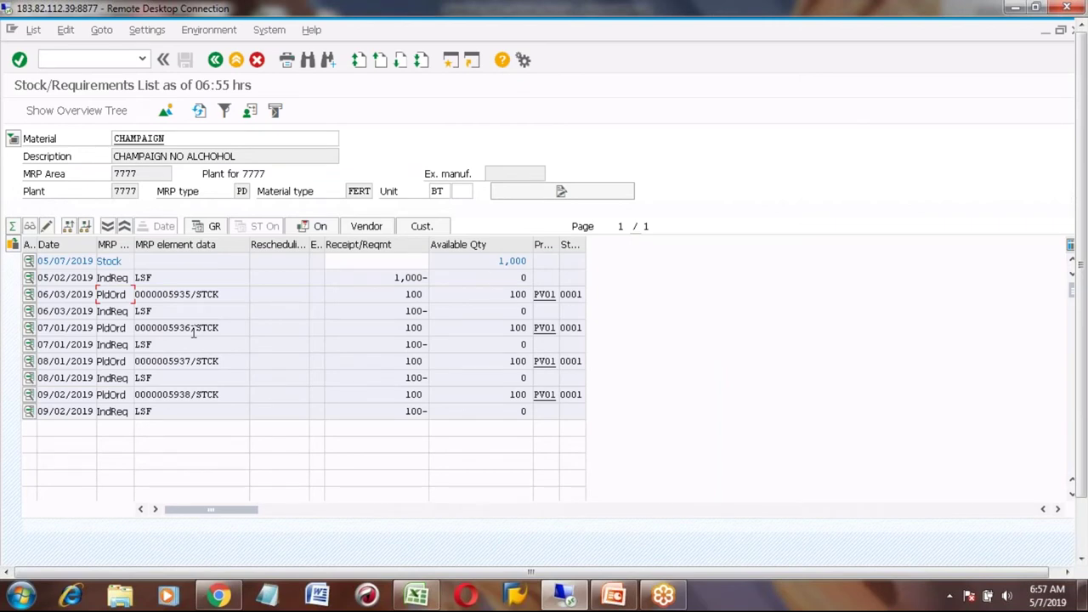
Step: Examine the stock line, the 05/02/2019 and 06/03/2019 independent requirements, and the date of the 06/03/2019 planned order
{"action": "left_click", "coordinate": [73, 277]}
{"action": "left_click", "coordinate": [146, 278]}
{"action": "key", "text": "Left"}
{"action": "left_click", "coordinate": [513, 260]}
{"action": "left_click", "coordinate": [59, 311]}
{"action": "left_click", "coordinate": [146, 278]}
{"action": "left_click", "coordinate": [163, 312]}
{"action": "key", "text": "shift+Left"}
{"action": "key", "text": "shift+Left"}
{"action": "key", "text": "shift+Left"}
{"action": "left_click", "coordinate": [47, 312]}
{"action": "key", "text": "Up"}
{"action": "key", "text": "Right"}
{"action": "left_click_drag", "start_coordinate": [54, 294], "coordinate": [38, 294]}
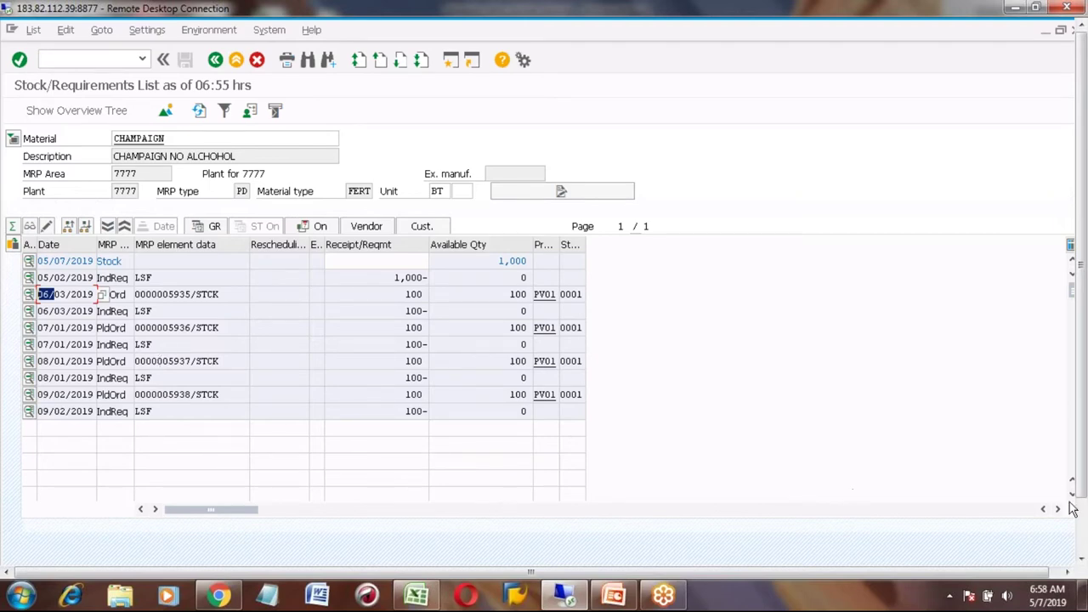
Step: Switch to the Capacity Planning session and show the capacity details for week 23/2019
{"action": "left_click", "coordinate": [1082, 554]}
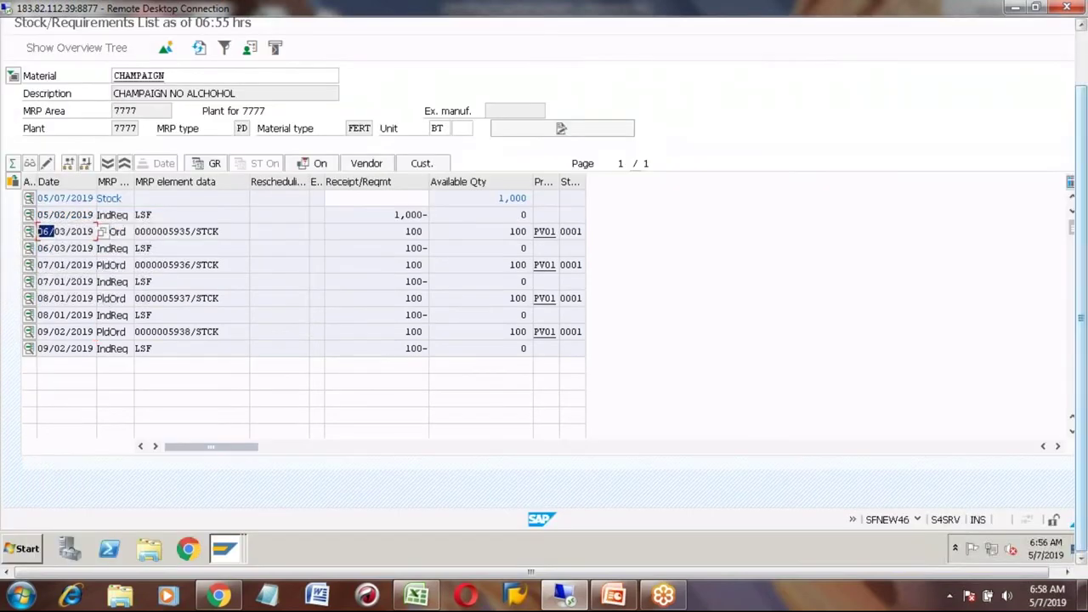
{"action": "left_click", "coordinate": [225, 550]}
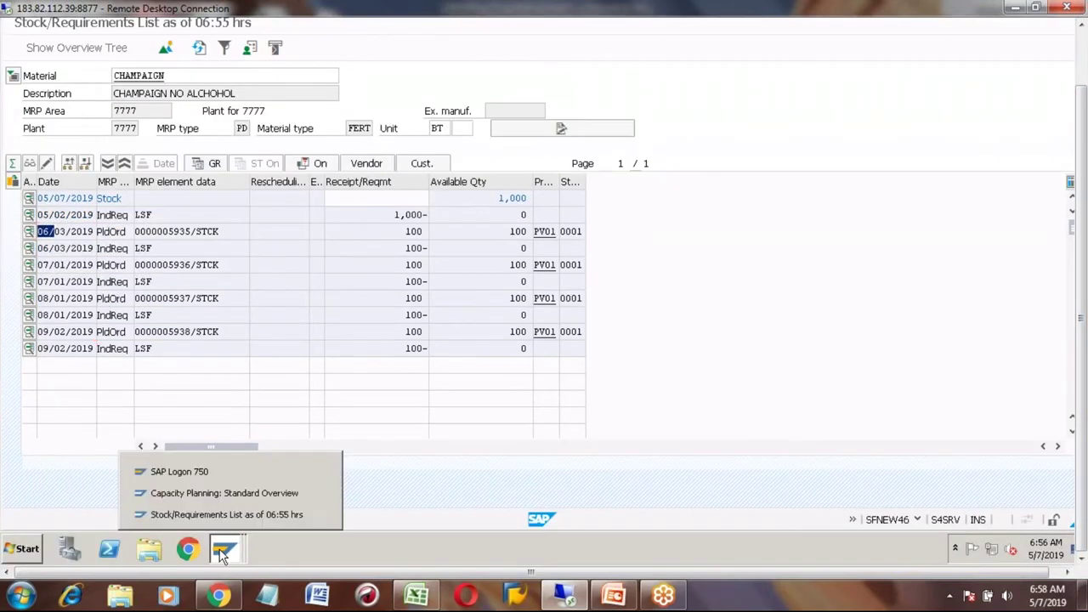
{"action": "left_click", "coordinate": [195, 495]}
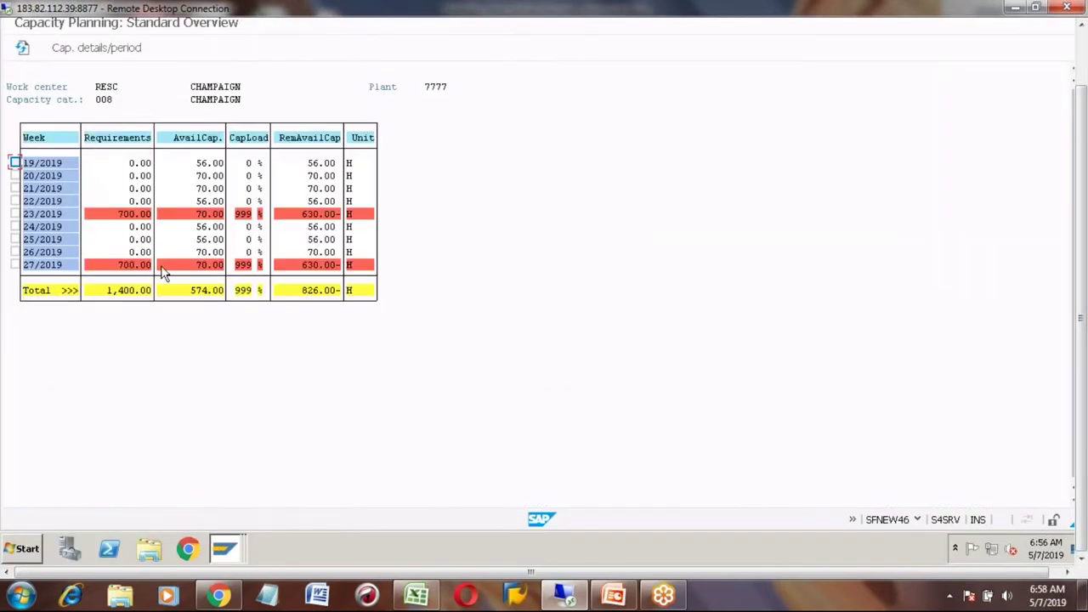
{"action": "left_click", "coordinate": [15, 213]}
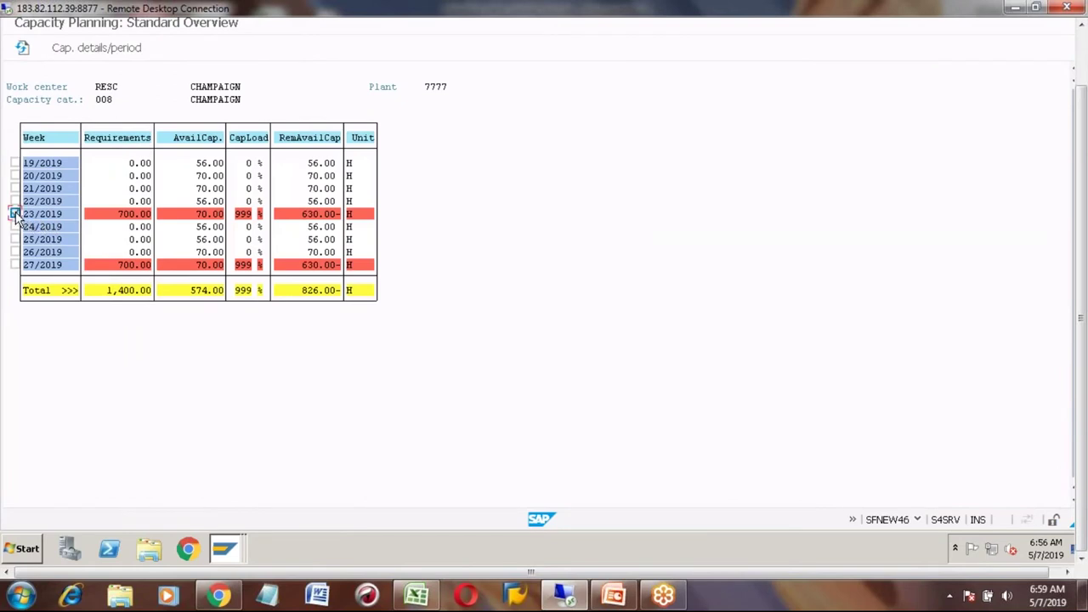
{"action": "left_click", "coordinate": [108, 49]}
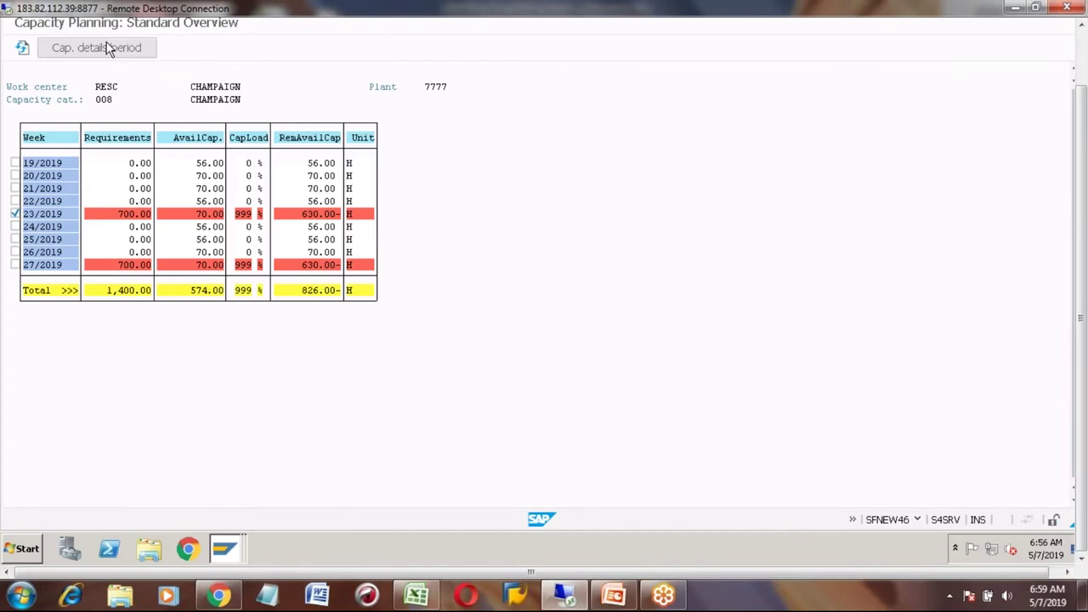
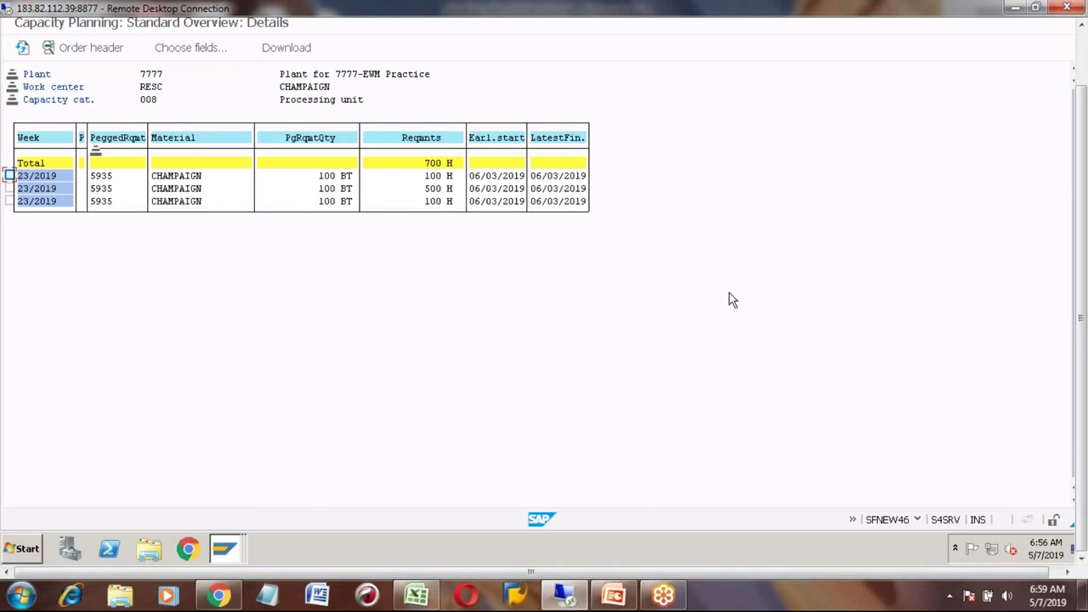
Step: Examine the required hours of the first two CHAMPAIGN rows in the week 23/2019 capacity details
{"action": "left_click", "coordinate": [1085, 55]}
{"action": "left_click", "coordinate": [434, 240]}
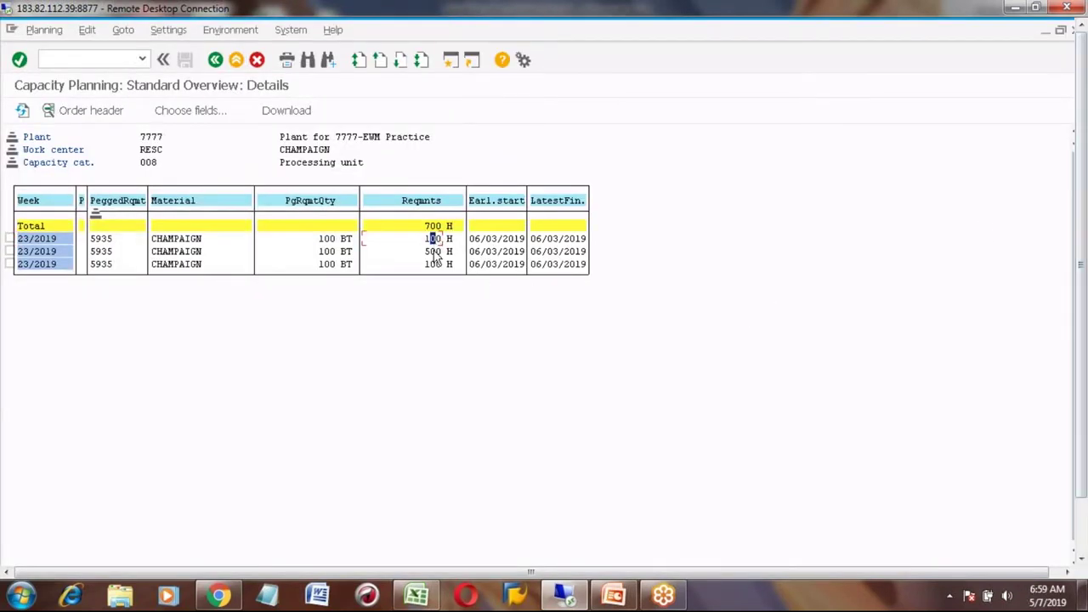
{"action": "left_click", "coordinate": [433, 251]}
Step: Switch to the Stock/Requirements List session and display the planned order dated 06/03/2019
{"action": "left_click", "coordinate": [1083, 539]}
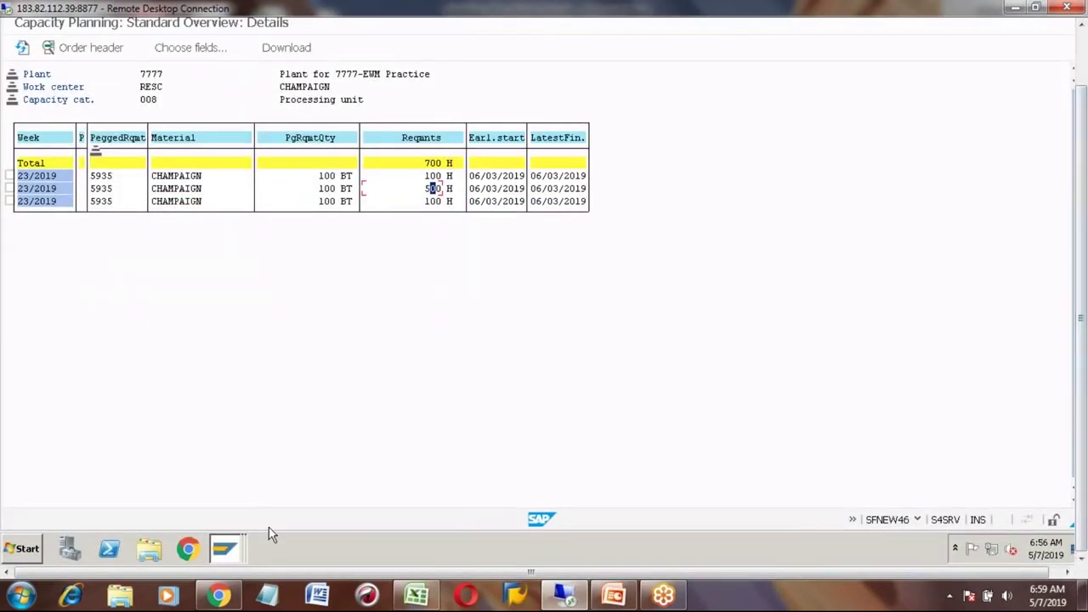
{"action": "left_click", "coordinate": [224, 548]}
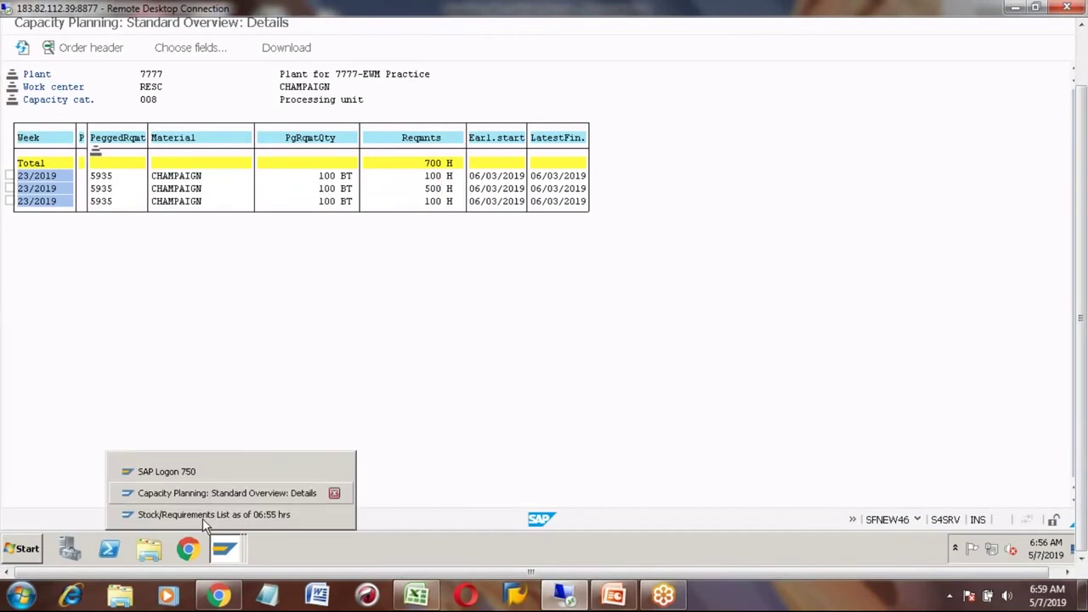
{"action": "left_click", "coordinate": [205, 515]}
{"action": "left_click", "coordinate": [102, 231]}
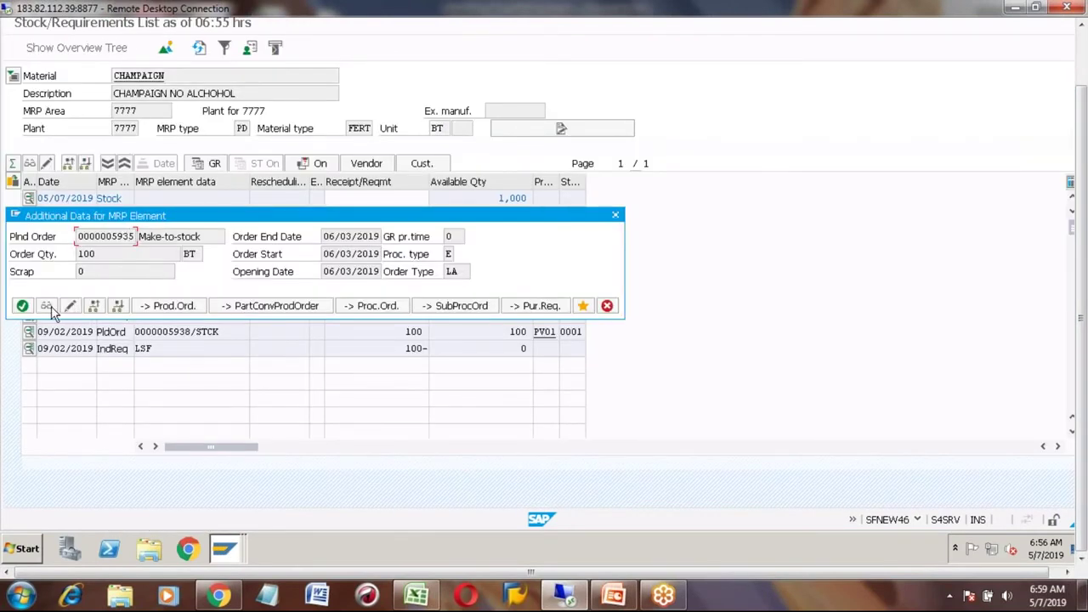
{"action": "left_click", "coordinate": [48, 306]}
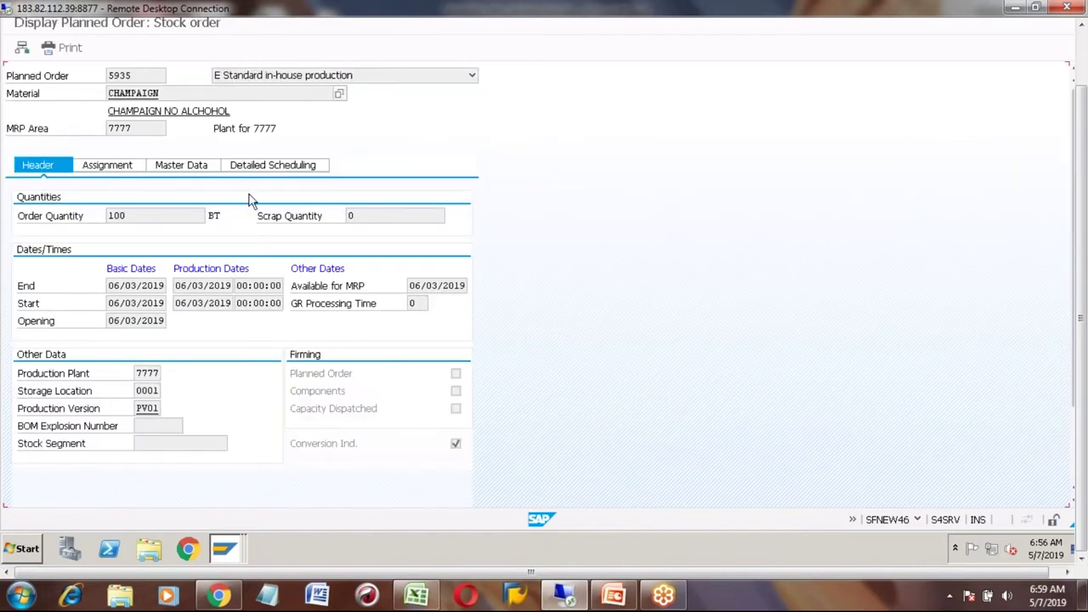
Step: Show the planned order's detailed scheduling and bring the capacity requirements of its operations into view
{"action": "left_click", "coordinate": [257, 169]}
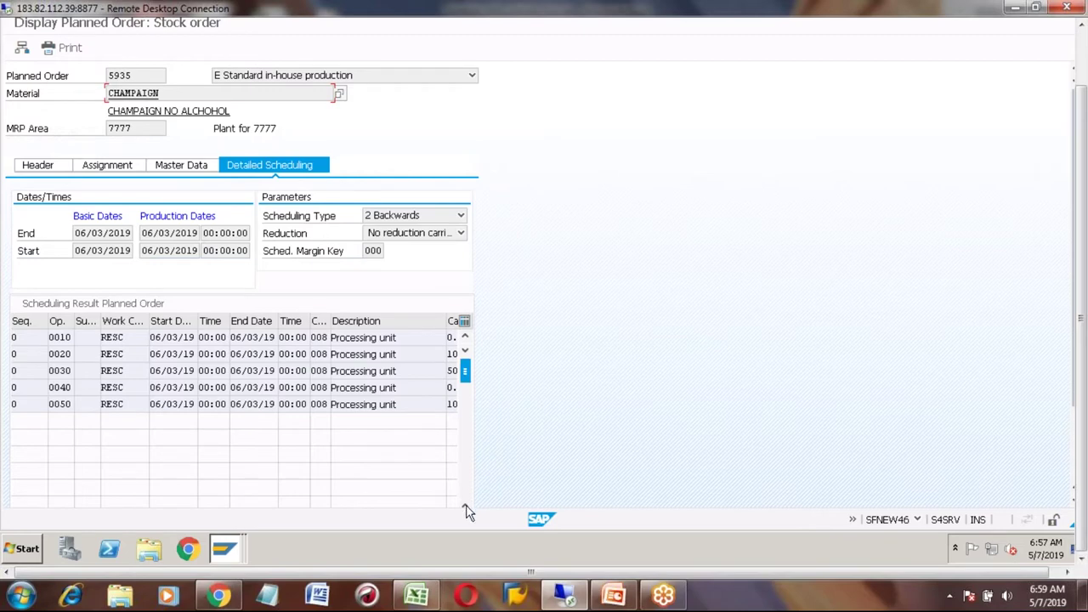
{"action": "left_click", "coordinate": [386, 355]}
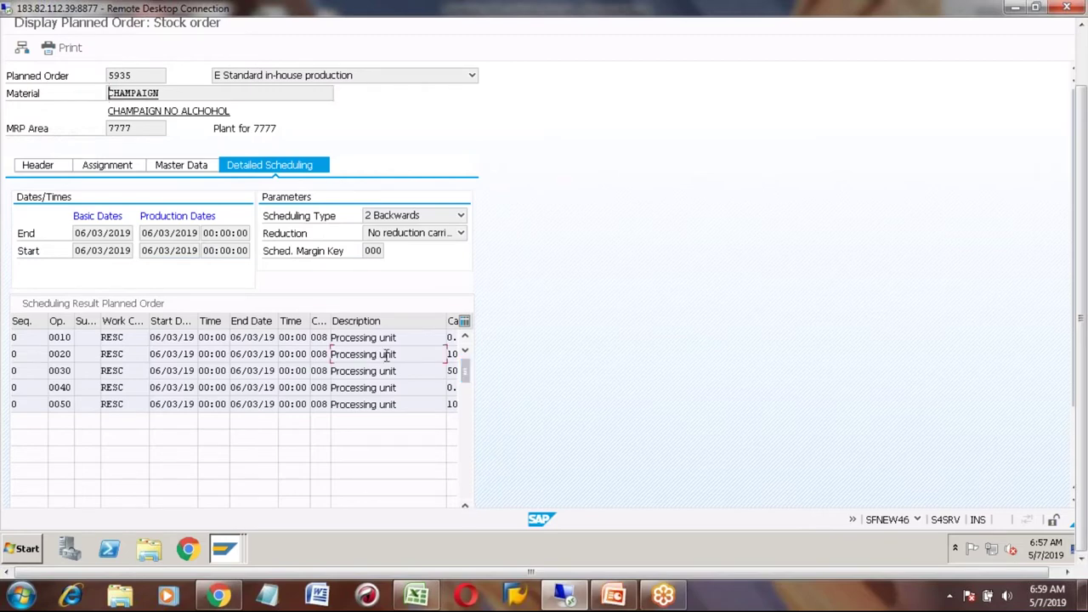
{"action": "left_click", "coordinate": [1075, 506]}
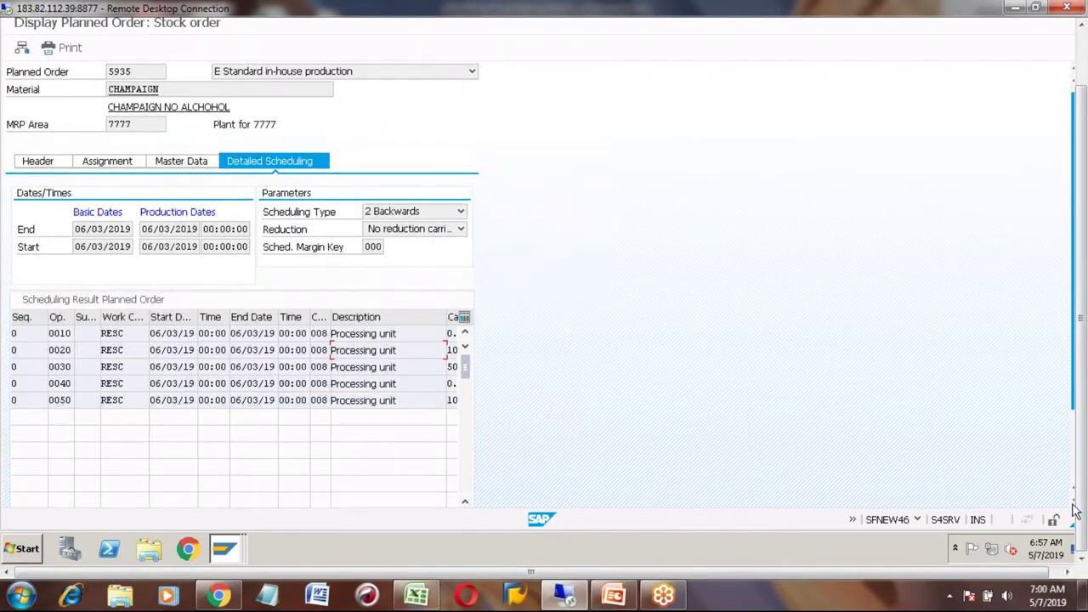
{"action": "left_click", "coordinate": [1075, 505]}
{"action": "left_click", "coordinate": [1075, 505]}
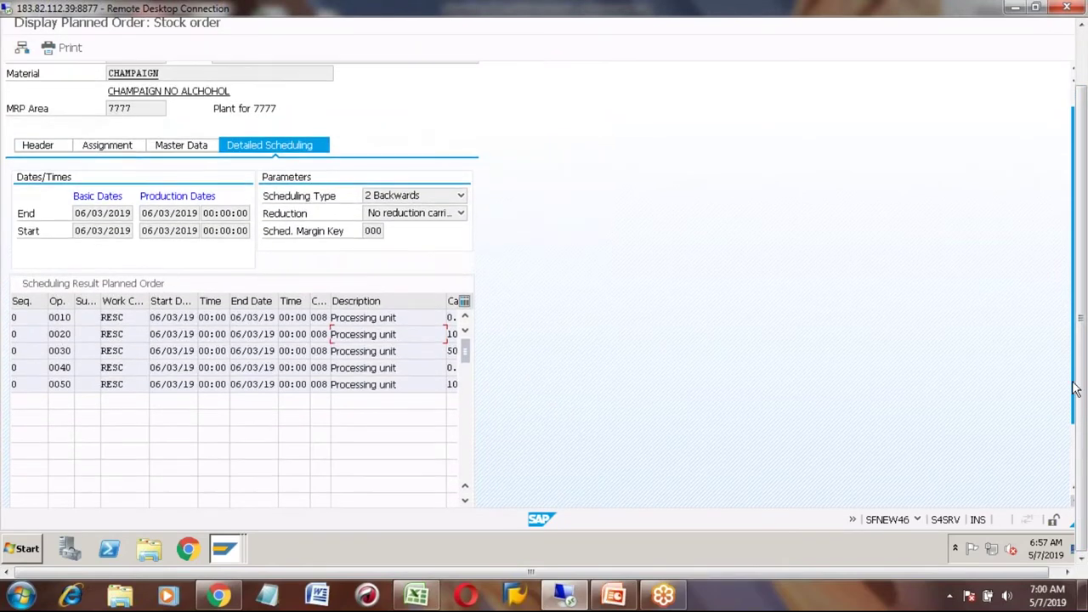
{"action": "left_click", "coordinate": [1076, 441]}
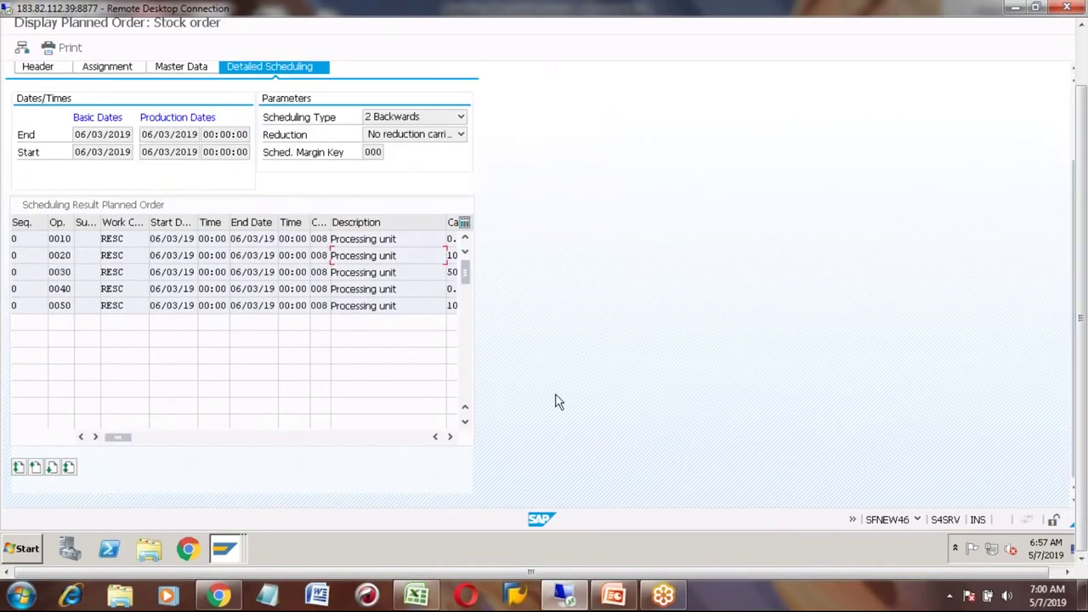
{"action": "left_click", "coordinate": [450, 438]}
{"action": "left_click", "coordinate": [450, 438]}
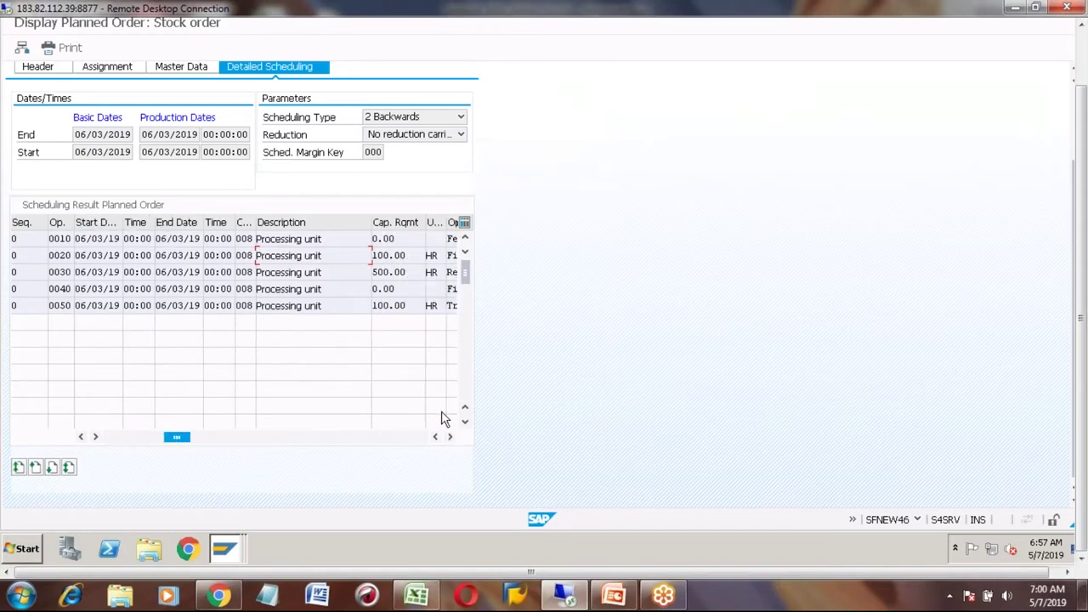
Step: Examine the capacity requirements of operations 0030 and 0050 and the operation short texts in the scheduling result
{"action": "left_click", "coordinate": [385, 272]}
{"action": "left_click", "coordinate": [384, 307]}
{"action": "left_click", "coordinate": [450, 438]}
{"action": "left_click", "coordinate": [451, 438]}
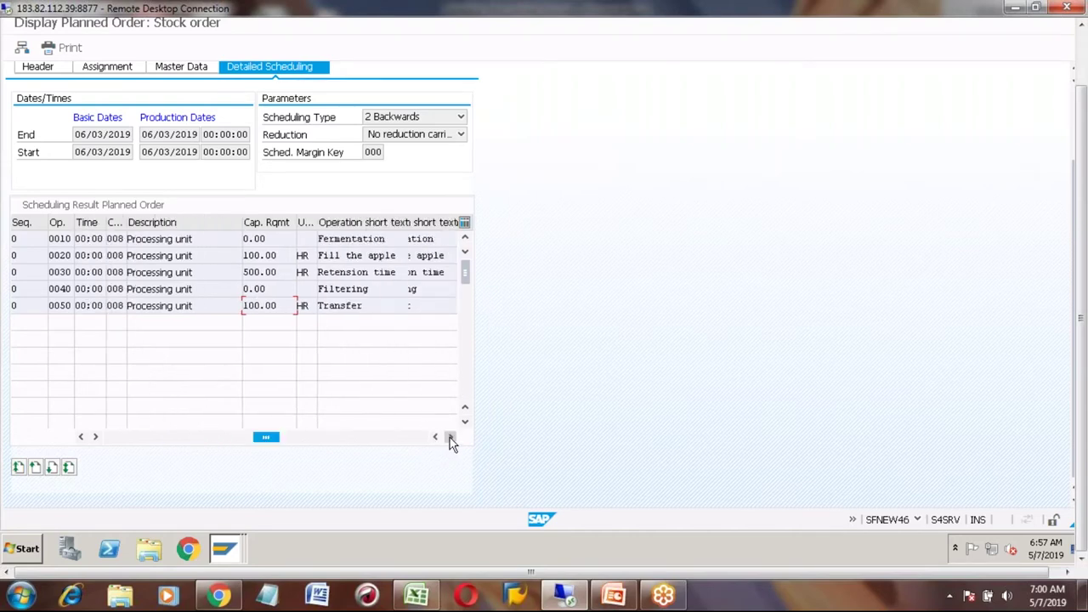
{"action": "left_click", "coordinate": [451, 438]}
{"action": "left_click_drag", "start_coordinate": [293, 438], "coordinate": [150, 440]}
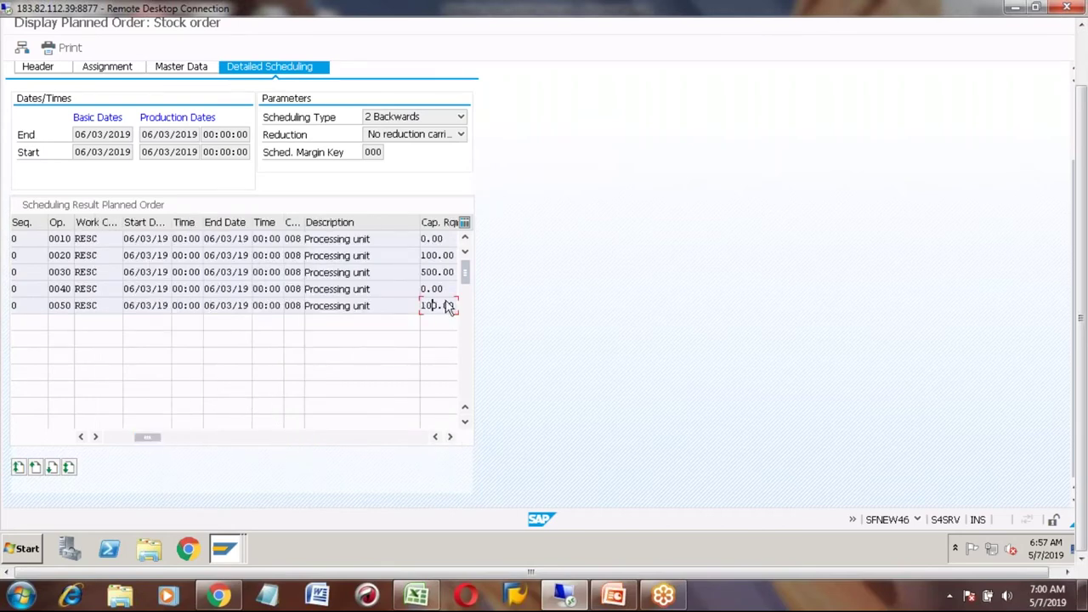
Step: Examine operations 0010, 0030 and 0050 and the work center assigned to operation 0010
{"action": "left_click", "coordinate": [61, 240]}
{"action": "left_click", "coordinate": [66, 273]}
{"action": "left_click", "coordinate": [66, 305]}
{"action": "left_click", "coordinate": [106, 242]}
{"action": "key", "text": "shift+Left"}
{"action": "key", "text": "shift+Left"}
{"action": "key", "text": "shift+Left"}
{"action": "key", "text": "shift+Left"}
Step: Check the capacity requirement of each operation from 0010 to 0050, narrowing the Description column to fit the values
{"action": "left_click", "coordinate": [57, 240]}
{"action": "left_click", "coordinate": [435, 240]}
{"action": "left_click", "coordinate": [64, 256]}
{"action": "left_click", "coordinate": [437, 255]}
{"action": "left_click", "coordinate": [60, 271]}
{"action": "left_click", "coordinate": [434, 272]}
{"action": "left_click_drag", "start_coordinate": [418, 223], "coordinate": [388, 223]}
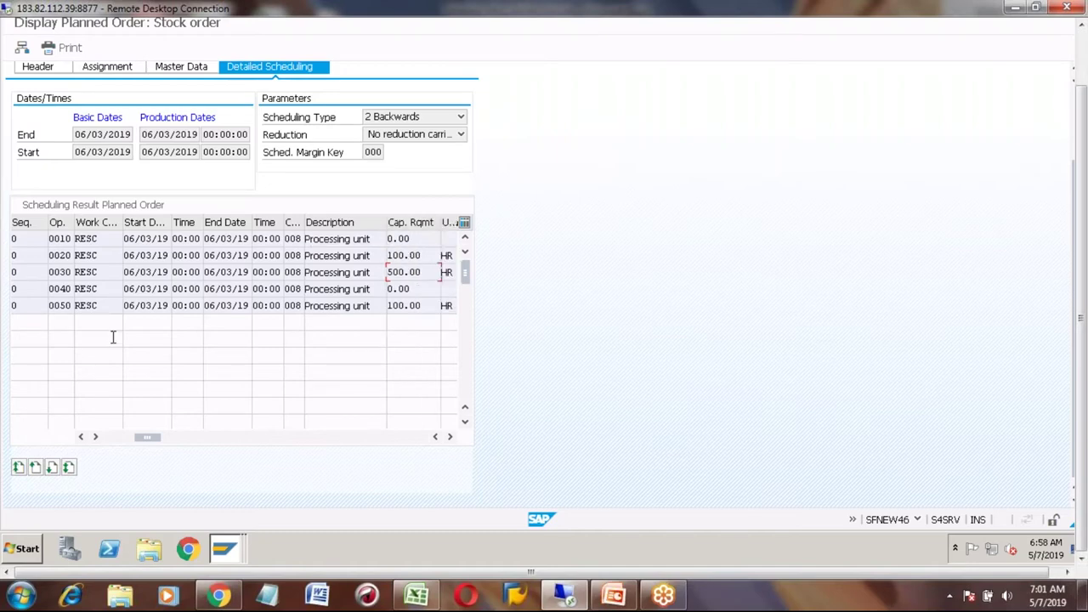
{"action": "left_click", "coordinate": [393, 289]}
{"action": "left_click", "coordinate": [400, 307]}
{"action": "left_click", "coordinate": [61, 308]}
{"action": "left_click", "coordinate": [400, 308]}
Step: Switch to the Capacity Planning details session and examine the required hours of the three CHAMPAIGN rows
{"action": "left_click", "coordinate": [225, 548]}
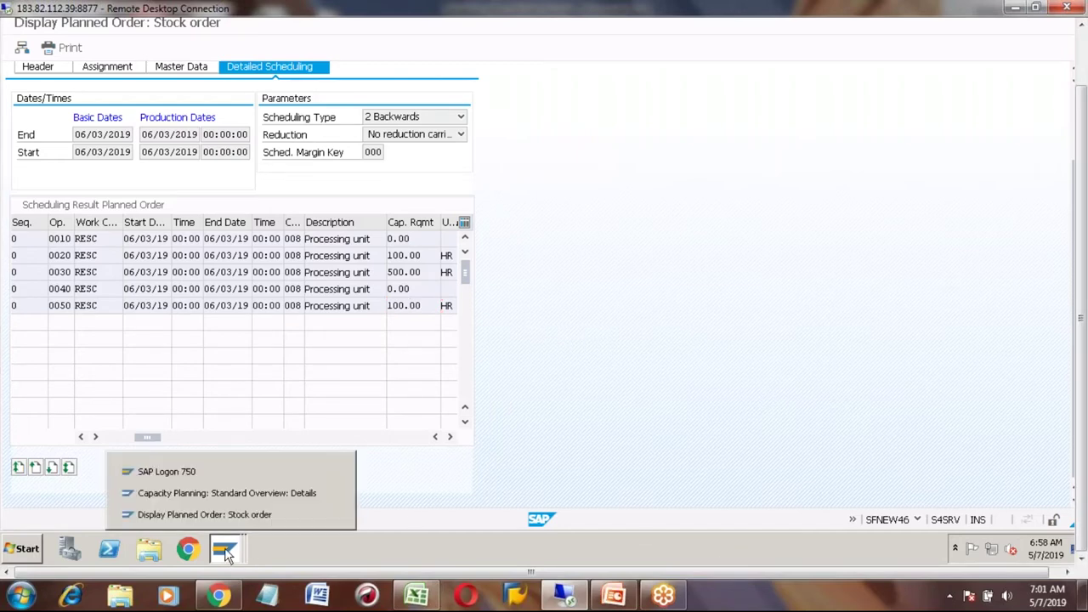
{"action": "left_click", "coordinate": [200, 496]}
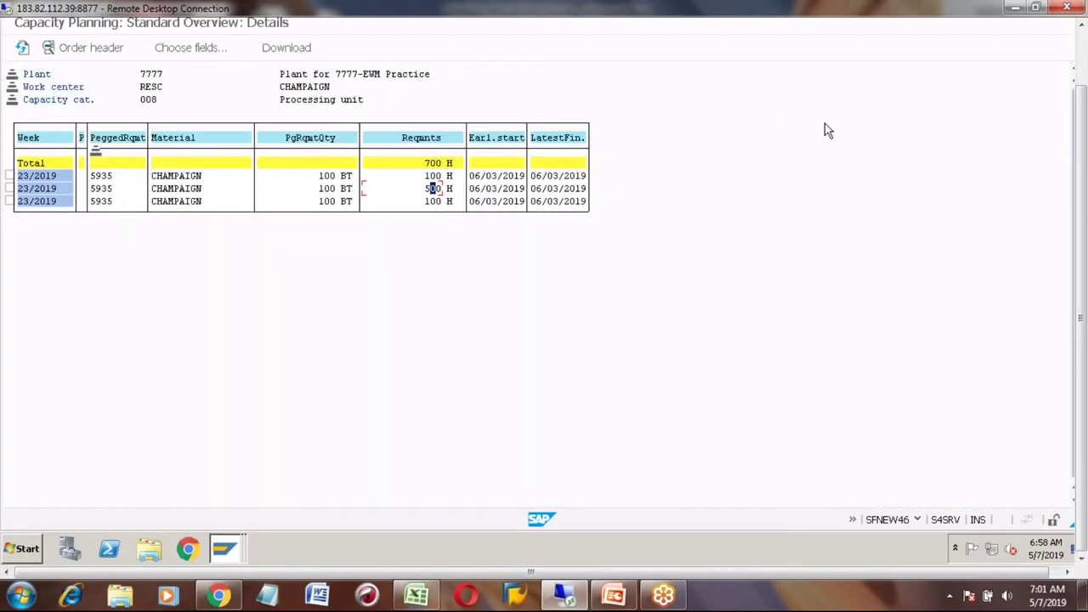
{"action": "left_click", "coordinate": [433, 176]}
{"action": "left_click", "coordinate": [433, 189]}
{"action": "left_click", "coordinate": [434, 202]}
Step: Add the Operation field to the displayed fields of the capacity details list
{"action": "left_click", "coordinate": [1083, 47]}
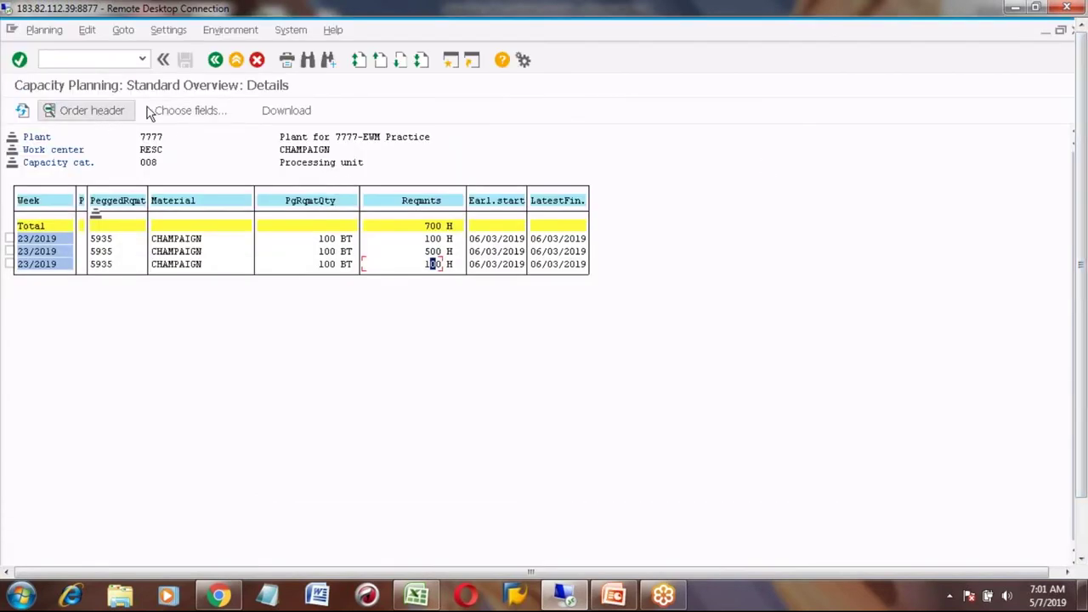
{"action": "left_click", "coordinate": [192, 113]}
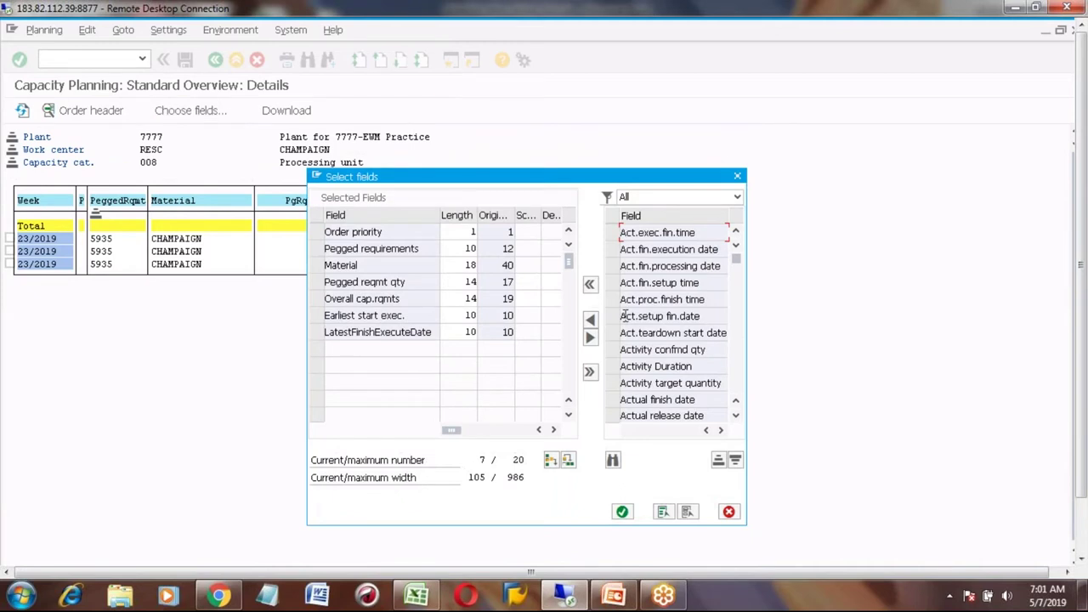
{"action": "left_click", "coordinate": [653, 263]}
{"action": "scroll", "coordinate": [652, 259], "scroll_direction": "down", "scroll_amount": 4}
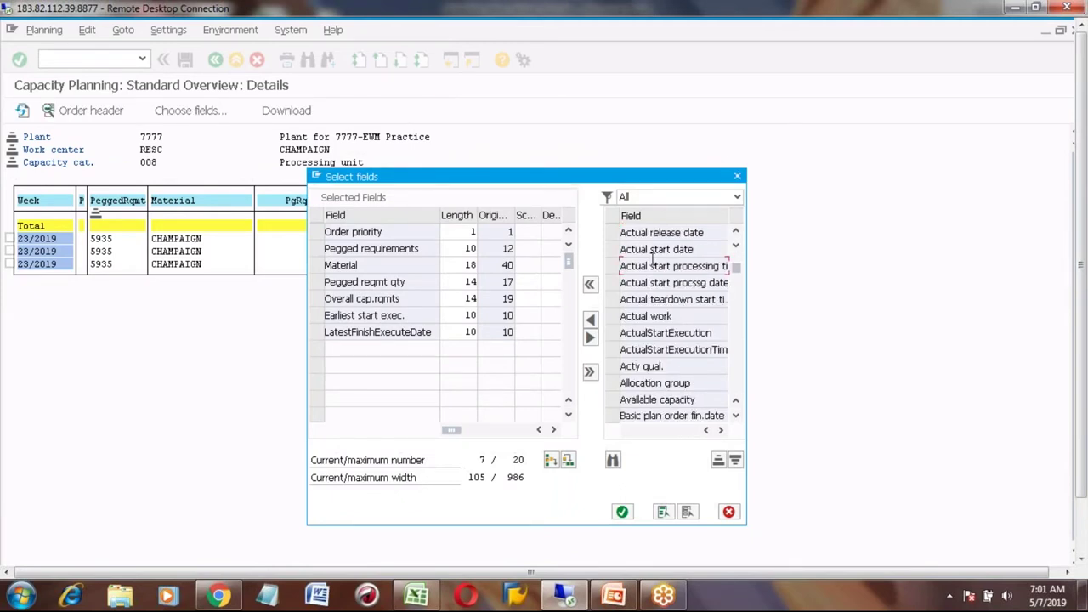
{"action": "scroll", "coordinate": [652, 260], "scroll_direction": "down", "scroll_amount": 4}
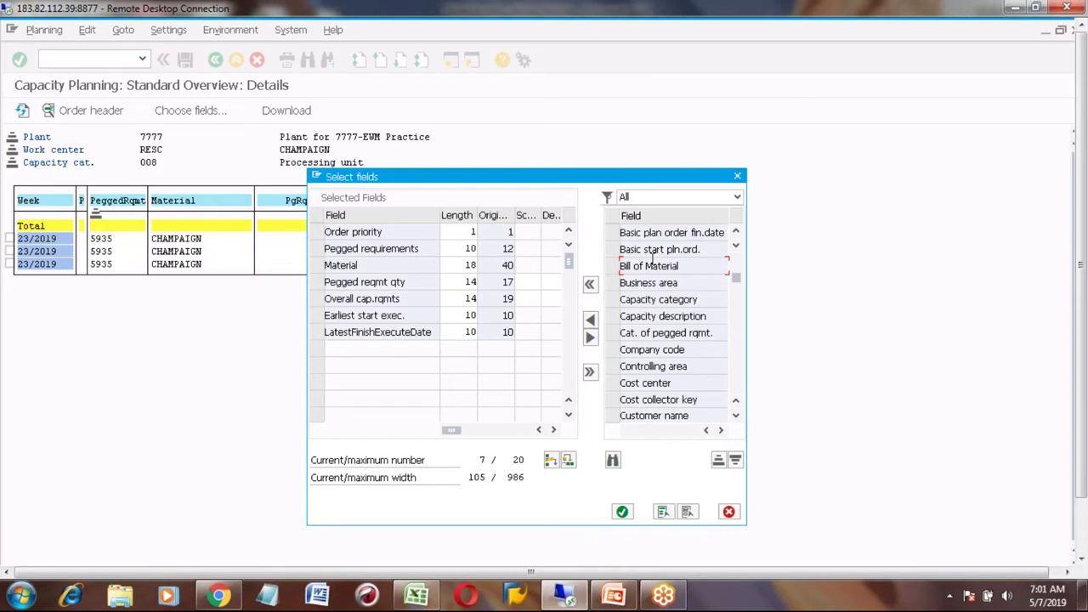
{"action": "scroll", "coordinate": [652, 260], "scroll_direction": "down", "scroll_amount": 4}
{"action": "scroll", "coordinate": [671, 323], "scroll_direction": "down", "scroll_amount": 4}
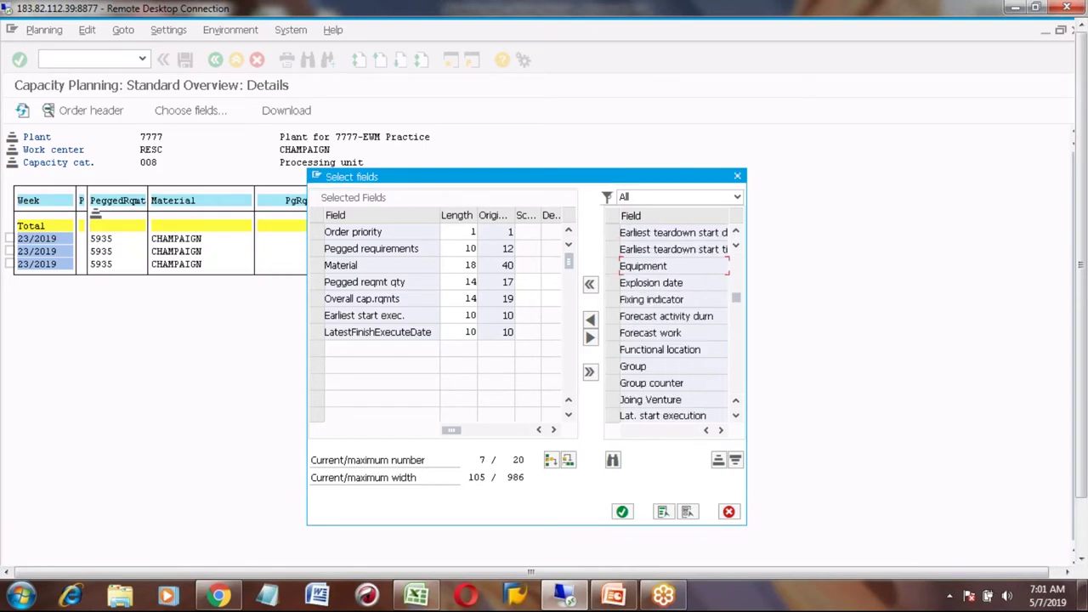
{"action": "scroll", "coordinate": [672, 323], "scroll_direction": "down", "scroll_amount": 4}
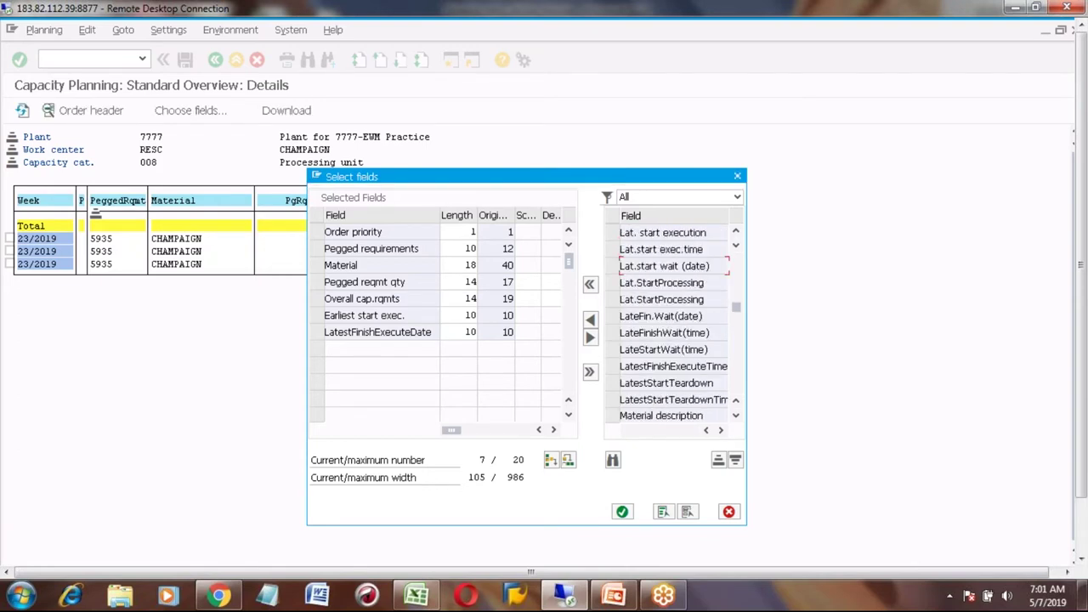
{"action": "scroll", "coordinate": [672, 323], "scroll_direction": "down", "scroll_amount": 4}
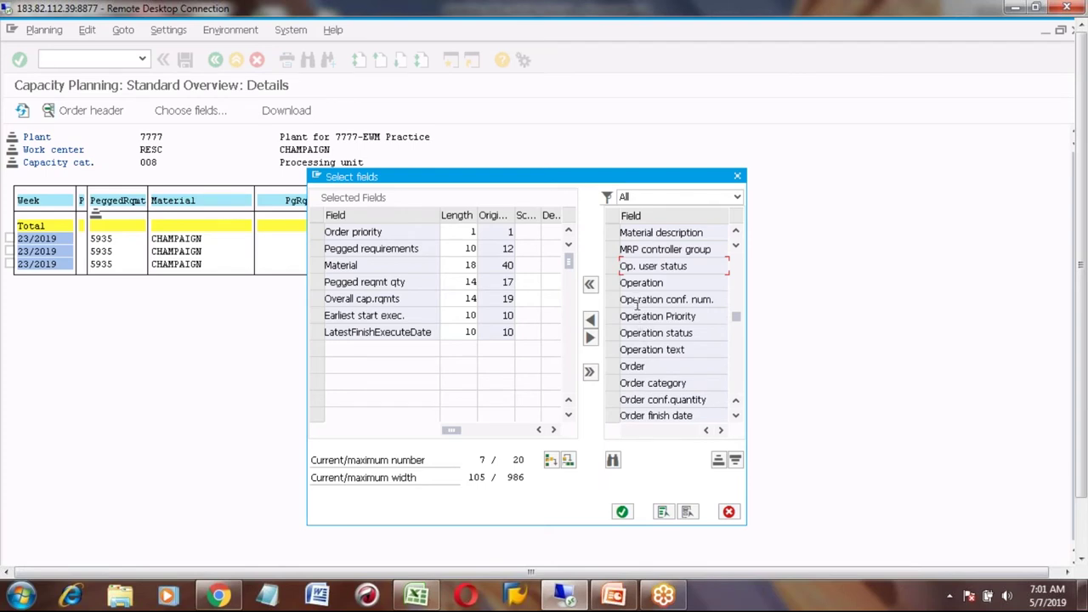
{"action": "left_click", "coordinate": [616, 283]}
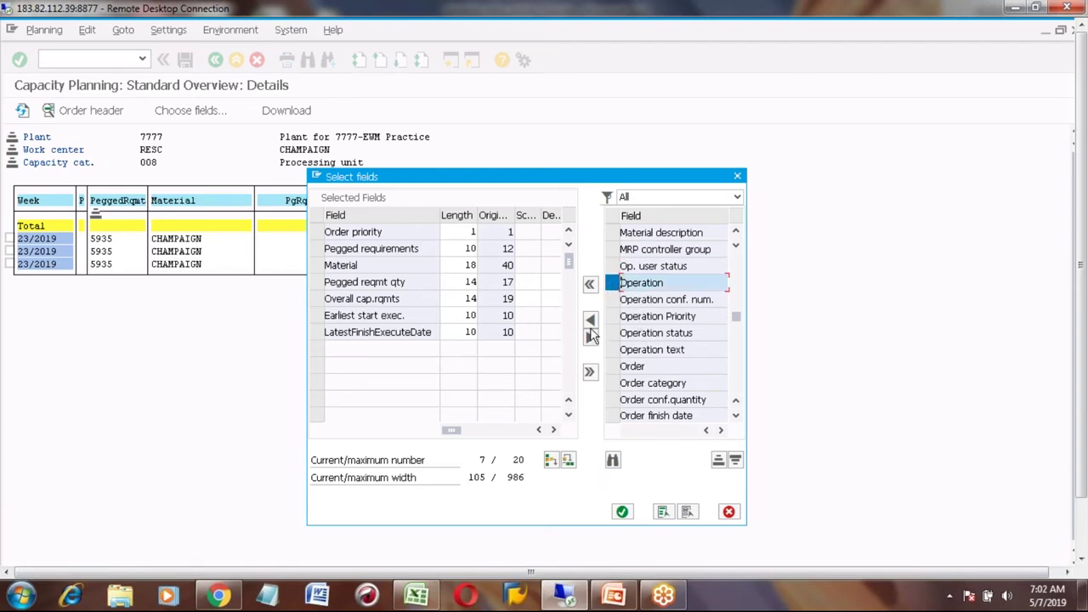
{"action": "left_click", "coordinate": [593, 336]}
{"action": "left_click", "coordinate": [622, 512]}
Step: Examine the operation number of each CHAMPAIGN row in the capacity details
{"action": "left_click", "coordinate": [604, 241]}
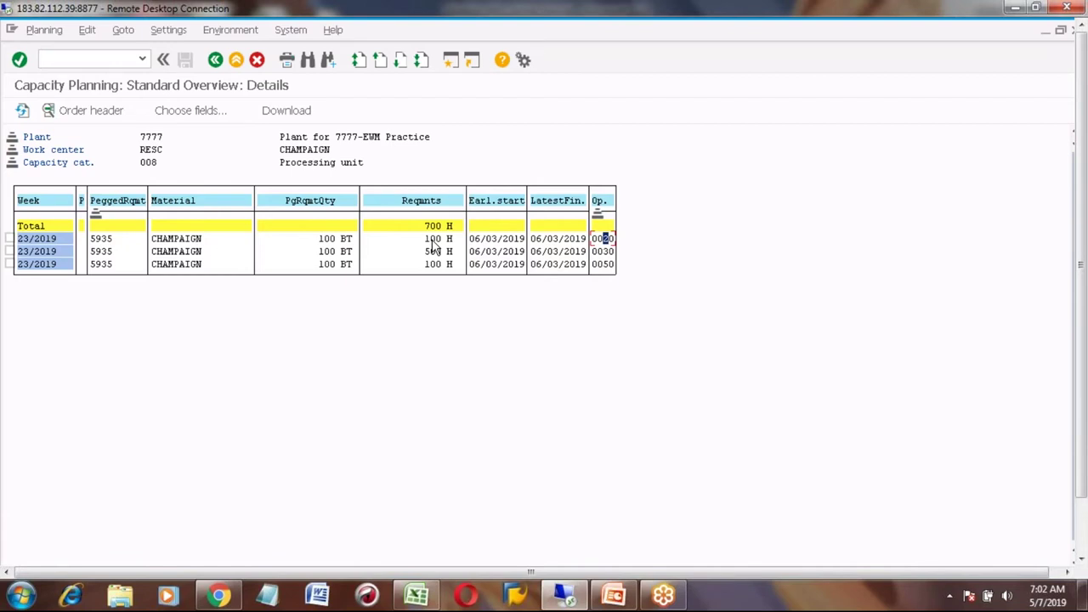
{"action": "left_click", "coordinate": [602, 253]}
{"action": "left_click", "coordinate": [605, 264]}
Step: Open a new session and try to display the CHAMPAIGN routing for plant 7777 with transaction CA03
{"action": "left_click", "coordinate": [450, 61]}
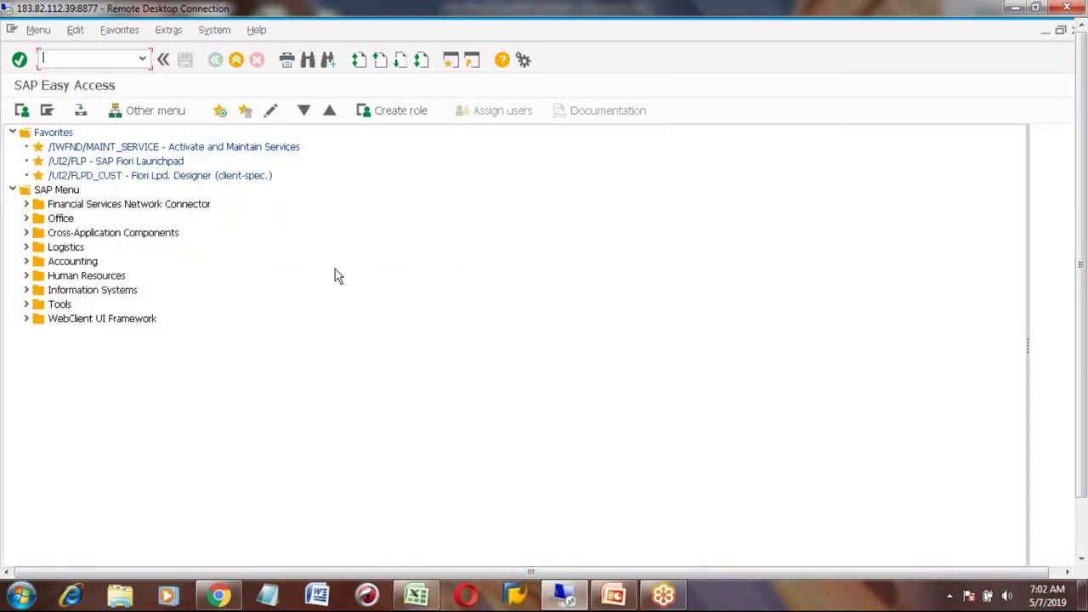
{"action": "type", "text": "MD"}
{"action": "key", "text": "BackSpace"}
{"action": "type", "text": "CA03"}
{"action": "key", "text": "Return"}
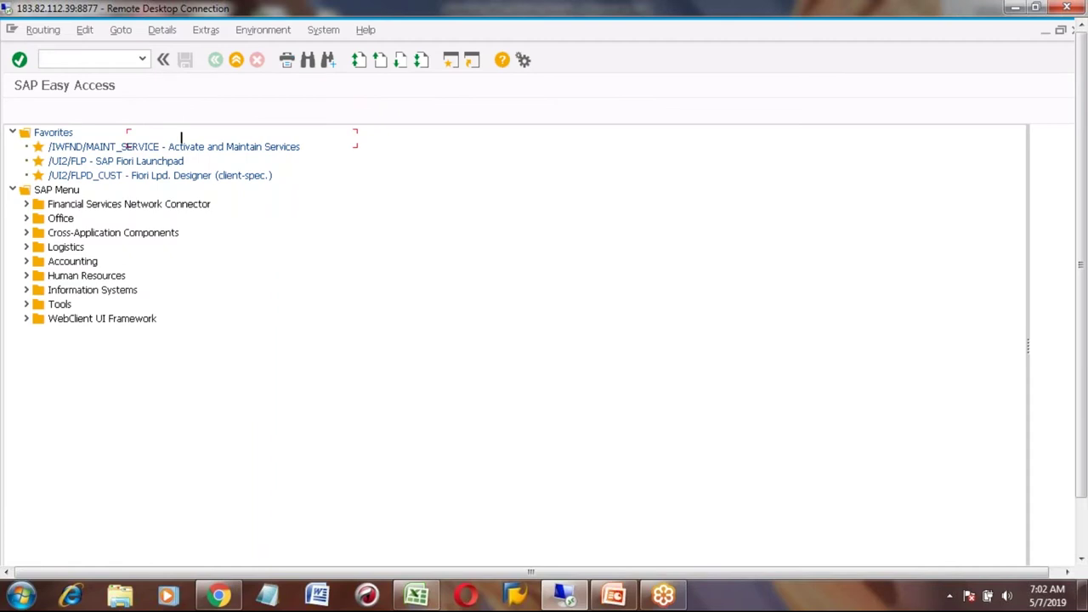
{"action": "key", "text": "Return"}
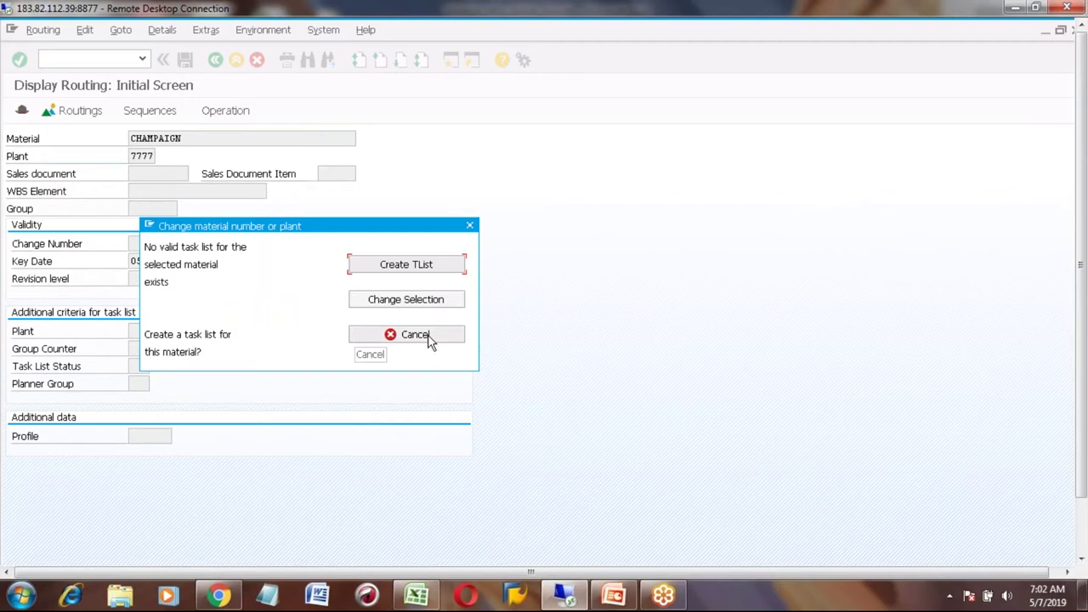
{"action": "left_click", "coordinate": [428, 336]}
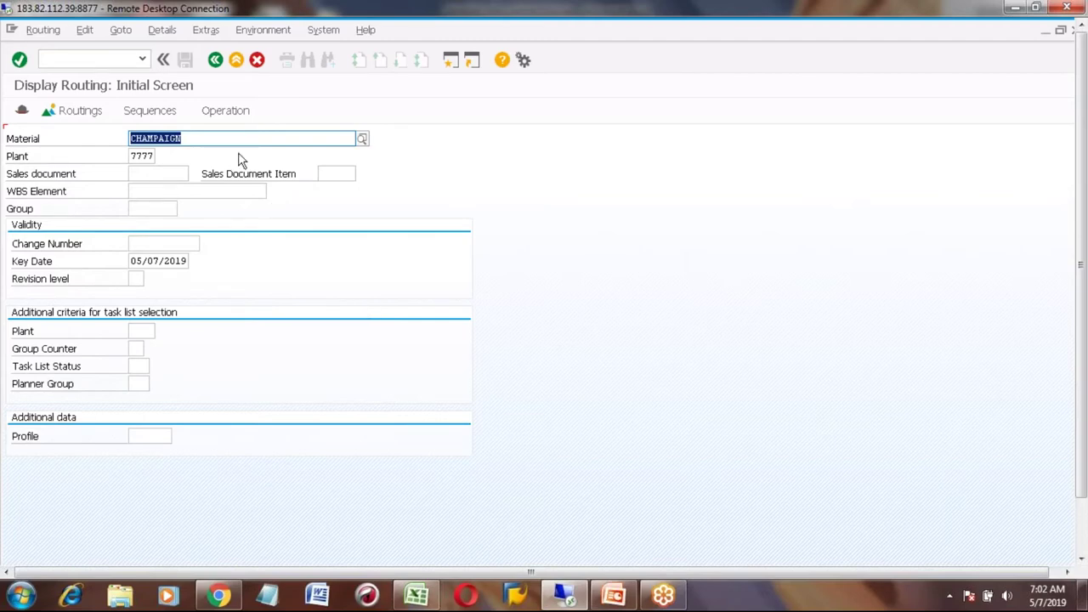
Step: Exit the routing display, restart CA03 and try again to display the CHAMPAIGN routing
{"action": "key", "text": "alt+Tab"}
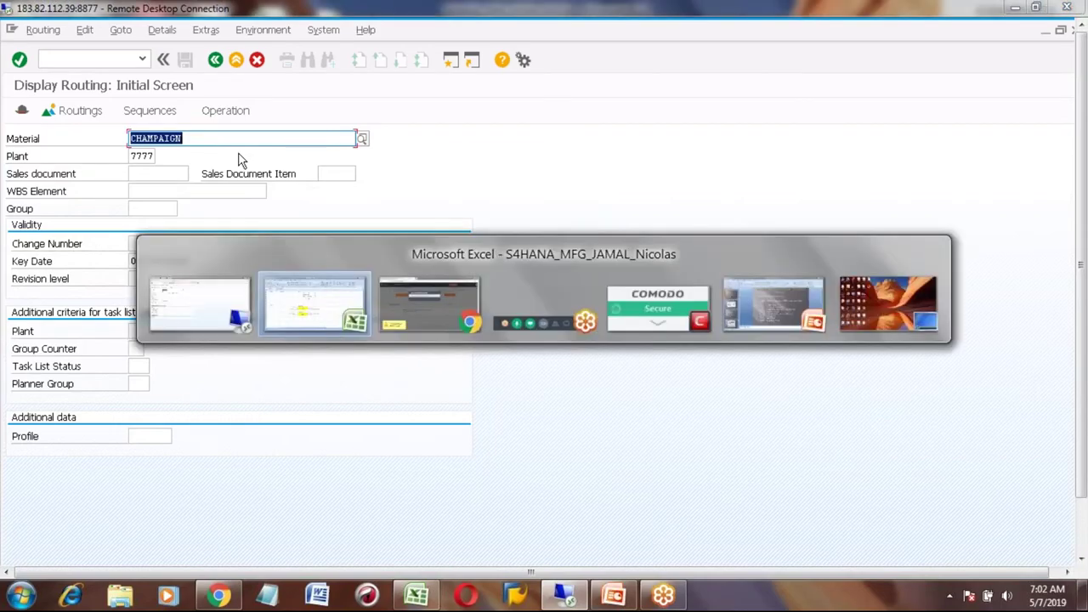
{"action": "key", "text": "alt+Tab"}
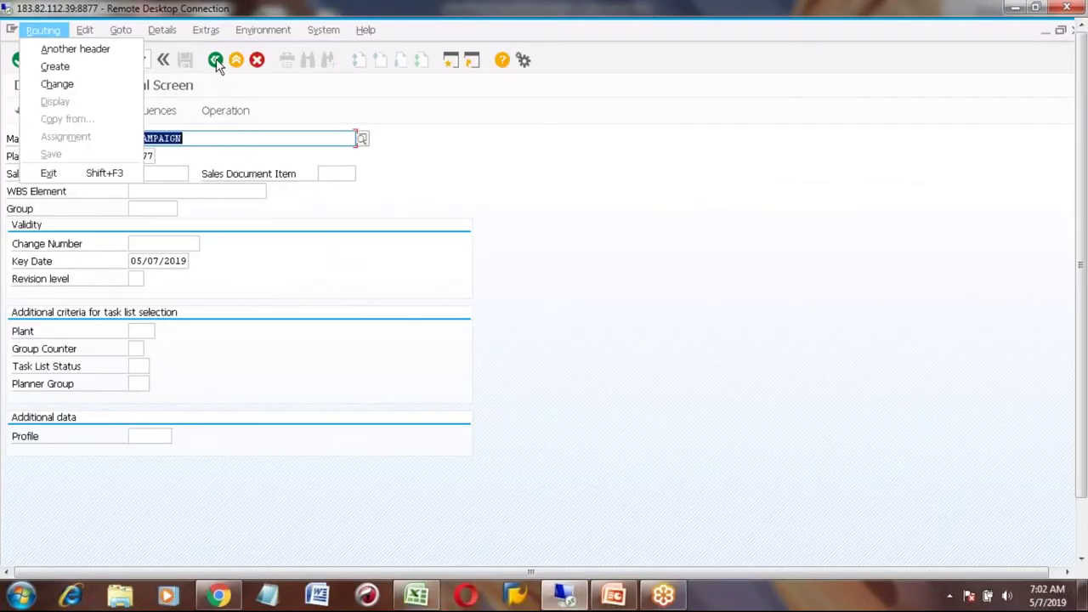
{"action": "left_click", "coordinate": [216, 59]}
{"action": "left_click", "coordinate": [216, 59]}
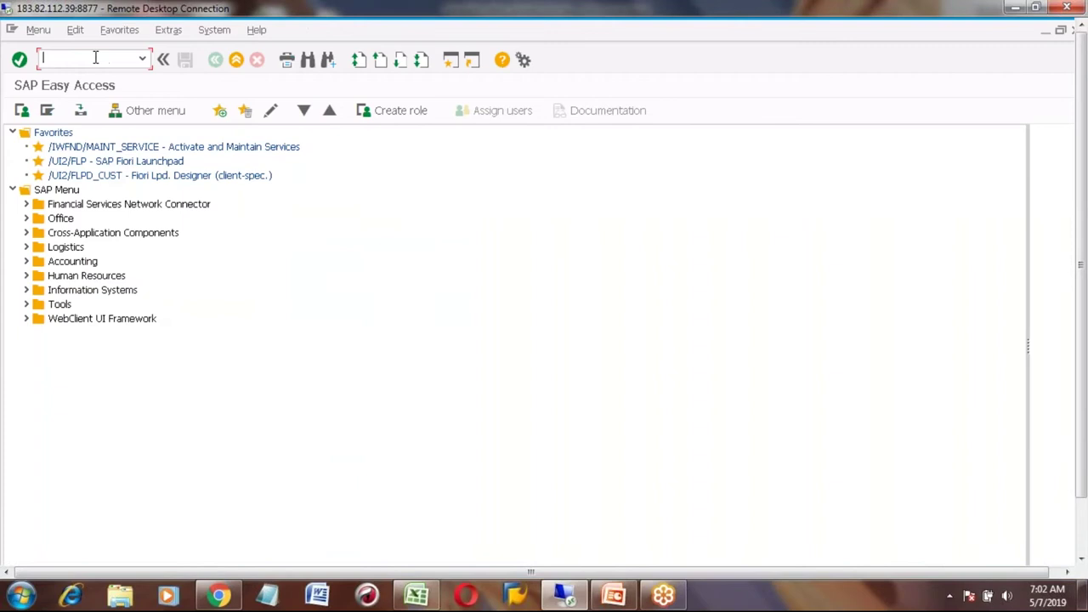
{"action": "type", "text": "ca03"}
{"action": "key", "text": "Return"}
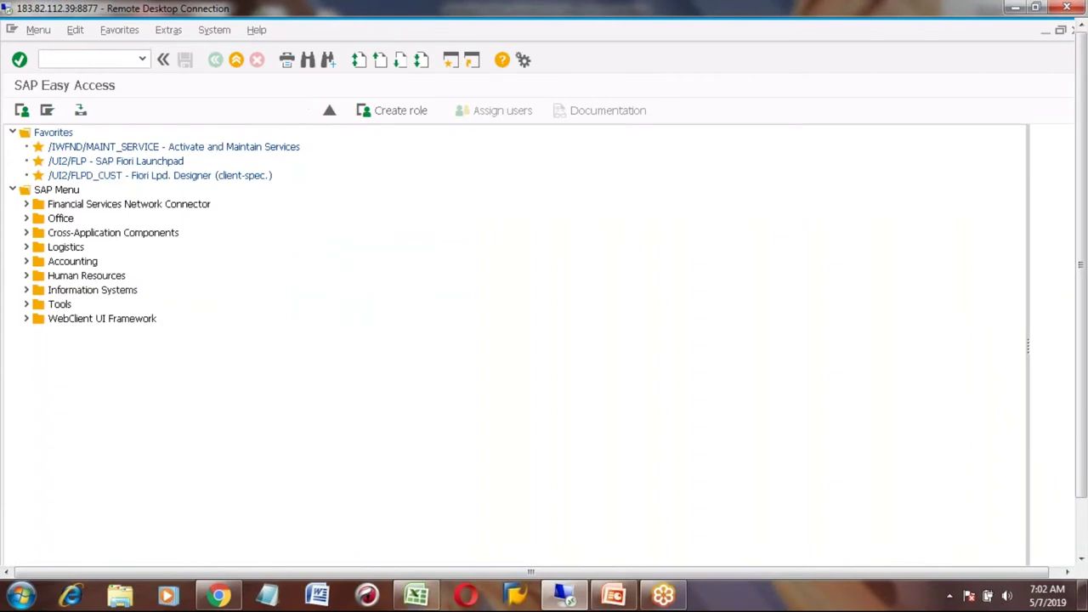
{"action": "key", "text": "Return"}
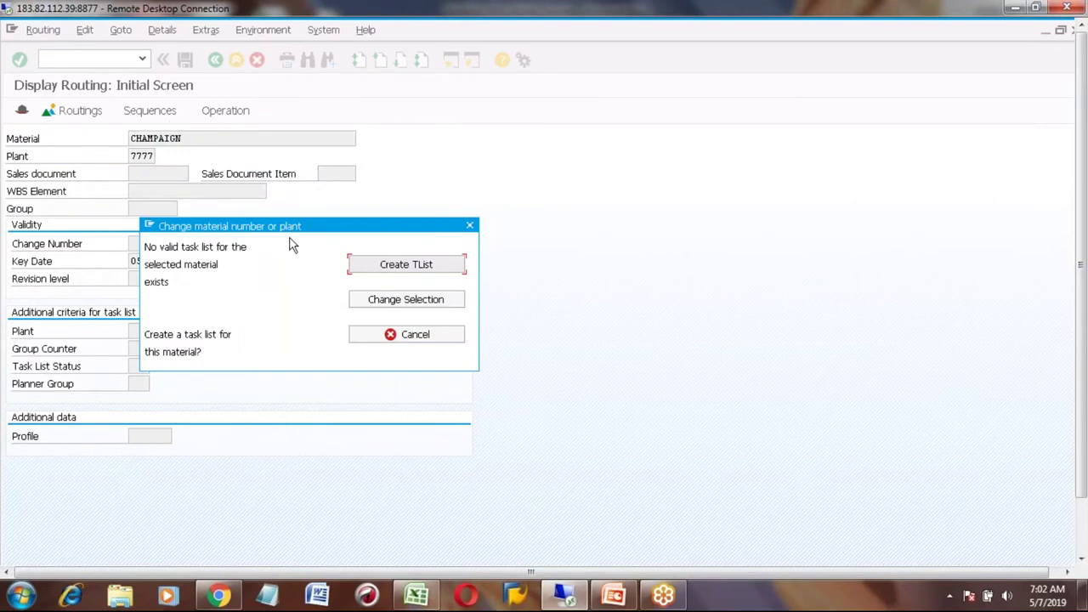
{"action": "left_click", "coordinate": [420, 337]}
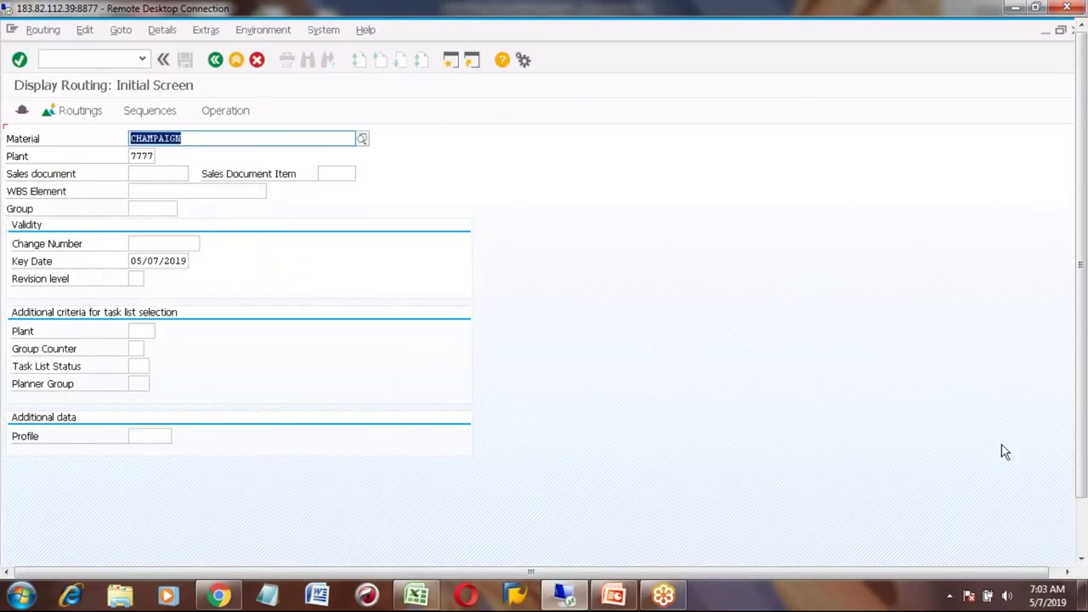
Step: Switch from the routing session back to the planned order's detailed scheduling
{"action": "scroll", "coordinate": [1081, 340], "scroll_direction": "down", "scroll_amount": 1}
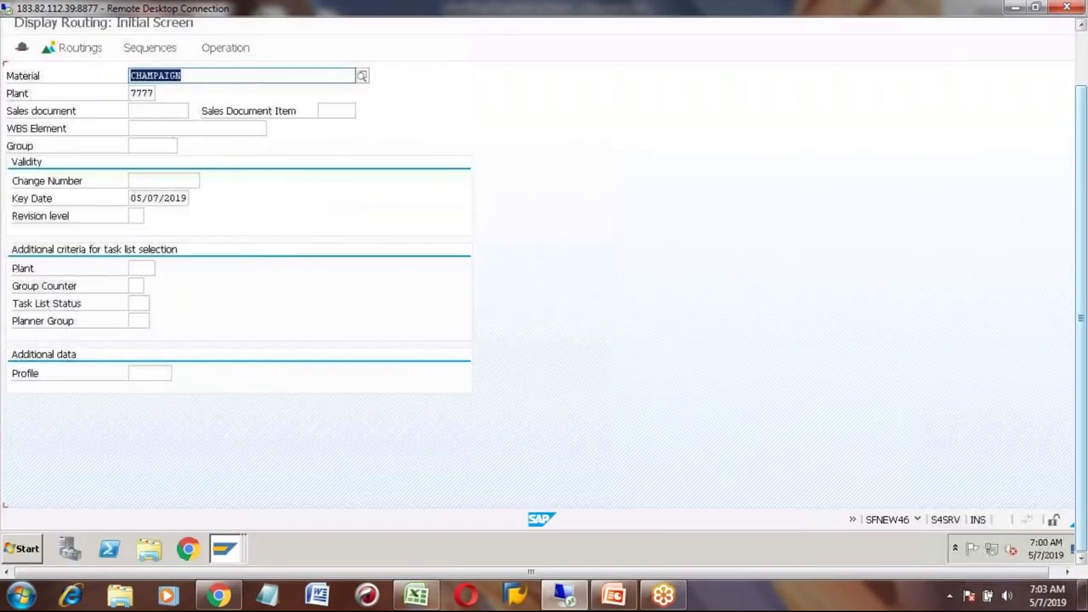
{"action": "left_click", "coordinate": [226, 551]}
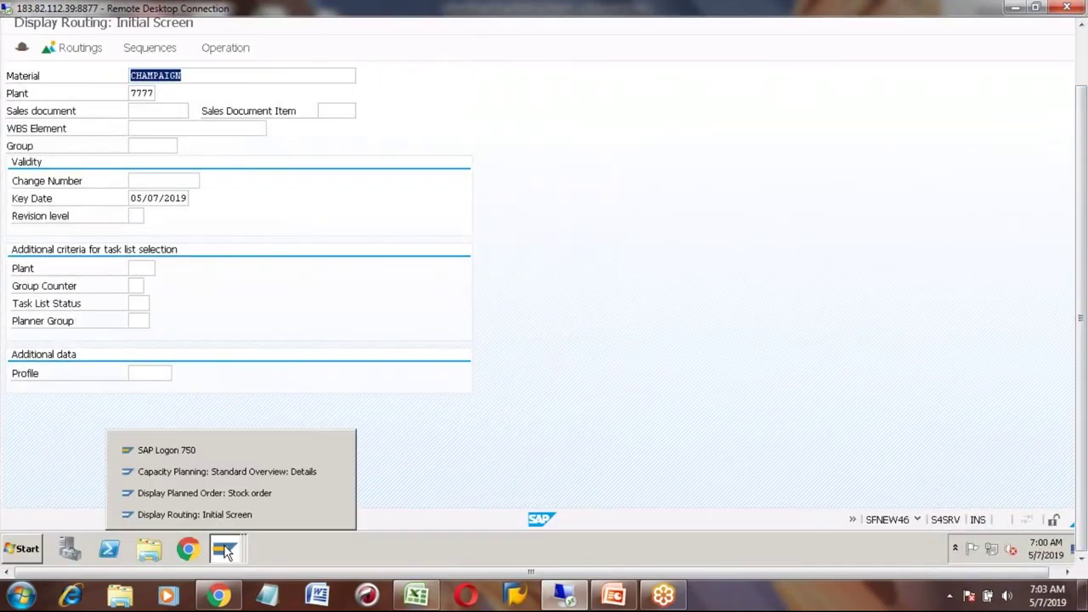
{"action": "left_click", "coordinate": [211, 493]}
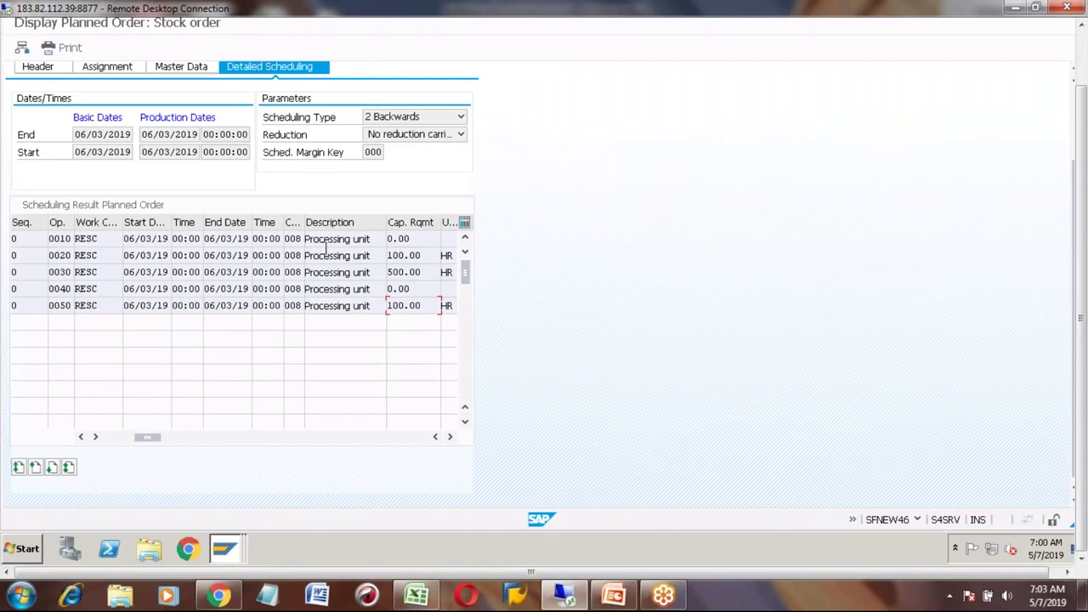
{"action": "left_click", "coordinate": [228, 553]}
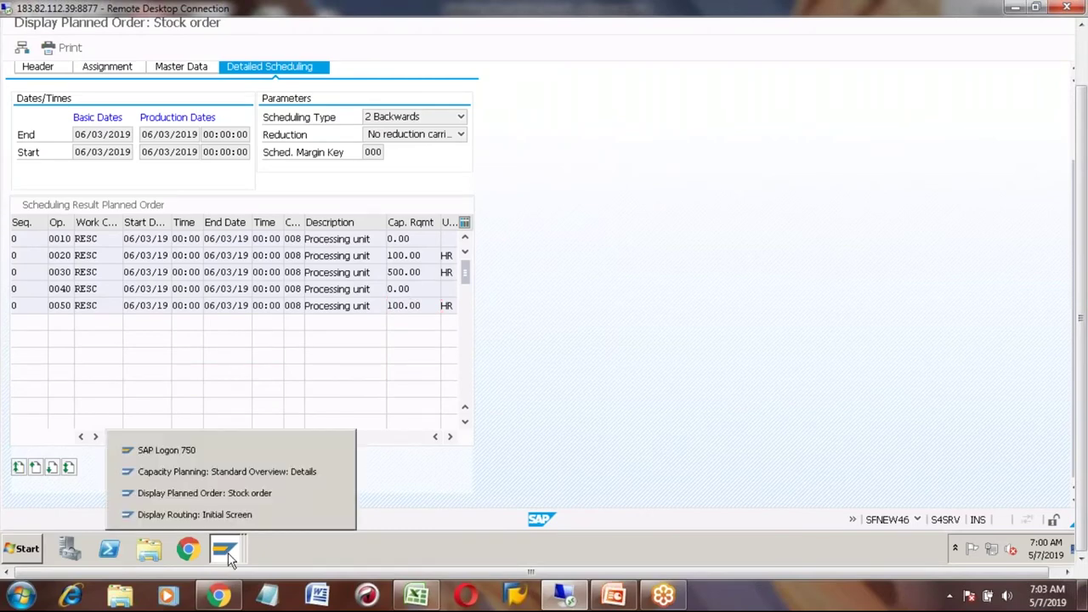
{"action": "left_click", "coordinate": [219, 498]}
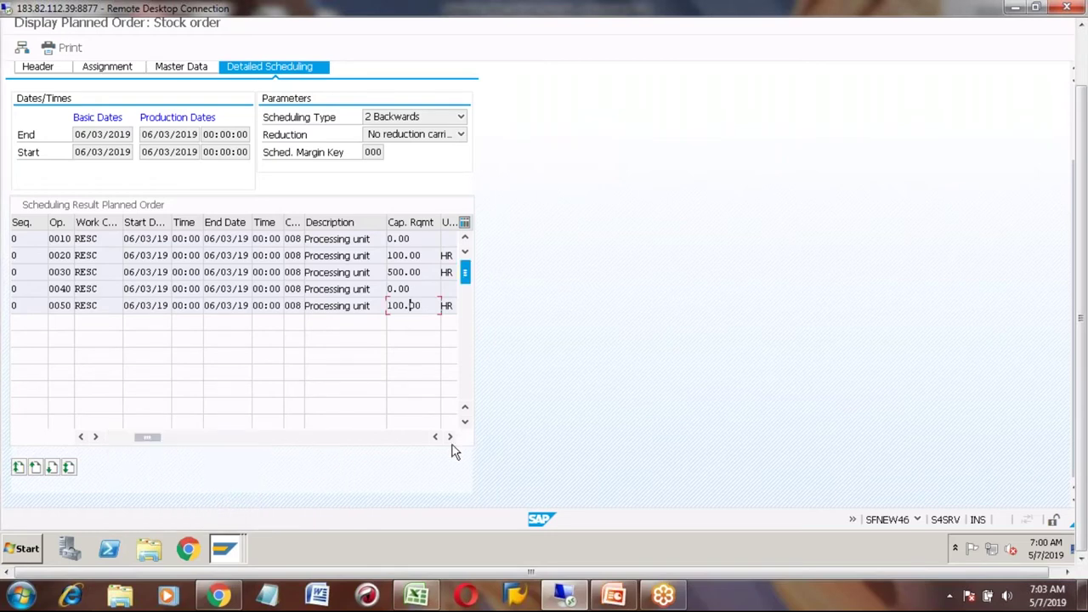
Step: Return to the routing session, leave the routing display and start transaction C203 to display a master recipe
{"action": "left_click", "coordinate": [228, 552]}
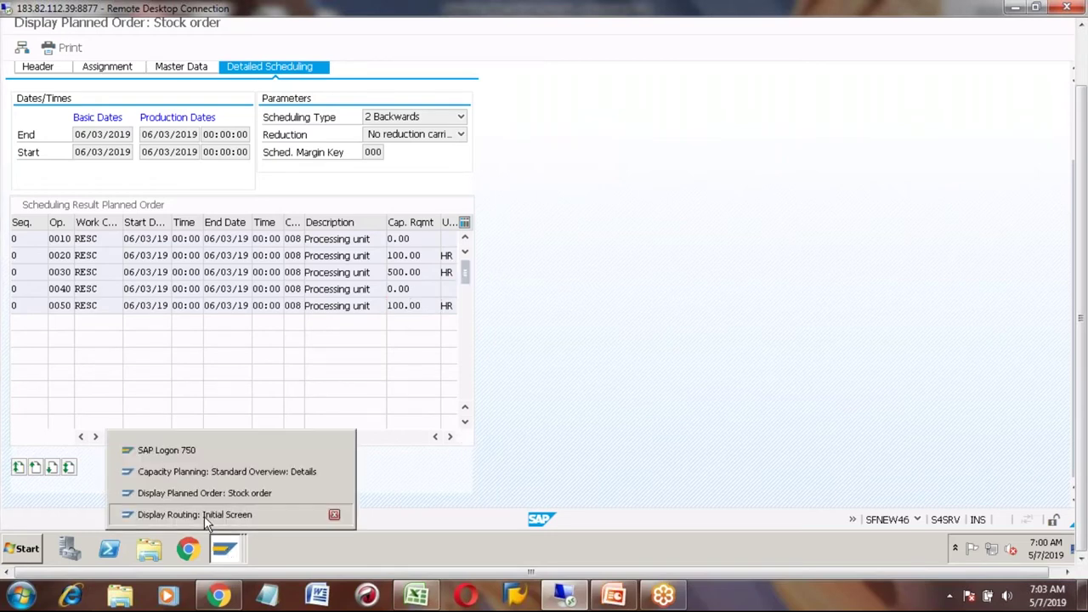
{"action": "left_click", "coordinate": [204, 516]}
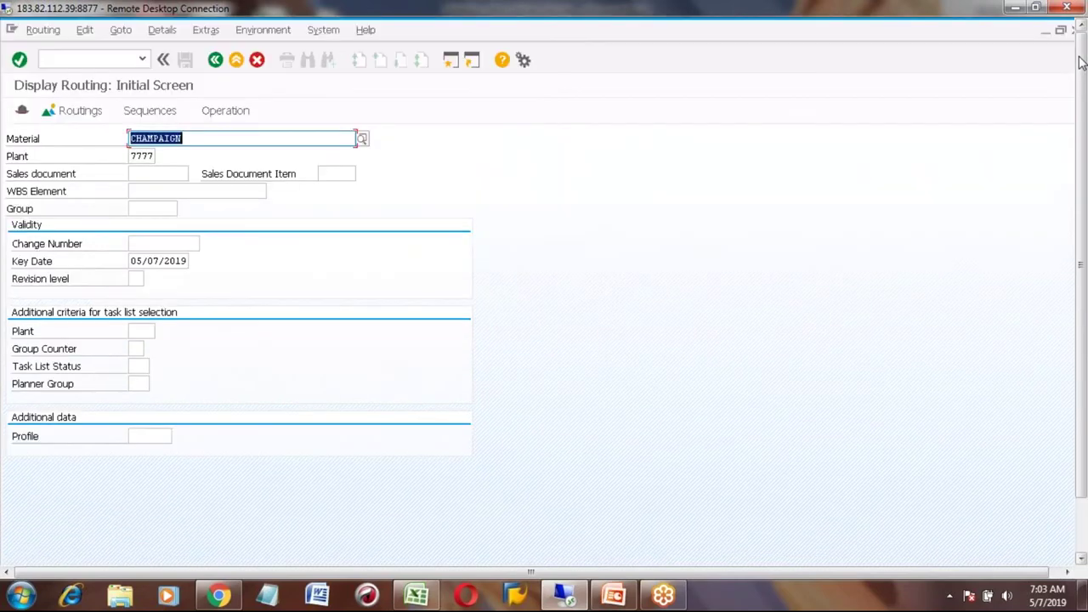
{"action": "left_click", "coordinate": [215, 59]}
{"action": "type", "text": "c"}
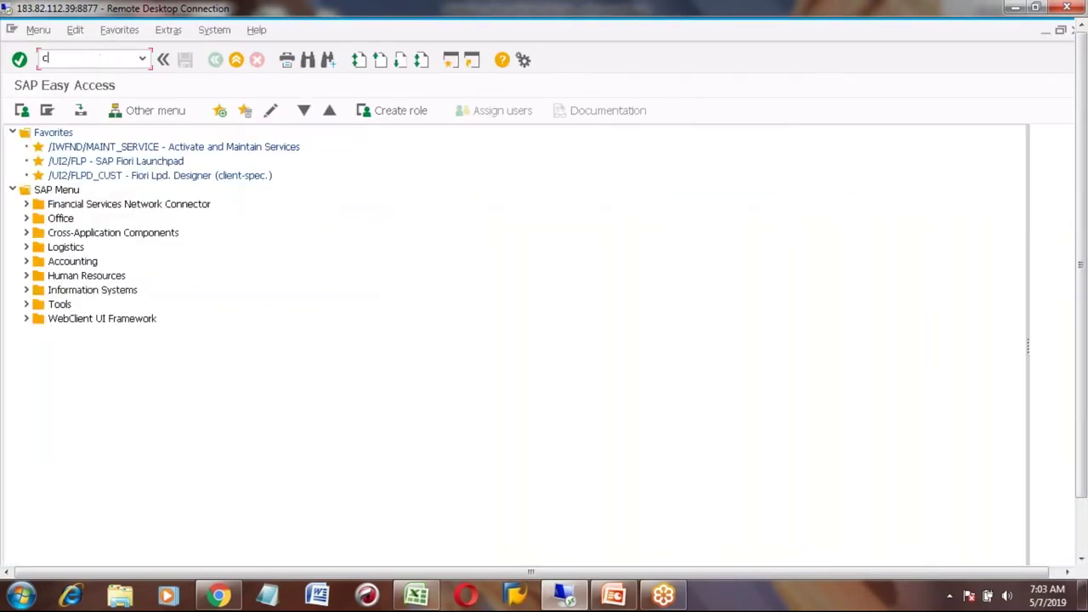
{"action": "type", "text": "203"}
{"action": "key", "text": "Return"}
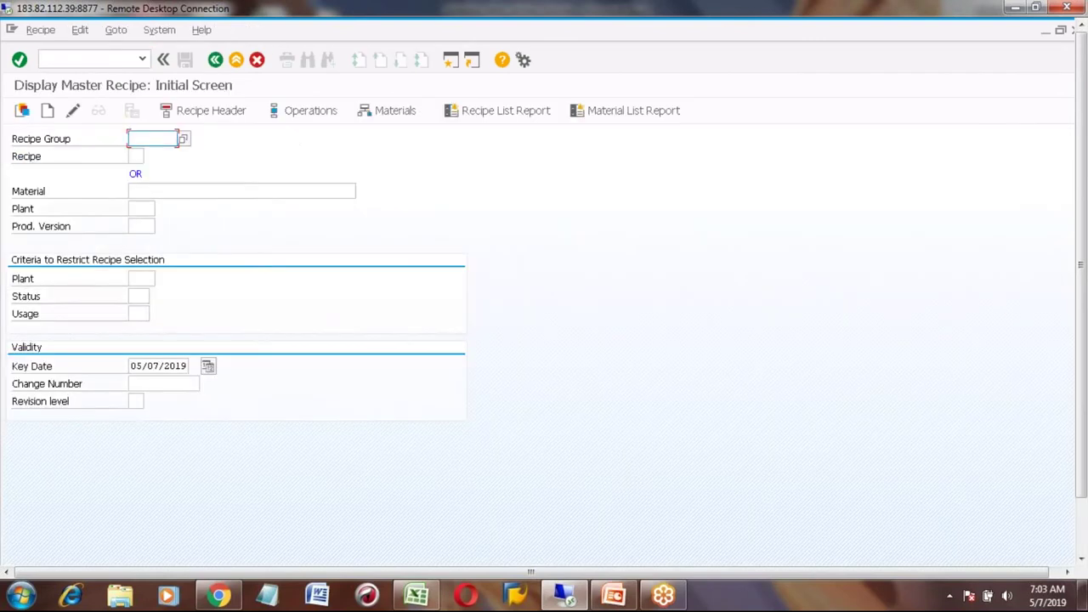
Step: Look up the CHAMPAIGN material for the master recipe by entering camp as the material
{"action": "left_click", "coordinate": [132, 190]}
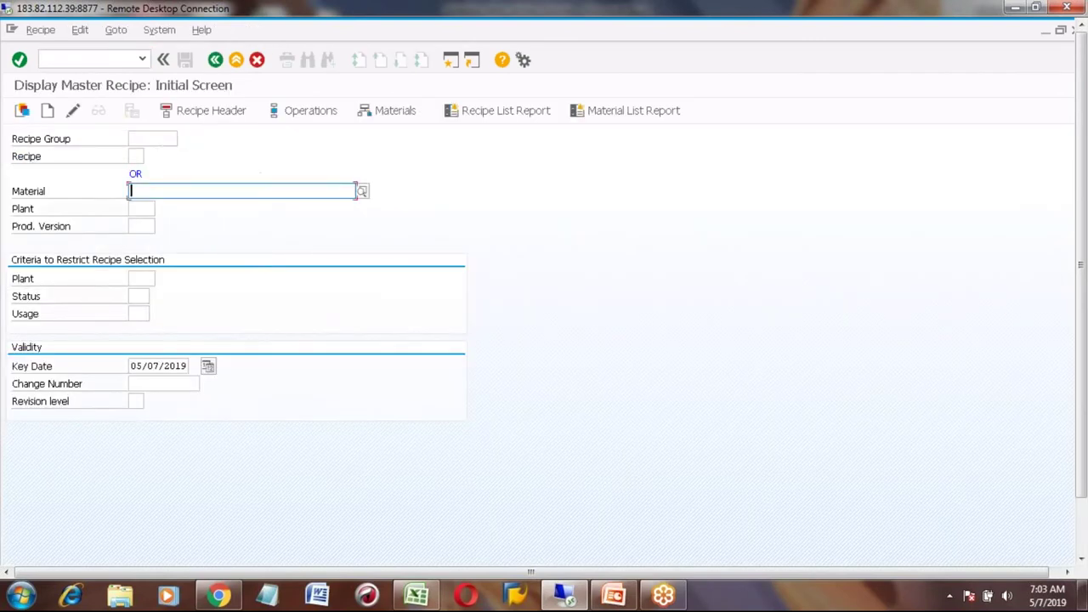
{"action": "type", "text": "camp"}
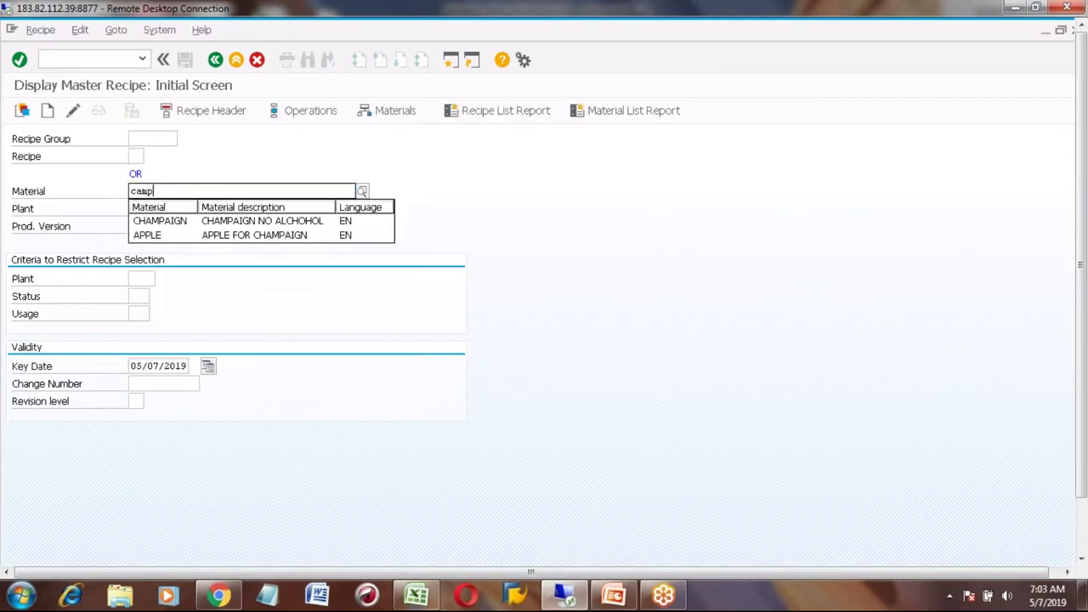
Step: Look up the master recipes for material CHAMPAIGN in plant 7777 and view the operations of recipe group 50000025
{"action": "key", "text": "Down"}
{"action": "key", "text": "Return"}
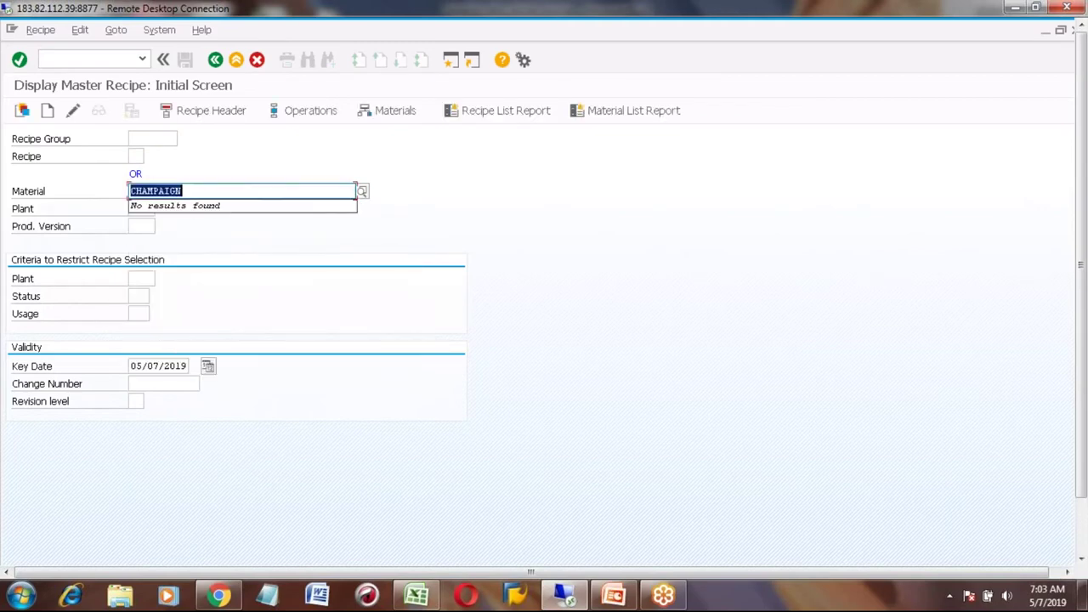
{"action": "left_click", "coordinate": [141, 208]}
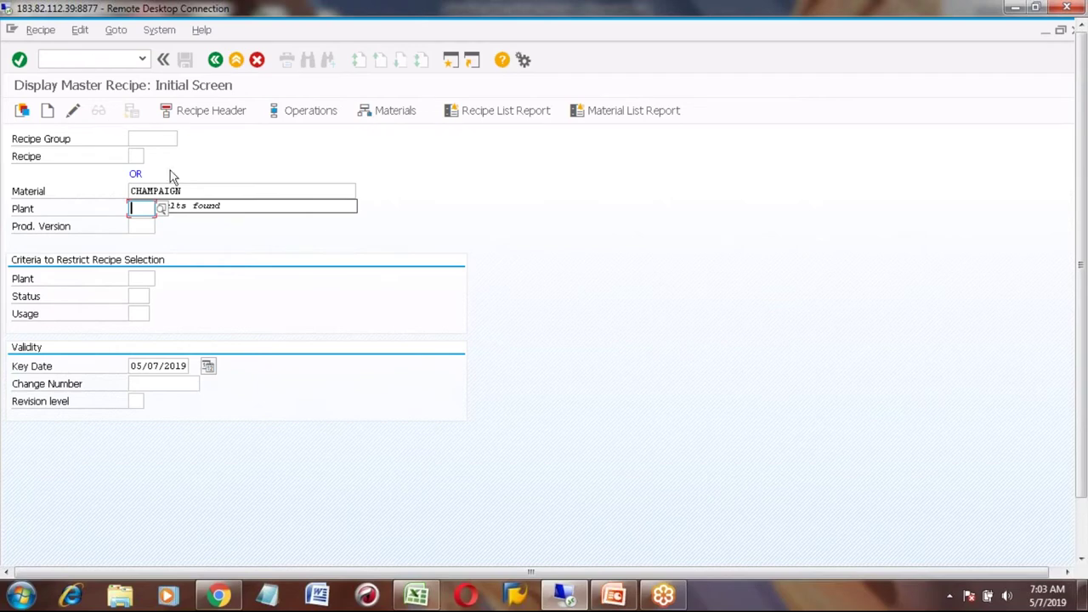
{"action": "left_click", "coordinate": [144, 227]}
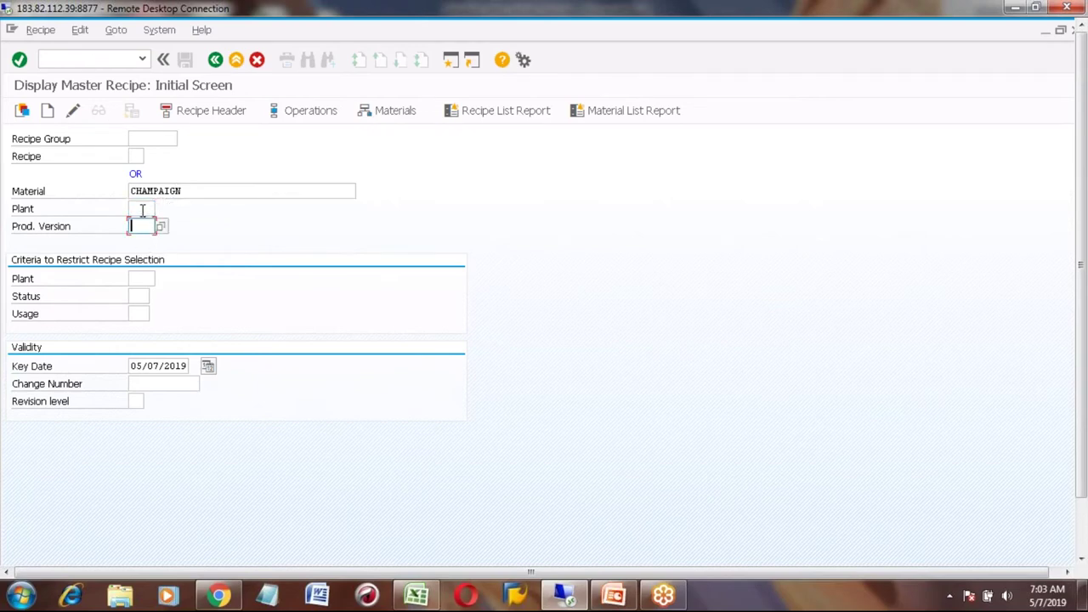
{"action": "left_click", "coordinate": [143, 209]}
{"action": "type", "text": "7777"}
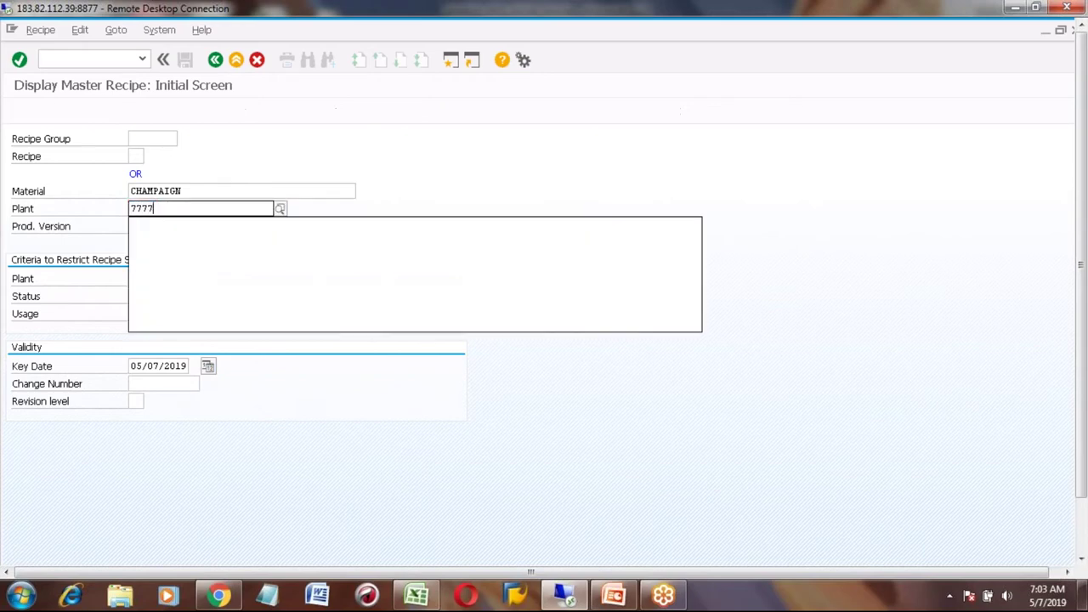
{"action": "key", "text": "Return"}
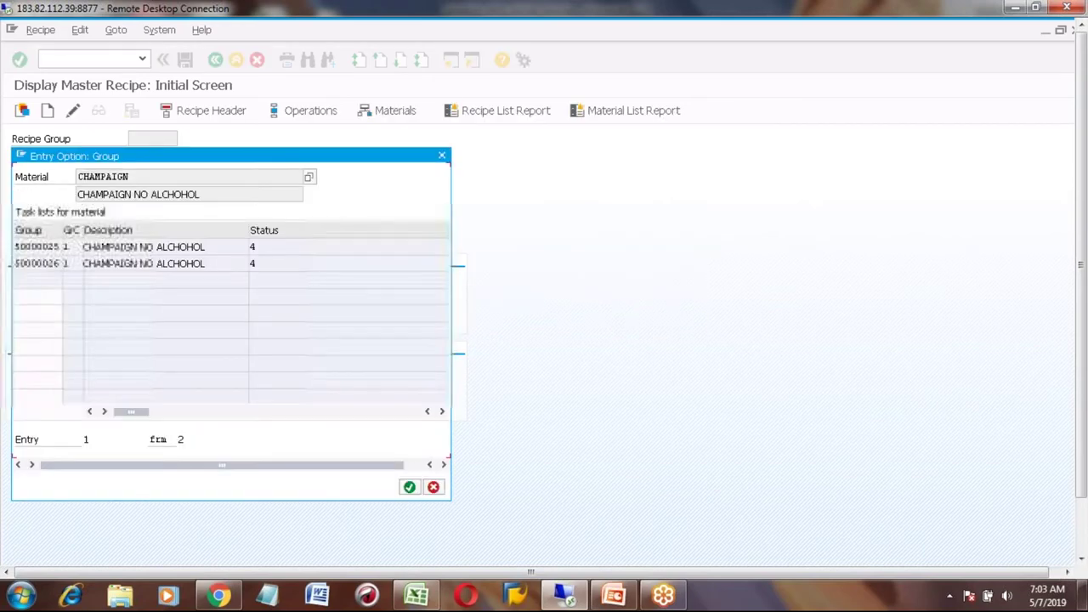
{"action": "double_click", "coordinate": [49, 246]}
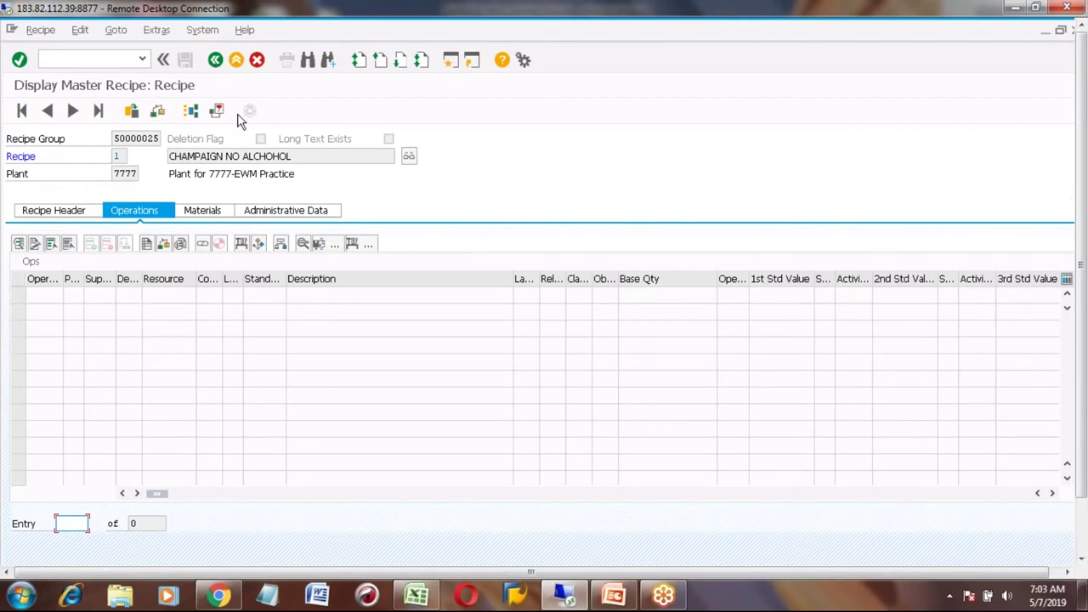
{"action": "left_click", "coordinate": [215, 59]}
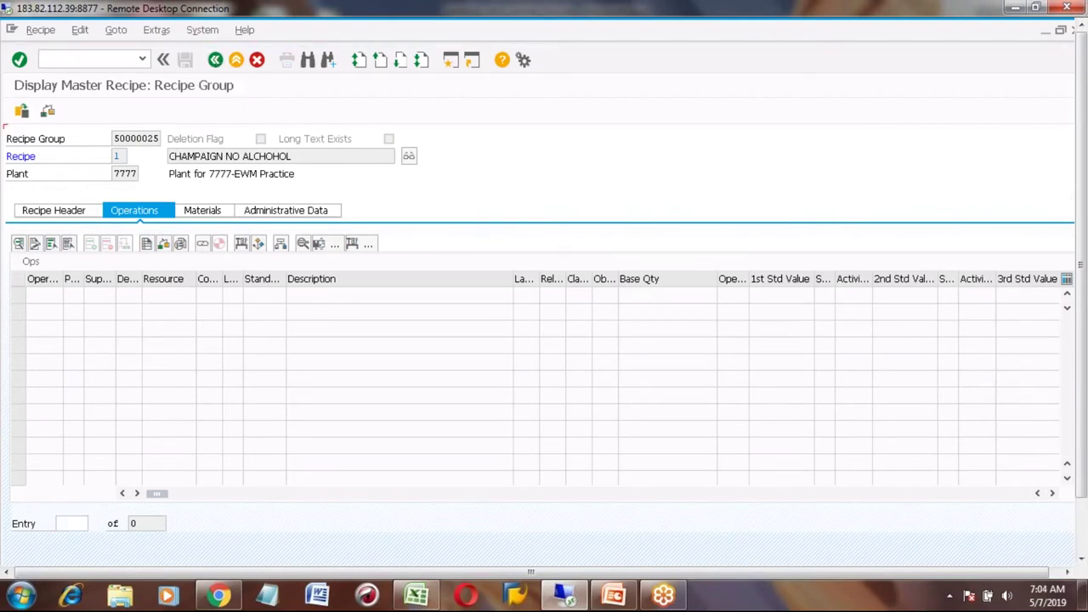
{"action": "left_click", "coordinate": [216, 61]}
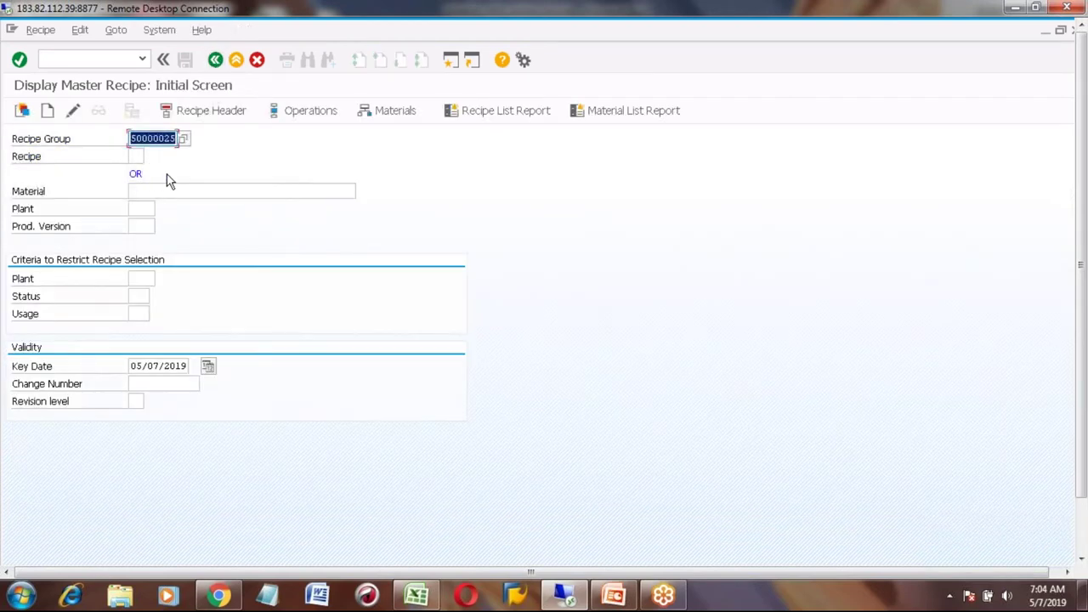
Step: Try to display recipe 2 of recipe group 50000025
{"action": "left_click", "coordinate": [135, 157]}
{"action": "type", "text": "2"}
{"action": "key", "text": "Return"}
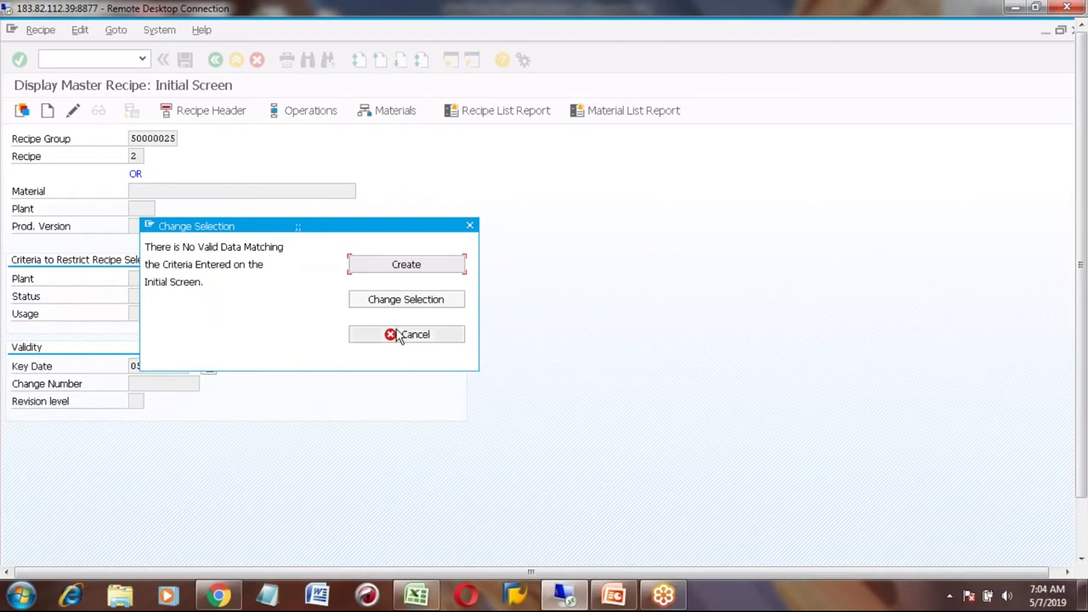
{"action": "left_click", "coordinate": [400, 335]}
Step: Clear the recipe group and recipe selection, and choose CHAMPAIGN as the material
{"action": "key", "text": "BackSpace"}
{"action": "key", "text": "Tab"}
{"action": "key", "text": "BackSpace"}
{"action": "key", "text": "Tab"}
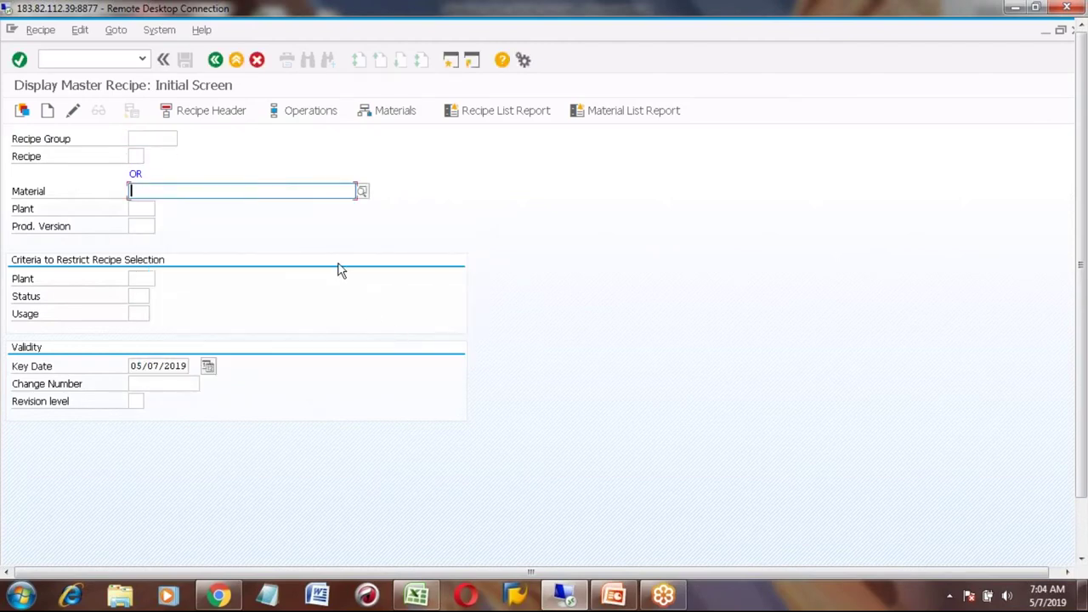
{"action": "key", "text": "BackSpace"}
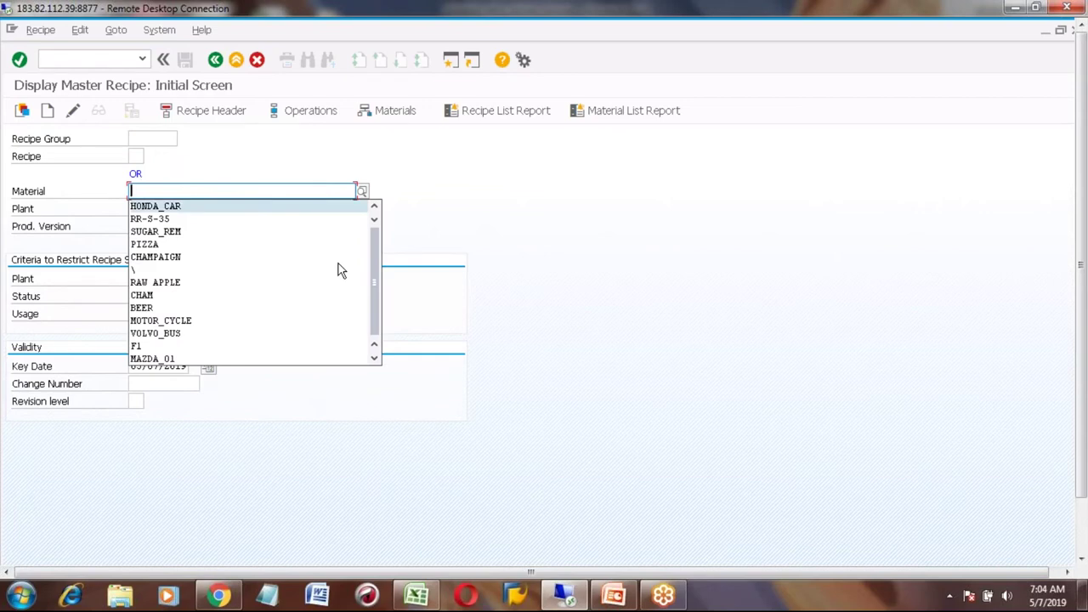
{"action": "type", "text": "ch"}
{"action": "key", "text": "Down"}
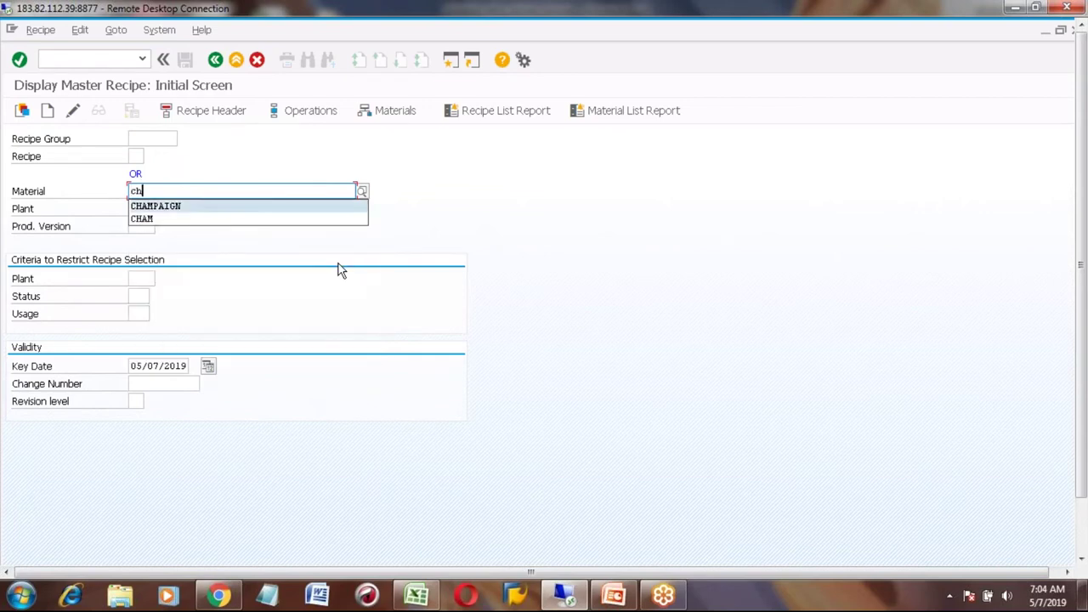
{"action": "key", "text": "Return"}
{"action": "key", "text": "Tab"}
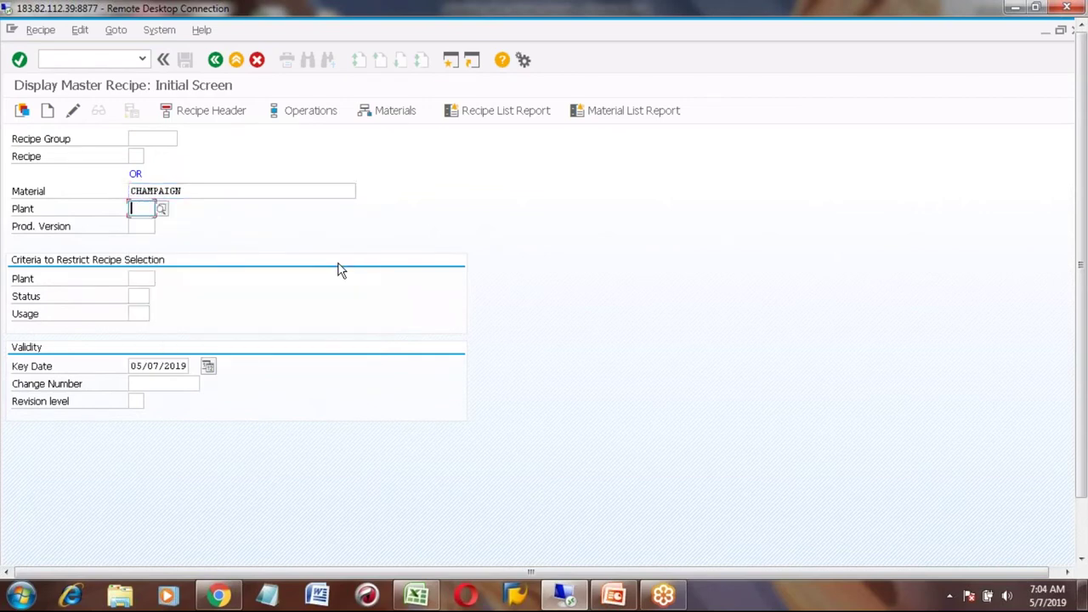
Step: Set the plant to 7777 and open recipe group 50000026 from the material's task lists
{"action": "type", "text": "7777"}
{"action": "key", "text": "Return"}
{"action": "key", "text": "Return"}
{"action": "double_click", "coordinate": [38, 262]}
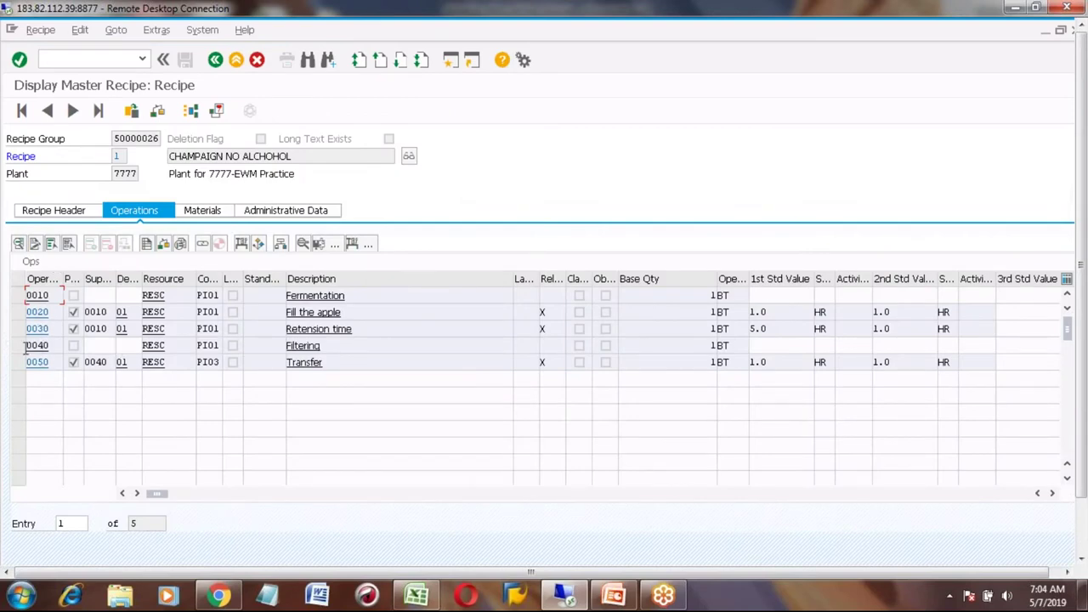
Step: Inspect the standard value key words of resource RESC used by the "Fill the apple" operation, and return to the recipe
{"action": "left_click", "coordinate": [18, 312]}
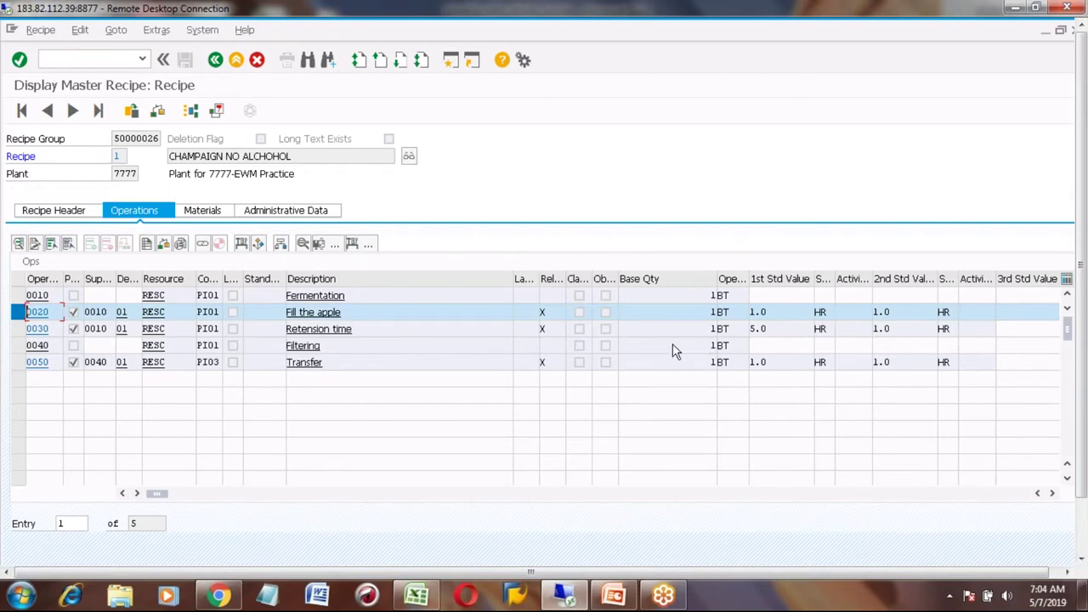
{"action": "double_click", "coordinate": [152, 312]}
{"action": "left_click", "coordinate": [58, 471]}
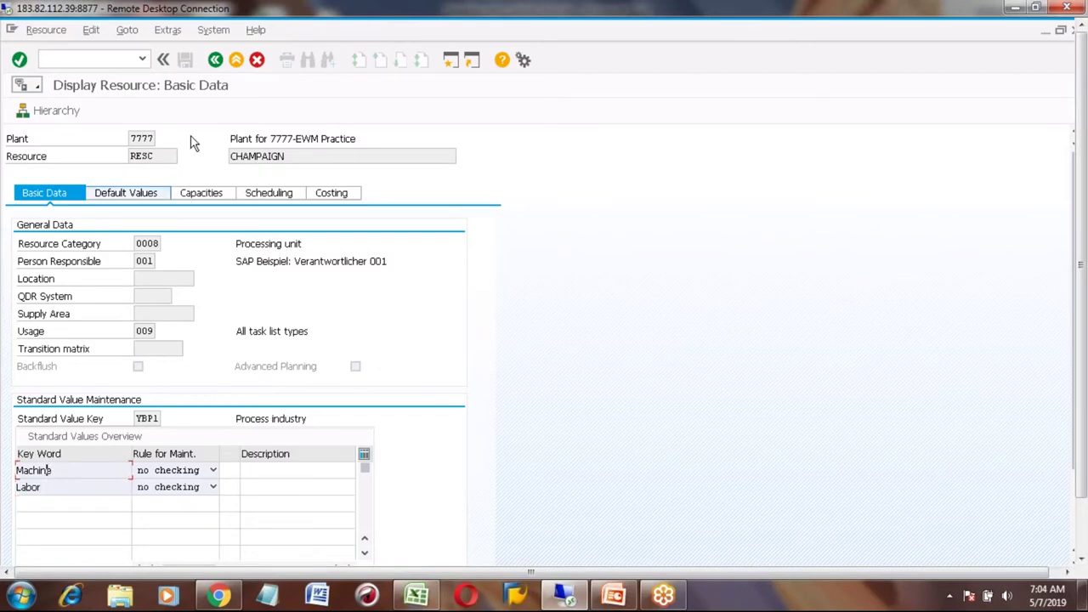
{"action": "left_click", "coordinate": [215, 60]}
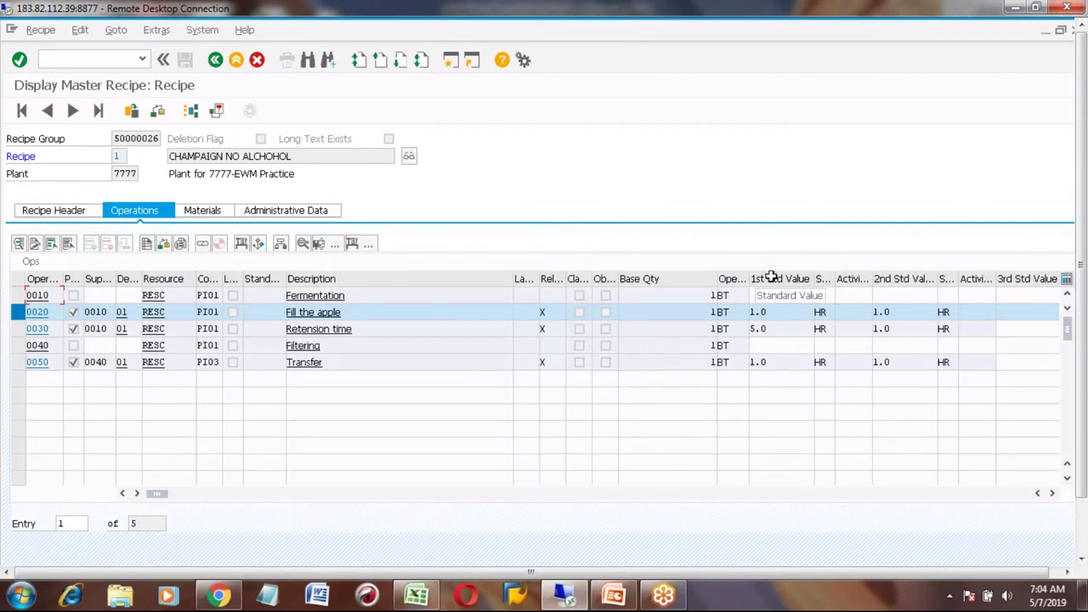
Step: Review the first standard values of operations 0020, 0030 and 0050, and leave the master recipe display
{"action": "left_click", "coordinate": [775, 313]}
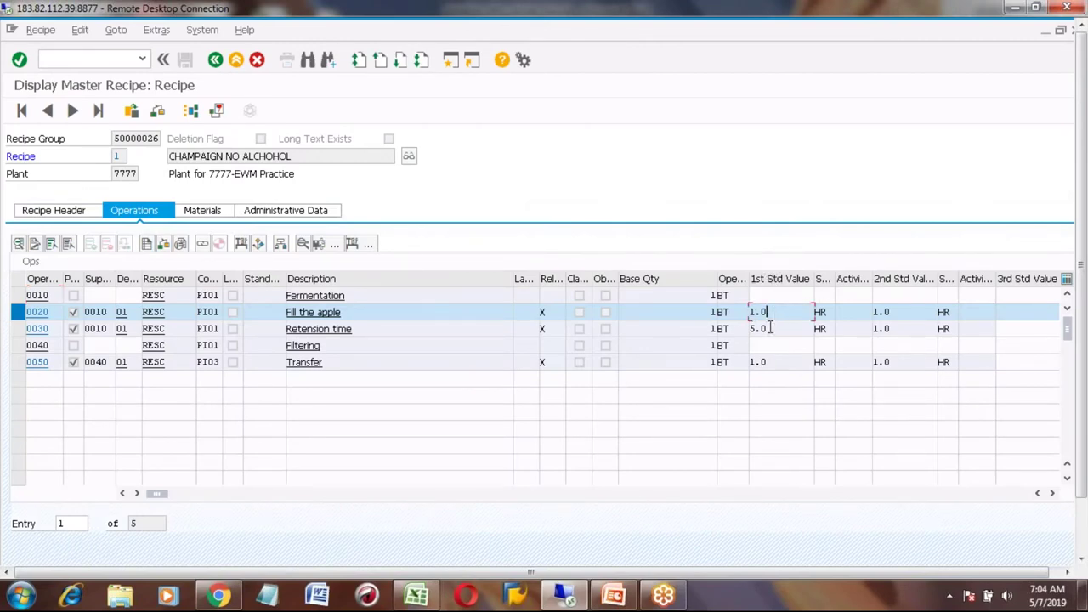
{"action": "left_click", "coordinate": [769, 362]}
{"action": "left_click", "coordinate": [765, 312]}
{"action": "left_click", "coordinate": [17, 328]}
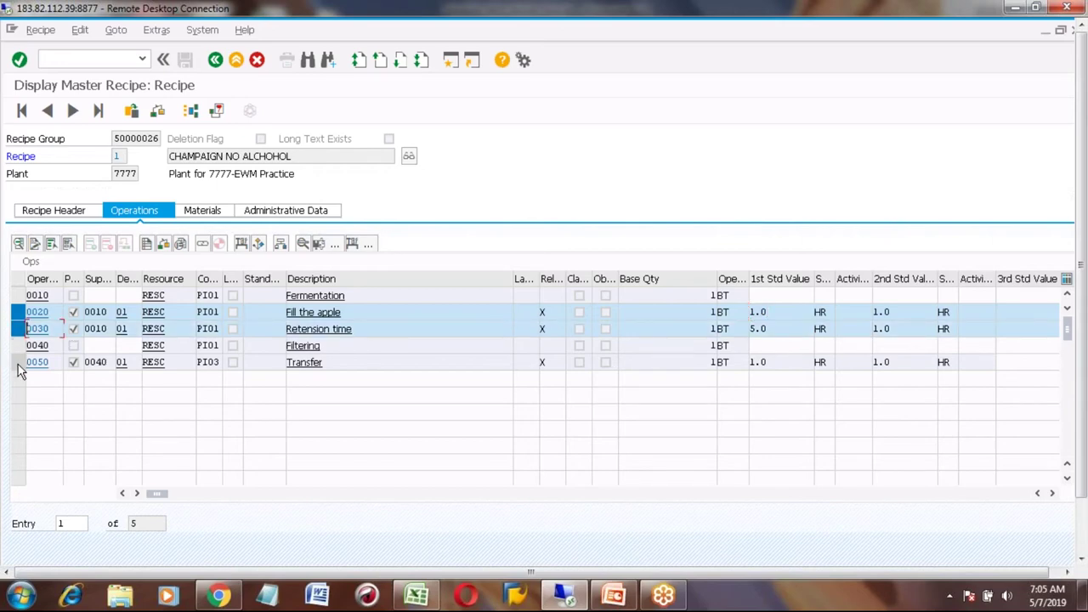
{"action": "left_click", "coordinate": [17, 362]}
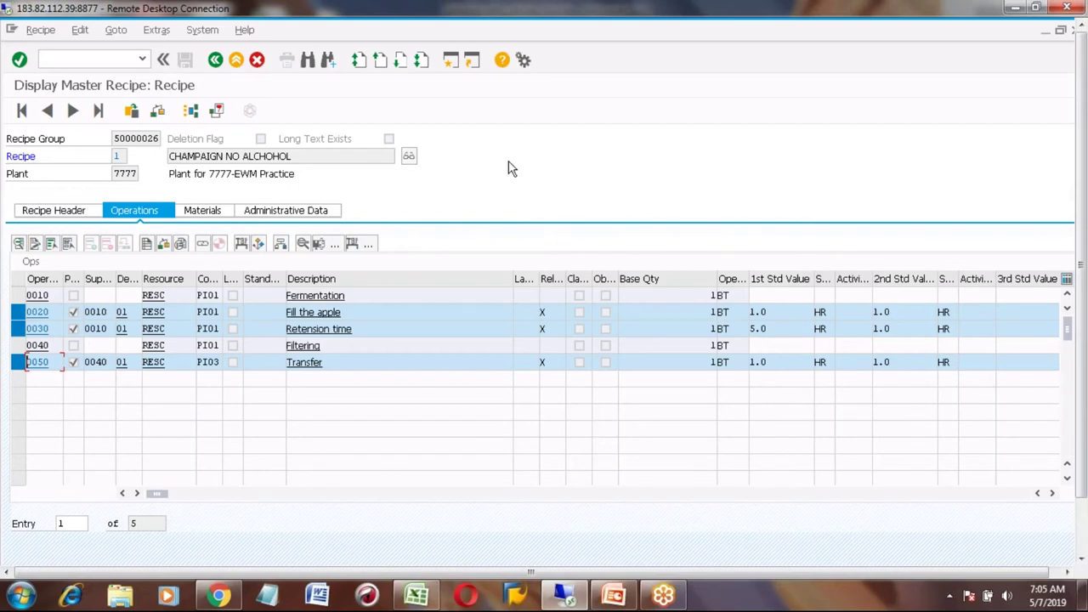
{"action": "left_click", "coordinate": [216, 61]}
{"action": "left_click", "coordinate": [216, 60]}
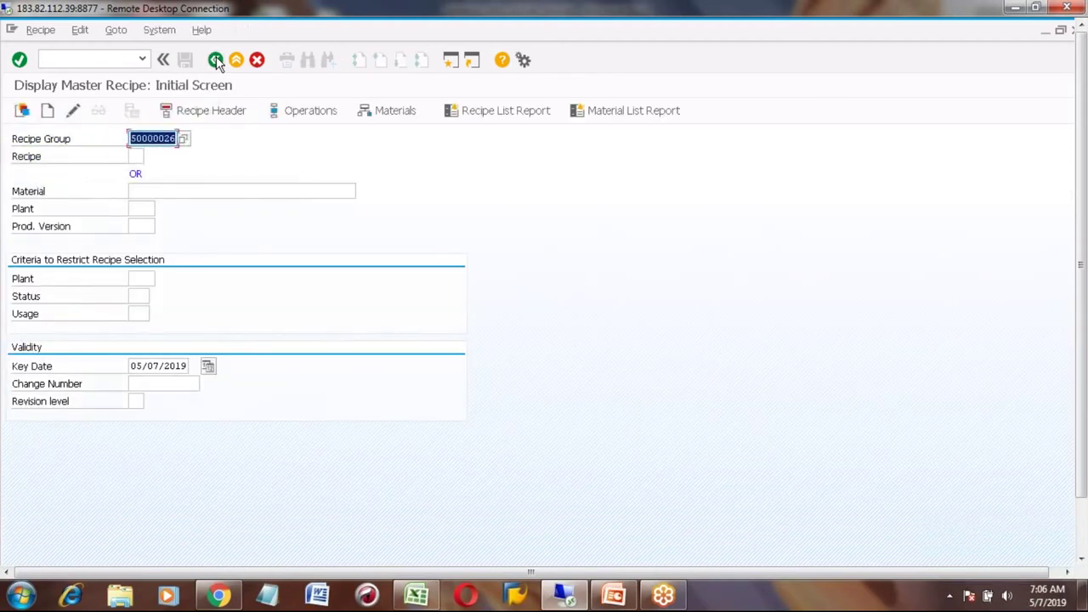
{"action": "left_click", "coordinate": [216, 60]}
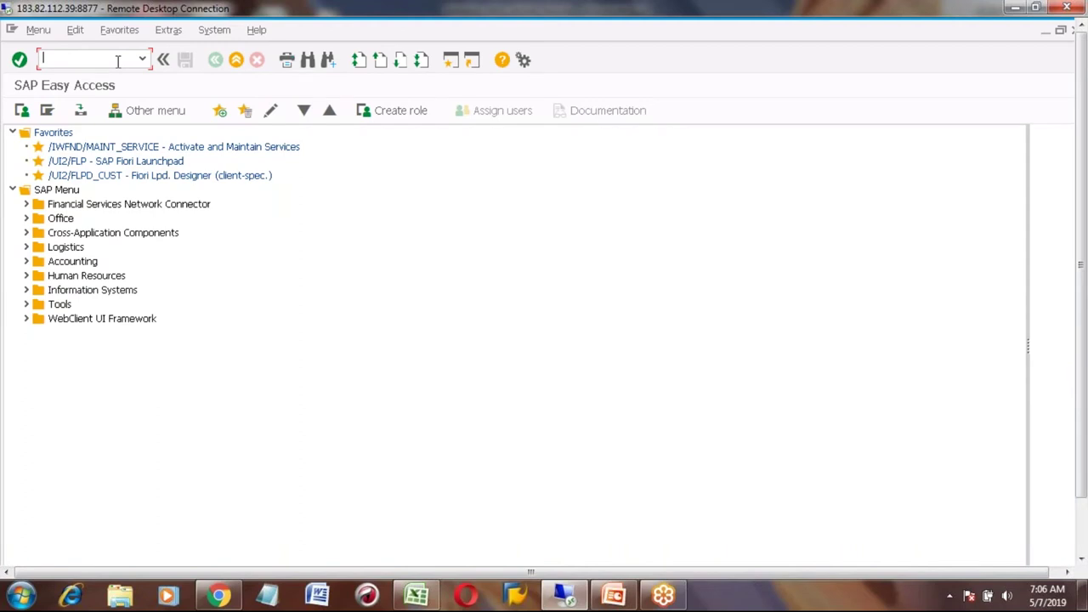
Step: Open the stock/requirements list with transaction code MD04
{"action": "type", "text": "ma"}
{"action": "key", "text": "BackSpace"}
{"action": "type", "text": "d04"}
{"action": "key", "text": "Return"}
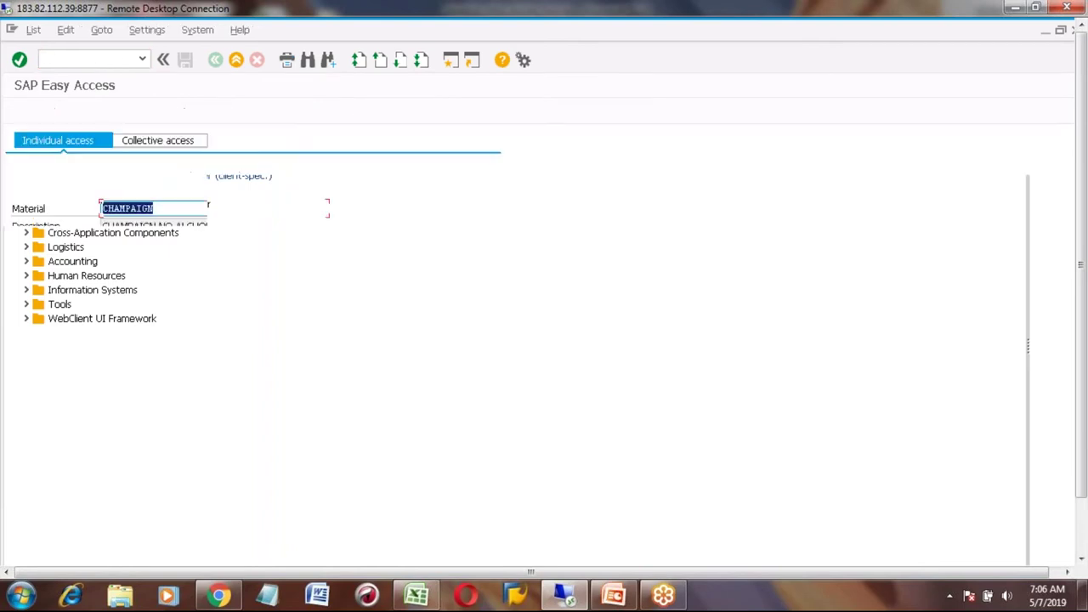
Step: Display the stock/requirements list for material RR-S-35 in plant 7777
{"action": "type", "text": "car"}
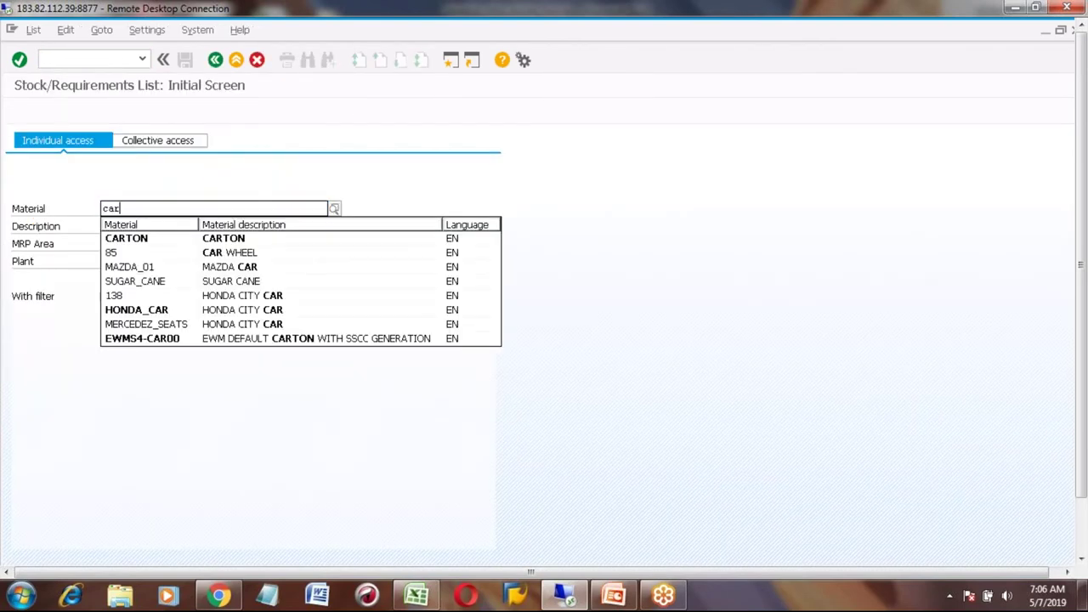
{"action": "type", "text": "r"}
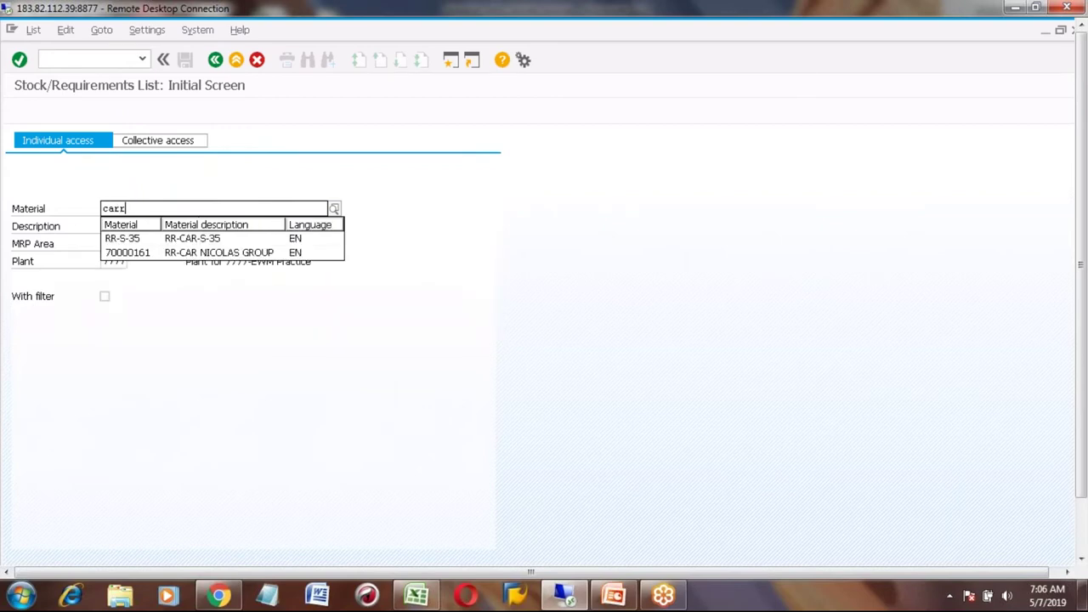
{"action": "key", "text": "Down"}
{"action": "key", "text": "Return"}
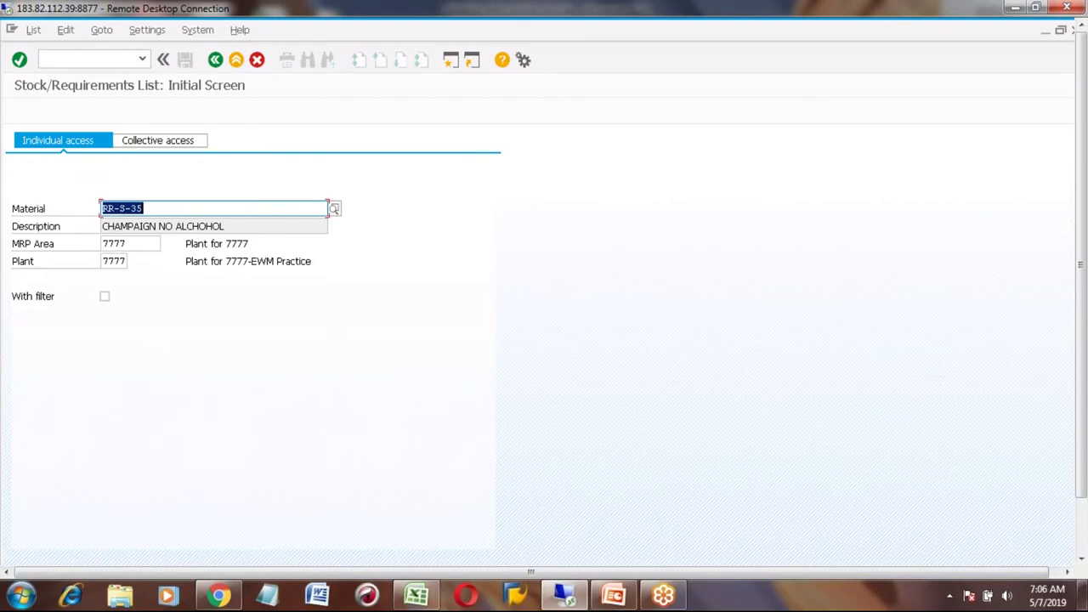
{"action": "left_click", "coordinate": [153, 140]}
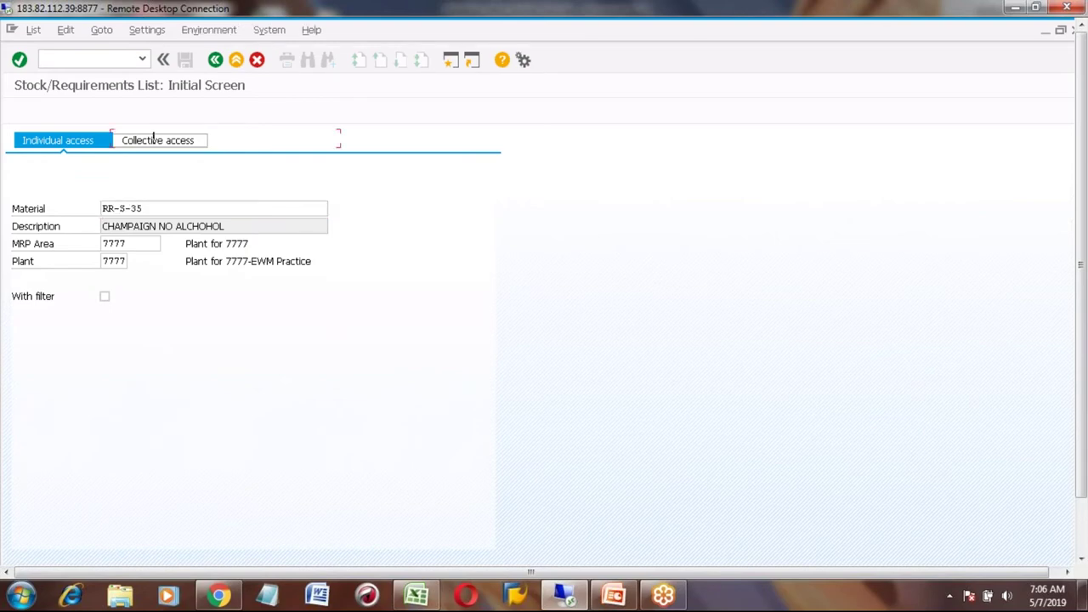
{"action": "key", "text": "Return"}
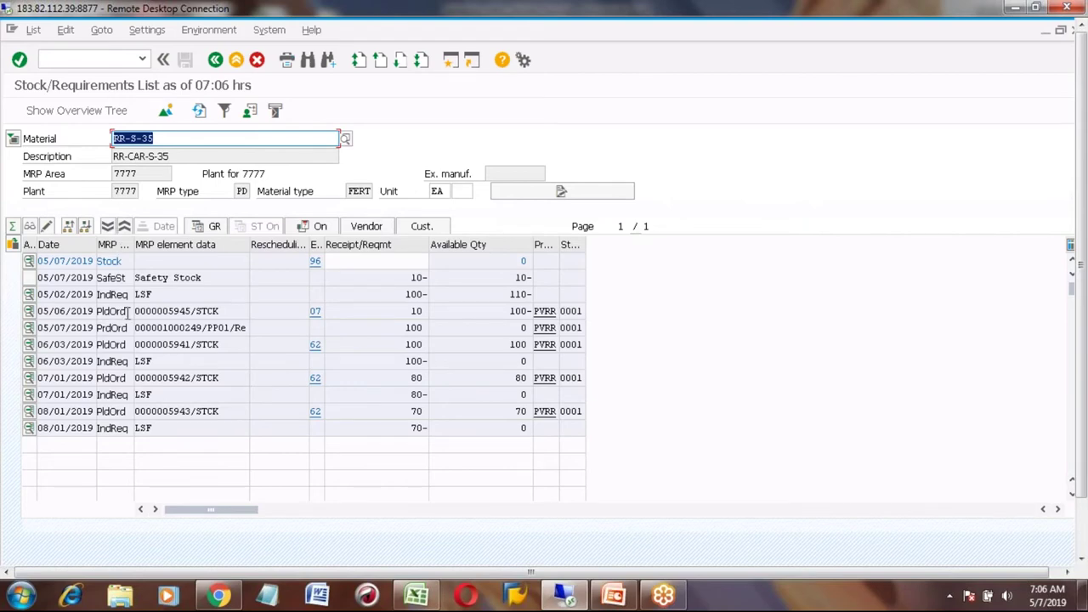
Step: Try to convert the planned order dated 05/06/2019 into a production order
{"action": "left_click", "coordinate": [154, 313]}
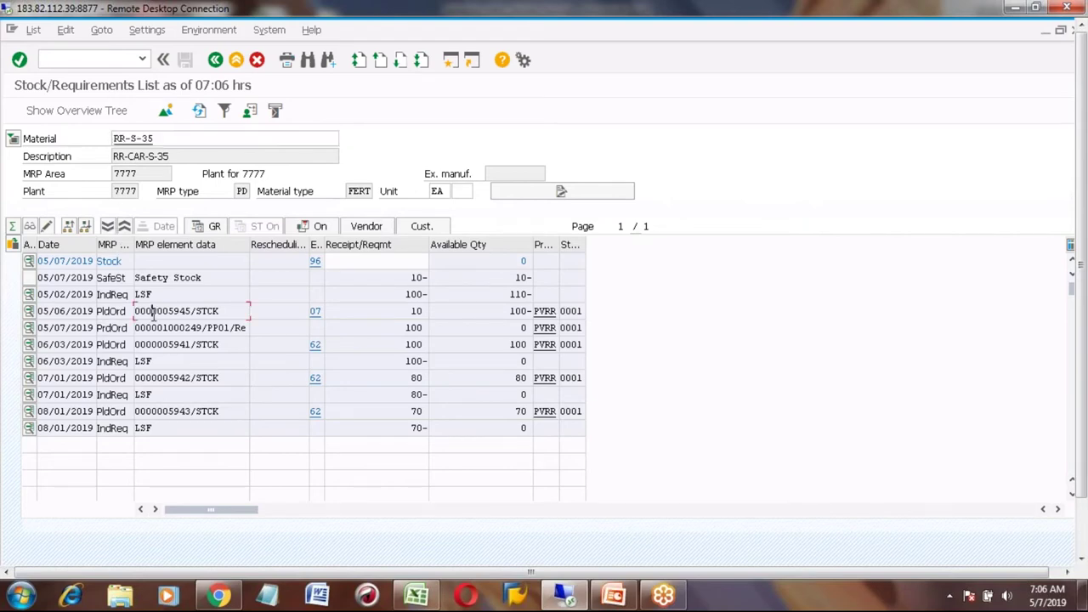
{"action": "left_click", "coordinate": [30, 314]}
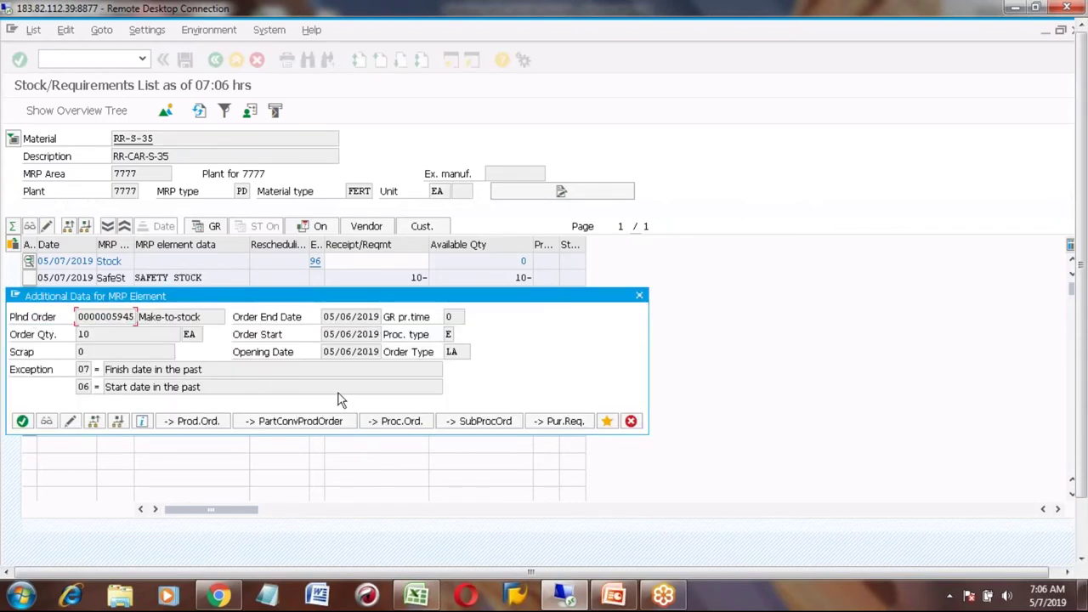
{"action": "left_click", "coordinate": [200, 425]}
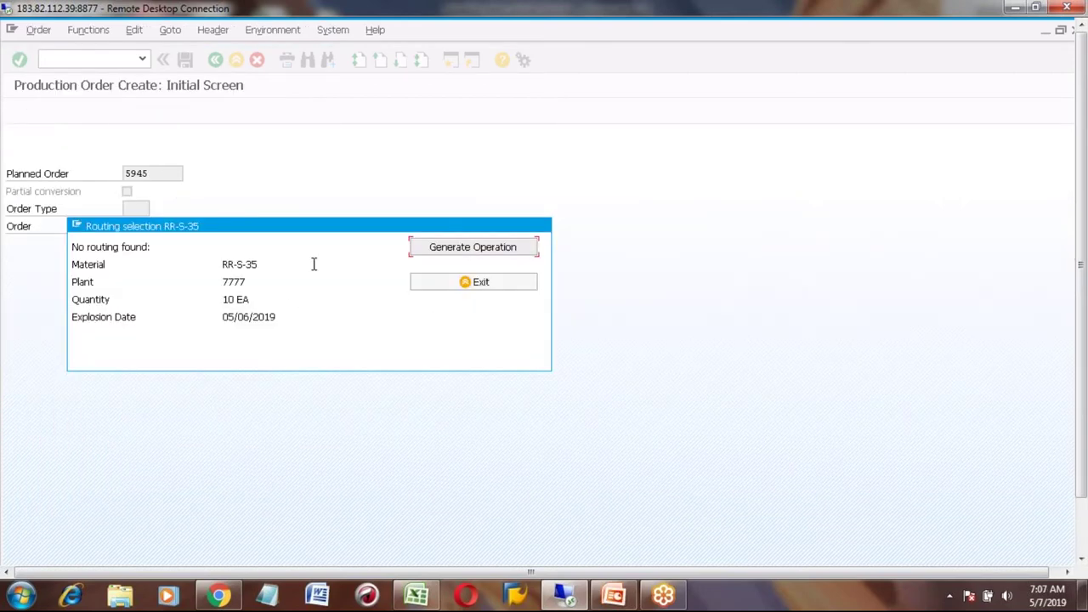
{"action": "left_click", "coordinate": [467, 282]}
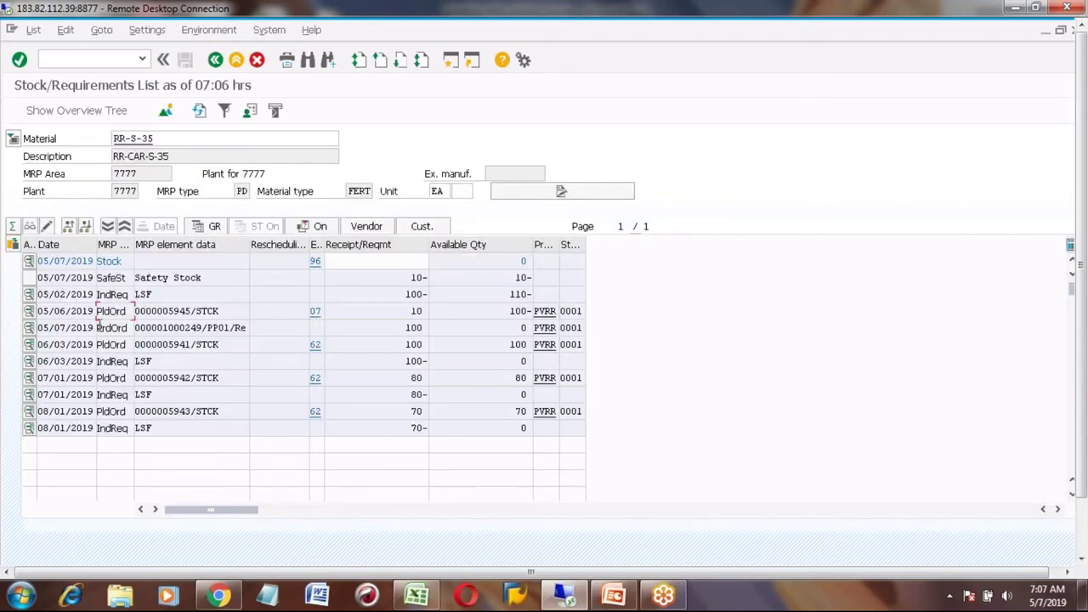
Step: Try to convert the planned order dated 07/01/2019 into a production order and exit the routing selection
{"action": "left_click", "coordinate": [55, 312]}
{"action": "left_click", "coordinate": [168, 328]}
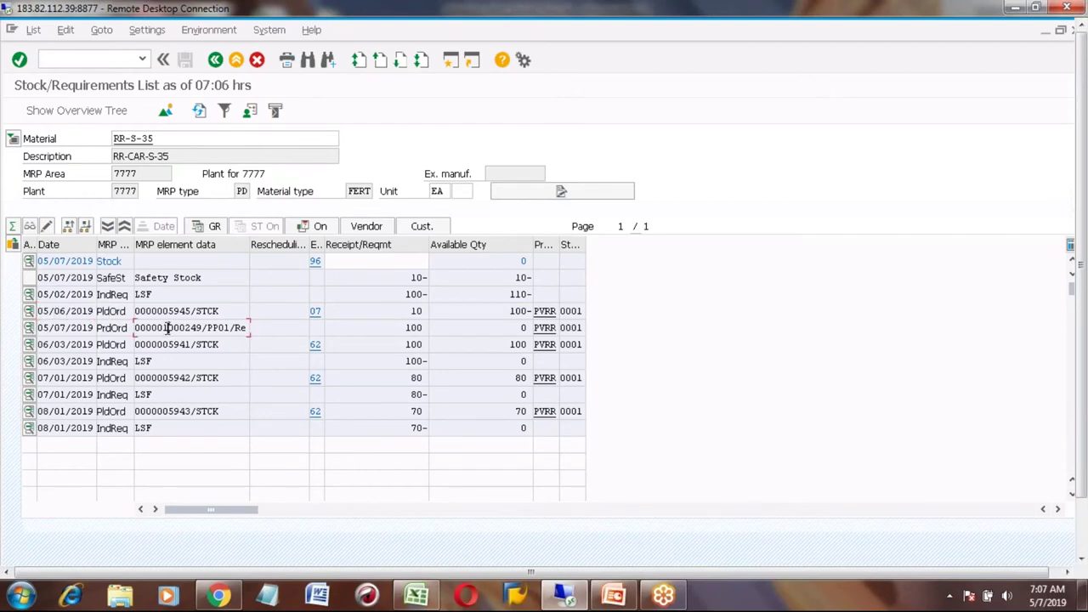
{"action": "left_click", "coordinate": [29, 381]}
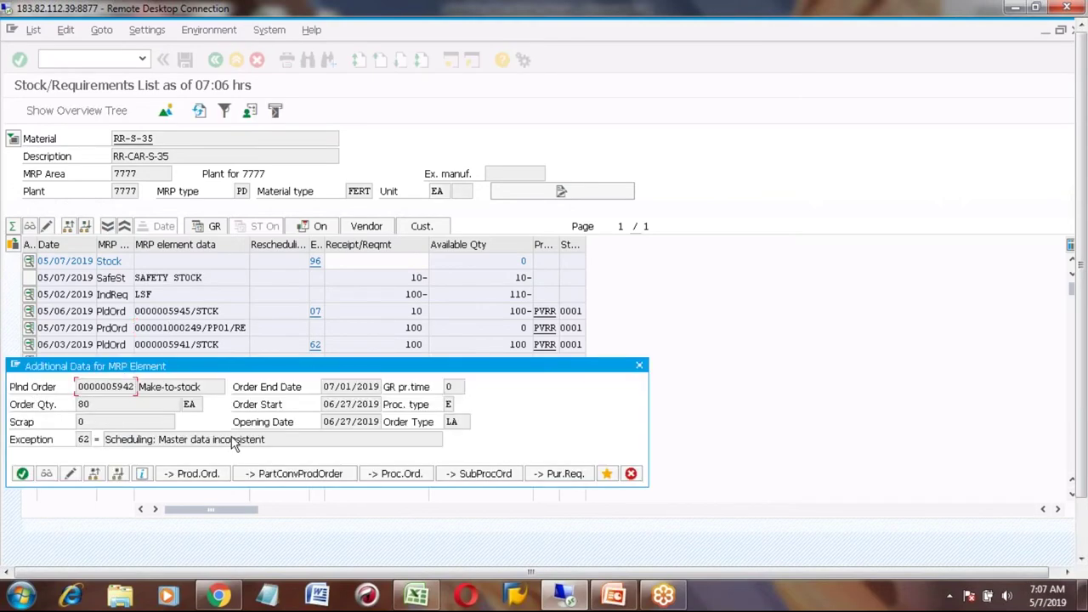
{"action": "left_click", "coordinate": [200, 476]}
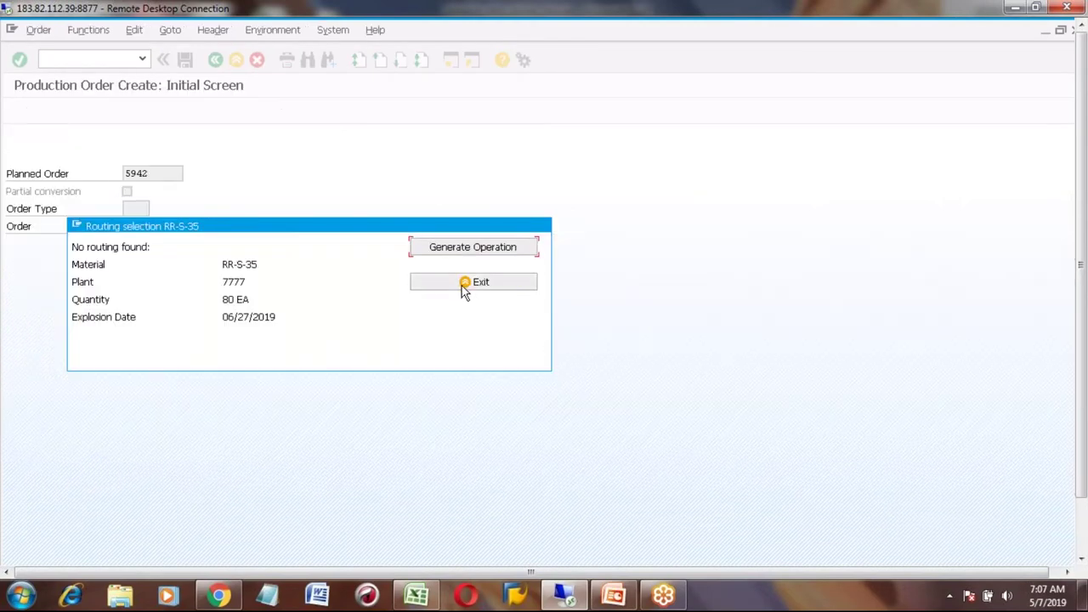
{"action": "left_click", "coordinate": [465, 289]}
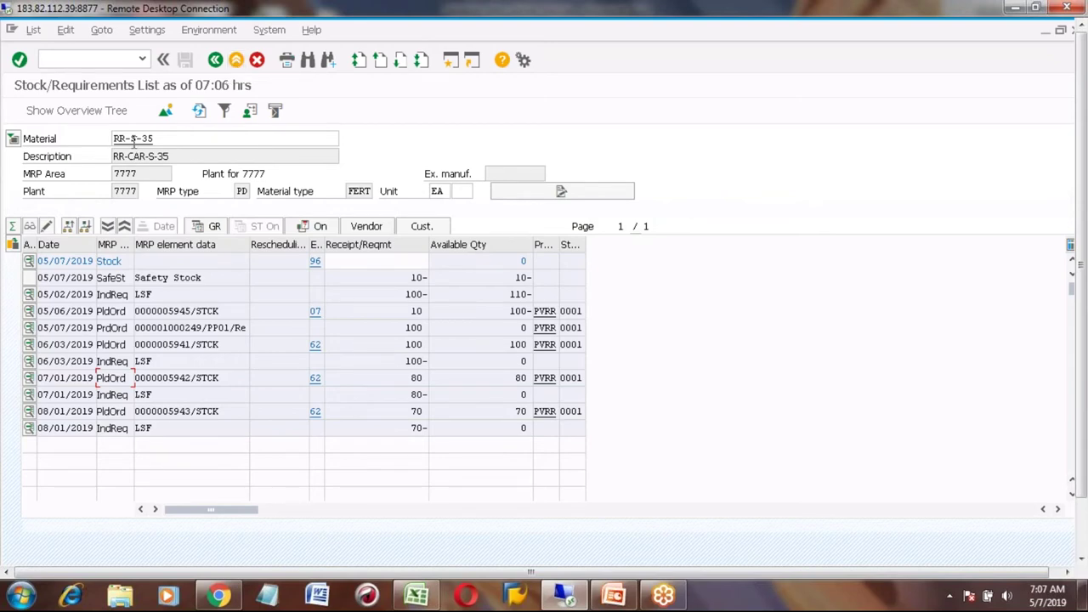
Step: Display the planned order dated 06/03/2019 and review its header and assignment data
{"action": "left_click", "coordinate": [28, 344]}
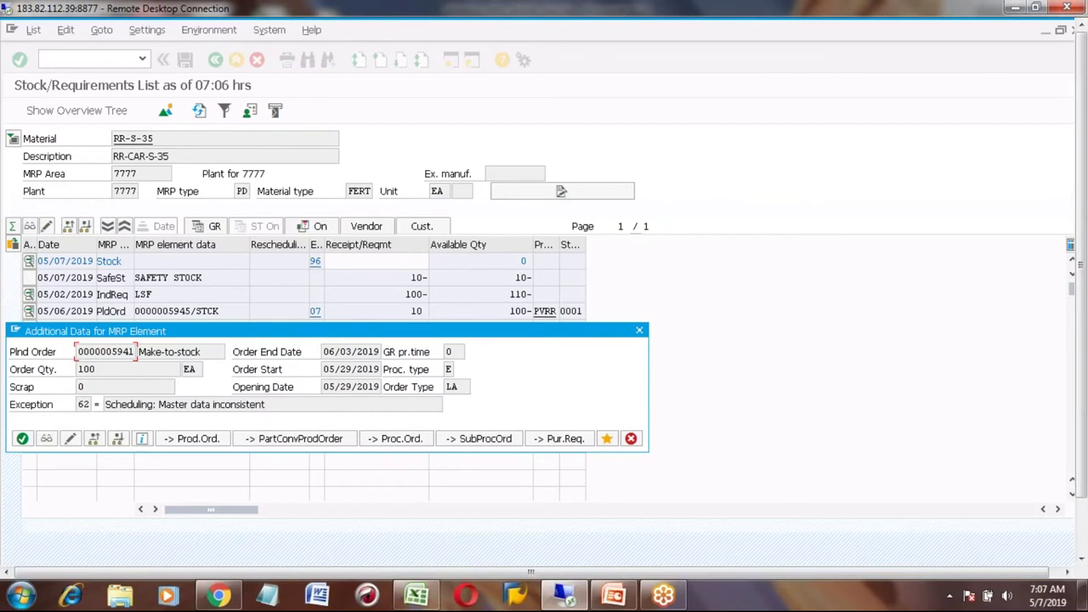
{"action": "left_click", "coordinate": [47, 440]}
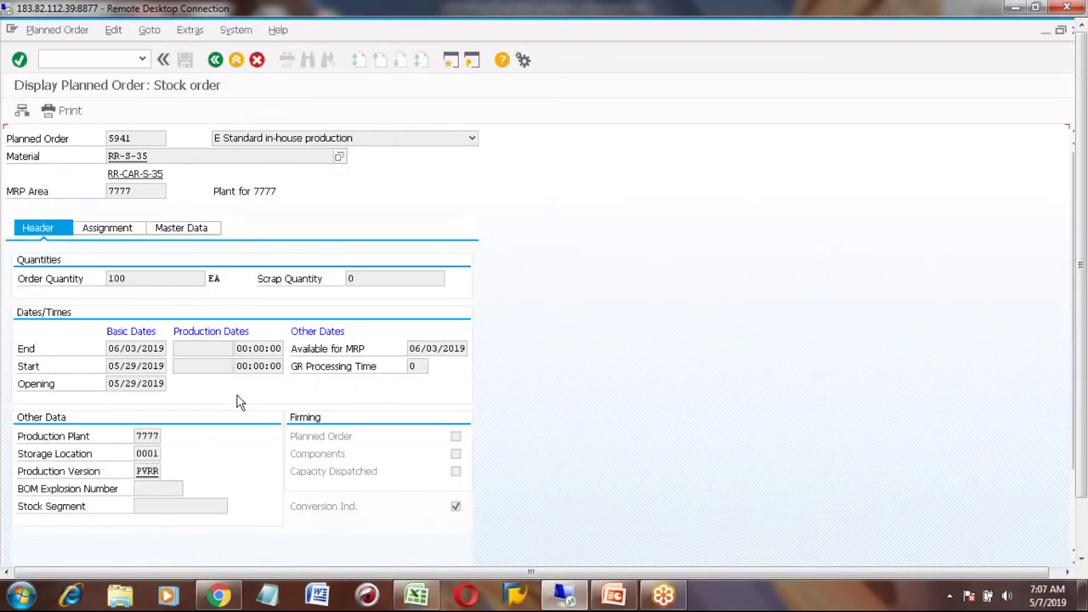
{"action": "left_click", "coordinate": [109, 229]}
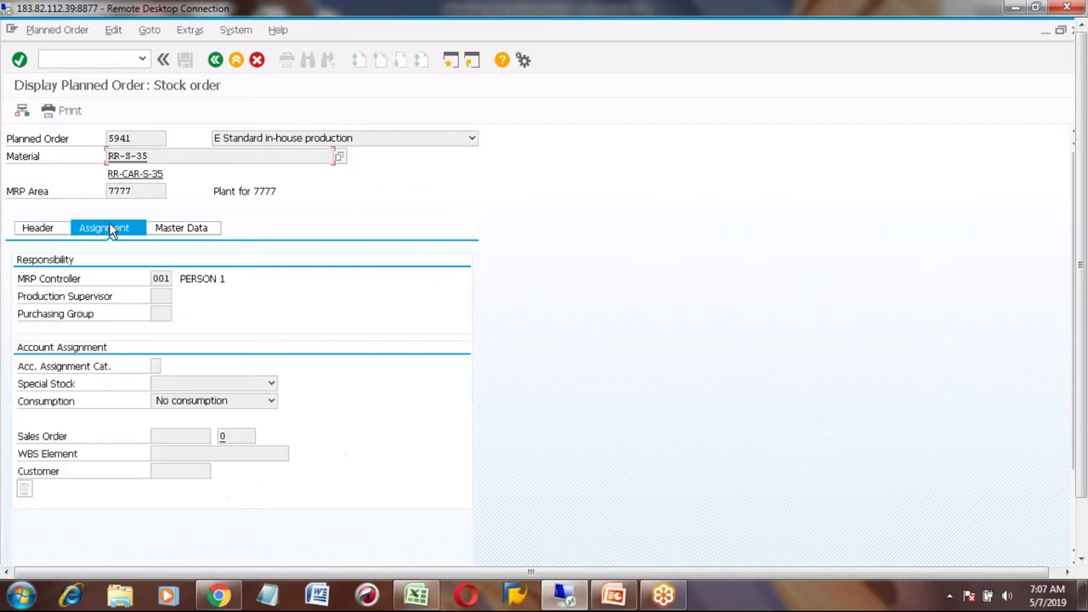
{"action": "left_click", "coordinate": [38, 230]}
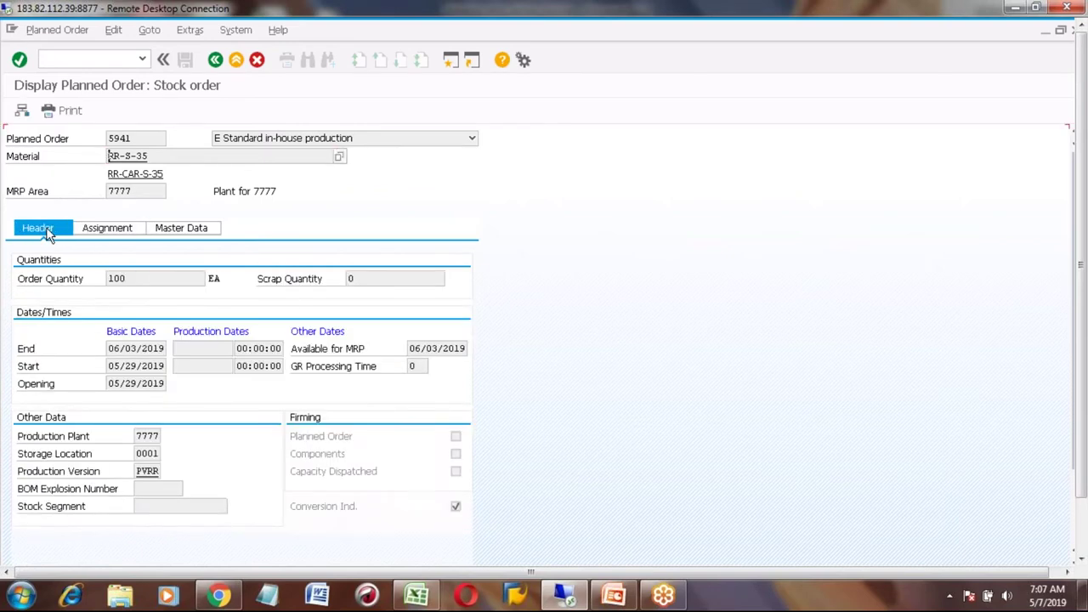
Step: Check production version PVRR from the planned order and close its details without saving
{"action": "left_click", "coordinate": [149, 471]}
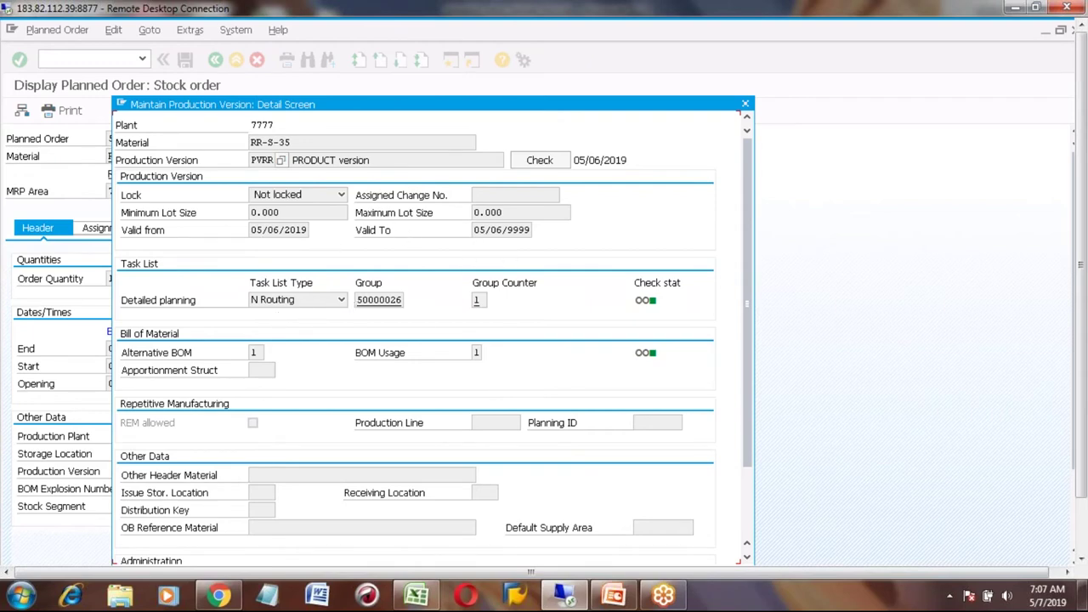
{"action": "left_click", "coordinate": [539, 160]}
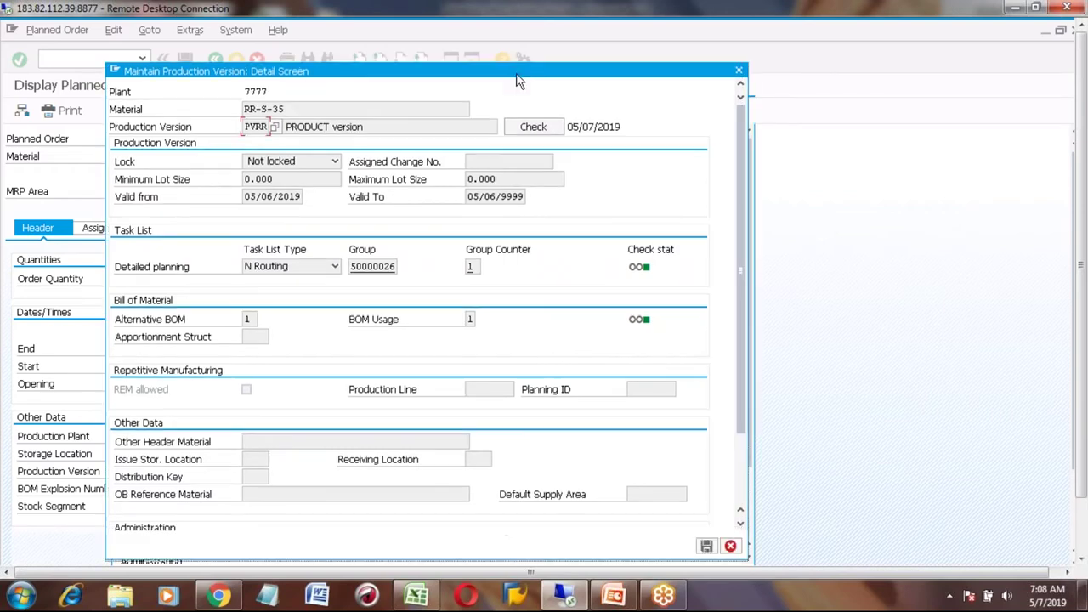
{"action": "left_click", "coordinate": [730, 546]}
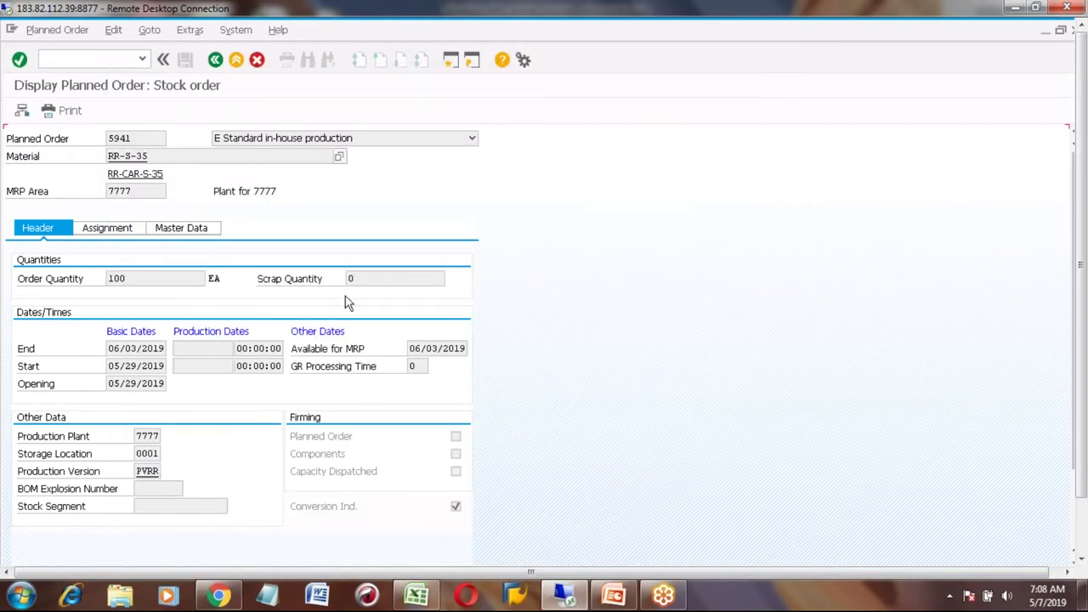
Step: Leave the planned order and the stock/requirements list, and open the Change Routing transaction
{"action": "left_click", "coordinate": [157, 156]}
{"action": "left_click_drag", "start_coordinate": [146, 155], "coordinate": [102, 155]}
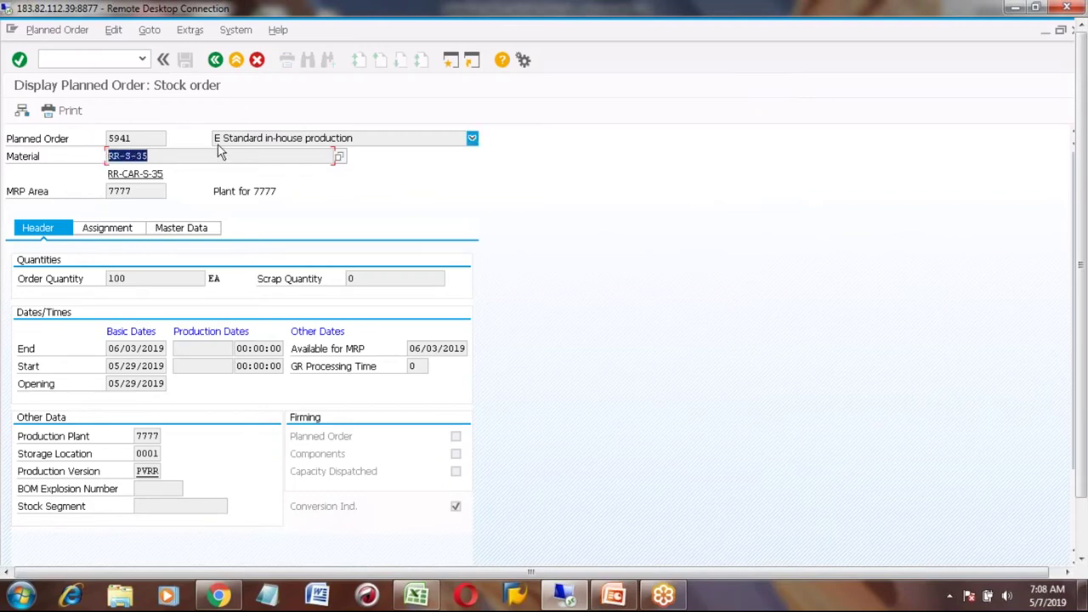
{"action": "left_click", "coordinate": [236, 60]}
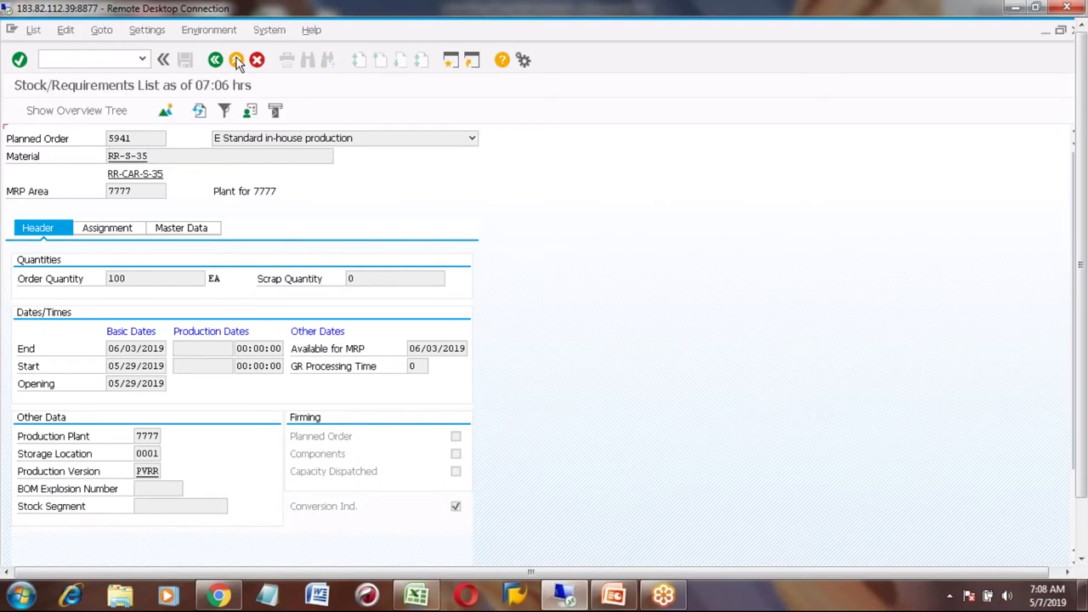
{"action": "left_click", "coordinate": [236, 60]}
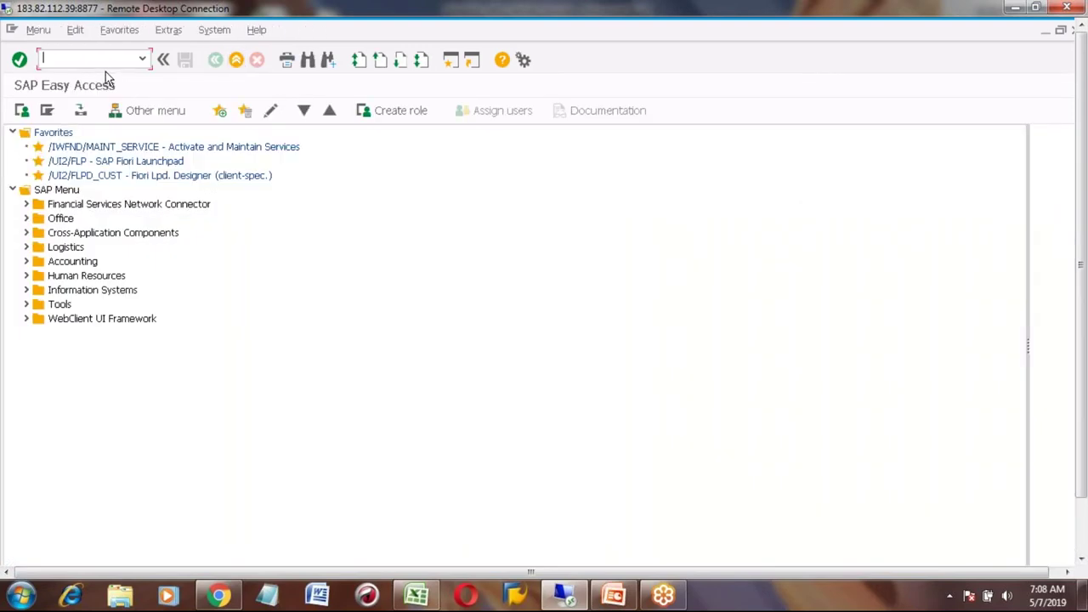
{"action": "type", "text": "ca03"}
{"action": "key", "text": "Return"}
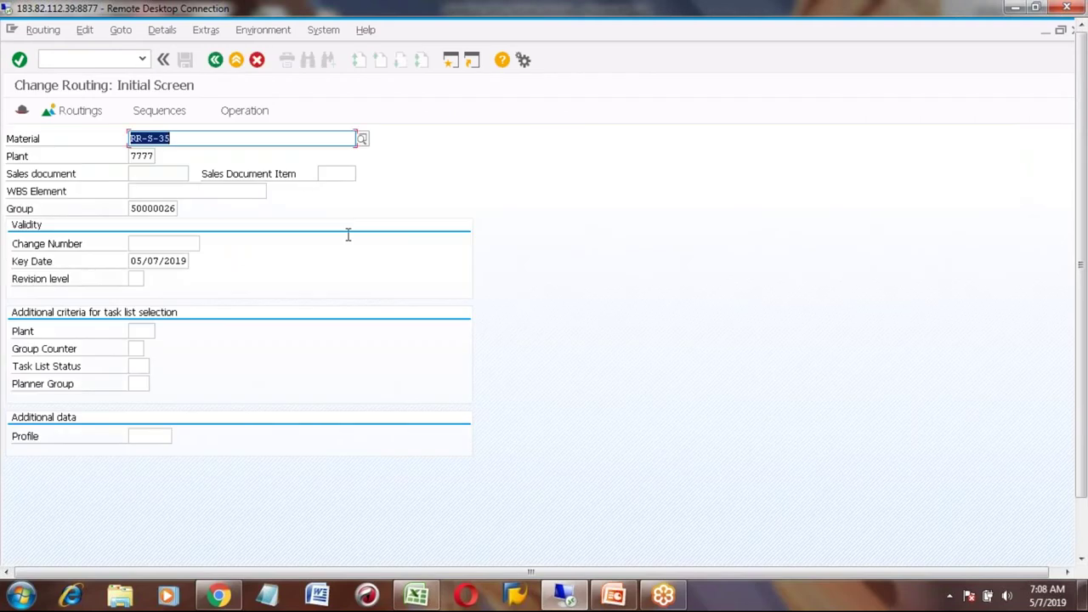
Step: Clear the group and open the routing operation overview for material RR-S-35 in plant 7777
{"action": "key", "text": "Tab"}
{"action": "key", "text": "Tab"}
{"action": "key", "text": "Tab"}
{"action": "key", "text": "Tab"}
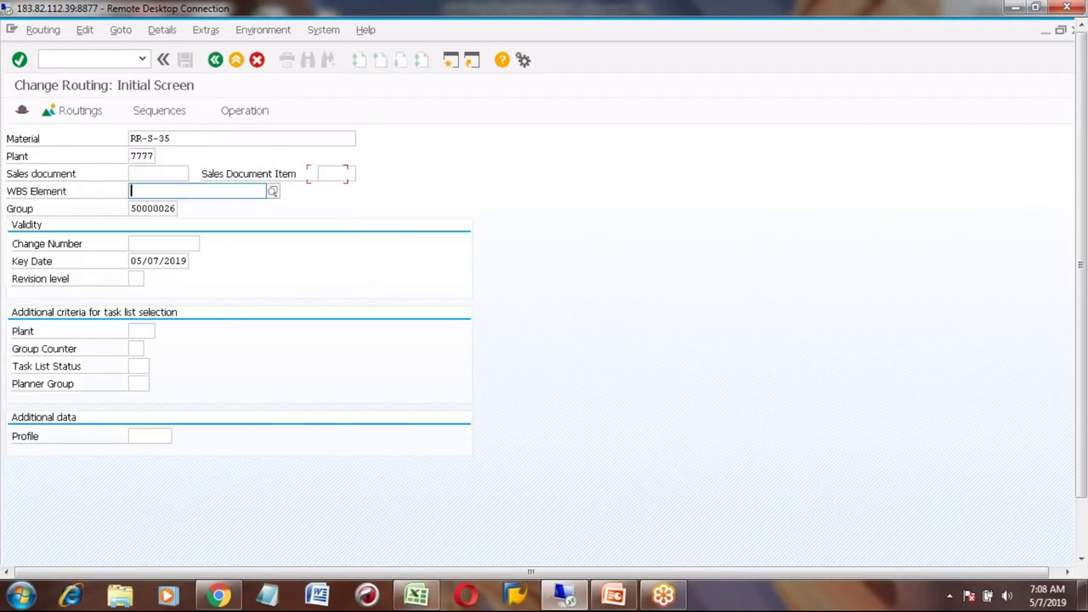
{"action": "key", "text": "Tab"}
{"action": "key", "text": "BackSpace"}
{"action": "key", "text": "Return"}
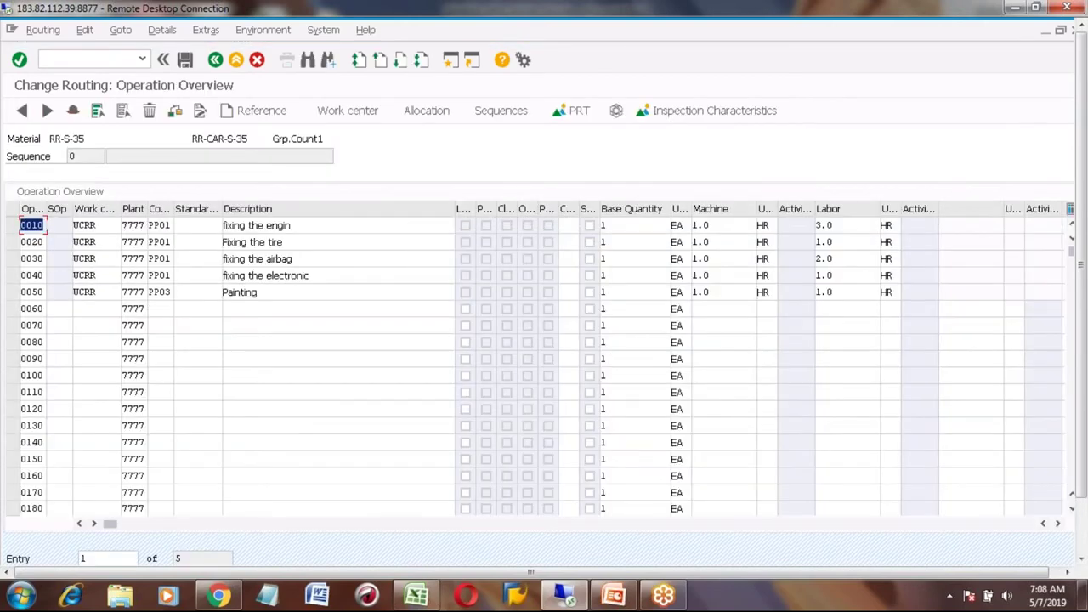
Step: Set the overall status to 4 in the RR-S-35 routing header
{"action": "left_click", "coordinate": [73, 114]}
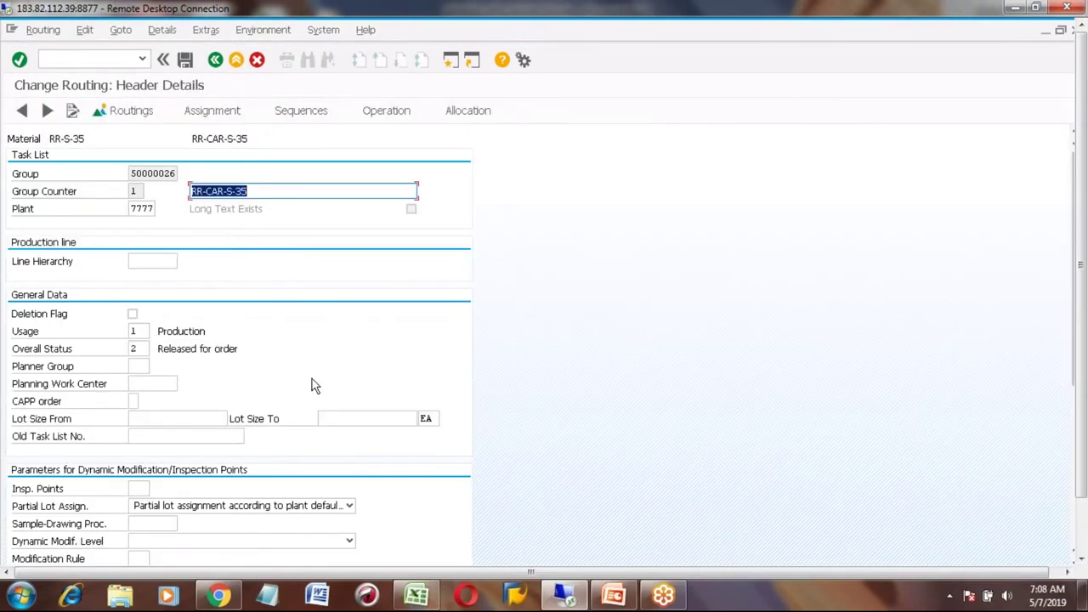
{"action": "left_click", "coordinate": [145, 349]}
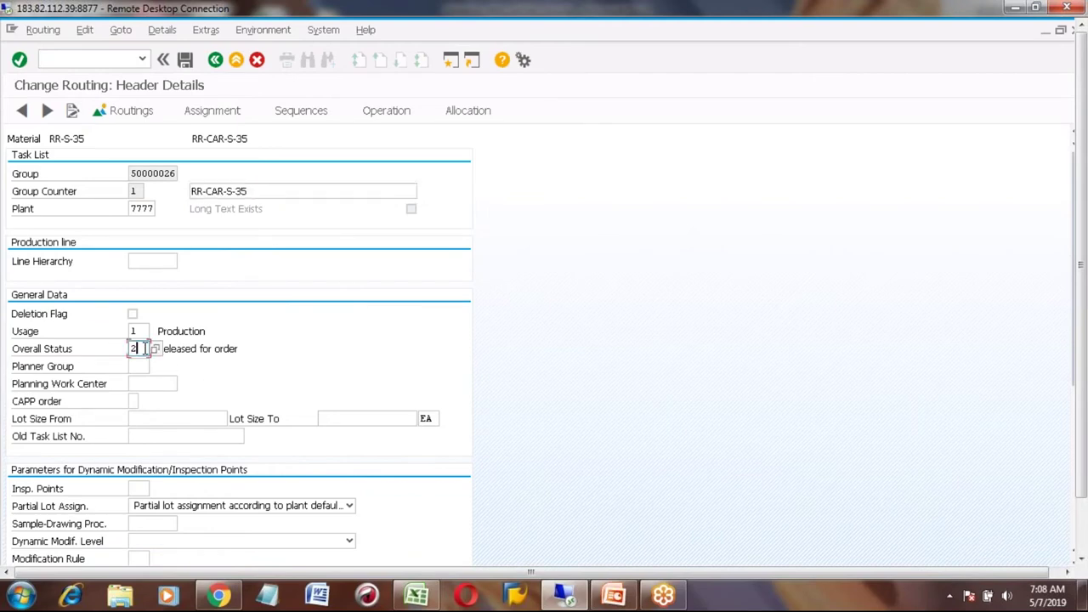
{"action": "left_click", "coordinate": [149, 348]}
{"action": "left_click", "coordinate": [141, 349]}
{"action": "key", "text": "BackSpace"}
{"action": "type", "text": "4"}
{"action": "key", "text": "Return"}
Step: Review the remaining routing header details and the header overview, and return to the operation overview
{"action": "left_click", "coordinate": [1084, 538]}
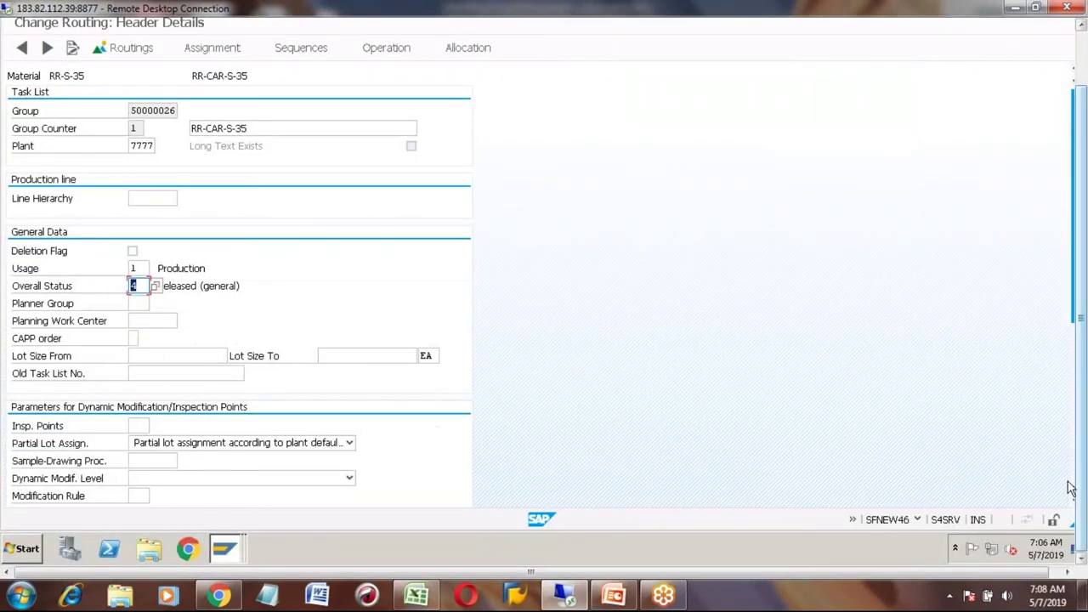
{"action": "left_click", "coordinate": [1075, 450]}
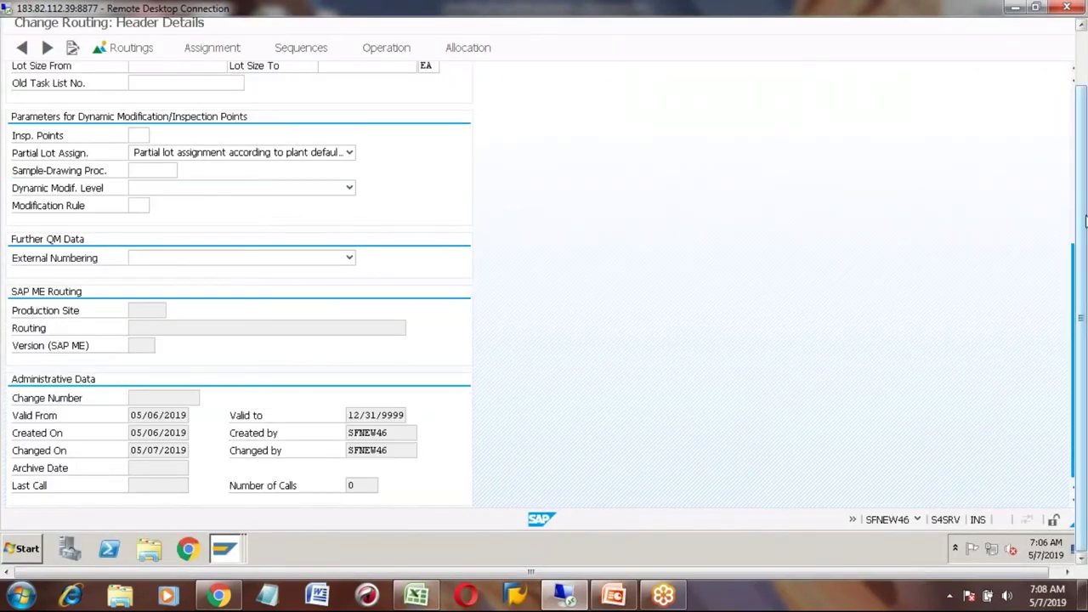
{"action": "left_click", "coordinate": [1084, 61]}
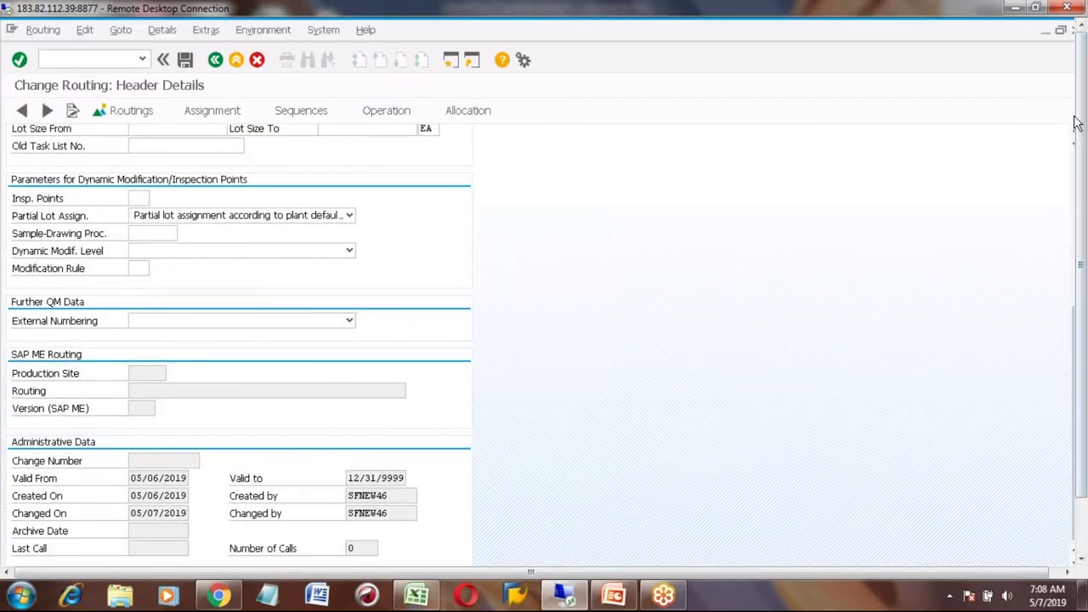
{"action": "left_click", "coordinate": [1075, 174]}
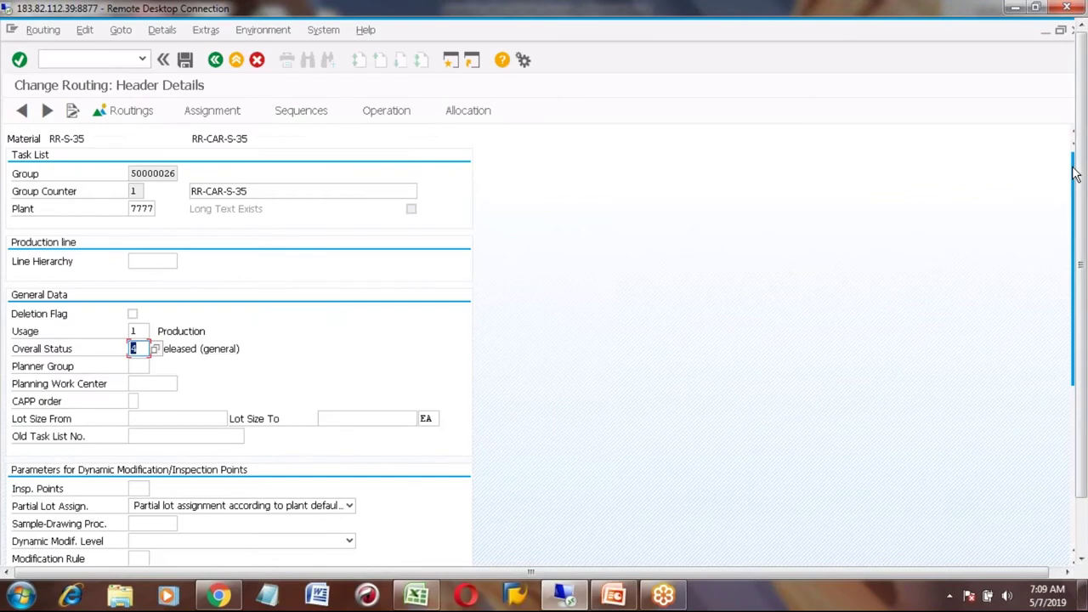
{"action": "left_click", "coordinate": [130, 112]}
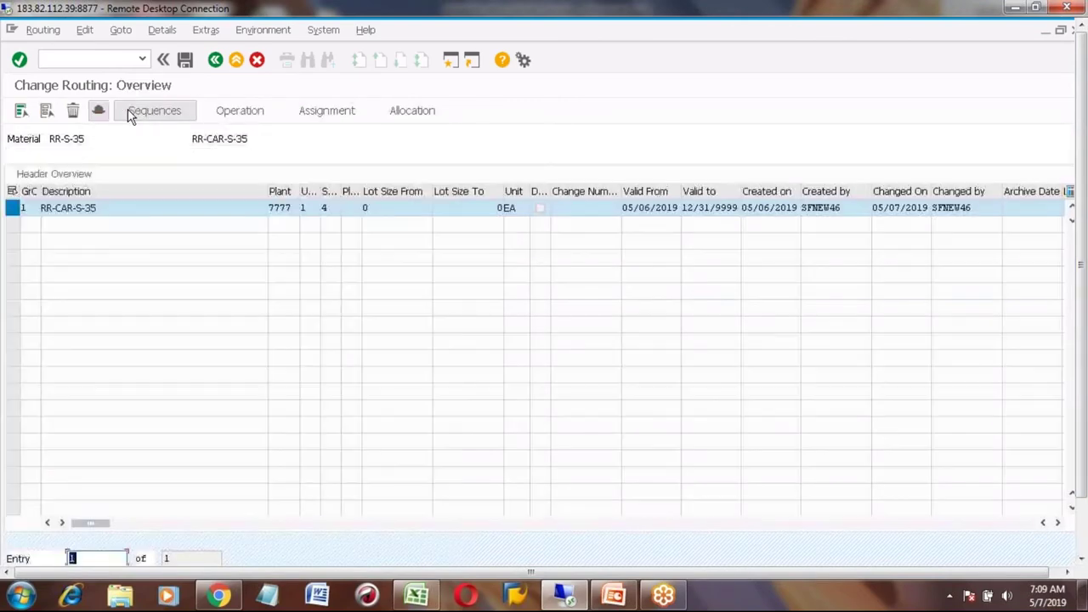
{"action": "left_click", "coordinate": [239, 113]}
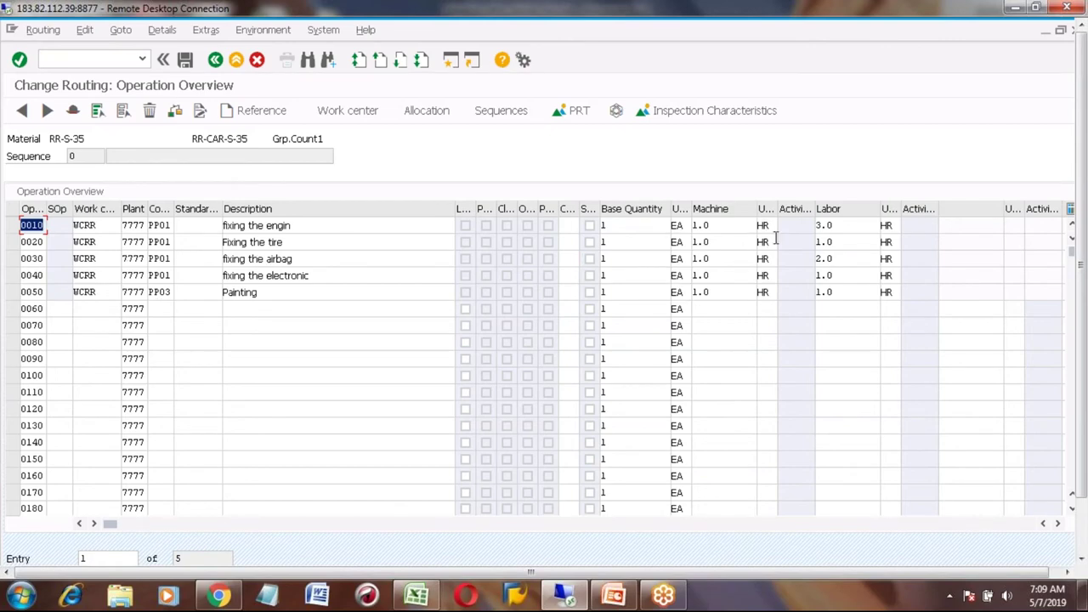
Step: Run a consistency check on the RR-S-35 routing, save it and leave the transaction
{"action": "left_click", "coordinate": [174, 111]}
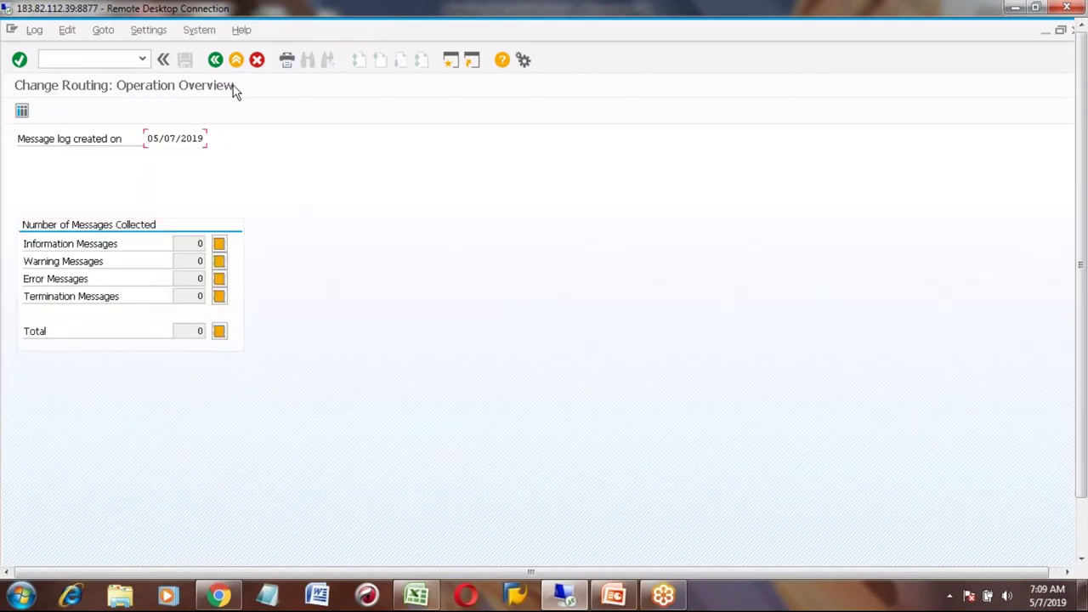
{"action": "left_click", "coordinate": [215, 61]}
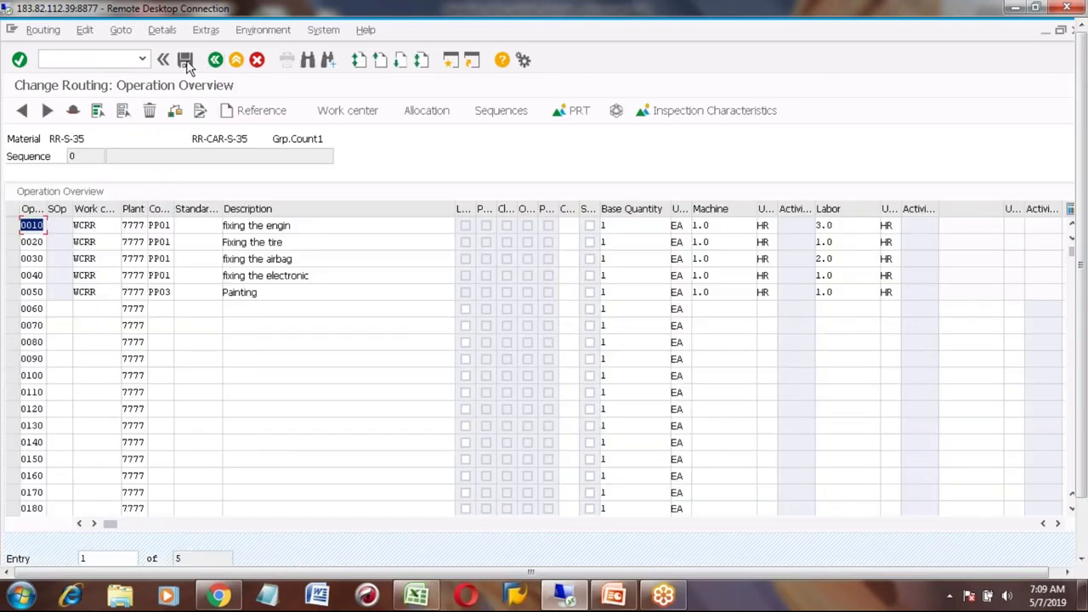
{"action": "left_click", "coordinate": [187, 63]}
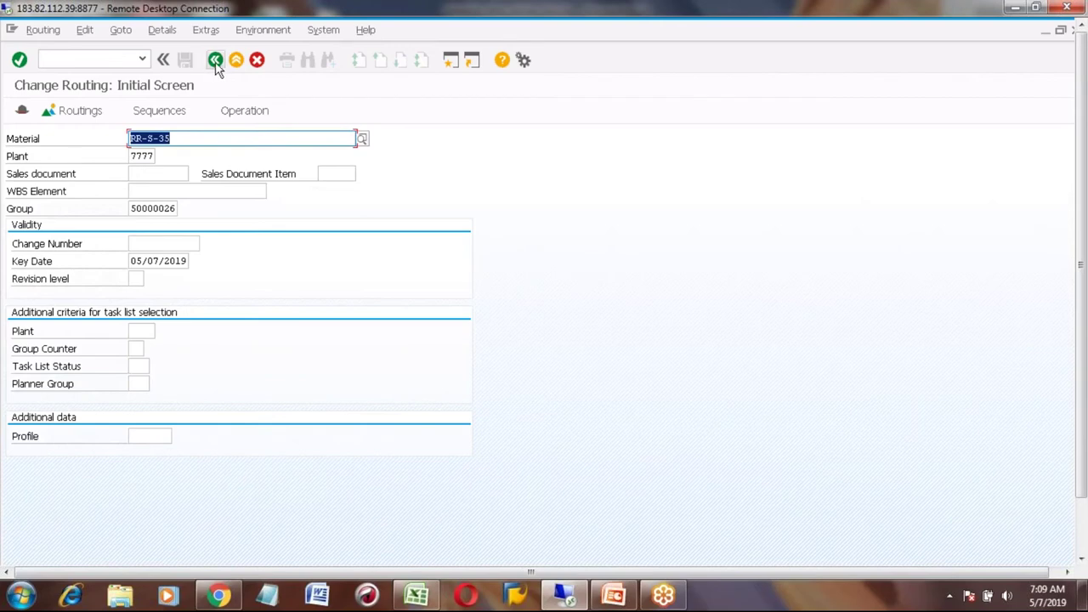
{"action": "left_click", "coordinate": [216, 61]}
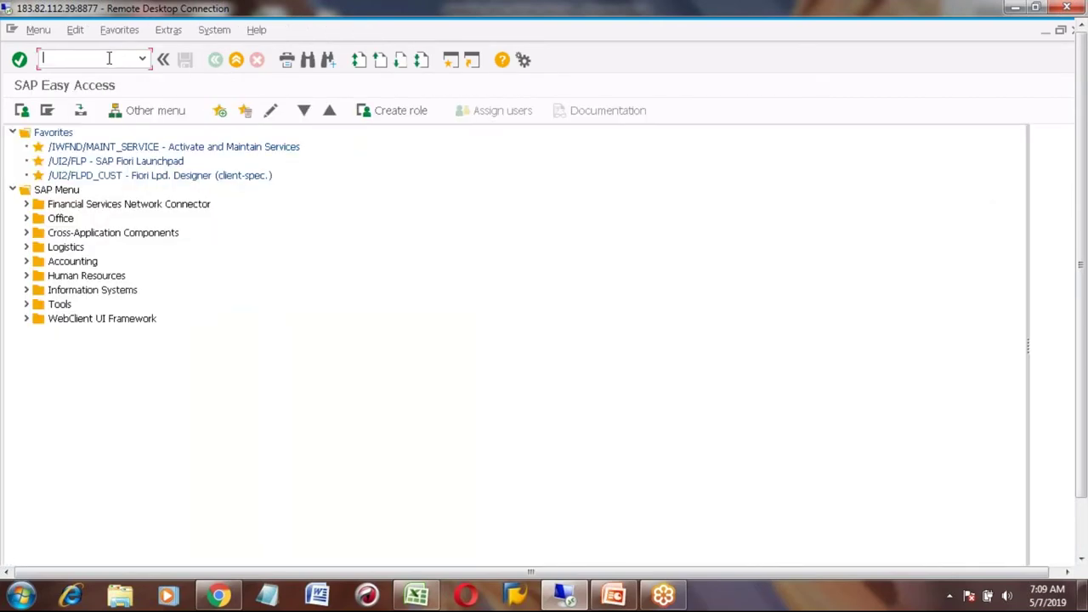
Step: Open material RR-S-35 for changing with only the Work Scheduling view selected, for plant 7777
{"action": "type", "text": "mm03"}
{"action": "key", "text": "Return"}
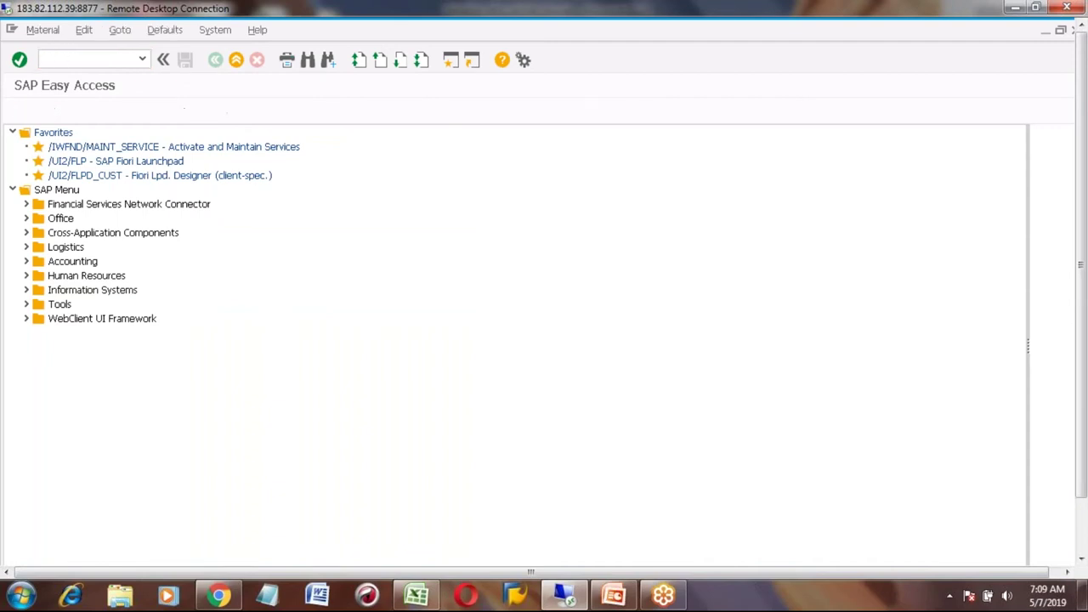
{"action": "key", "text": "Return"}
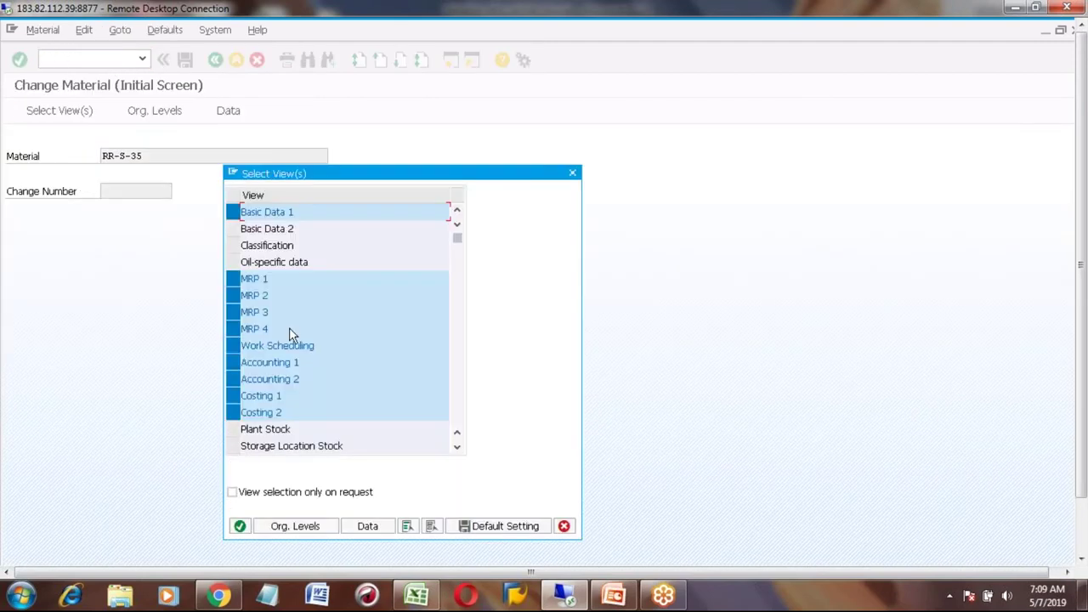
{"action": "left_click", "coordinate": [431, 528]}
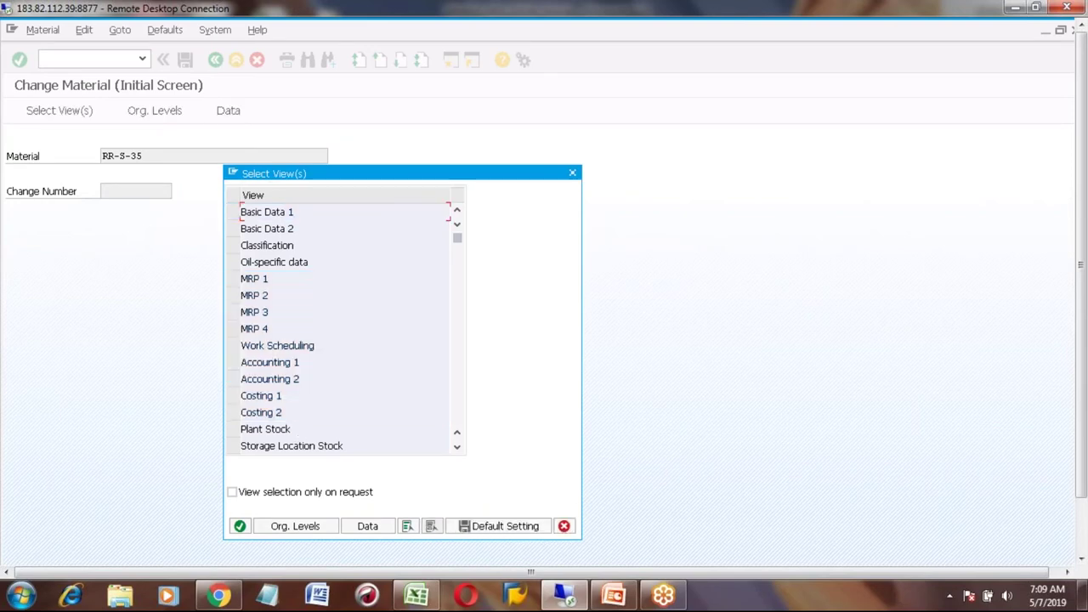
{"action": "left_click", "coordinate": [233, 347]}
{"action": "key", "text": "Return"}
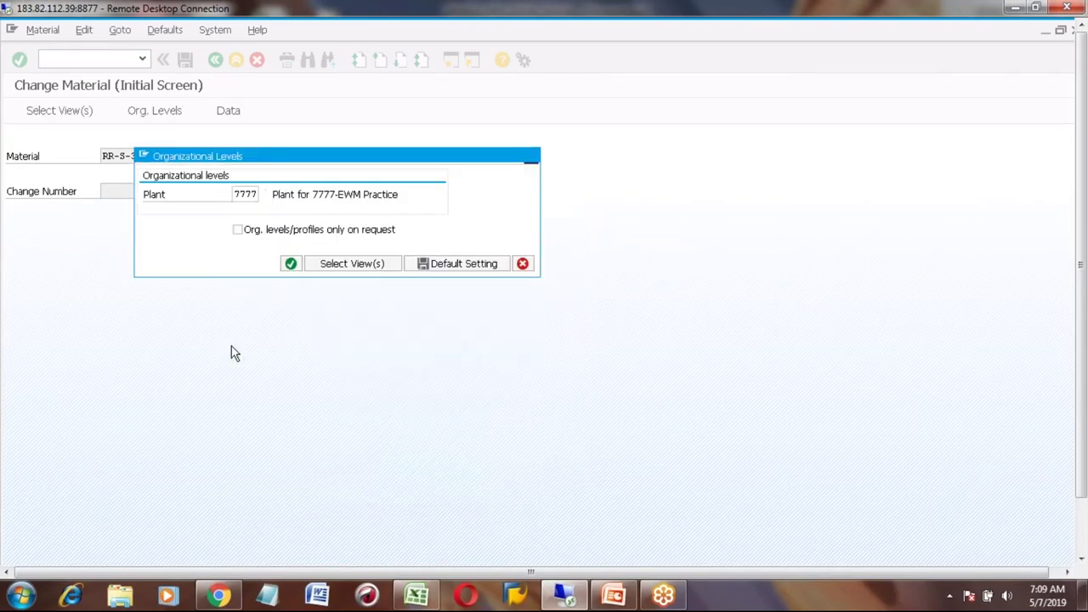
Step: Open the details of production version PVRR, run its consistency check, and accept the version details and overview
{"action": "left_click", "coordinate": [68, 367]}
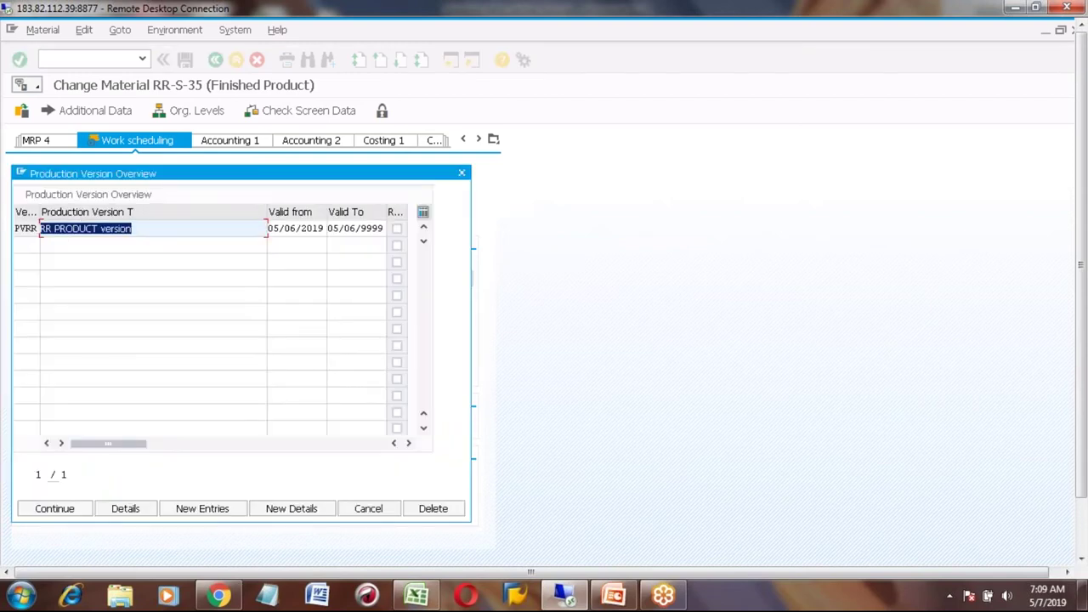
{"action": "double_click", "coordinate": [82, 228]}
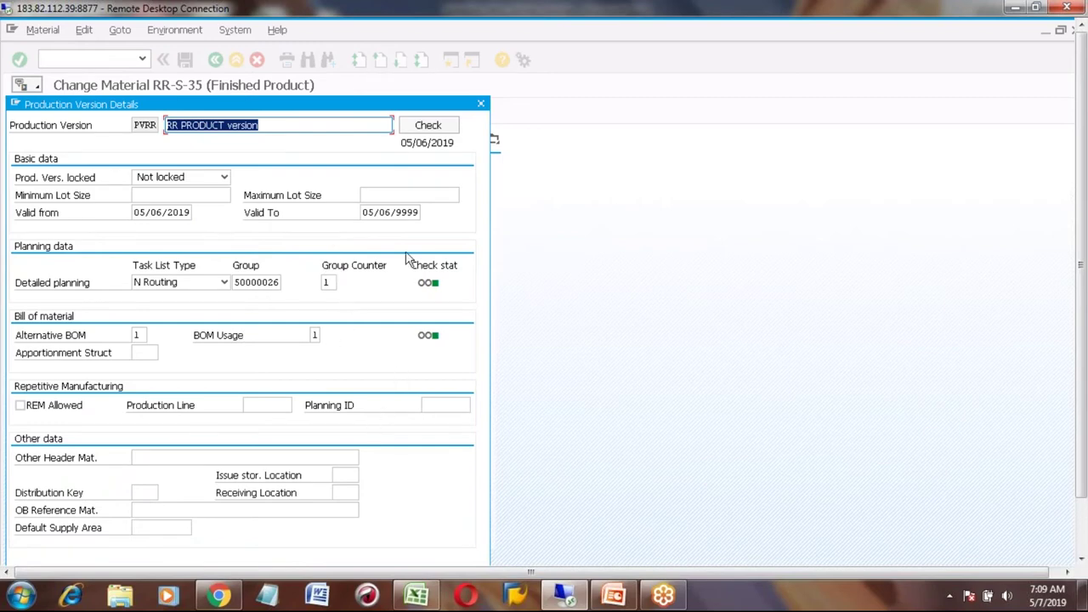
{"action": "left_click", "coordinate": [427, 125]}
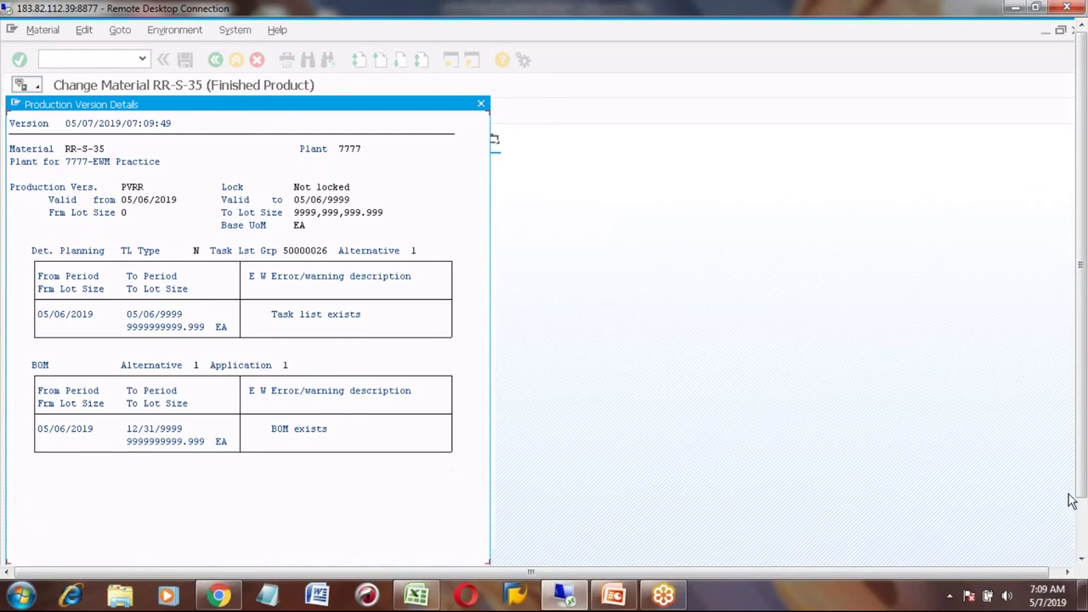
{"action": "left_click", "coordinate": [1083, 527]}
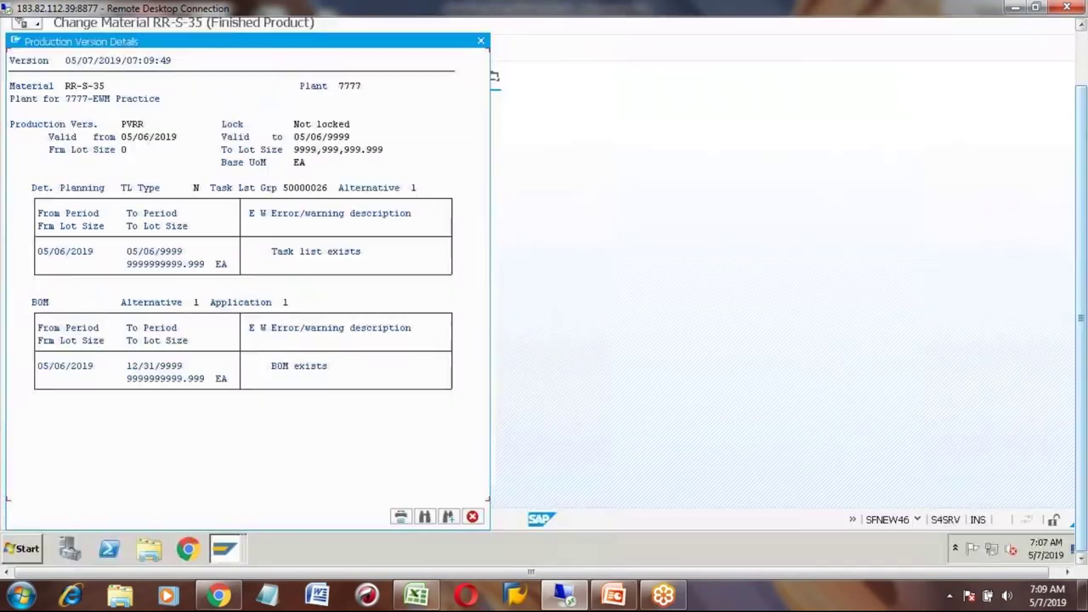
{"action": "left_click", "coordinate": [473, 517]}
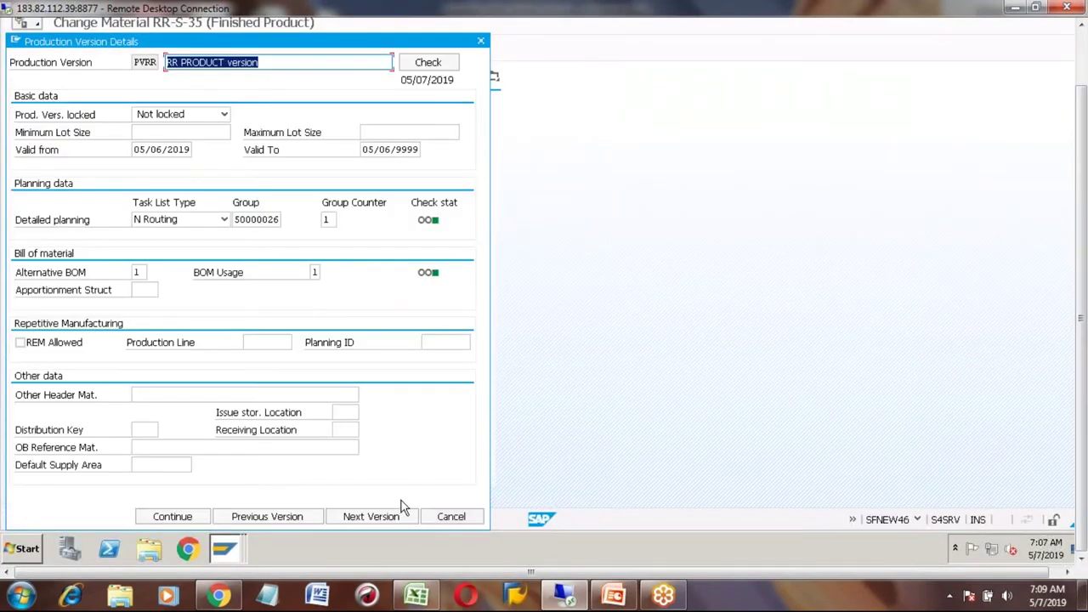
{"action": "left_click", "coordinate": [188, 518]}
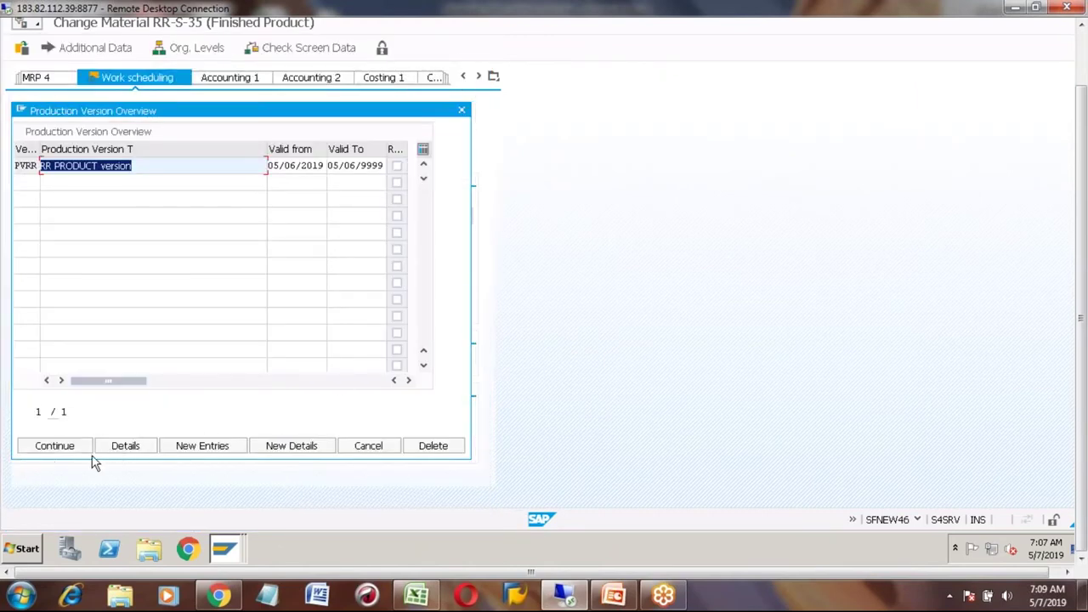
{"action": "left_click", "coordinate": [81, 452]}
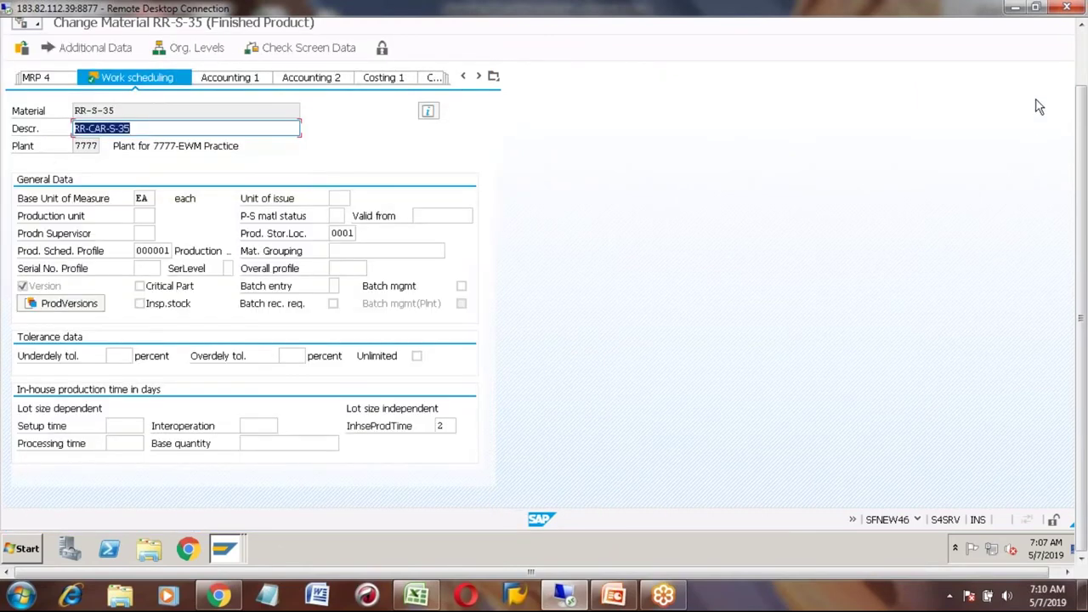
Step: Save the material master of RR-S-35 and leave the change transaction
{"action": "left_click", "coordinate": [1084, 47]}
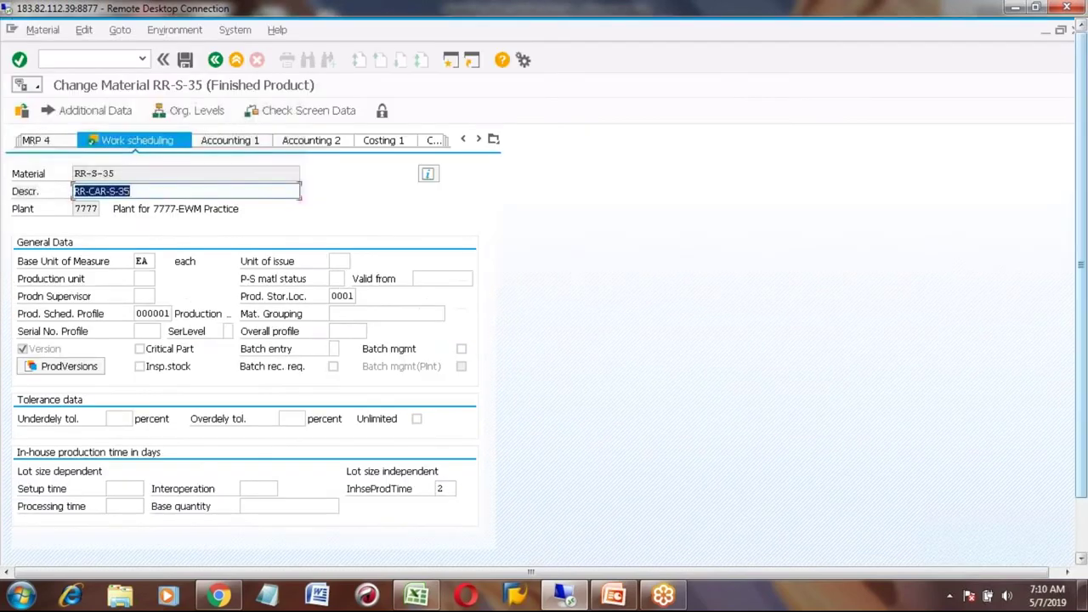
{"action": "left_click", "coordinate": [185, 60]}
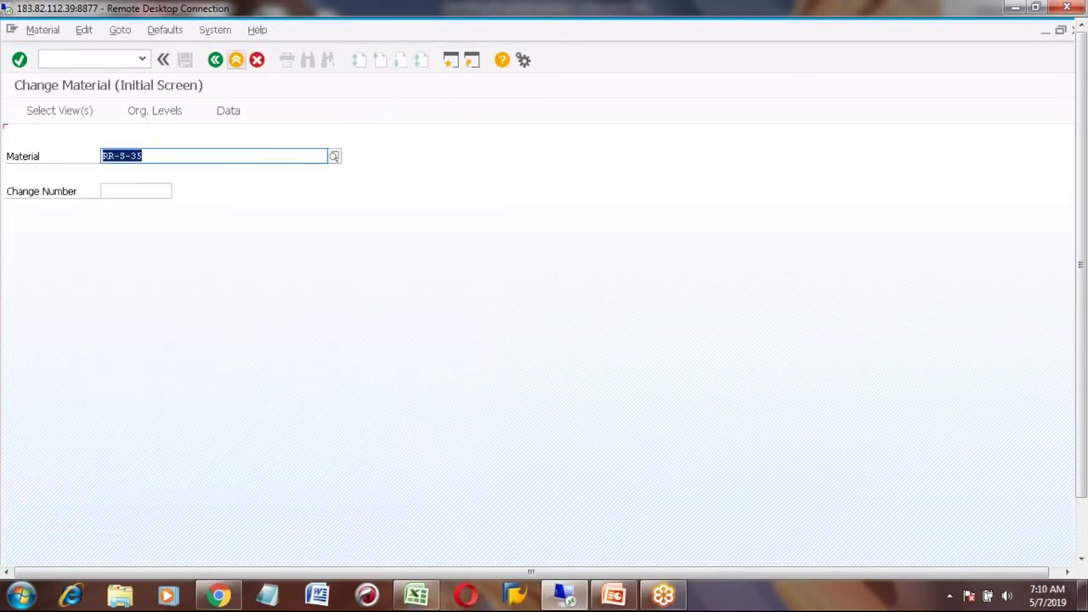
{"action": "left_click", "coordinate": [215, 59]}
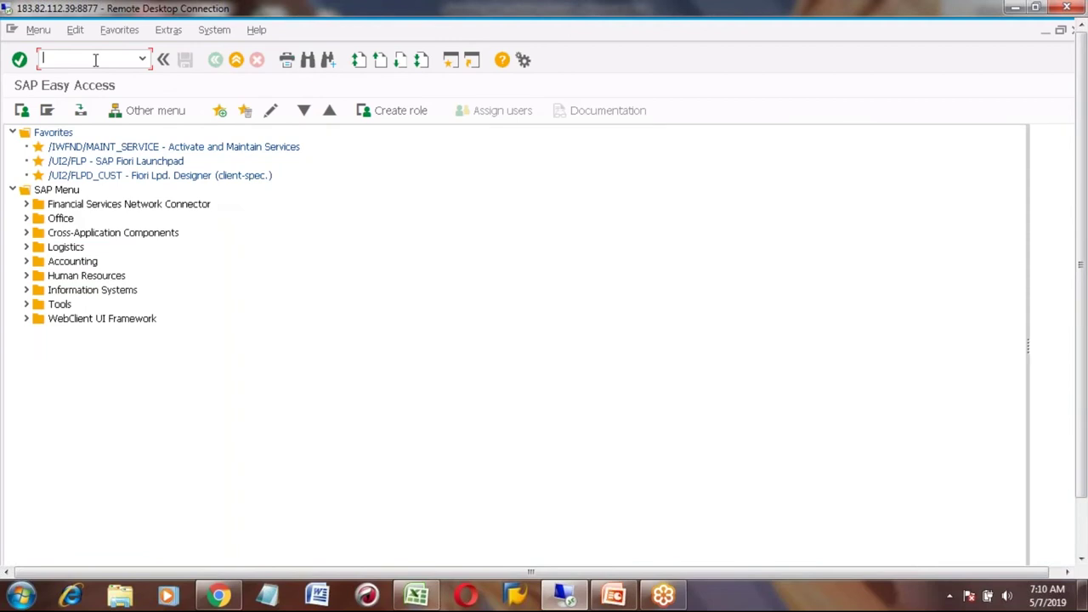
Step: Open the stock/requirements list (MD04) for RR-S-35 and try to convert the 05/06/2019 planned order into a production order
{"action": "type", "text": "md04"}
{"action": "key", "text": "Return"}
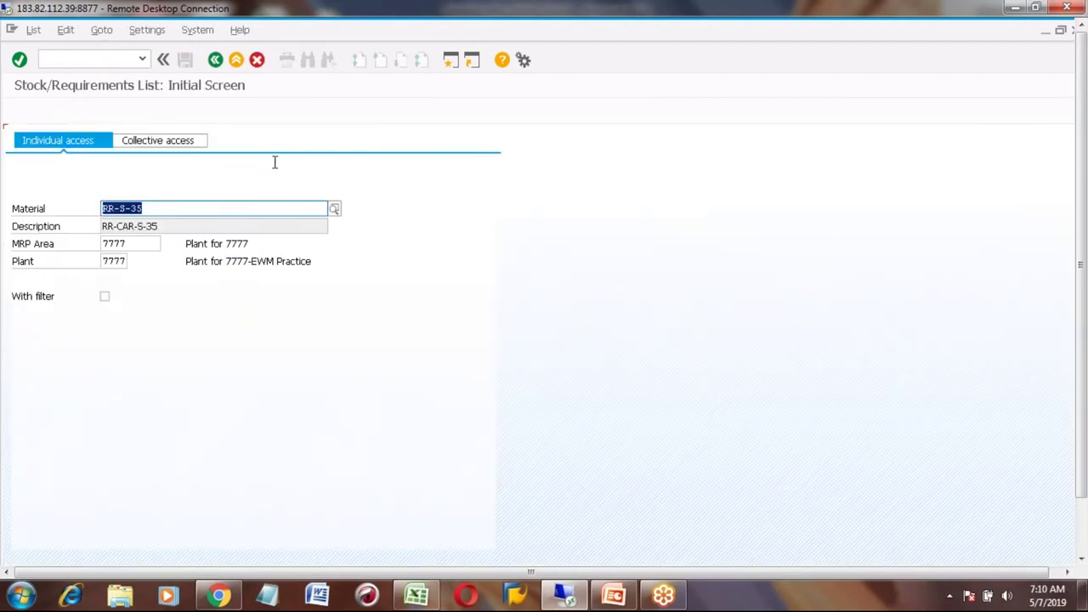
{"action": "key", "text": "Return"}
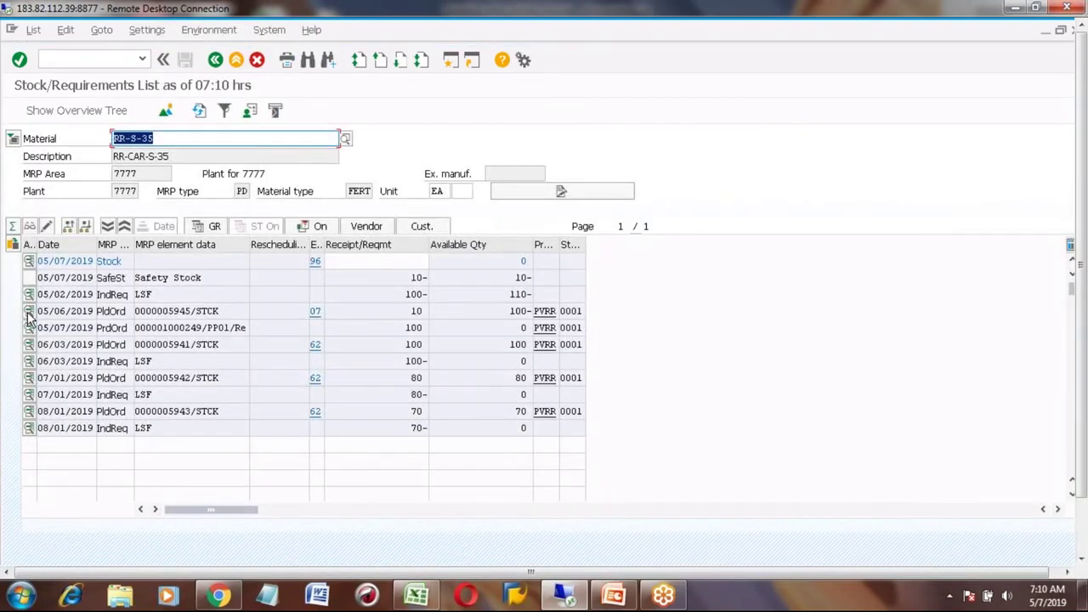
{"action": "left_click", "coordinate": [28, 314]}
{"action": "left_click", "coordinate": [212, 422]}
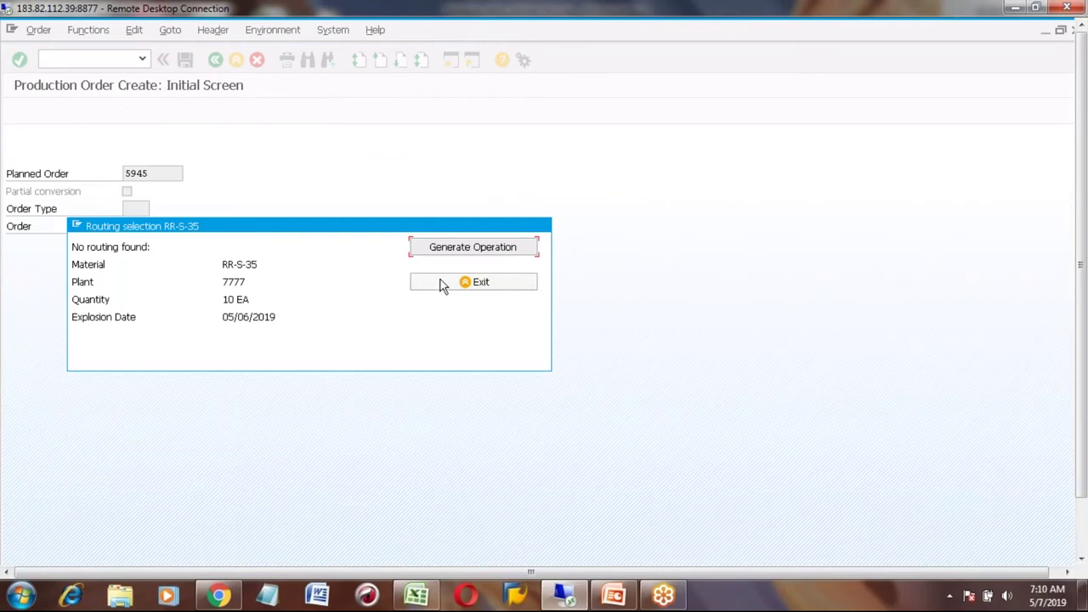
{"action": "left_click", "coordinate": [451, 285]}
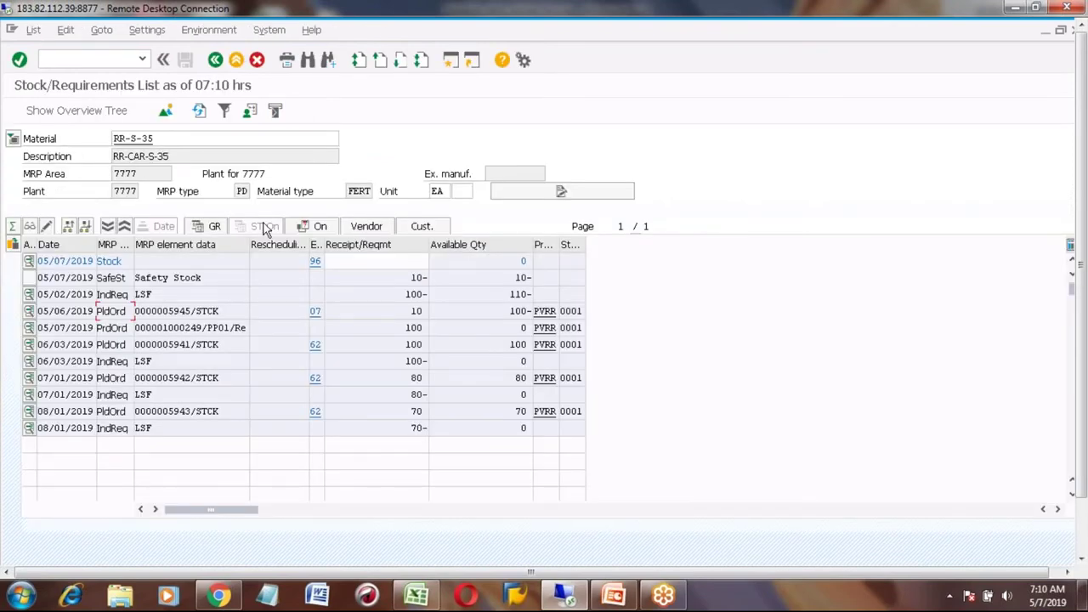
Step: Open the 05/06/2019 planned order for changing and view its material master and BOM data
{"action": "left_click", "coordinate": [28, 311]}
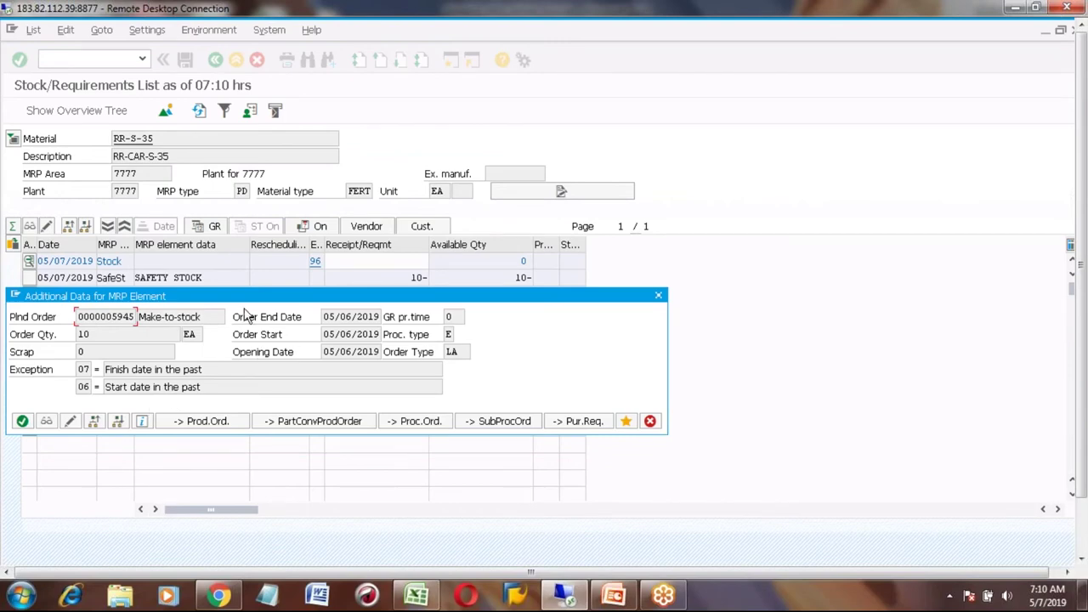
{"action": "left_click", "coordinate": [72, 426]}
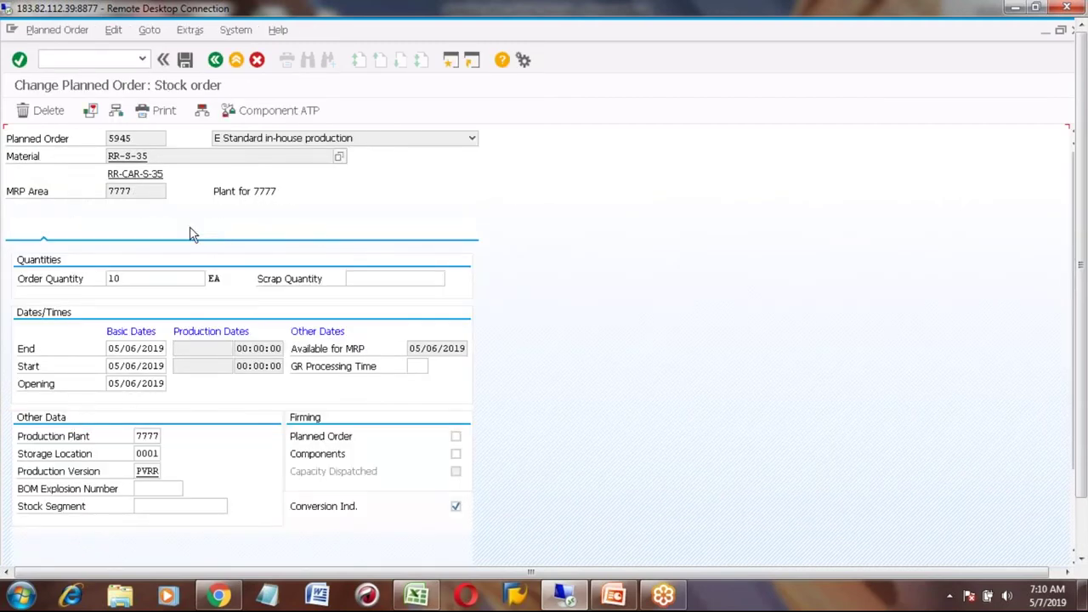
{"action": "left_click", "coordinate": [190, 228]}
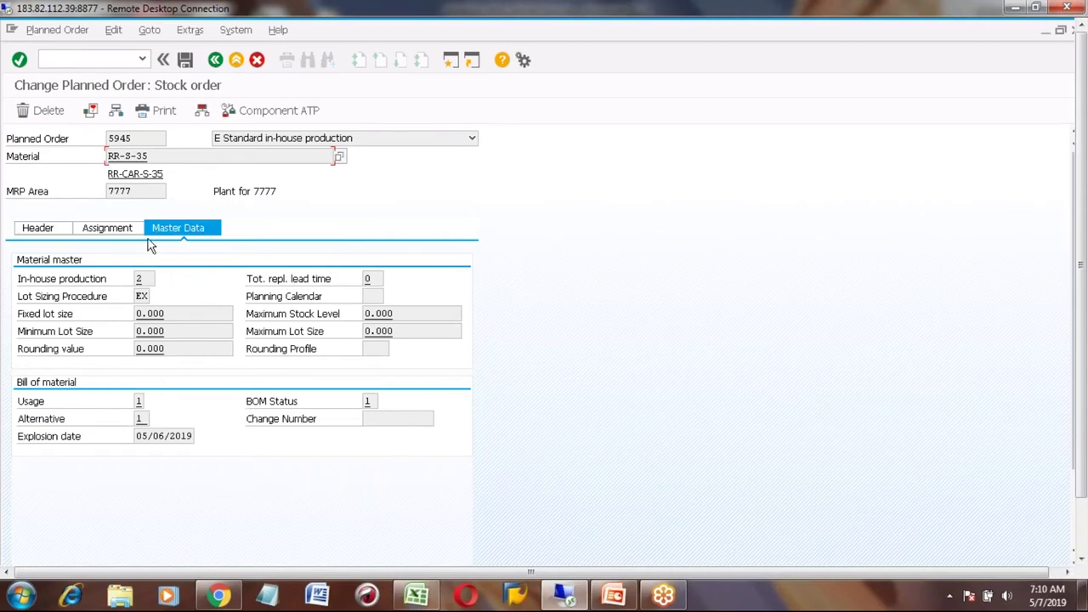
{"action": "left_click", "coordinate": [49, 31]}
{"action": "mouse_move", "coordinate": [119, 34]}
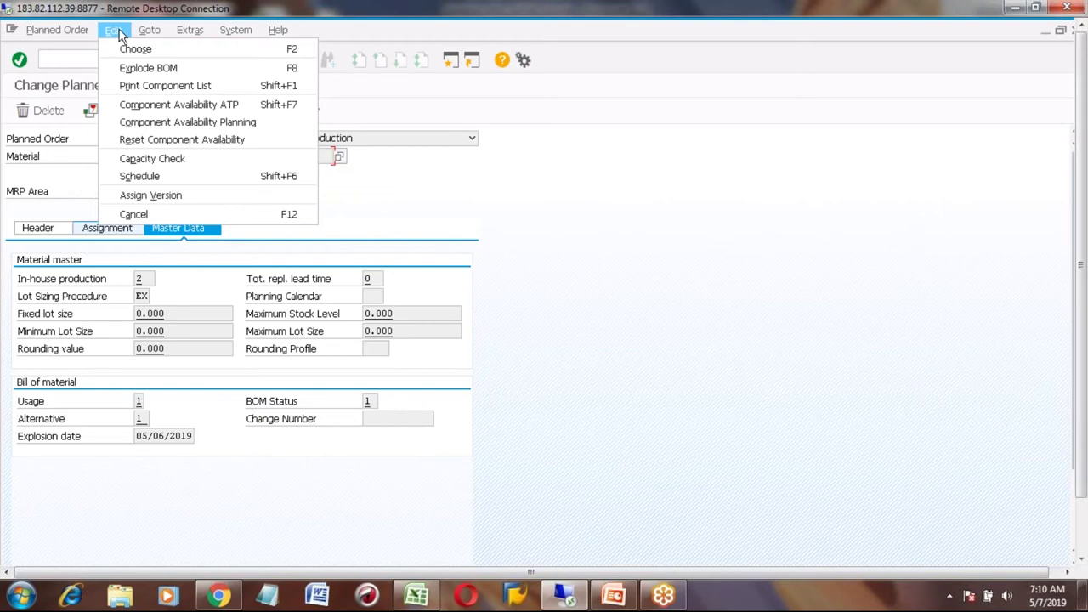
{"action": "mouse_move", "coordinate": [153, 34]}
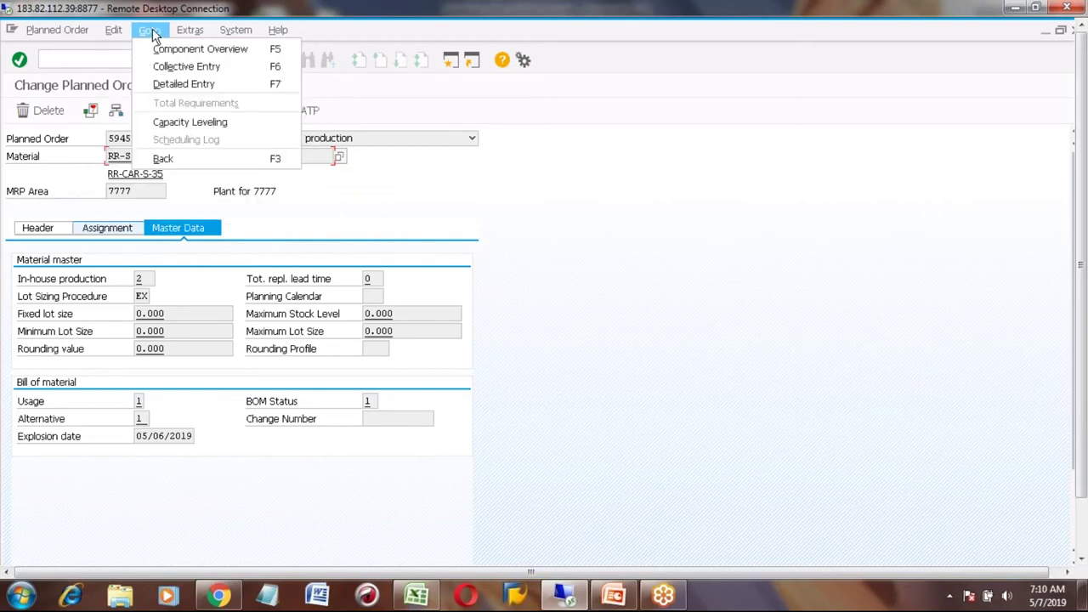
{"action": "mouse_move", "coordinate": [191, 36]}
{"action": "mouse_move", "coordinate": [237, 38]}
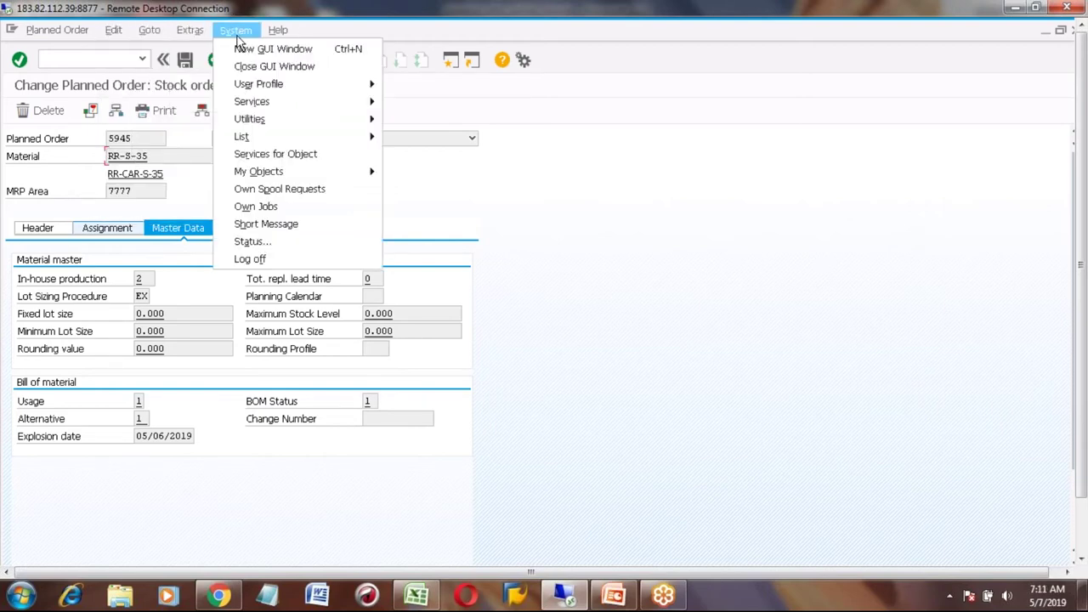
{"action": "left_click", "coordinate": [549, 248]}
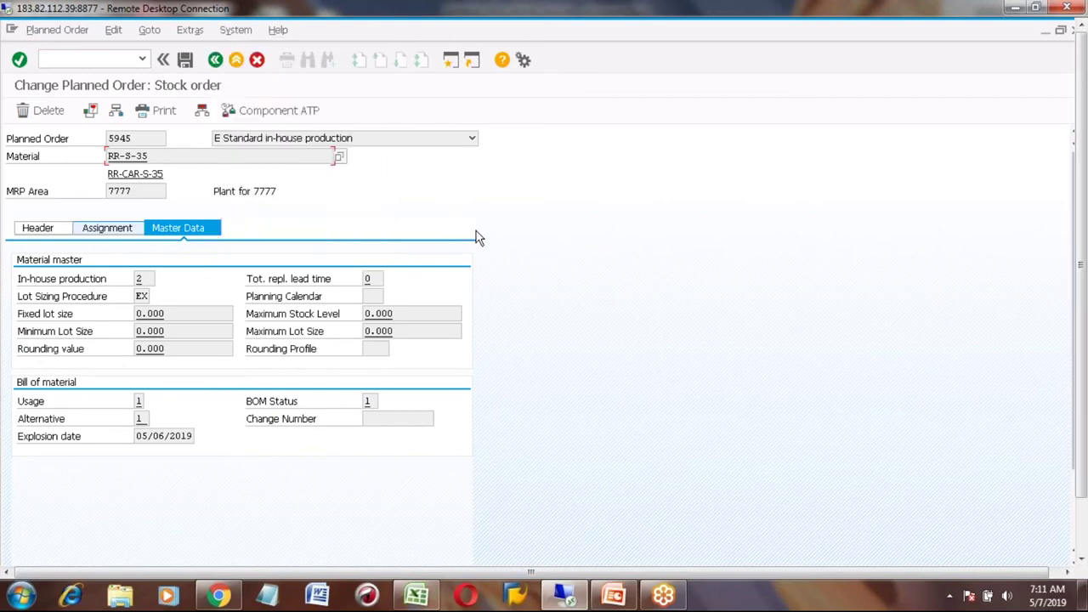
Step: Review the planned order's header, assignment and master data, and leave the order and the stock/requirements list
{"action": "left_click", "coordinate": [91, 112]}
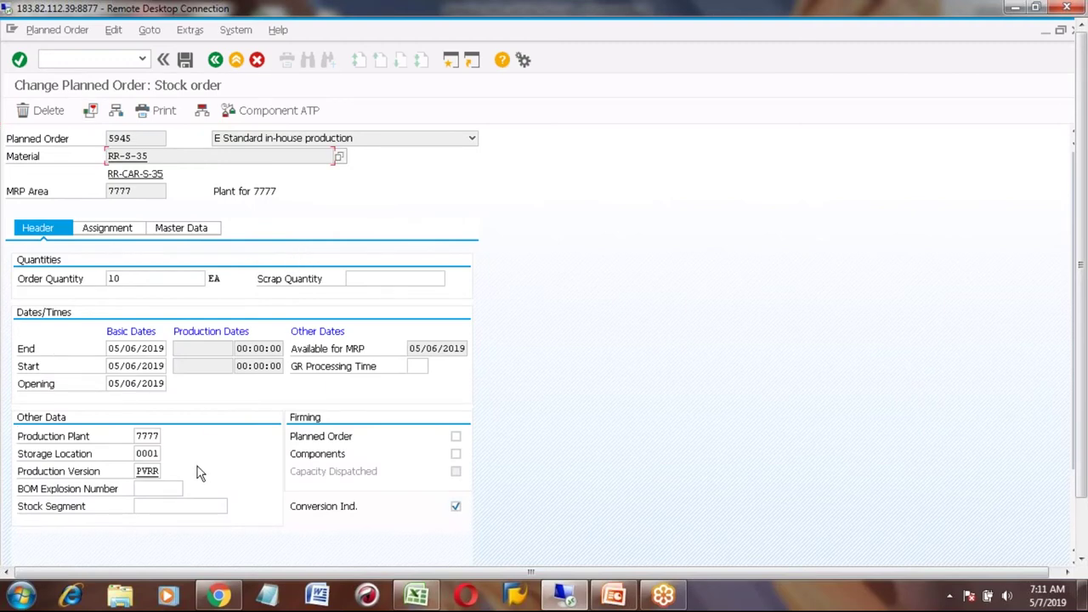
{"action": "left_click", "coordinate": [106, 230]}
{"action": "left_click", "coordinate": [181, 232]}
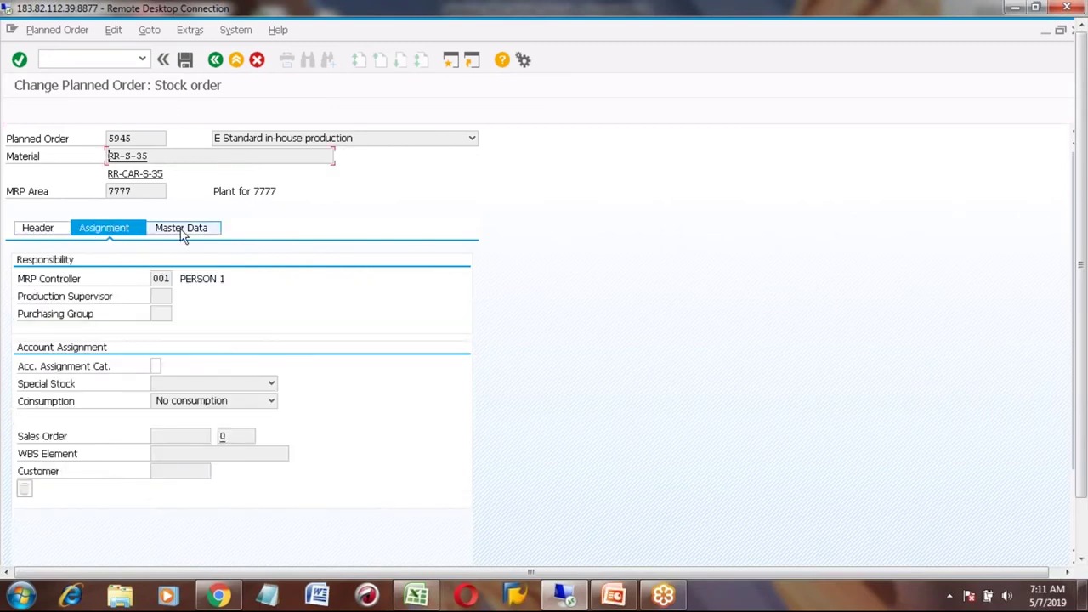
{"action": "left_click", "coordinate": [215, 62]}
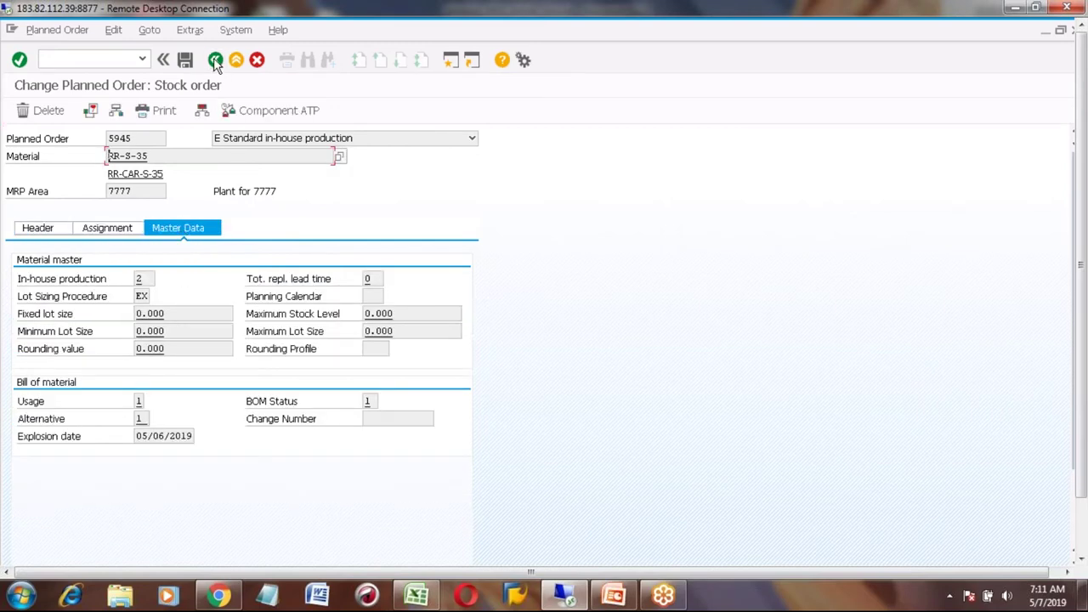
{"action": "left_click", "coordinate": [276, 301]}
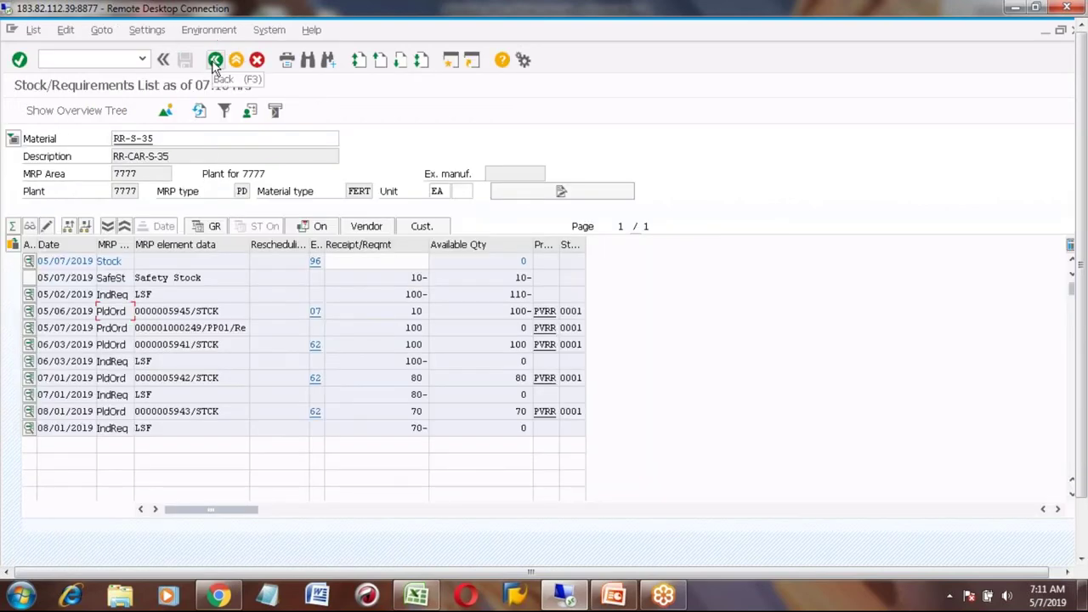
{"action": "left_click", "coordinate": [215, 61]}
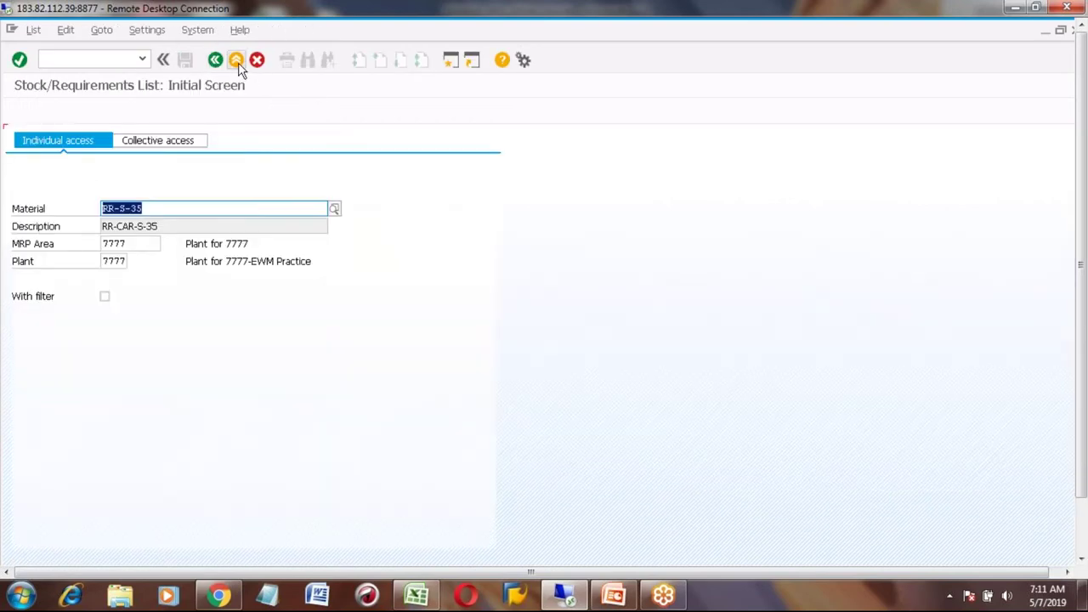
{"action": "left_click", "coordinate": [236, 59]}
Step: In MRP Live (MD01N), set scheduling 2 and planning mode 3, and include all order BOM components and regenerative planning
{"action": "type", "text": "m"}
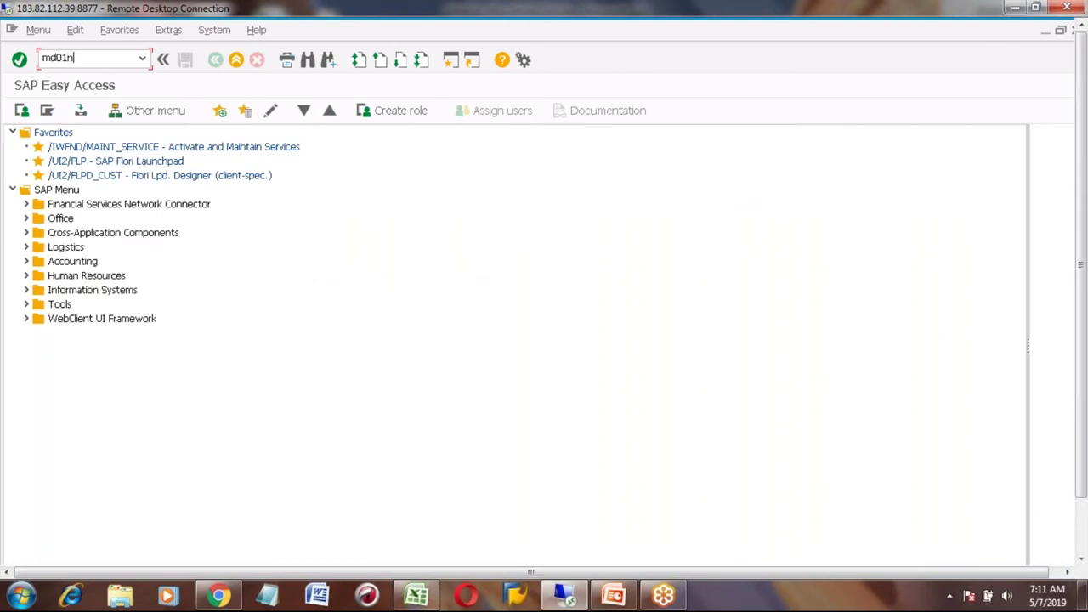
{"action": "type", "text": "d01n"}
{"action": "key", "text": "Return"}
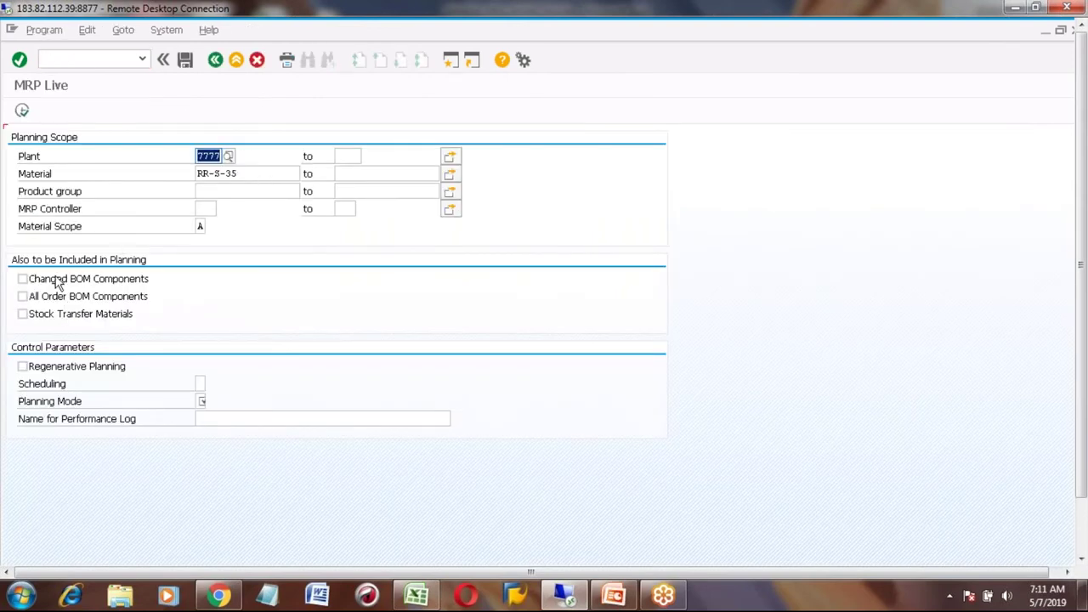
{"action": "left_click", "coordinate": [200, 385]}
{"action": "type", "text": "2"}
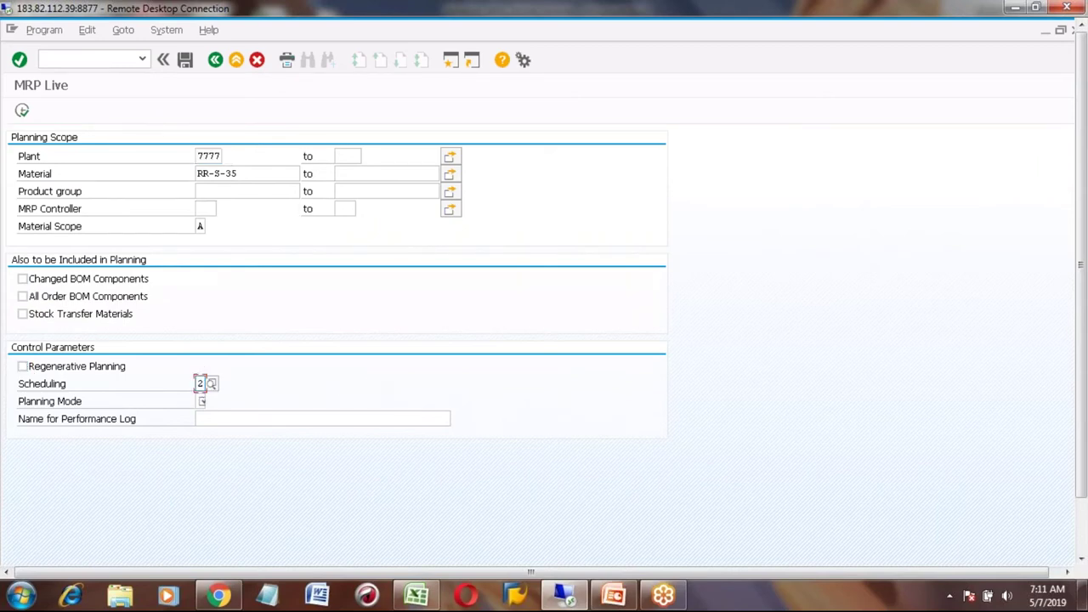
{"action": "key", "text": "Tab"}
{"action": "type", "text": "3"}
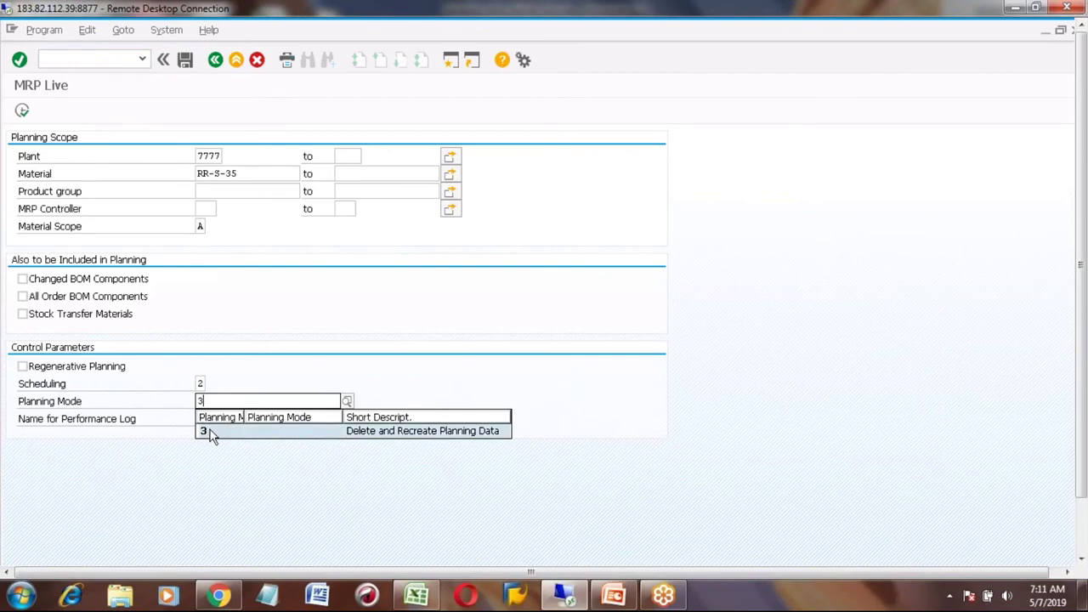
{"action": "left_click", "coordinate": [210, 433]}
{"action": "left_click", "coordinate": [22, 296]}
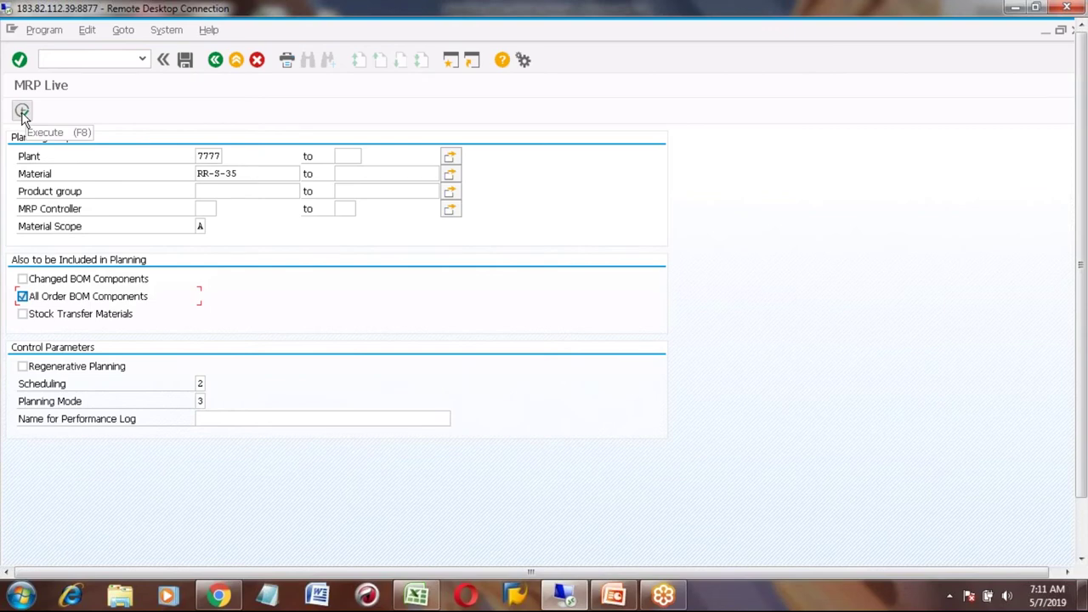
{"action": "left_click", "coordinate": [23, 368]}
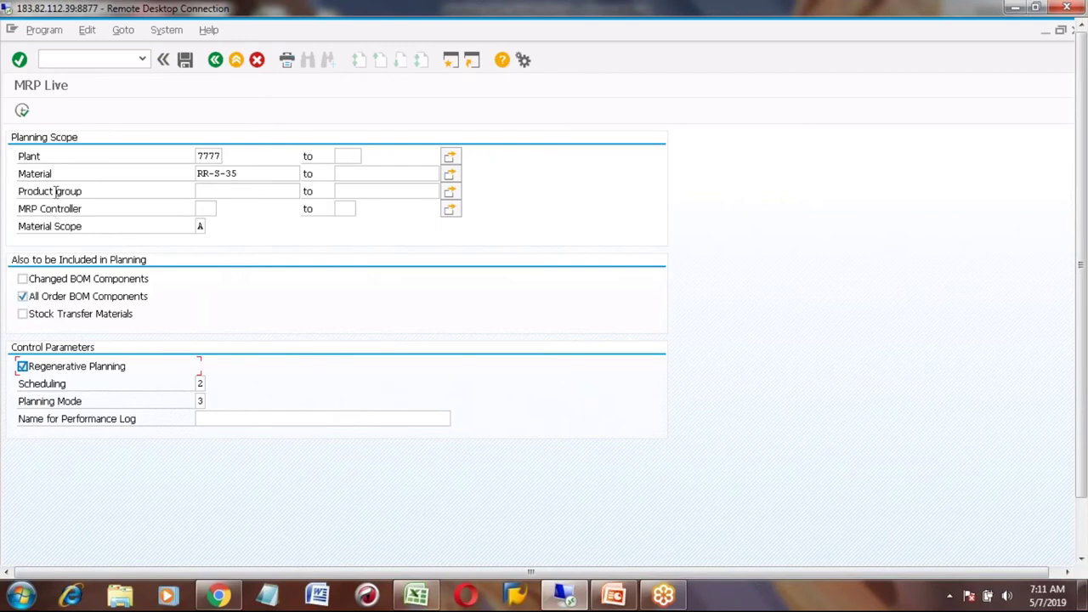
Step: Execute the MRP run for RR-S-35 in plant 7777 and leave its results and the transaction
{"action": "left_click", "coordinate": [22, 112]}
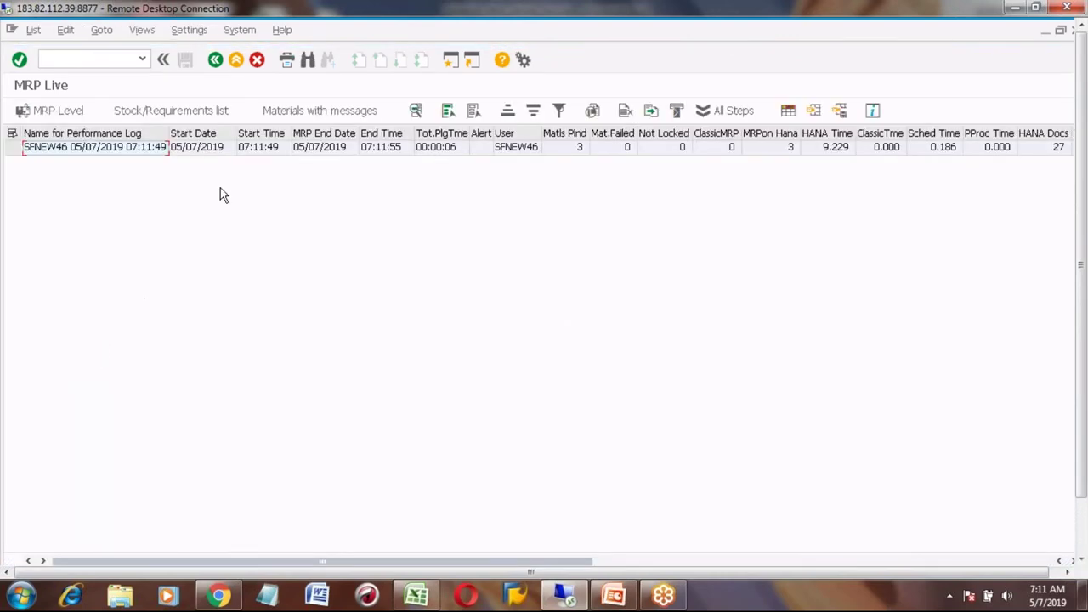
{"action": "left_click", "coordinate": [216, 61]}
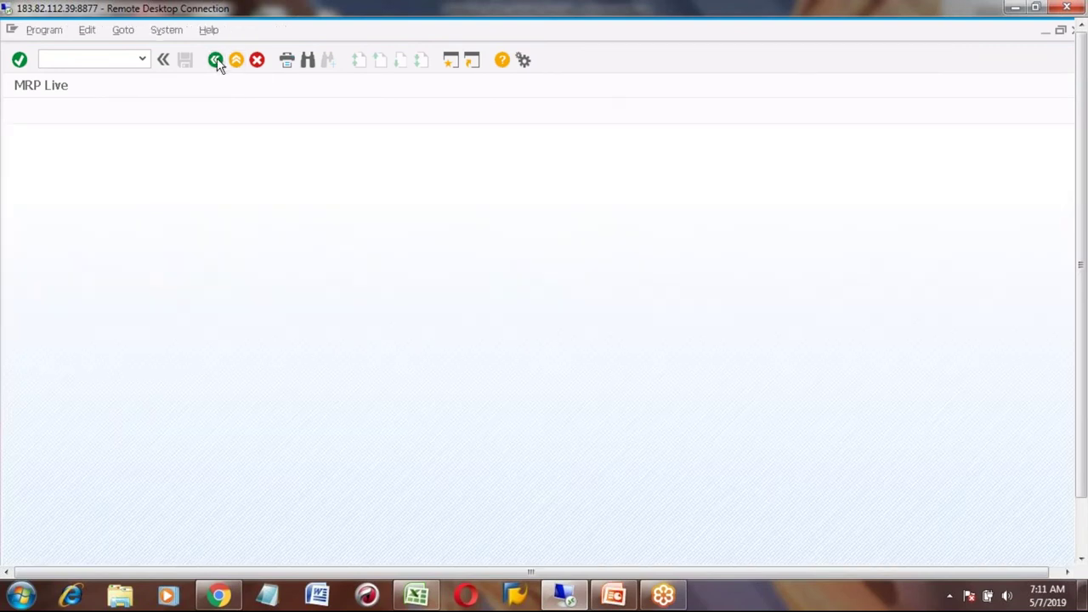
{"action": "left_click", "coordinate": [216, 60]}
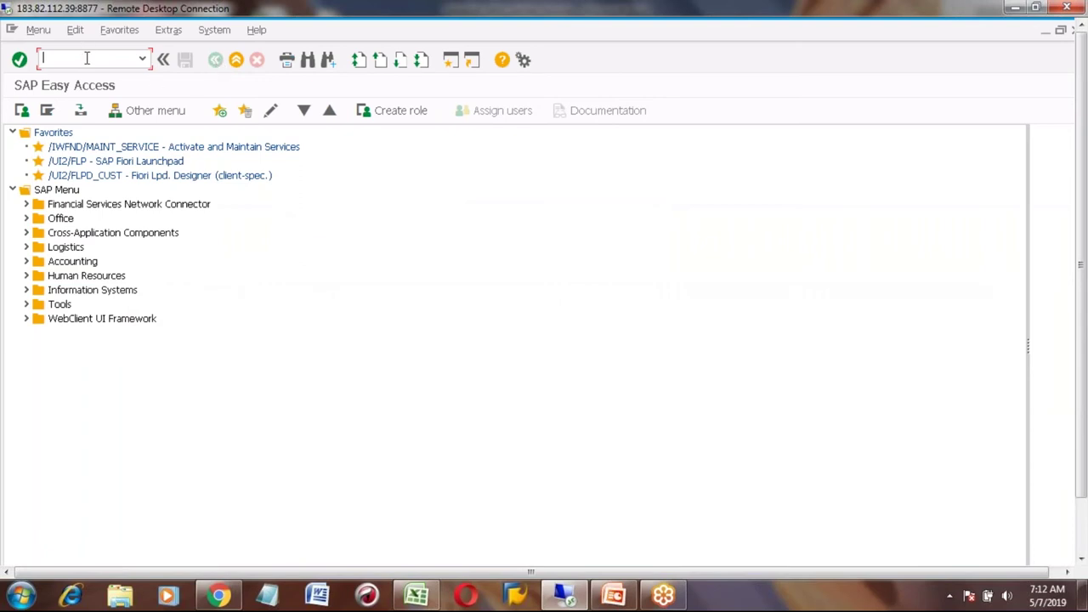
Step: Open the stock/requirements list (MD04) for material RR-S-35
{"action": "key", "text": "Down"}
{"action": "type", "text": "md04"}
{"action": "key", "text": "Return"}
{"action": "key", "text": "Return"}
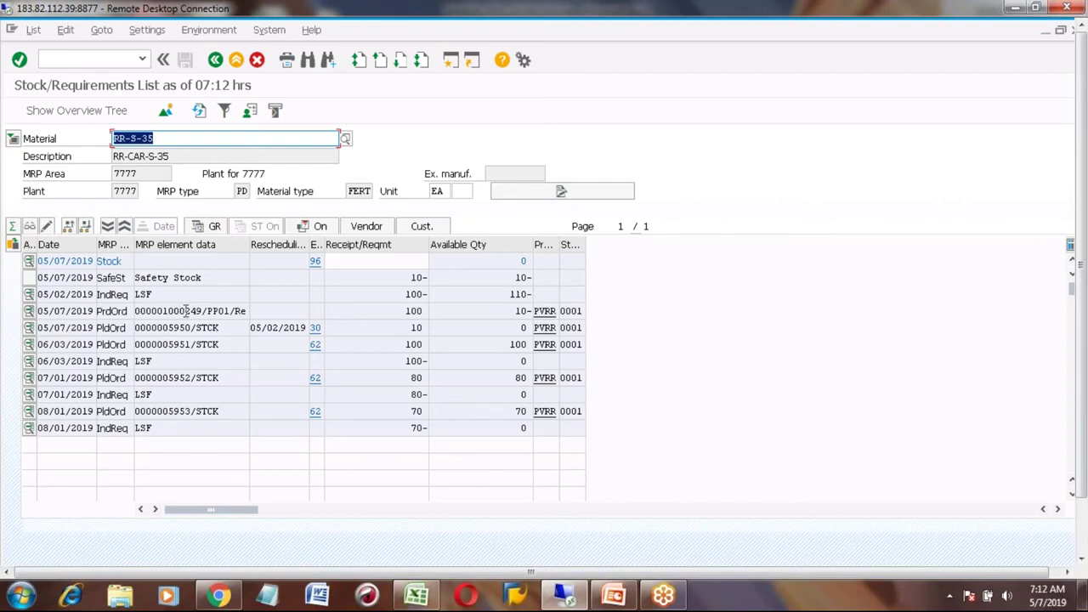
Step: Display the 05/07/2019 planned order, check its header and master data, and return to the stock/requirements list
{"action": "left_click", "coordinate": [28, 328]}
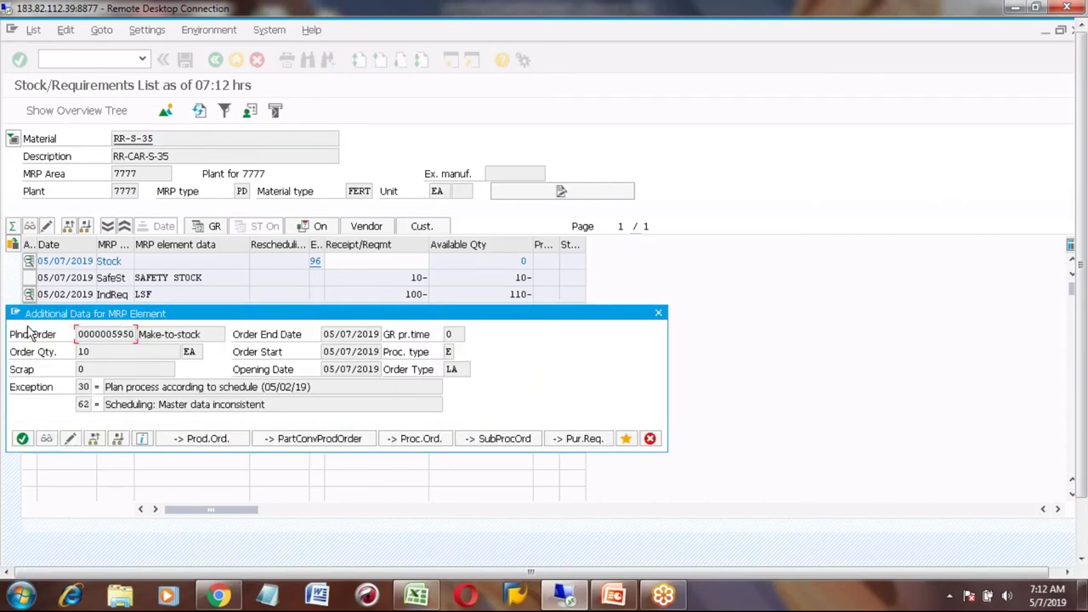
{"action": "left_click", "coordinate": [49, 438]}
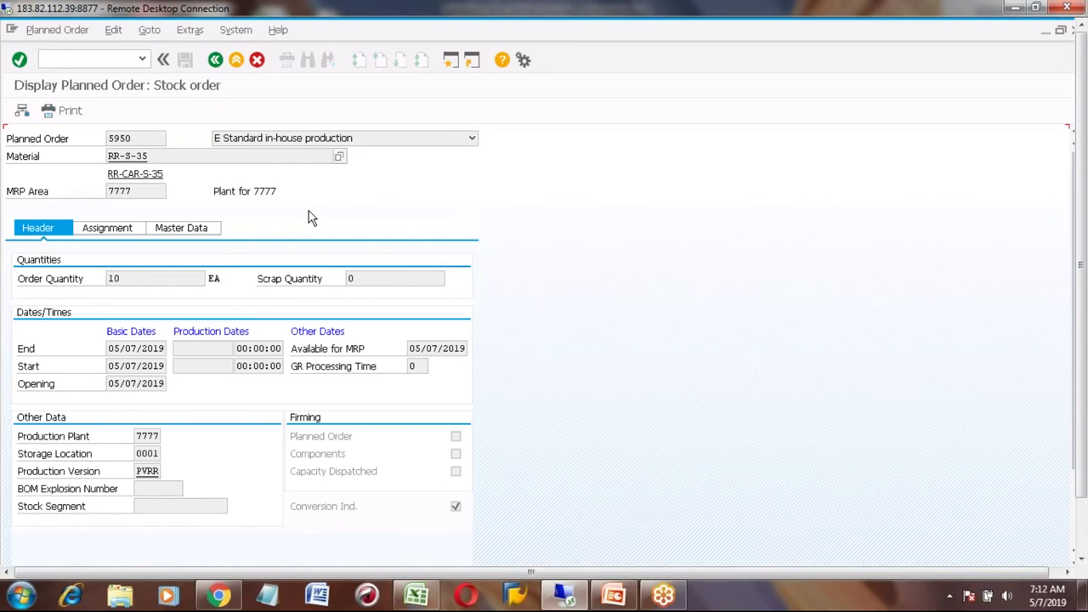
{"action": "left_click", "coordinate": [192, 234]}
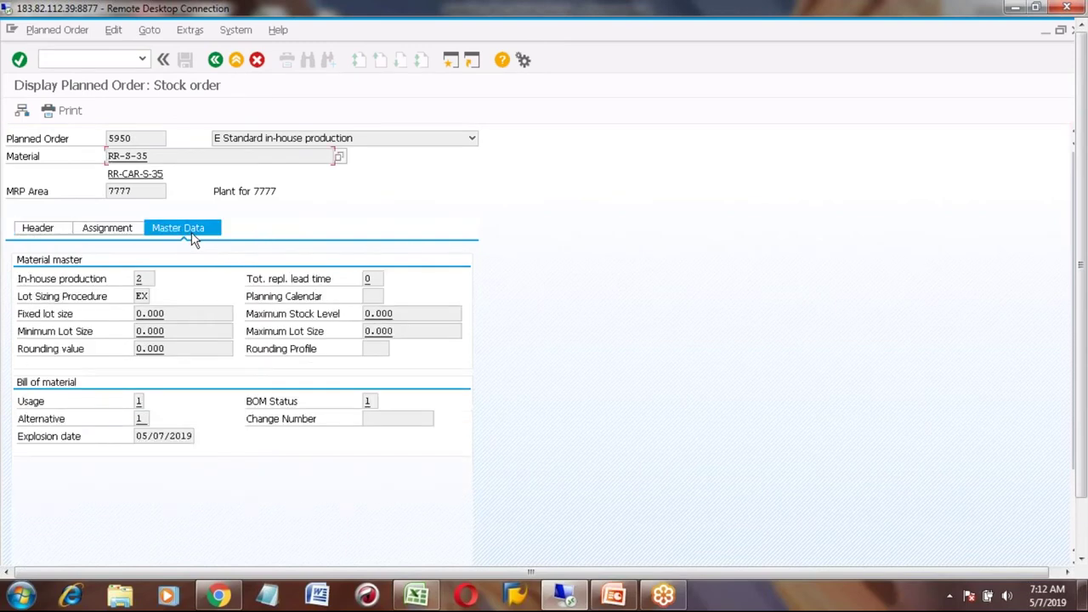
{"action": "left_click", "coordinate": [215, 61]}
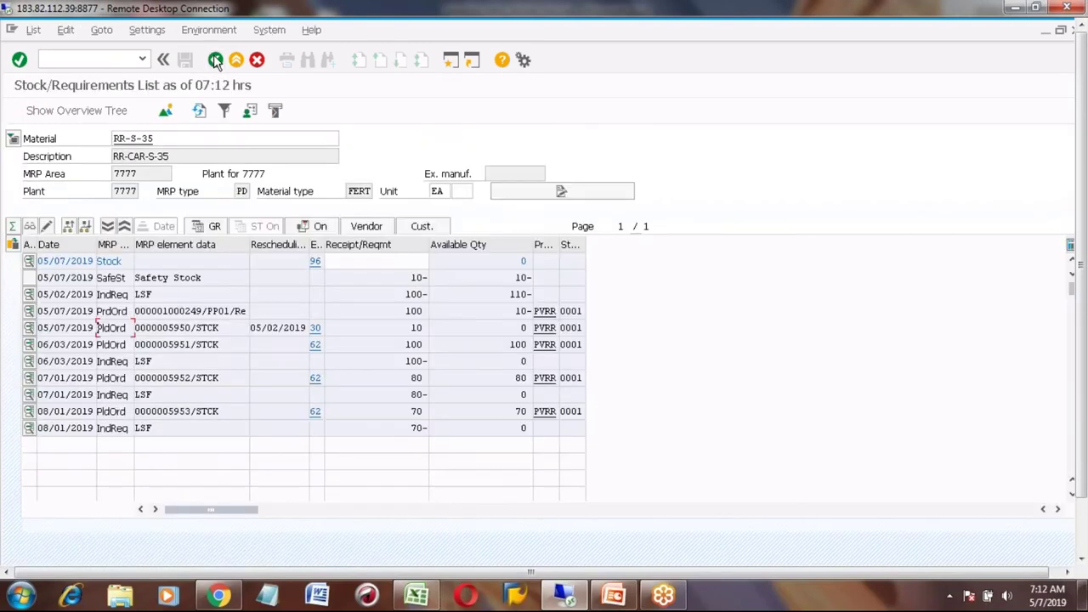
Step: Try to convert the 05/07/2019 planned order into a production order, then exit the routing selection
{"action": "left_click", "coordinate": [29, 328]}
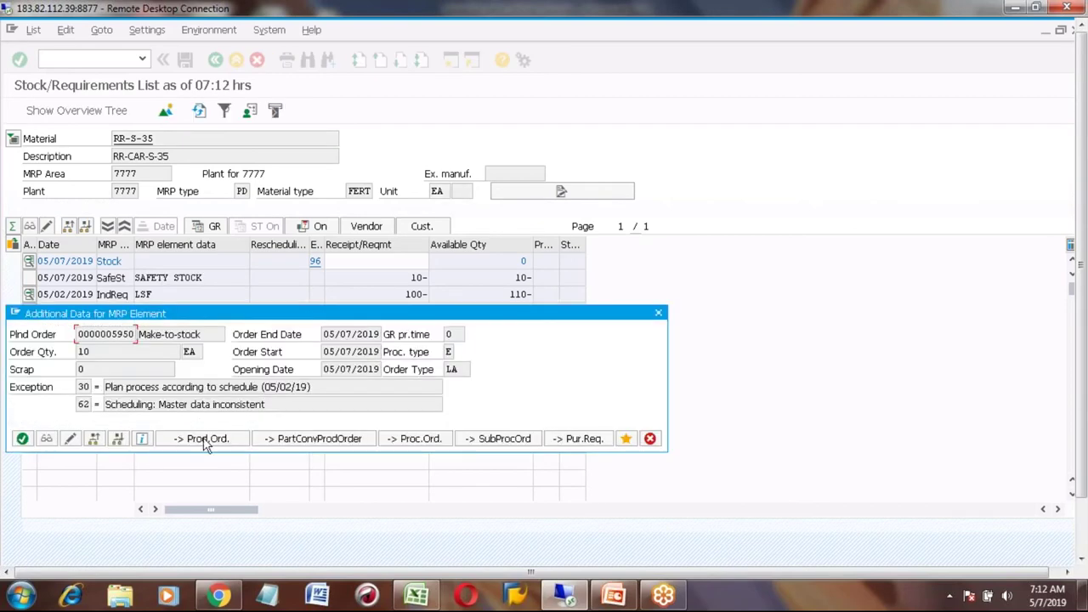
{"action": "left_click", "coordinate": [205, 438]}
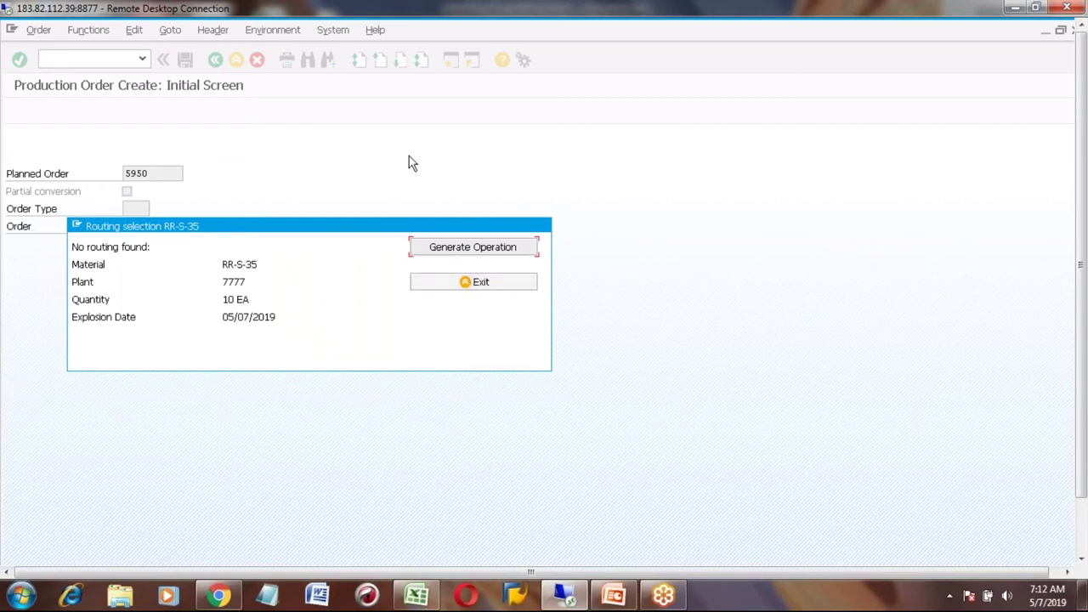
{"action": "left_click", "coordinate": [469, 283]}
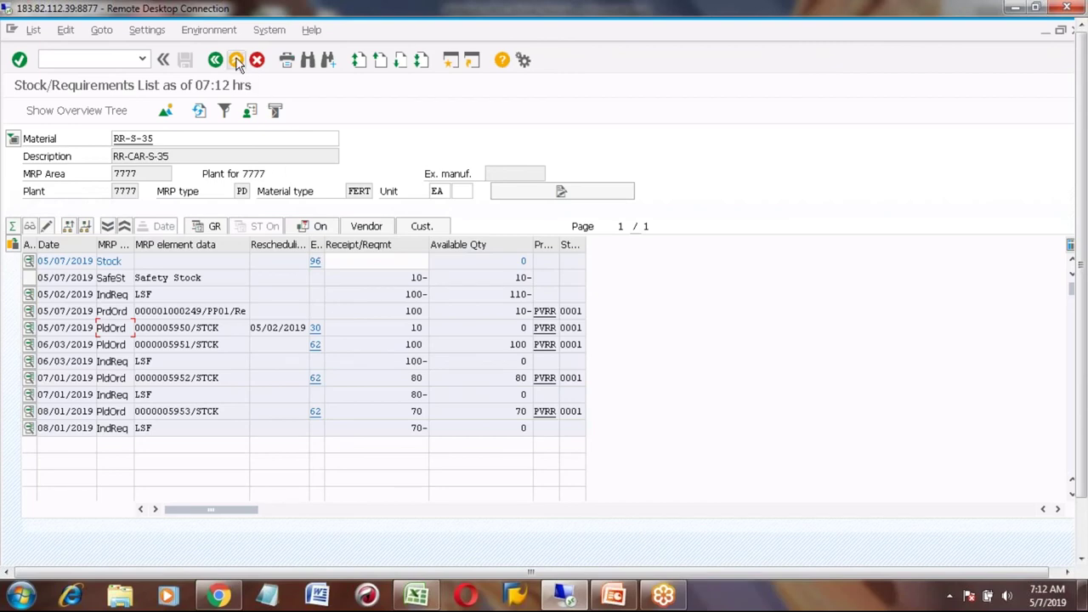
Step: Display RR-S-35's material master from the list and check the production scheduling profile in its work scheduling data
{"action": "double_click", "coordinate": [134, 142]}
{"action": "left_click", "coordinate": [372, 142]}
{"action": "left_click", "coordinate": [225, 142]}
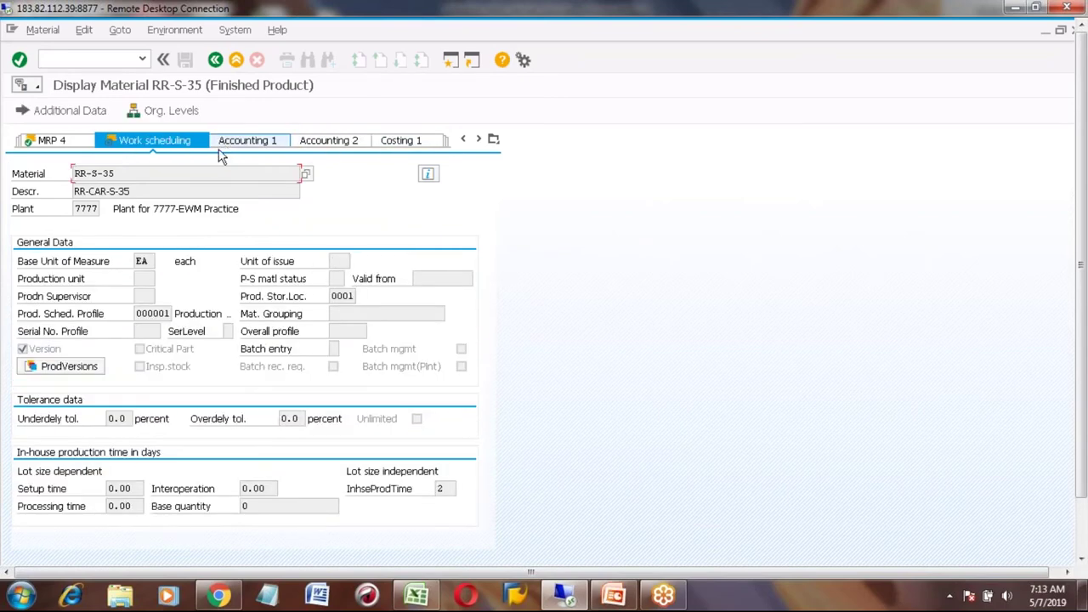
{"action": "left_click", "coordinate": [158, 312]}
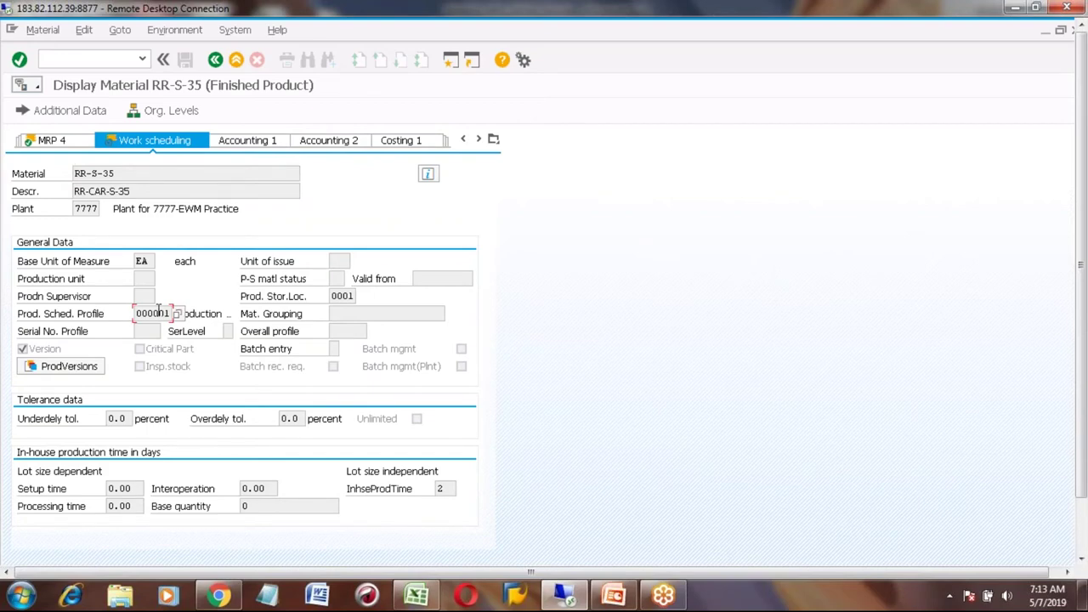
Step: In the customizing IMG, open Define Production Scheduling Profile under Production, Shop Floor Control, Master Data
{"action": "left_click", "coordinate": [123, 60]}
{"action": "key", "text": "Return"}
{"action": "left_click", "coordinate": [70, 112]}
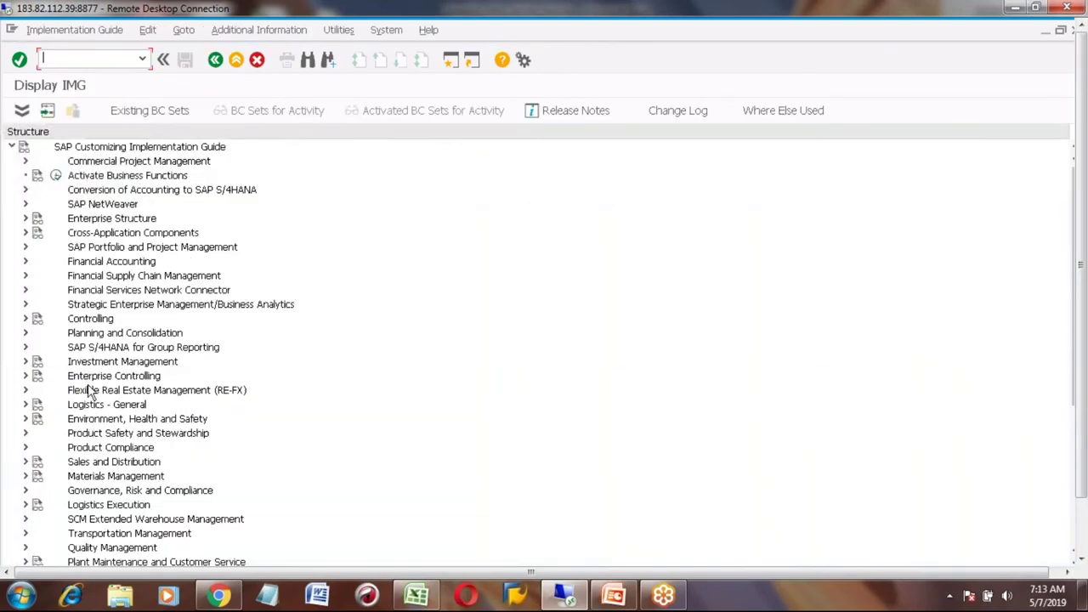
{"action": "left_click", "coordinate": [1084, 542]}
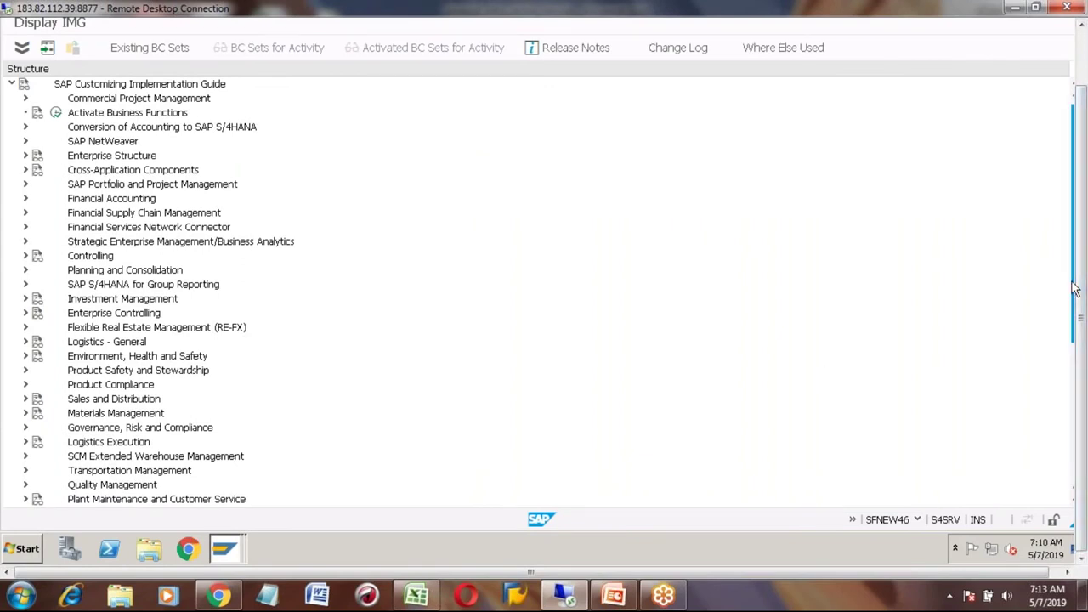
{"action": "left_click_drag", "start_coordinate": [1075, 289], "coordinate": [1074, 362]}
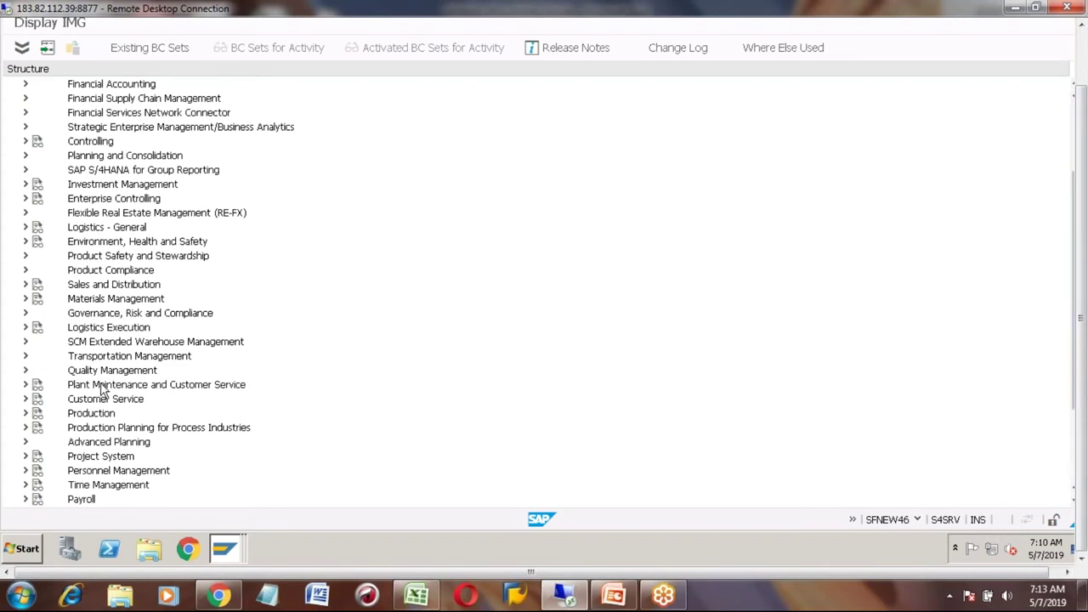
{"action": "left_click", "coordinate": [26, 415]}
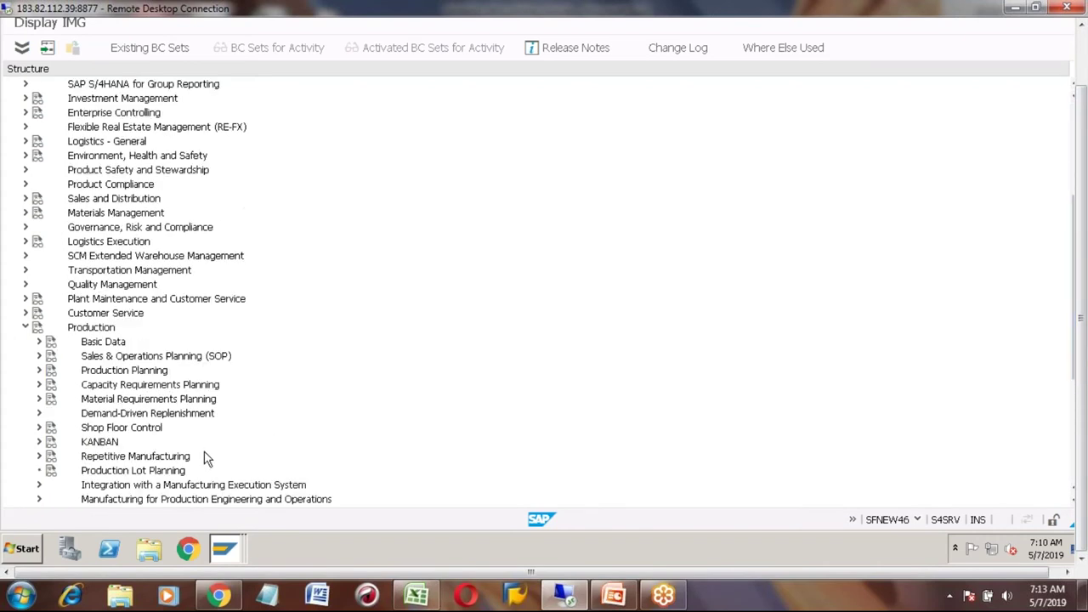
{"action": "left_click", "coordinate": [40, 429]}
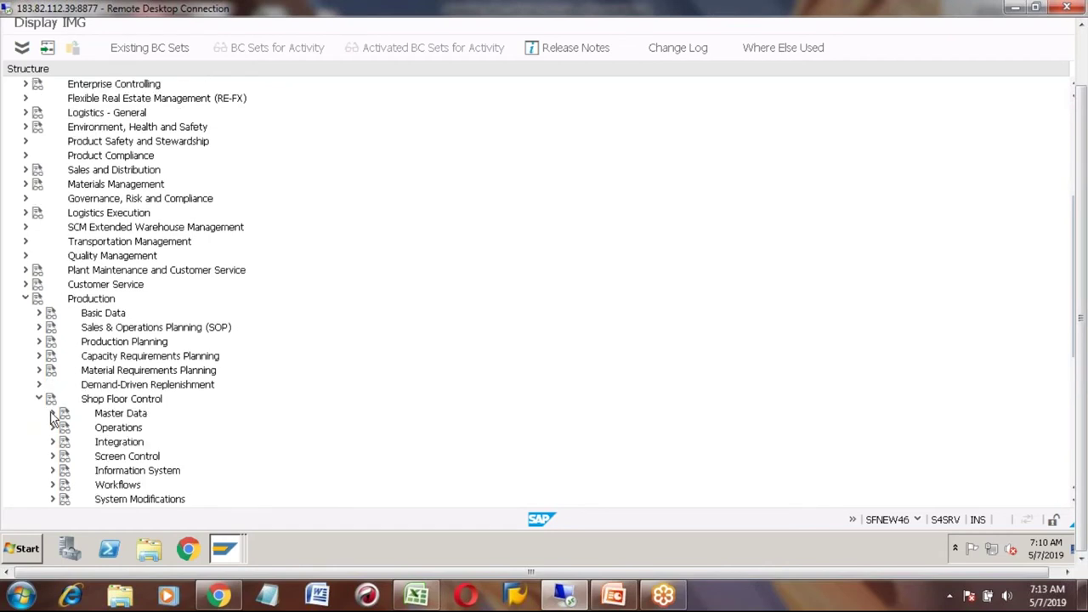
{"action": "left_click", "coordinate": [52, 414]}
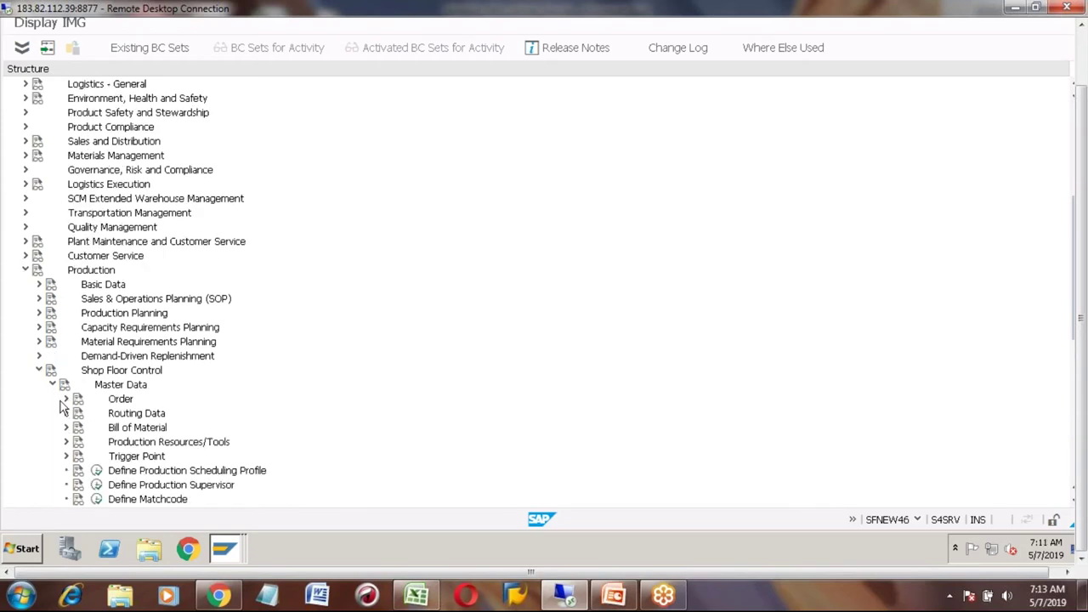
{"action": "left_click", "coordinate": [96, 470]}
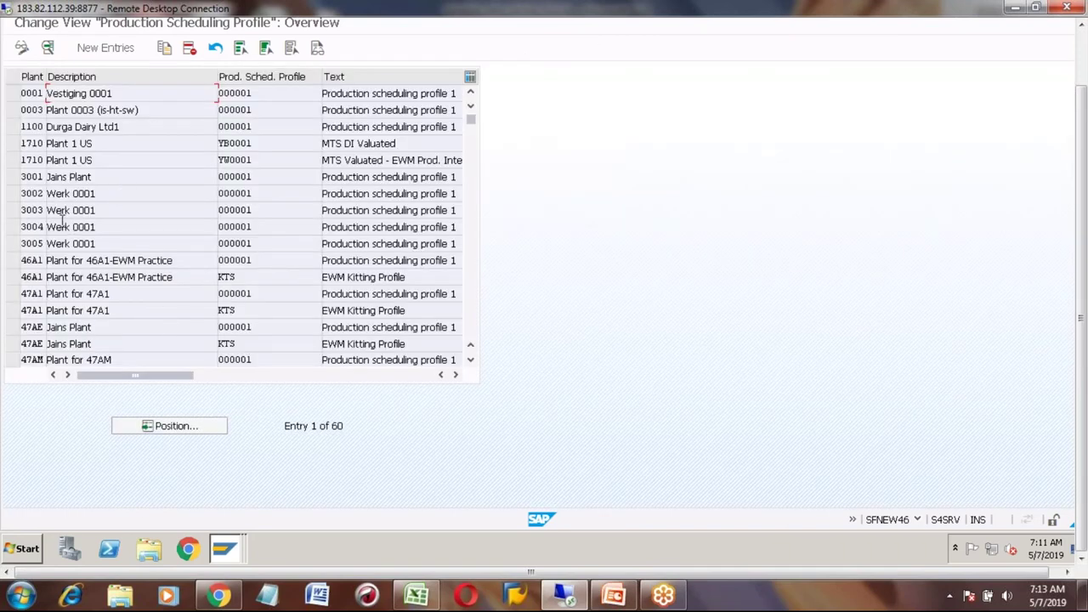
Step: Find plant 7777's production scheduling profile 000001, review its details, and return to the IMG structure
{"action": "left_click", "coordinate": [83, 259]}
{"action": "left_click", "coordinate": [153, 426]}
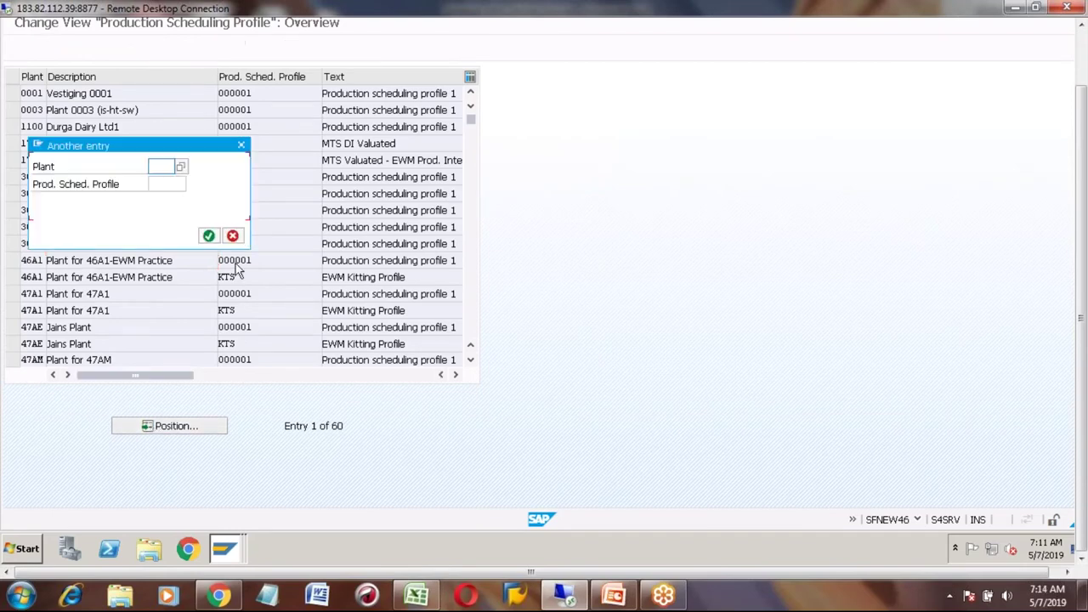
{"action": "type", "text": "7777"}
{"action": "key", "text": "Return"}
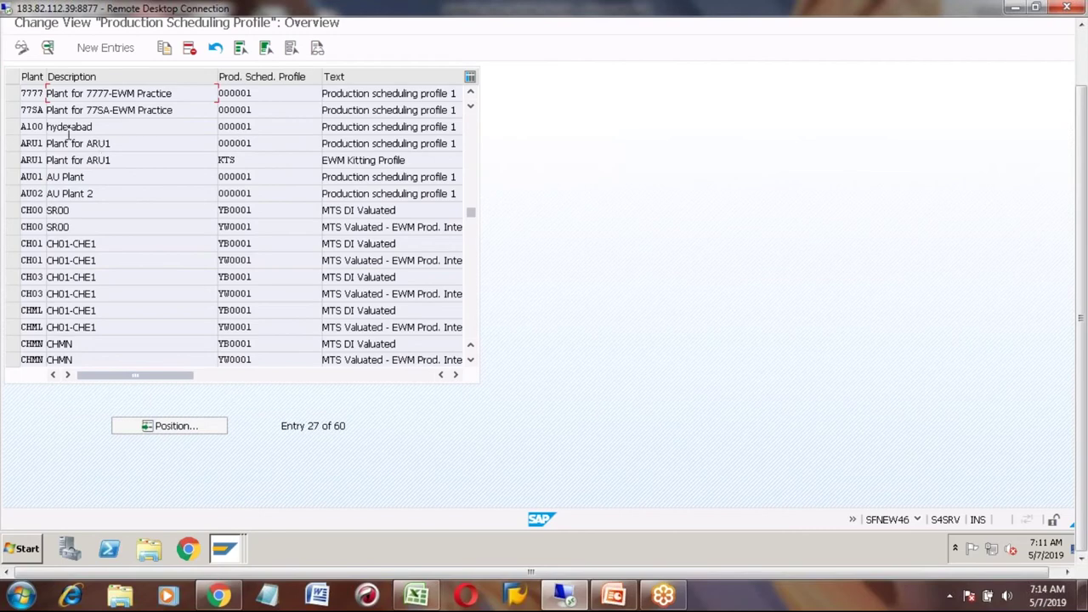
{"action": "left_click", "coordinate": [12, 94]}
{"action": "left_click", "coordinate": [48, 49]}
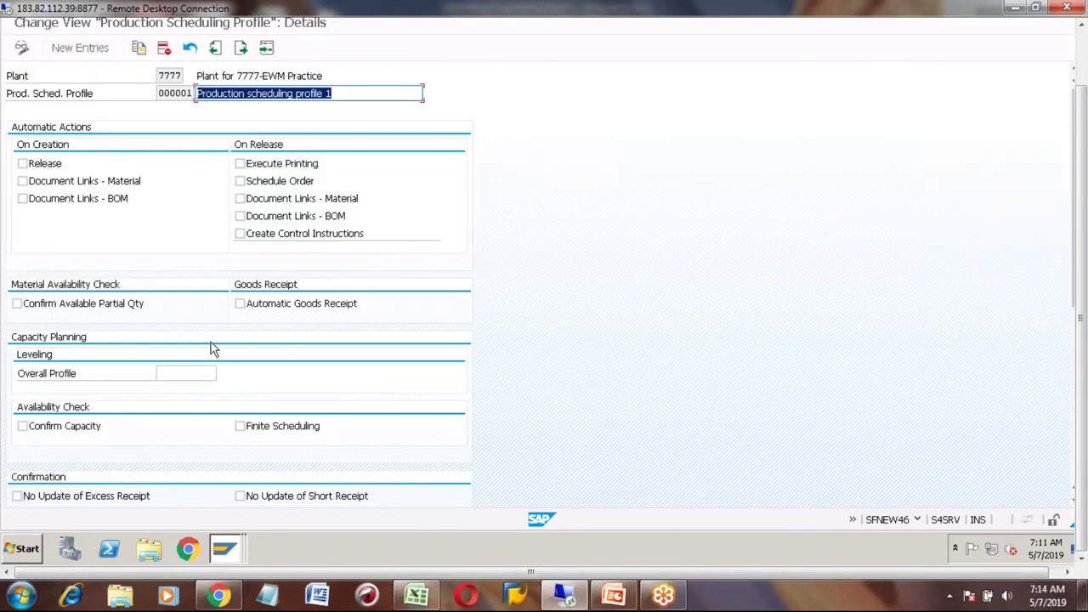
{"action": "left_click", "coordinate": [1084, 55]}
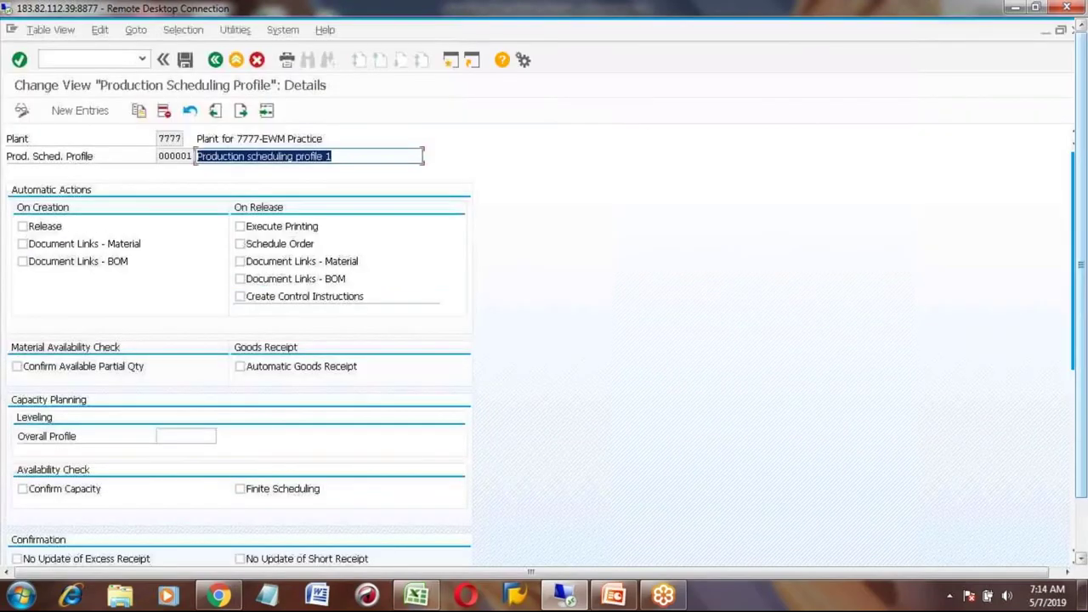
{"action": "left_click", "coordinate": [215, 60]}
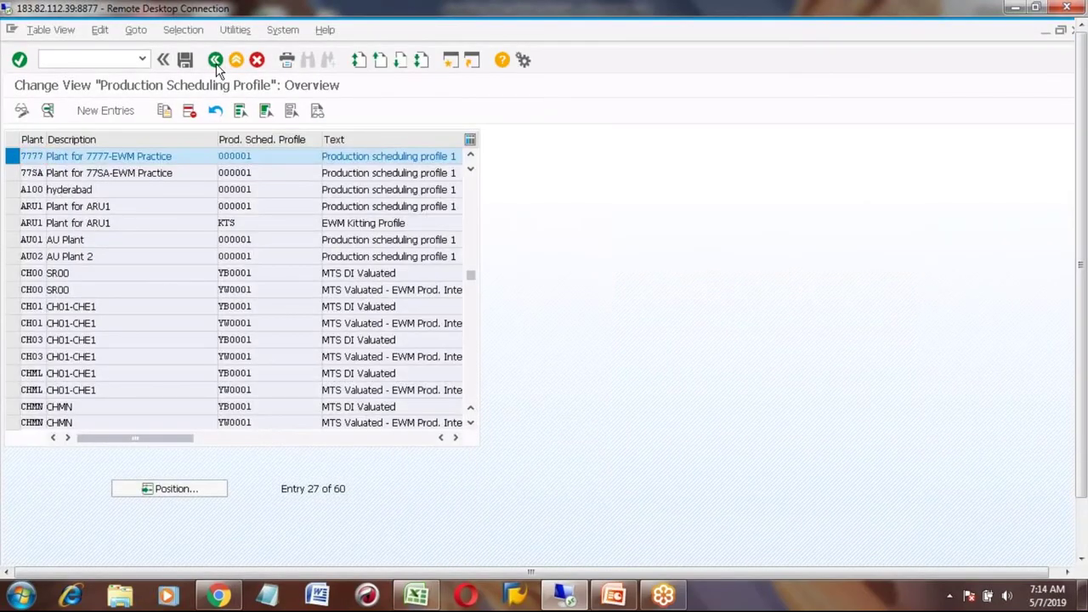
{"action": "left_click", "coordinate": [215, 61]}
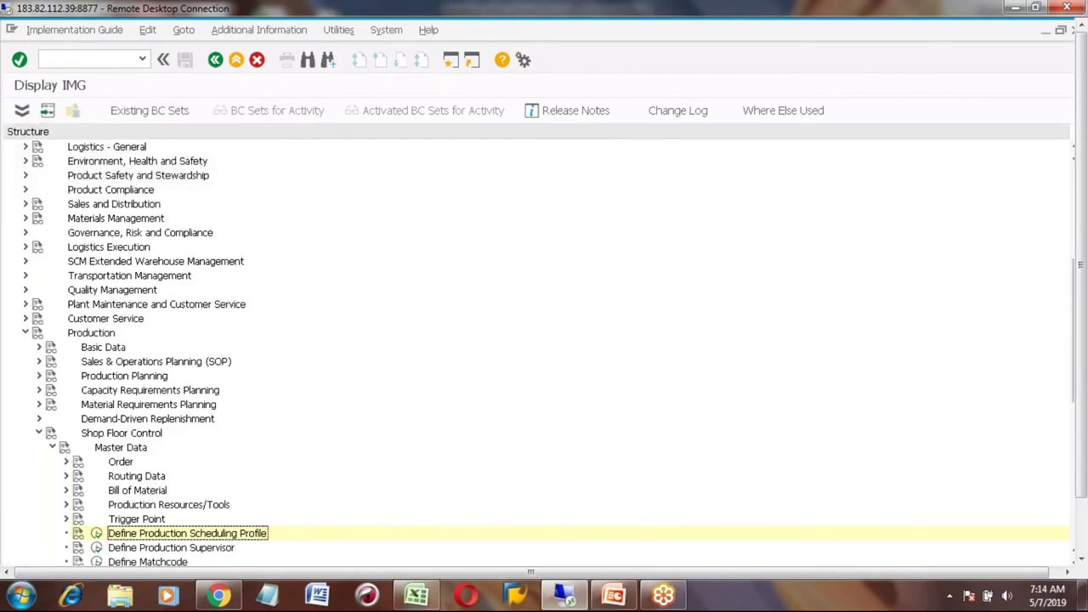
Step: Open the order-type-dependent parameters for plant 7777 and order type PP01 in detail
{"action": "left_click", "coordinate": [66, 462]}
{"action": "left_click", "coordinate": [110, 390]}
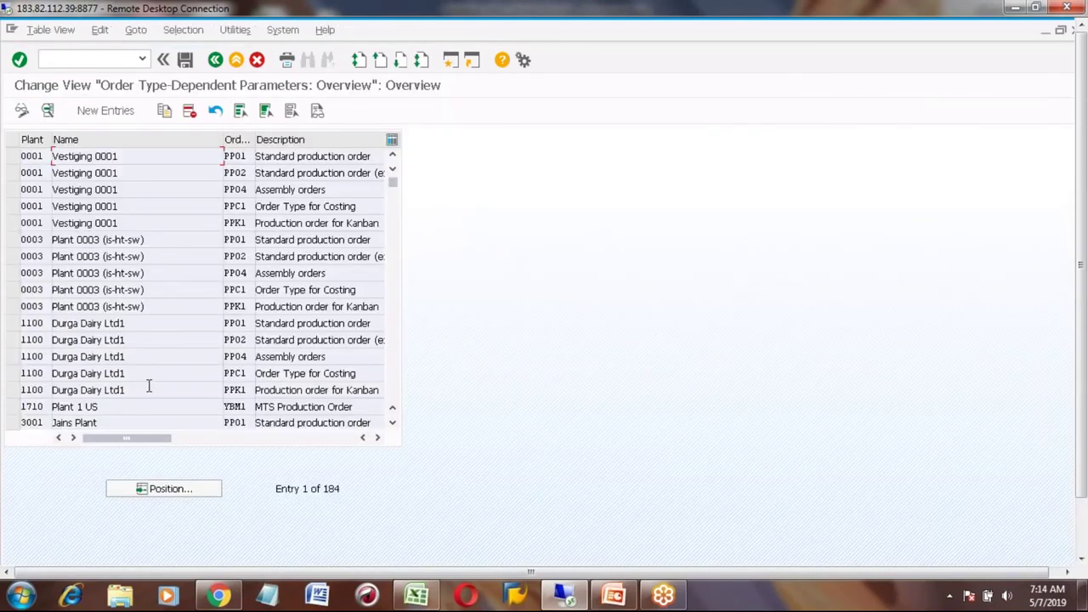
{"action": "left_click", "coordinate": [170, 488]}
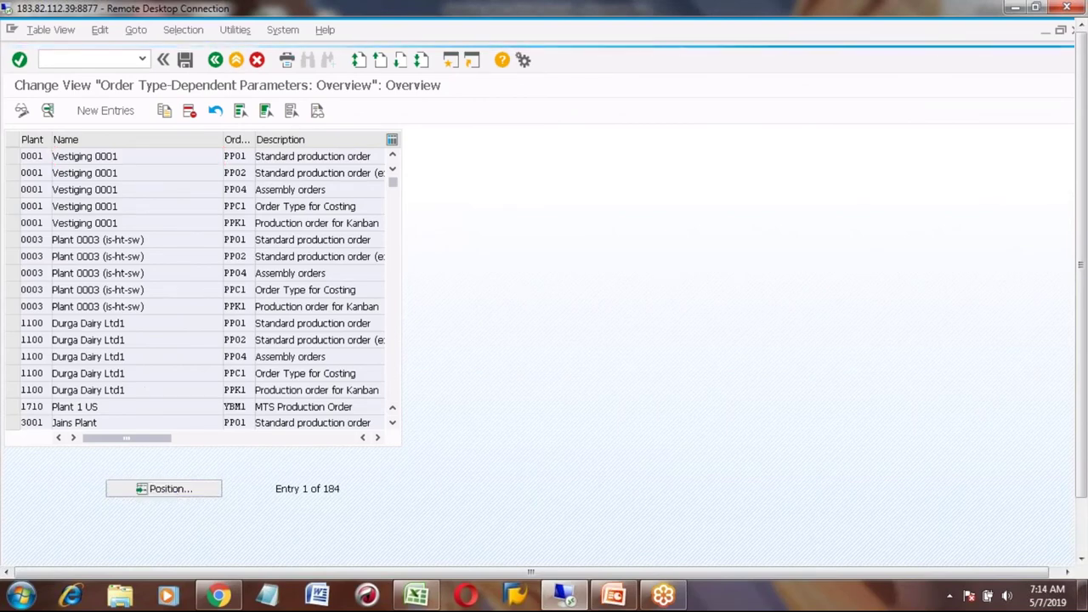
{"action": "type", "text": "7777"}
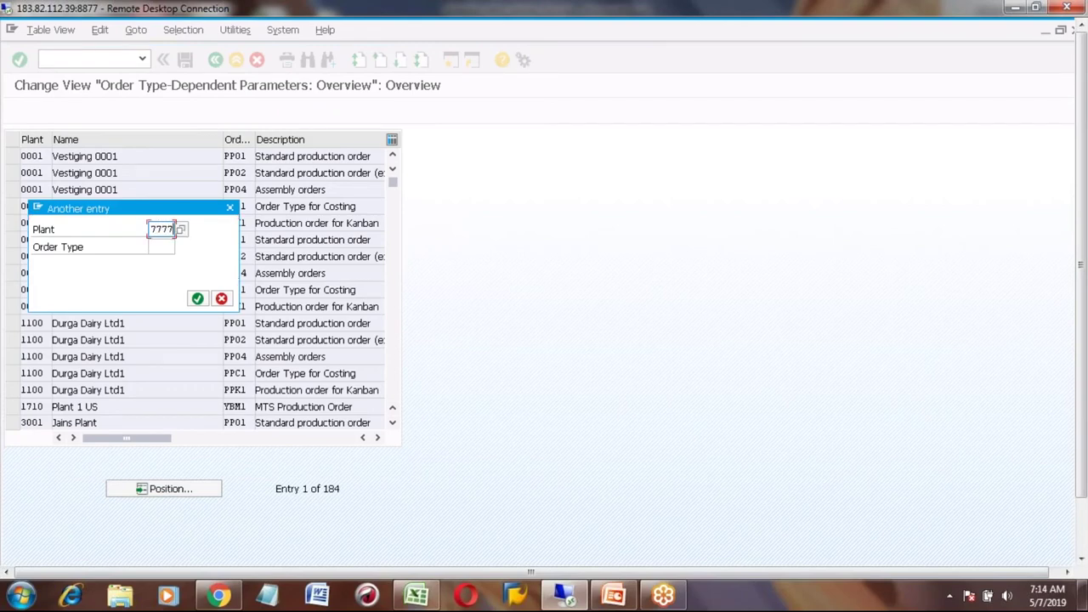
{"action": "key", "text": "Return"}
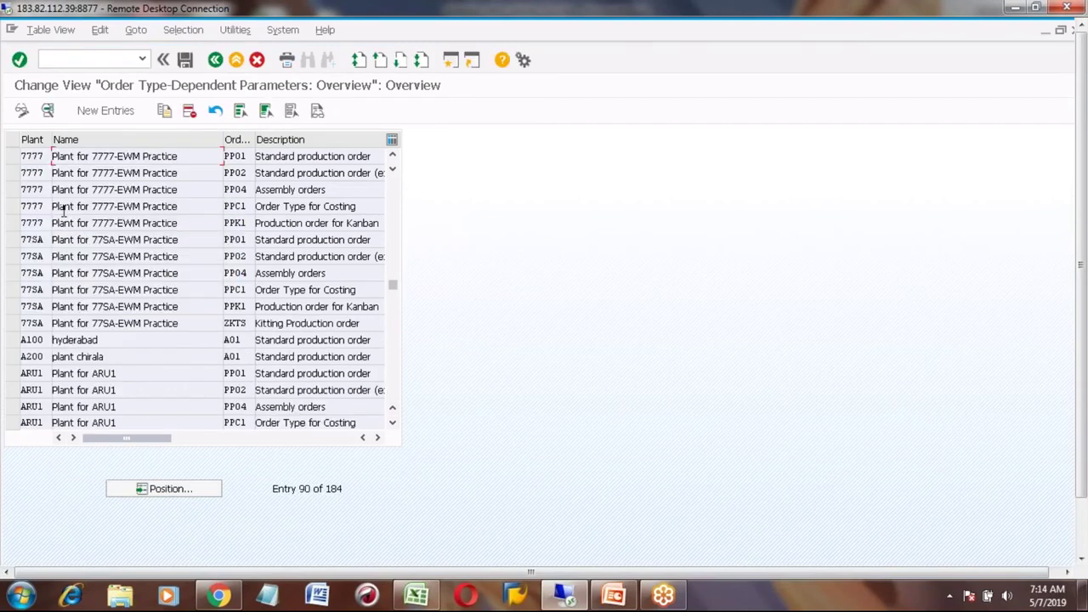
{"action": "left_click", "coordinate": [12, 156]}
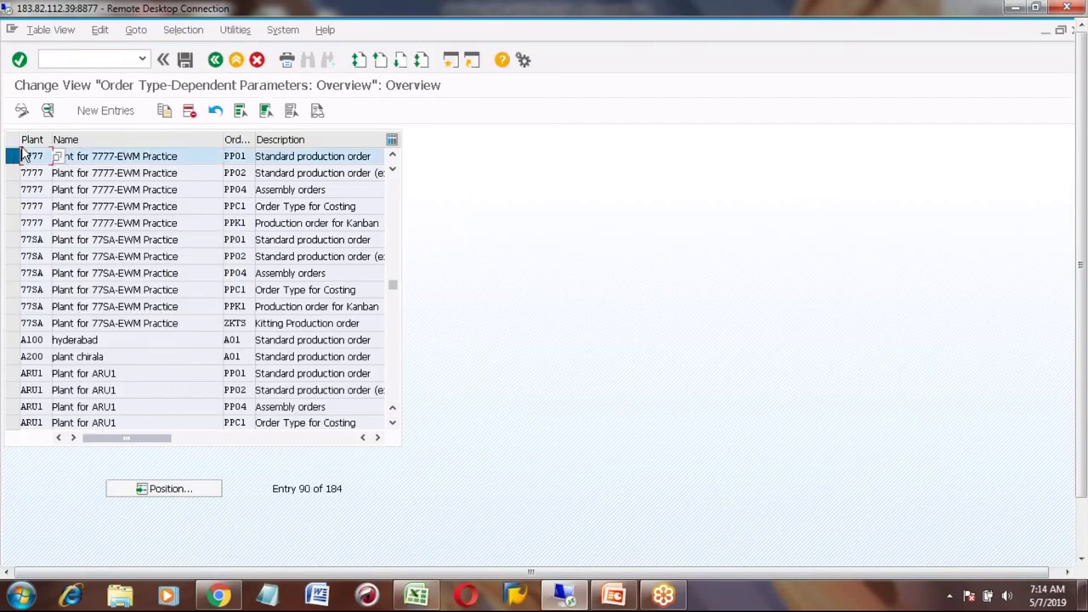
{"action": "left_click", "coordinate": [48, 111]}
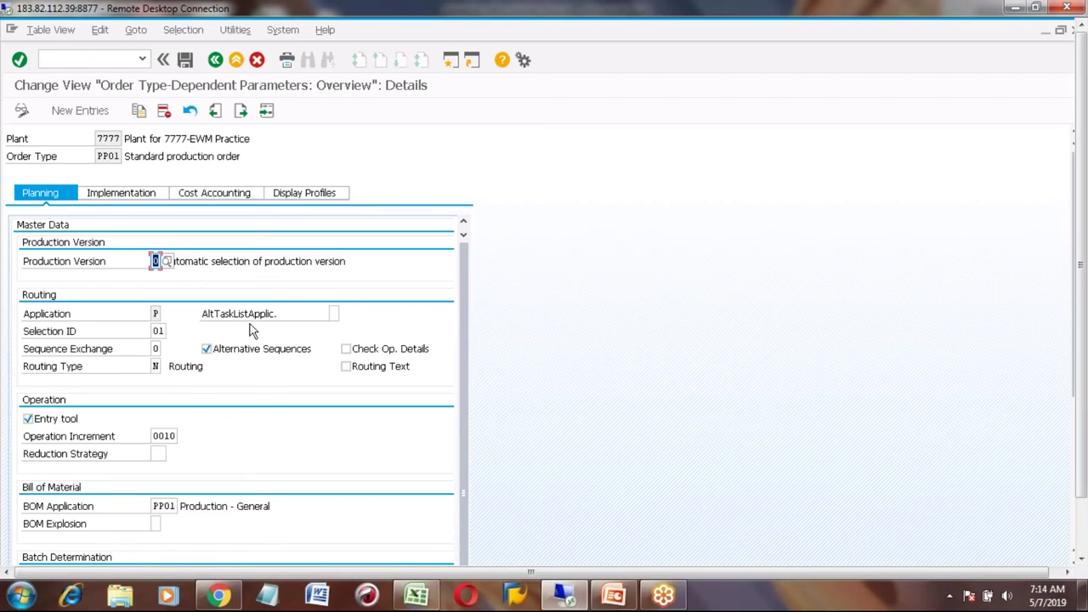
Step: Look up the available routing selection IDs, pick 01, leave the order type parameters without saving, and collapse the Order node
{"action": "left_click", "coordinate": [166, 331]}
{"action": "left_click", "coordinate": [172, 332]}
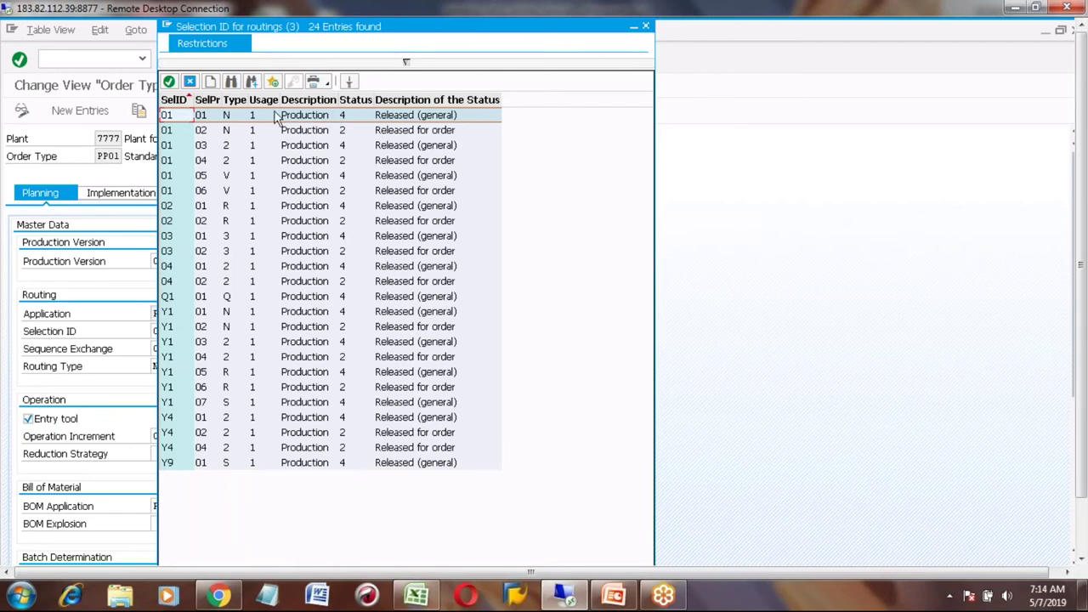
{"action": "double_click", "coordinate": [174, 117]}
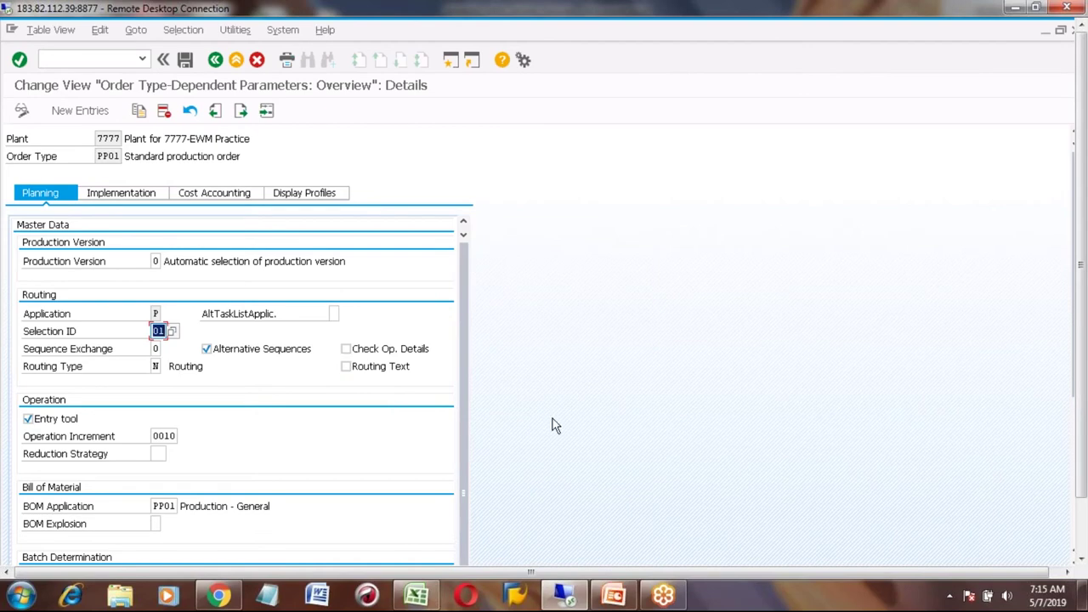
{"action": "left_click", "coordinate": [216, 61]}
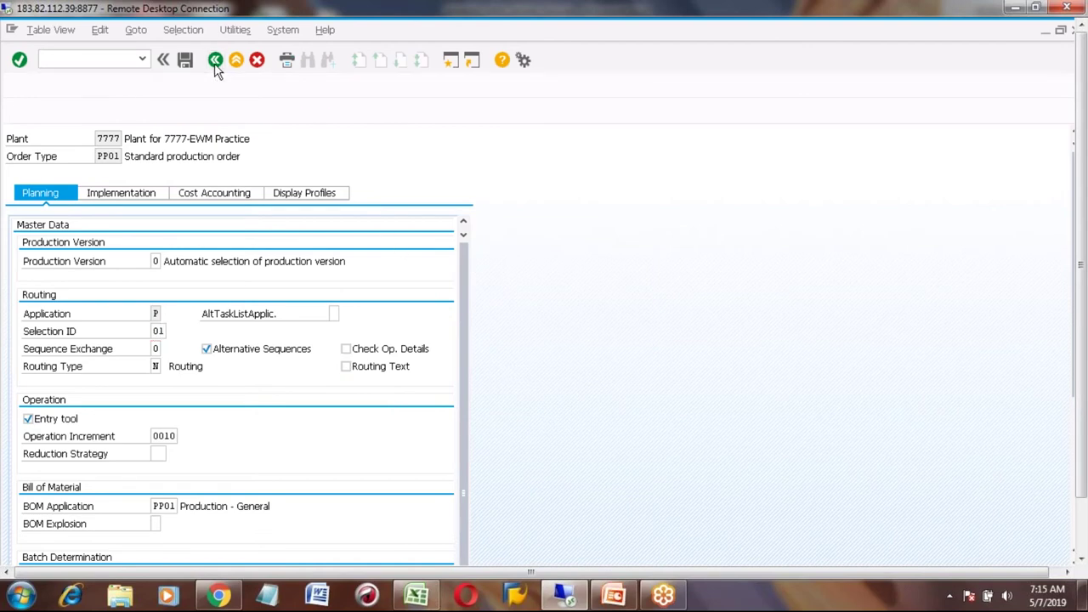
{"action": "left_click", "coordinate": [216, 63]}
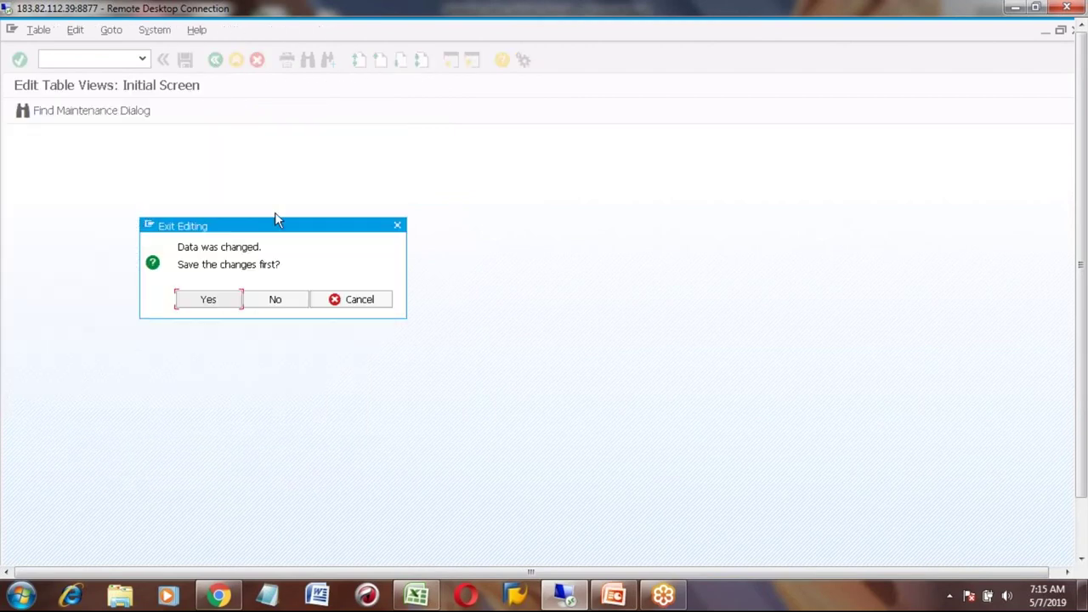
{"action": "left_click", "coordinate": [281, 300]}
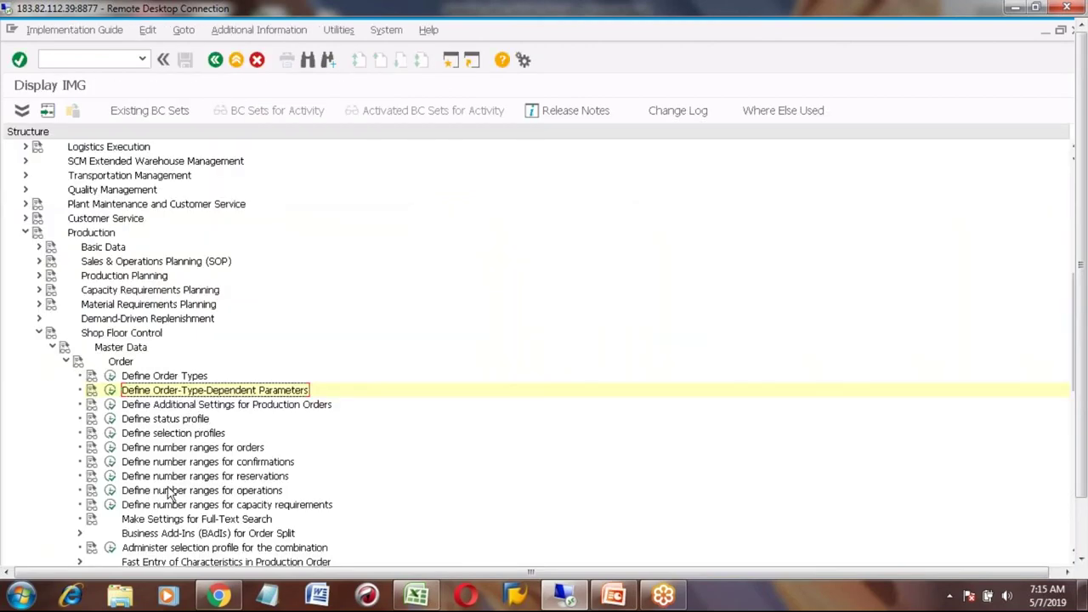
{"action": "left_click", "coordinate": [66, 361]}
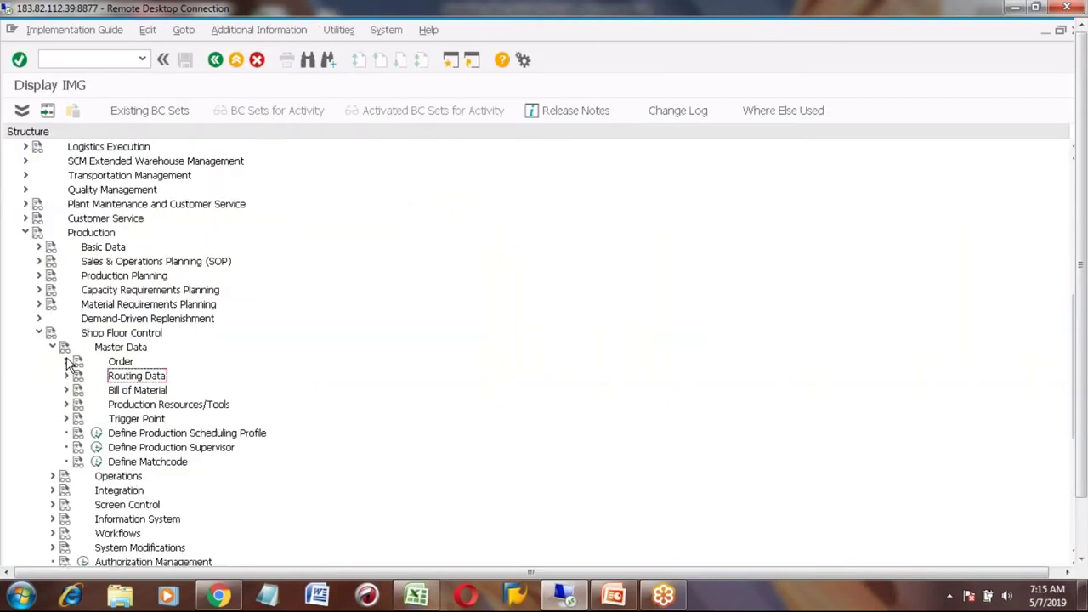
Step: Find plant 7777's entry in Define Production Scheduling Profile and open the details of profile 000001
{"action": "left_click", "coordinate": [96, 432]}
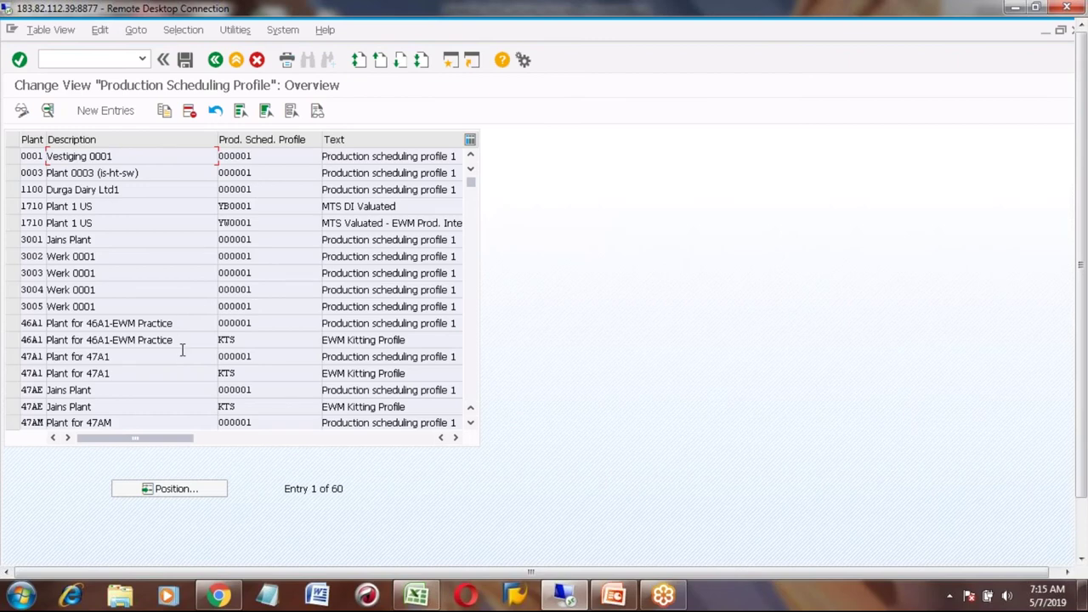
{"action": "left_click", "coordinate": [171, 489]}
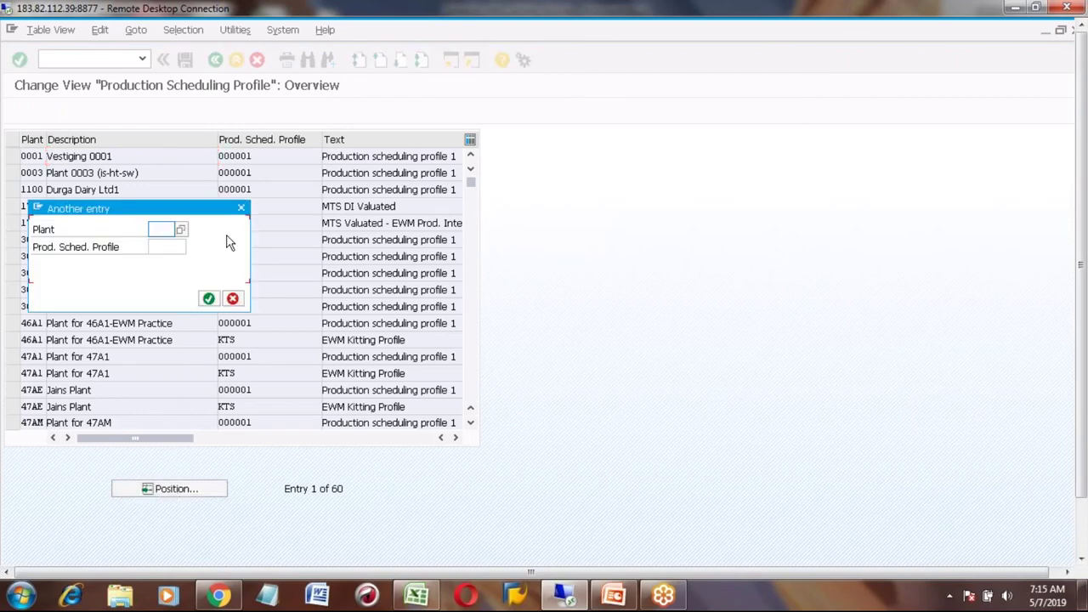
{"action": "type", "text": "7777"}
{"action": "key", "text": "Return"}
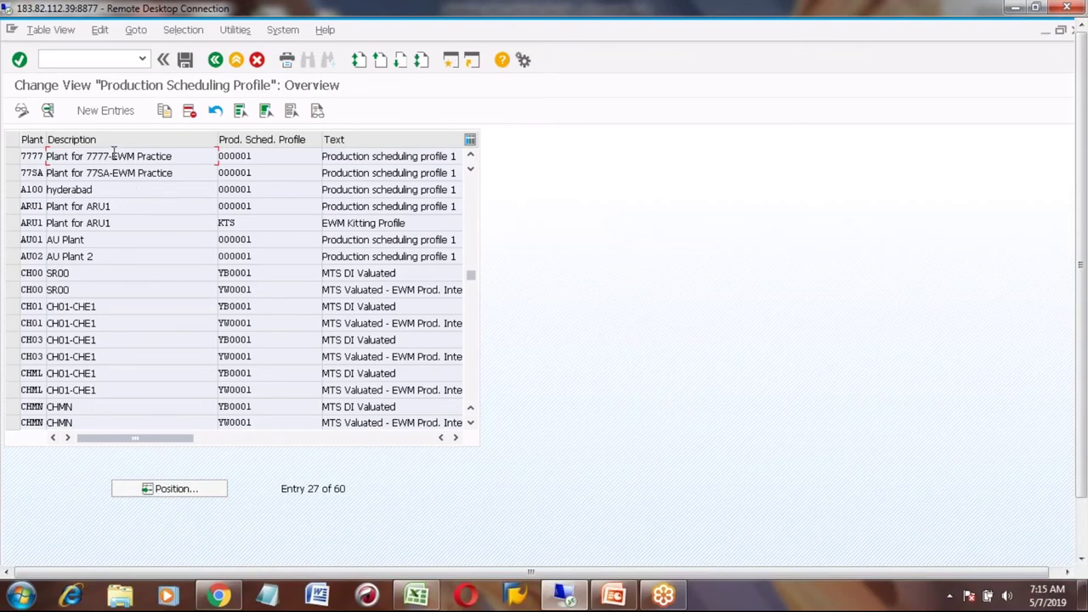
{"action": "left_click", "coordinate": [12, 157]}
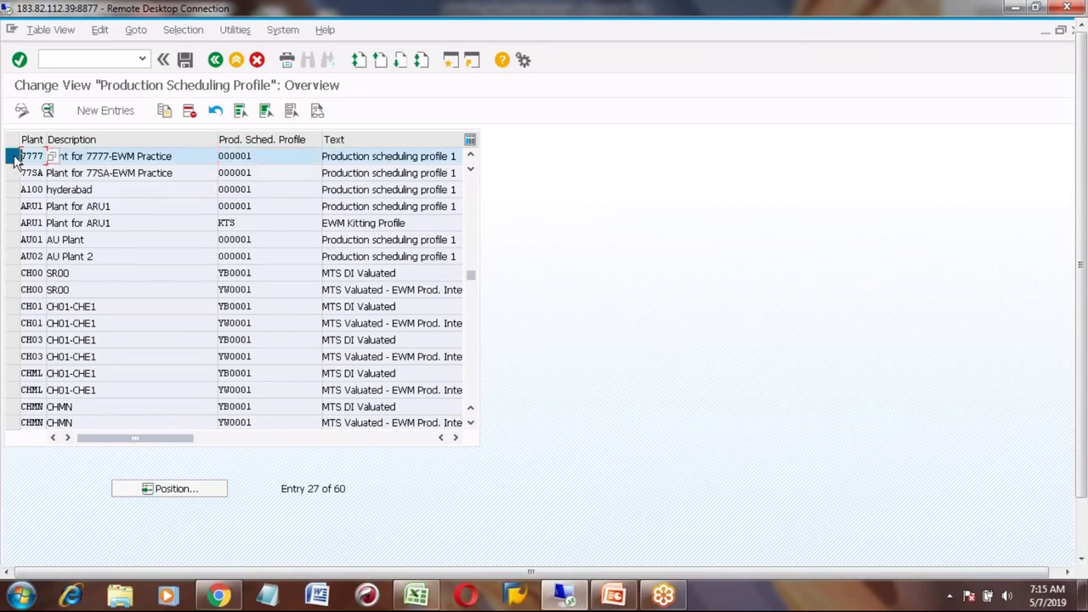
{"action": "left_click", "coordinate": [47, 111]}
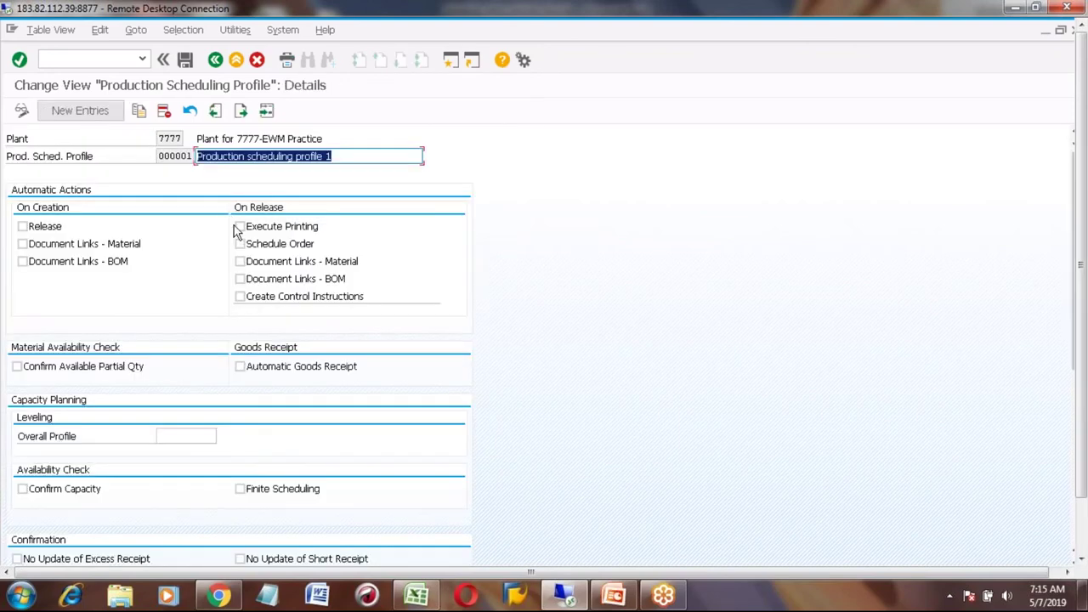
Step: Set the profile's make-to-stock production order type to PP01 and save the change to the proposed customizing request
{"action": "left_click", "coordinate": [1075, 501]}
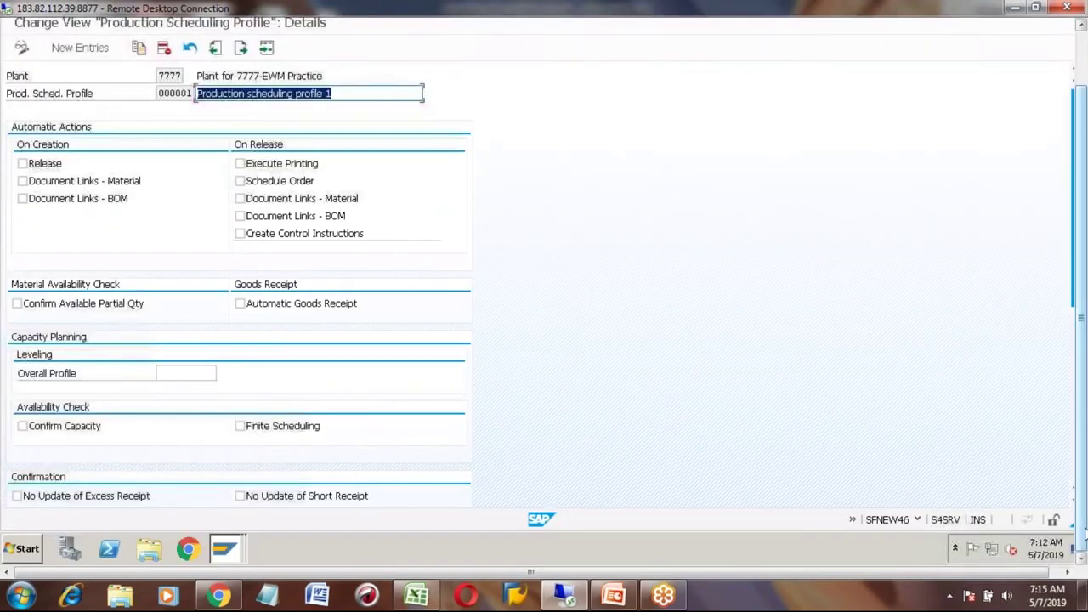
{"action": "left_click", "coordinate": [1074, 475]}
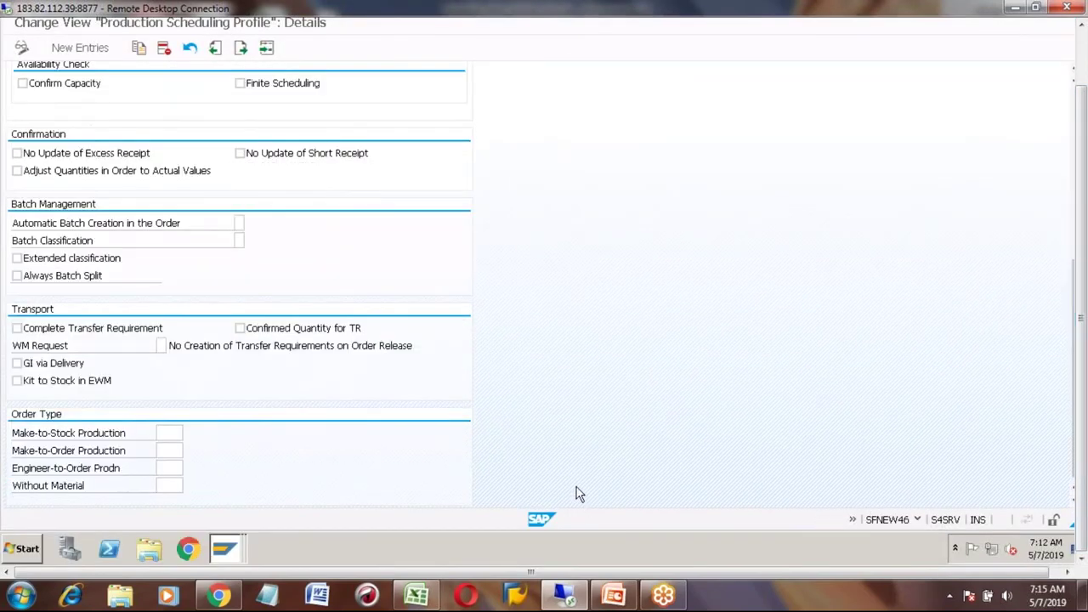
{"action": "left_click", "coordinate": [164, 434]}
{"action": "type", "text": "PP01"}
{"action": "key", "text": "Return"}
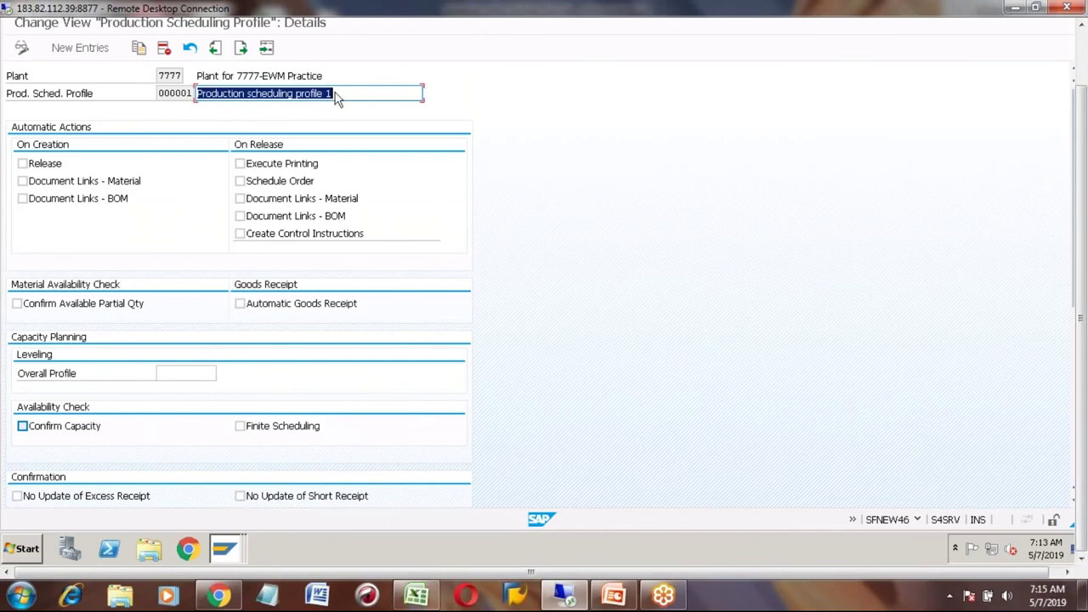
{"action": "left_click", "coordinate": [1084, 56]}
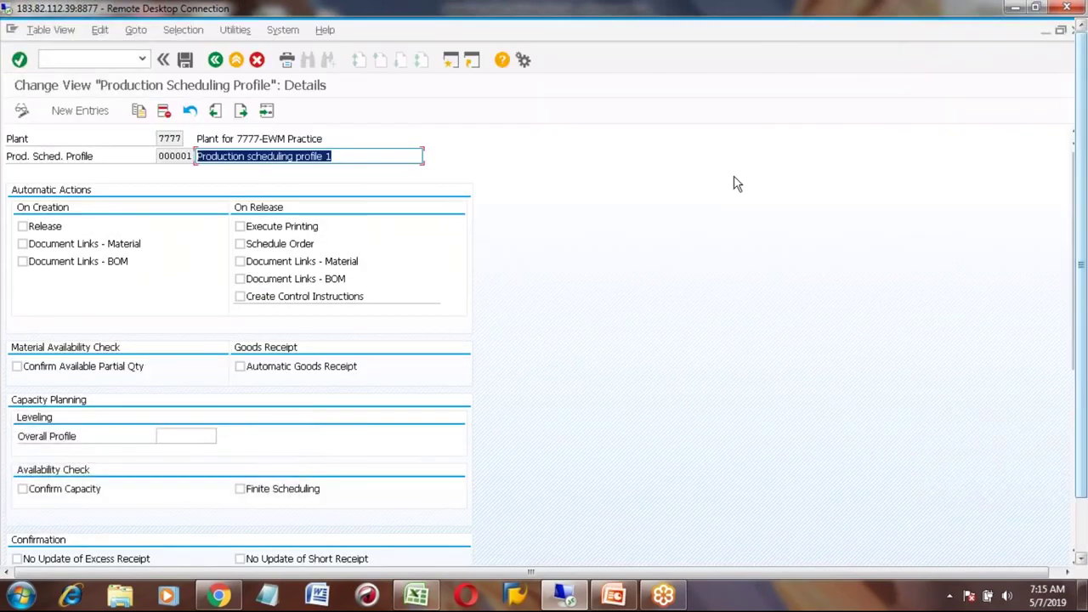
{"action": "left_click", "coordinate": [185, 59]}
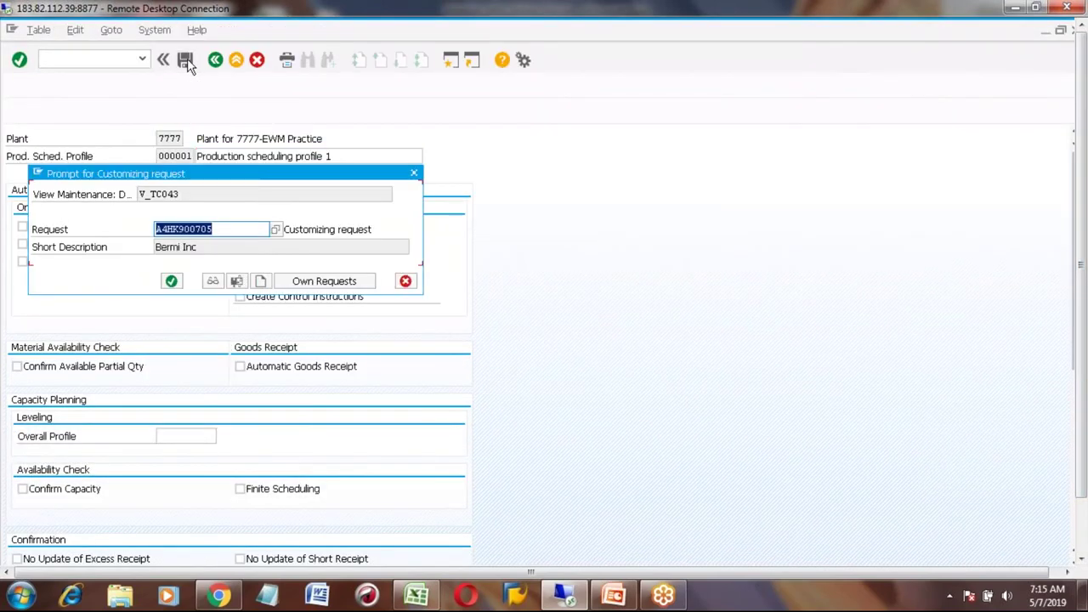
{"action": "left_click", "coordinate": [171, 281]}
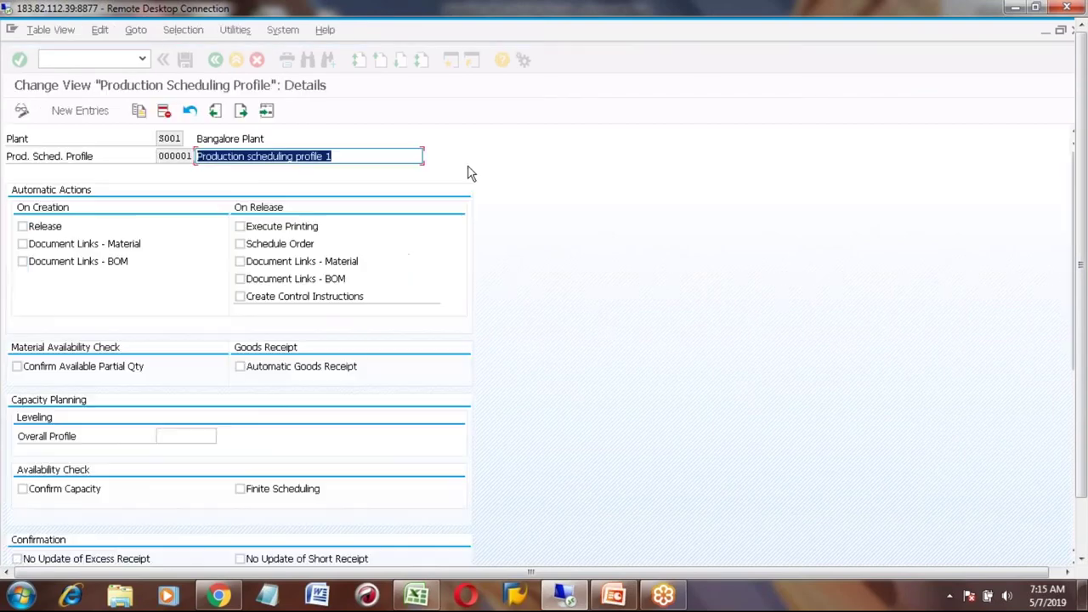
Step: Look over the order type fields of plant S001's profile, switch to the planned order session and exit to SAP Easy Access
{"action": "left_click", "coordinate": [1083, 539]}
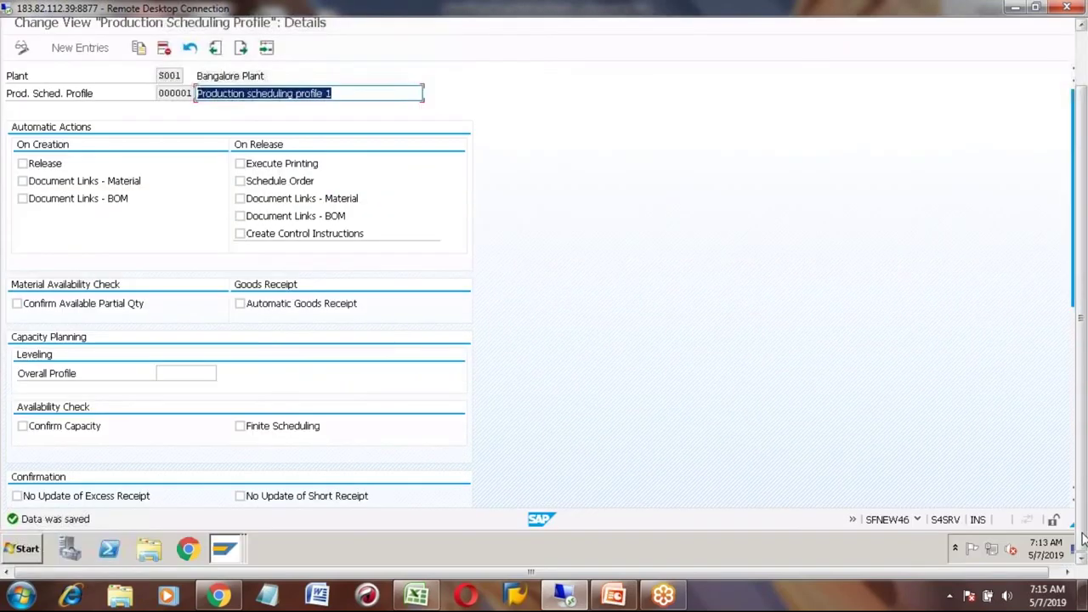
{"action": "left_click", "coordinate": [1077, 480]}
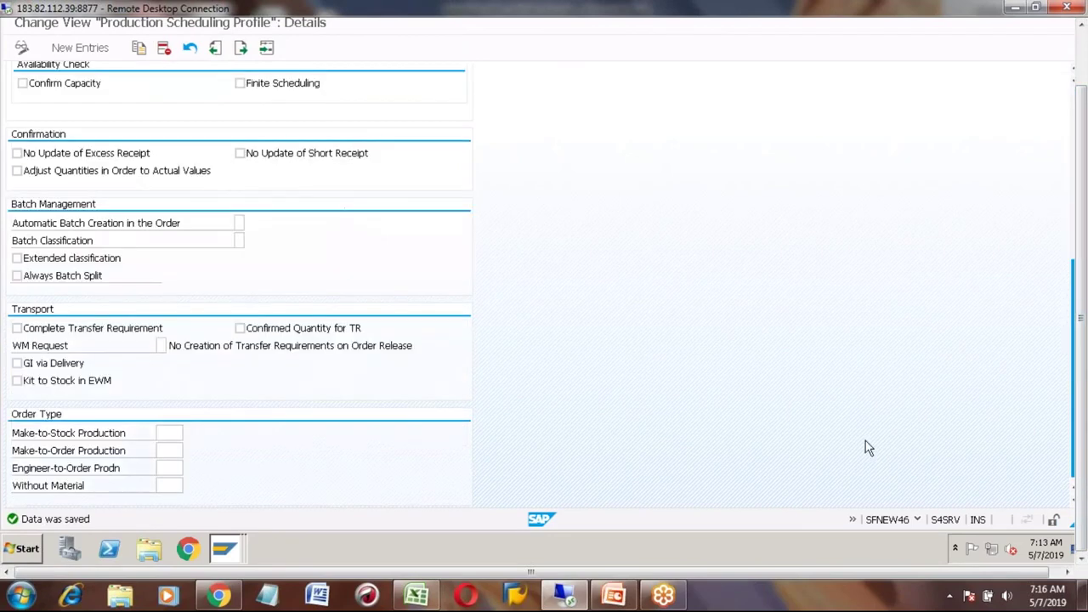
{"action": "left_click", "coordinate": [225, 551]}
{"action": "left_click", "coordinate": [221, 496]}
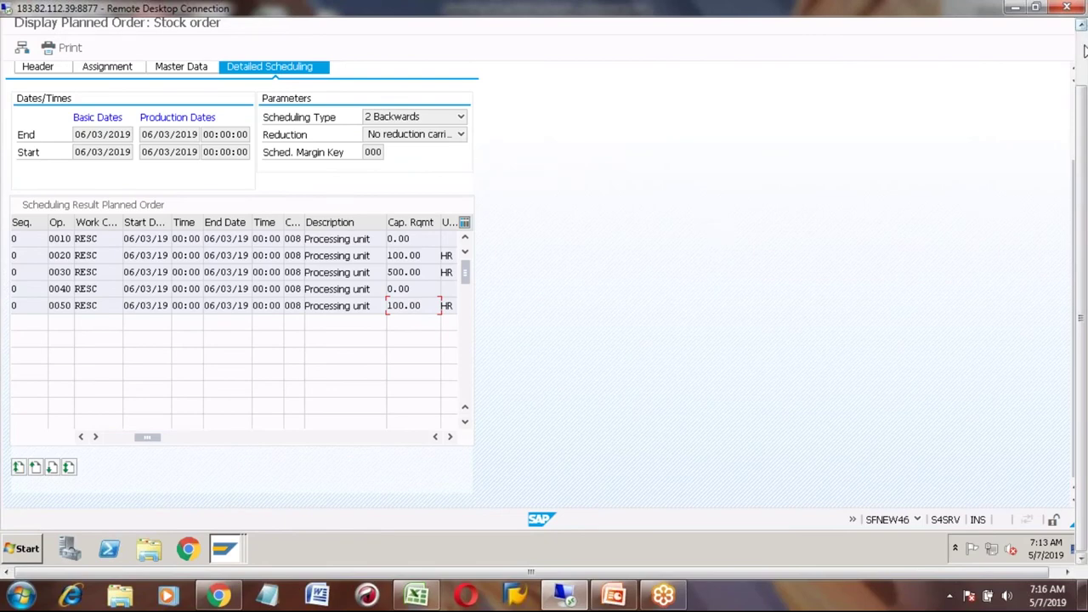
{"action": "left_click", "coordinate": [1084, 50]}
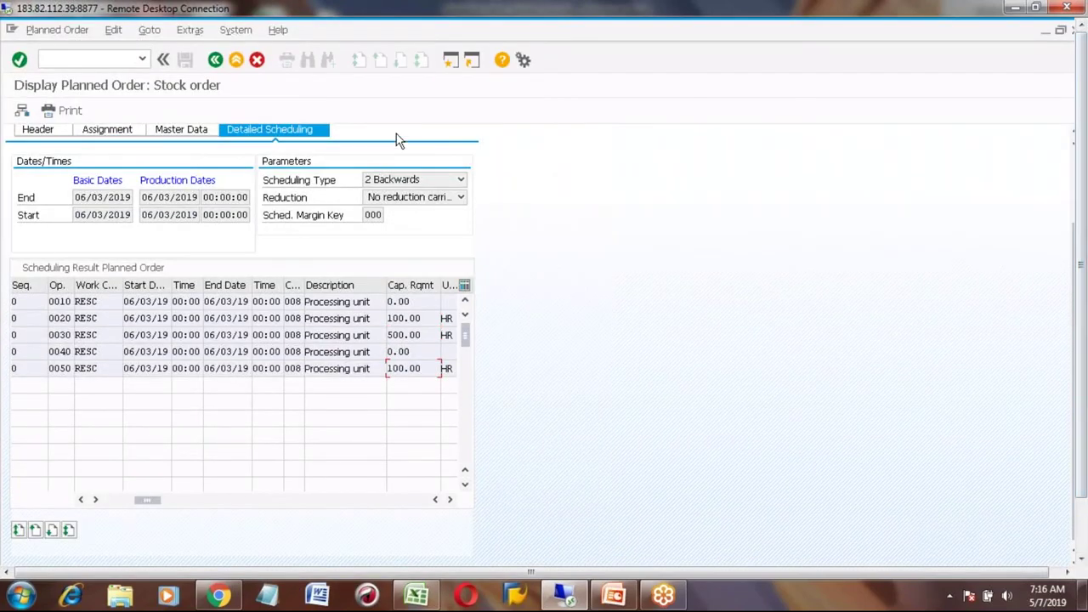
{"action": "left_click", "coordinate": [236, 61]}
{"action": "left_click", "coordinate": [236, 62]}
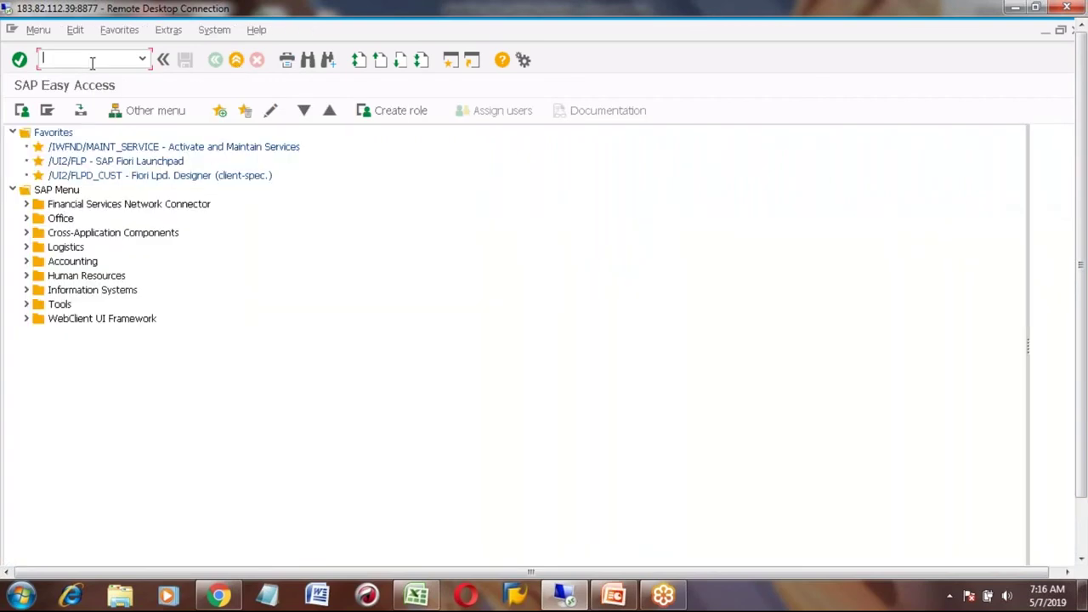
Step: Start transaction CO01 and specify material RR-S-35, production plant 7777 and order type PP01 for a new production order
{"action": "type", "text": "CO01"}
{"action": "key", "text": "Return"}
{"action": "type", "text": "RE"}
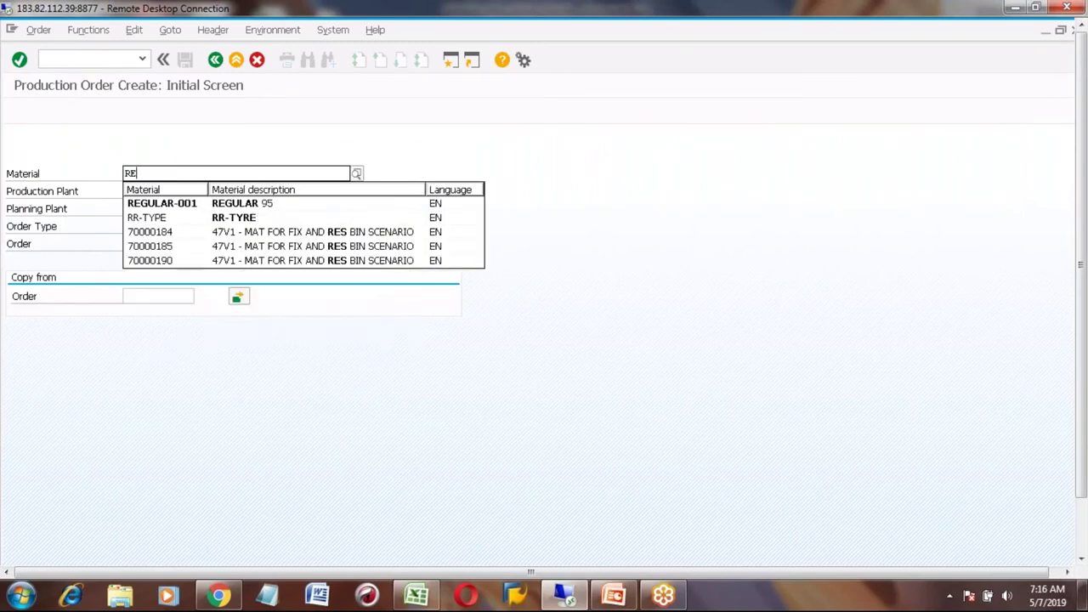
{"action": "key", "text": "BackSpace"}
{"action": "type", "text": "S"}
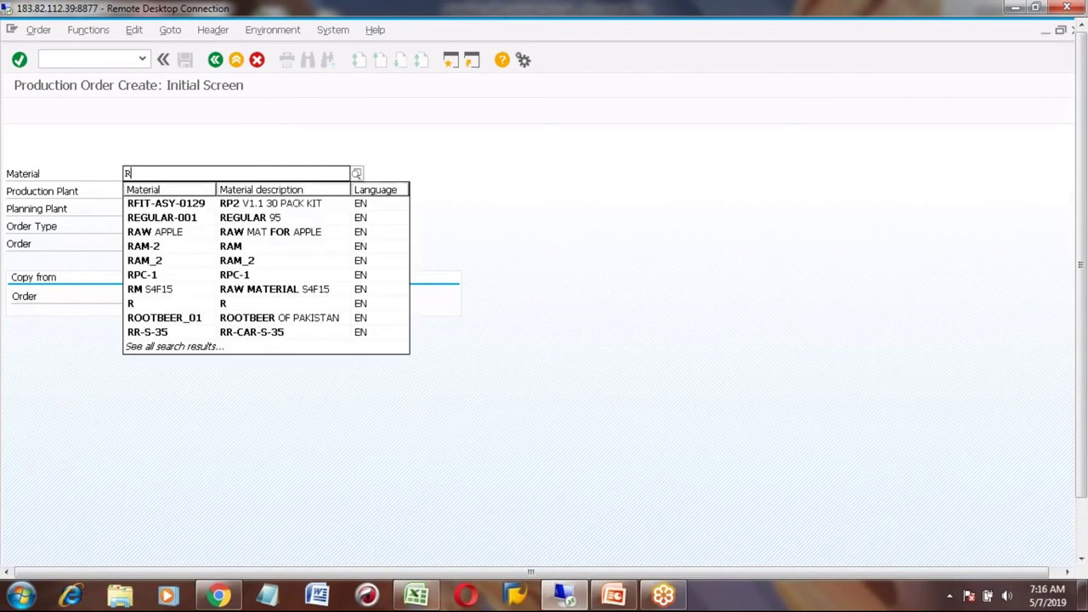
{"action": "type", "text": "R"}
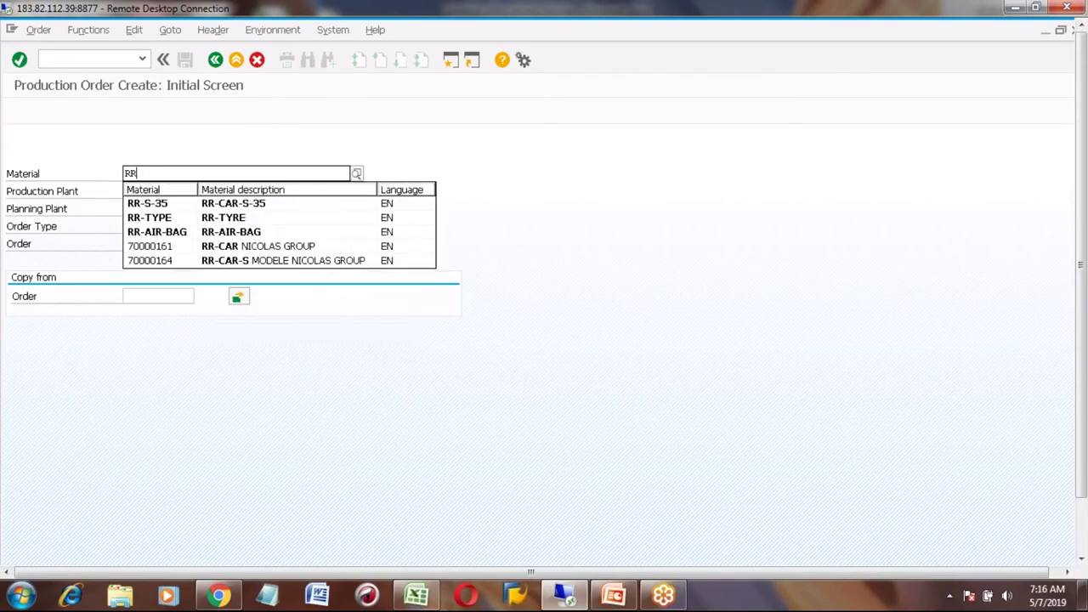
{"action": "key", "text": "Down"}
{"action": "key", "text": "Return"}
{"action": "key", "text": "Tab"}
{"action": "key", "text": "Tab"}
{"action": "key", "text": "Tab"}
{"action": "key", "text": "Return"}
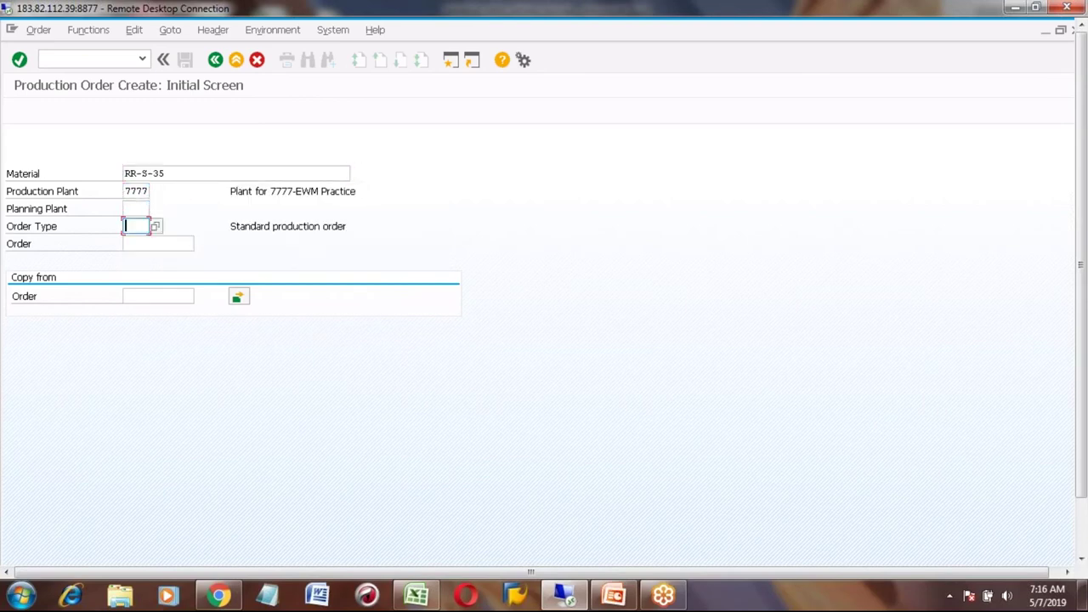
Step: Enter a total quantity of 1 and a basic end date of 05/21/2019 in the production order header
{"action": "type", "text": "1"}
{"action": "key", "text": "Return"}
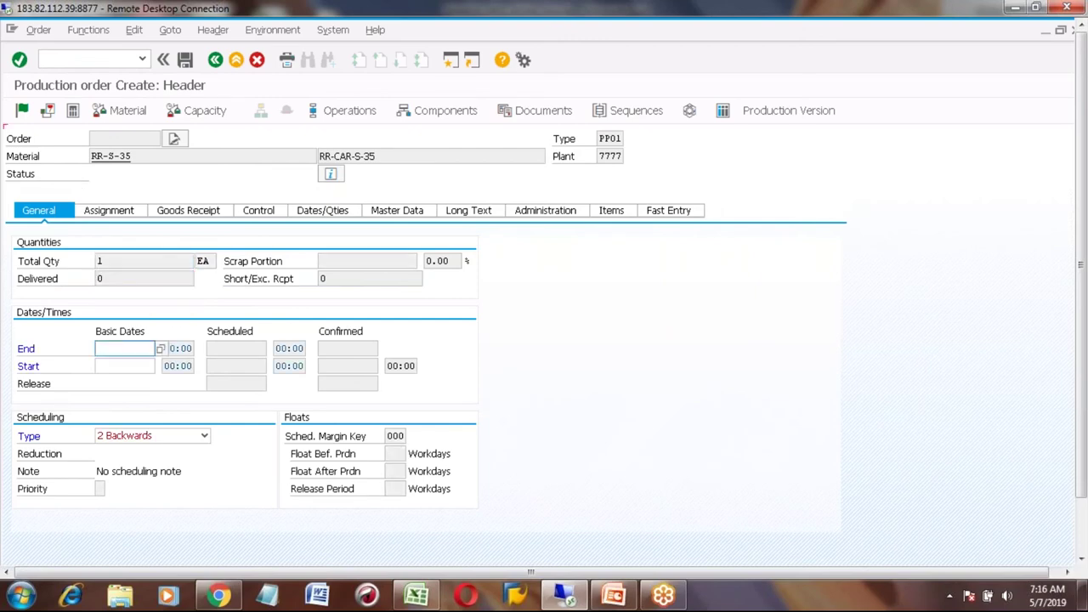
{"action": "left_click", "coordinate": [160, 348]}
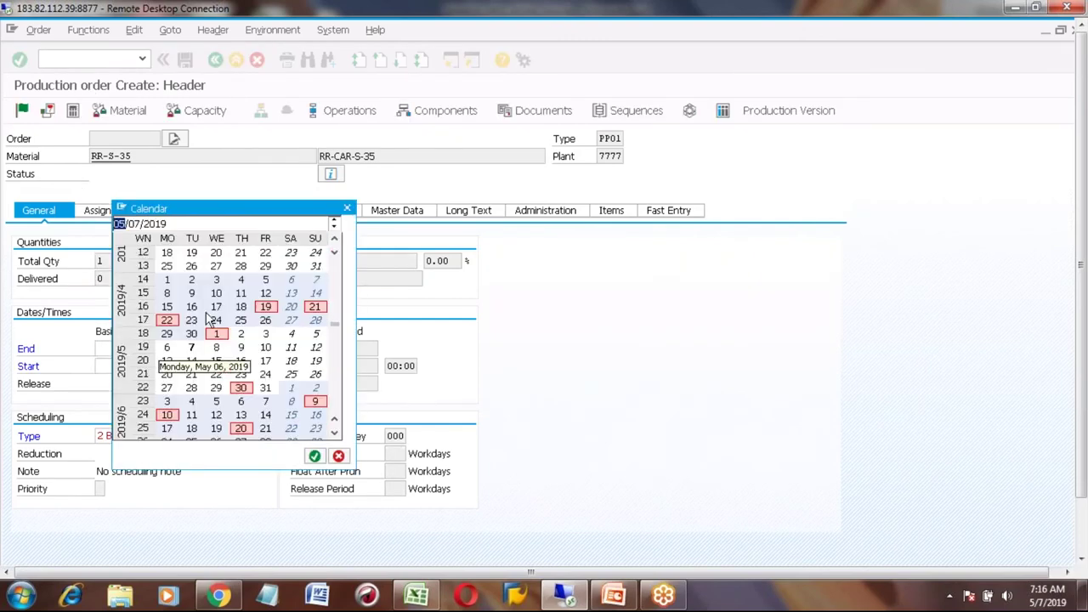
{"action": "double_click", "coordinate": [191, 379]}
{"action": "key", "text": "Return"}
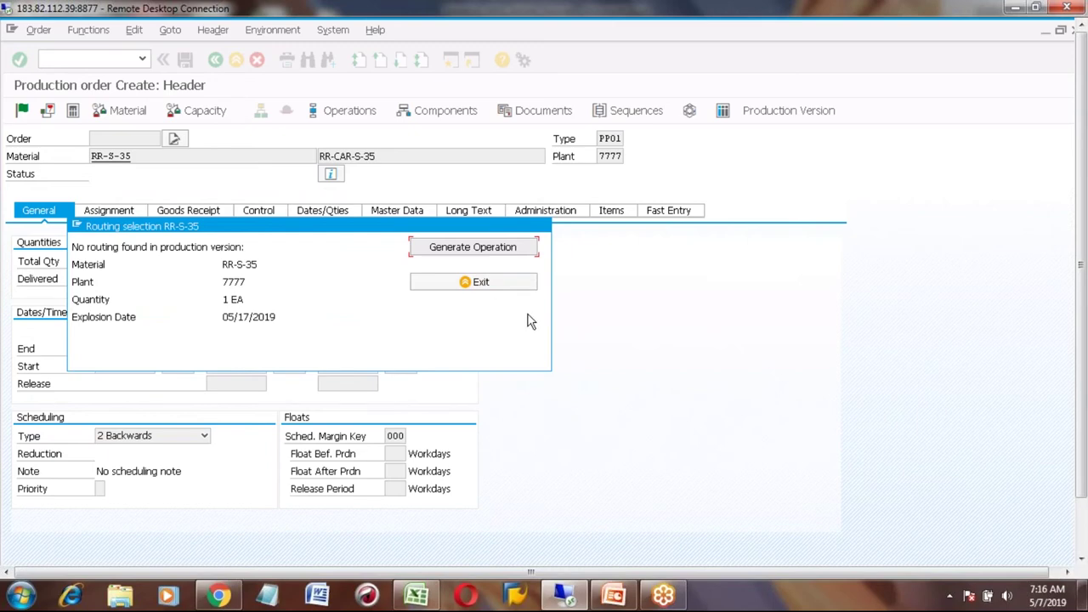
Step: Generate an operation for the order without a routing, and check the help on the master data transfer message
{"action": "left_click", "coordinate": [467, 252]}
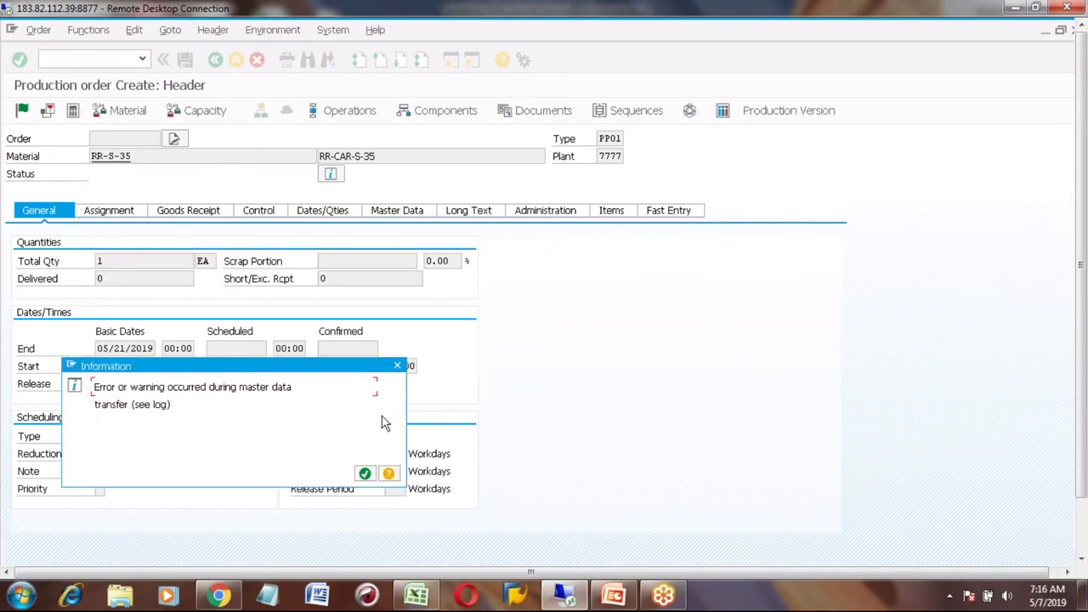
{"action": "left_click", "coordinate": [388, 473]}
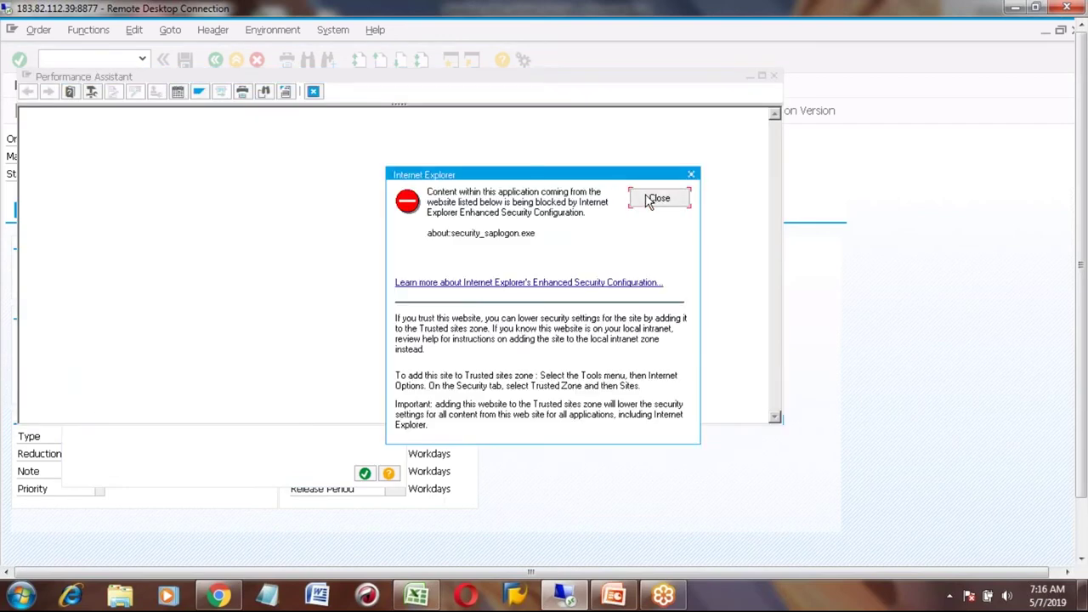
{"action": "left_click", "coordinate": [646, 194]}
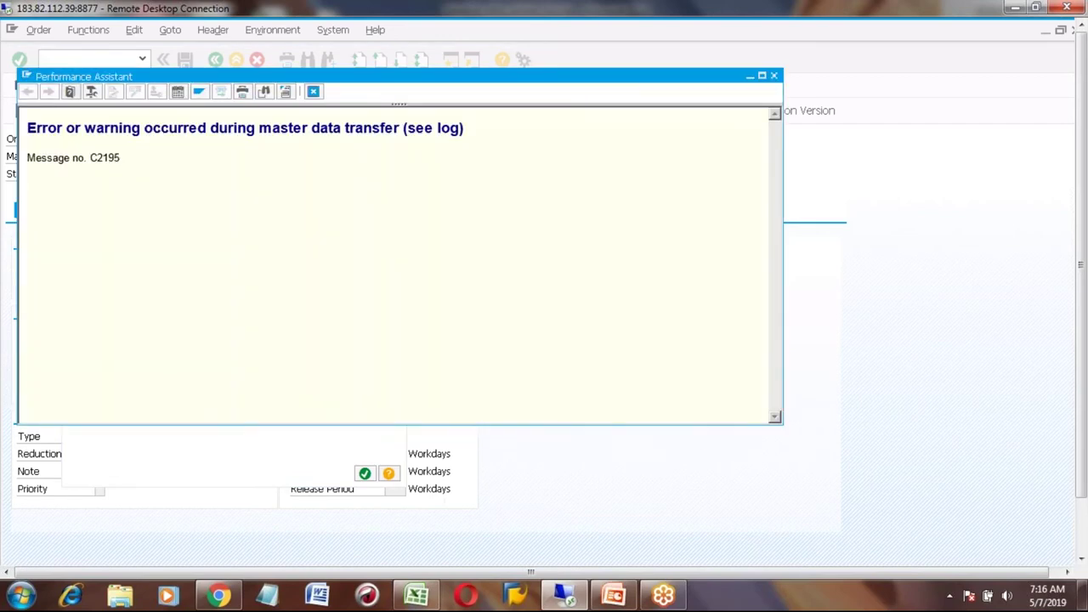
{"action": "left_click", "coordinate": [313, 91]}
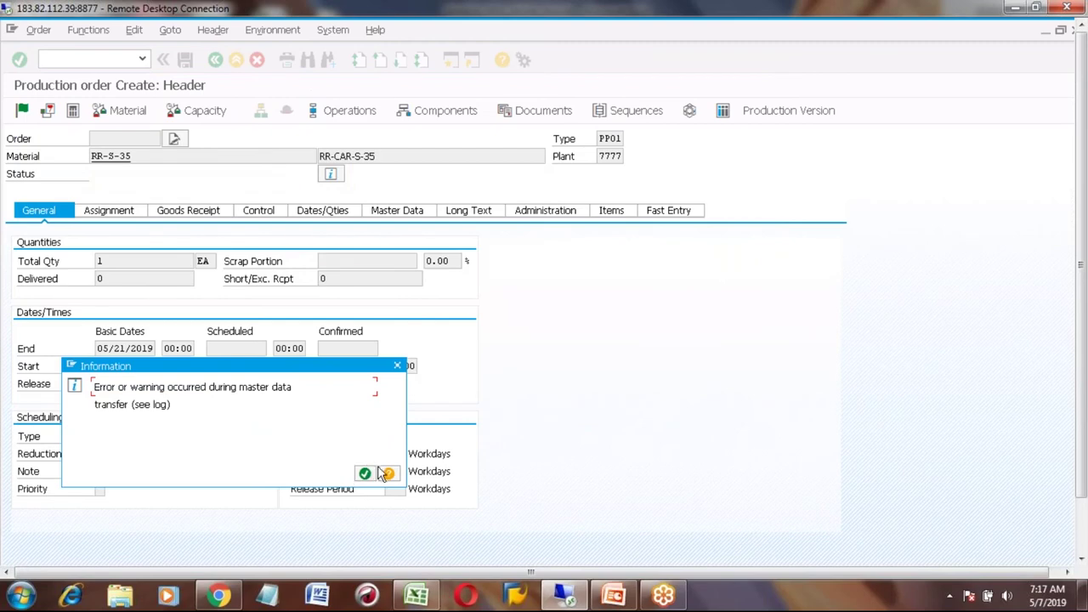
{"action": "left_click", "coordinate": [397, 366]}
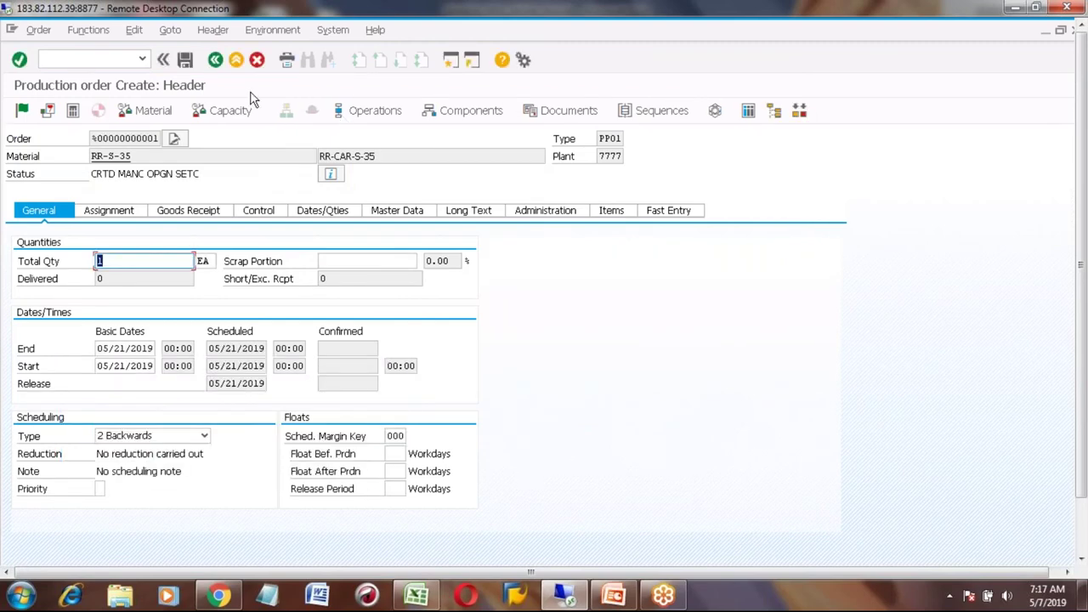
Step: Leave the new production order without saving and return to SAP Easy Access
{"action": "left_click", "coordinate": [237, 62]}
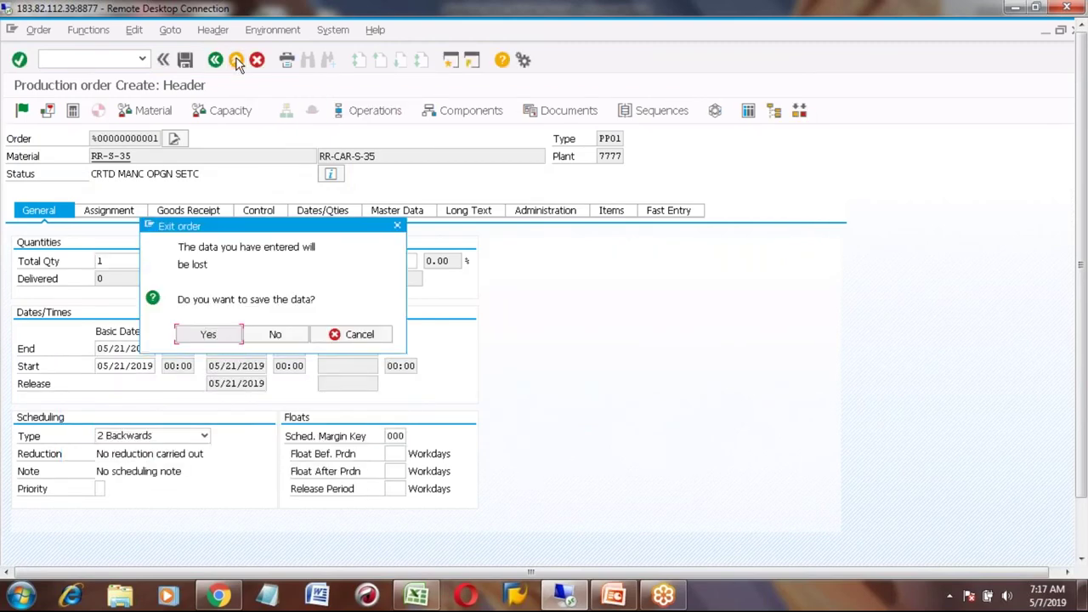
{"action": "left_click", "coordinate": [260, 334]}
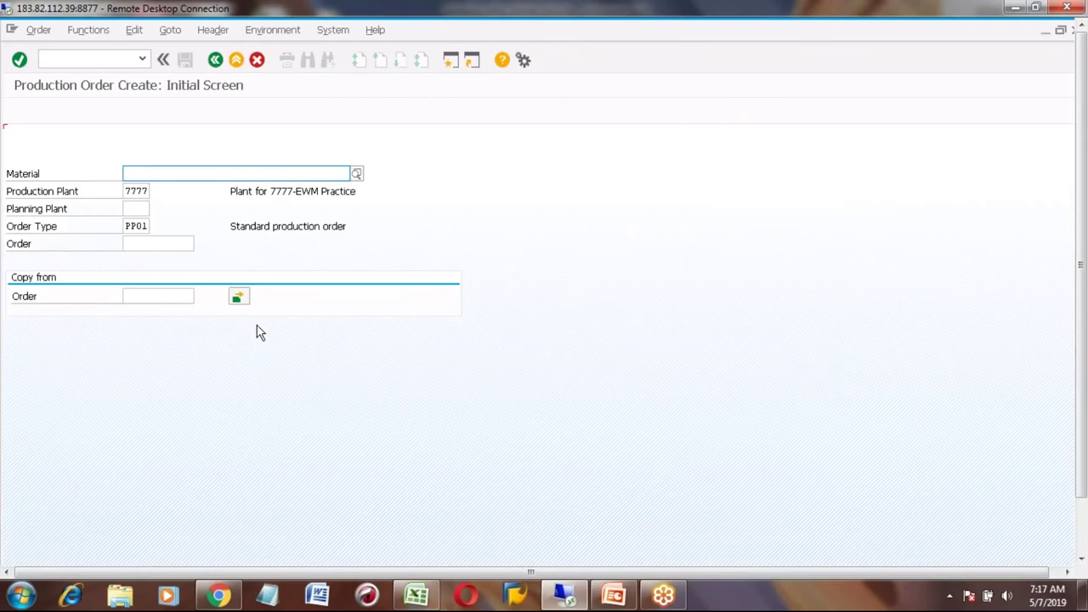
{"action": "left_click", "coordinate": [236, 61]}
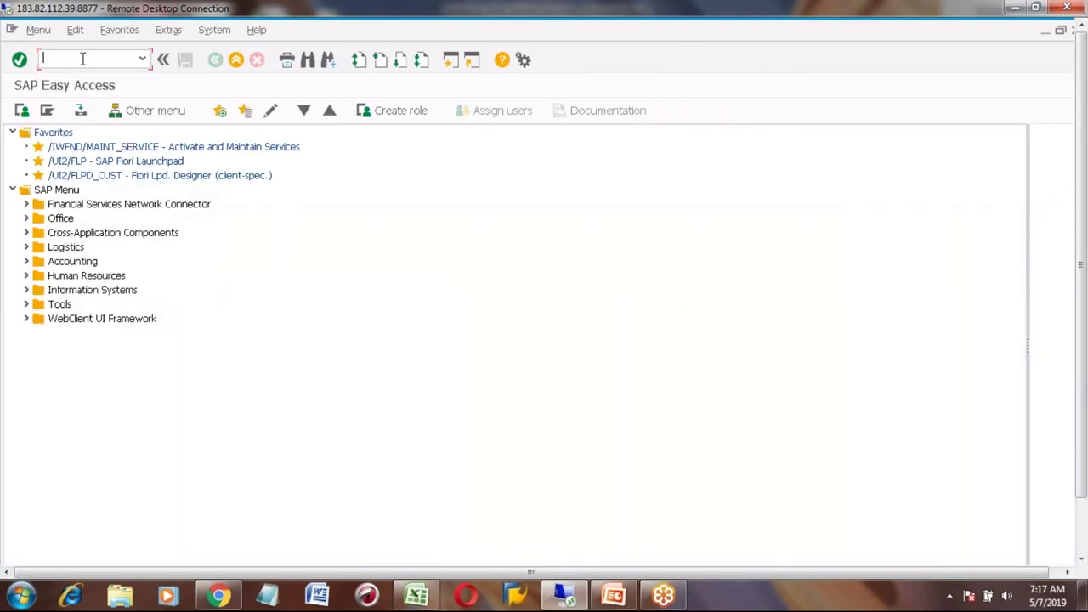
Step: Run CO01 again and open a new PP01 production order header for material RR-S-35 in plant 7777
{"action": "type", "text": "CO01"}
{"action": "key", "text": "Return"}
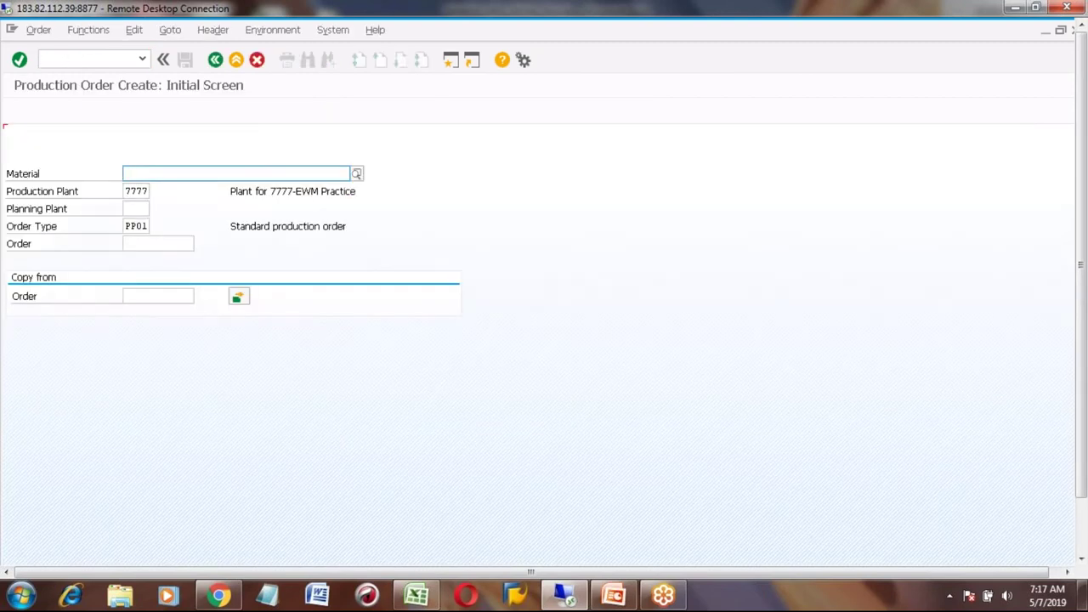
{"action": "key", "text": "Down"}
{"action": "key", "text": "Down"}
{"action": "key", "text": "Return"}
{"action": "key", "text": "Return"}
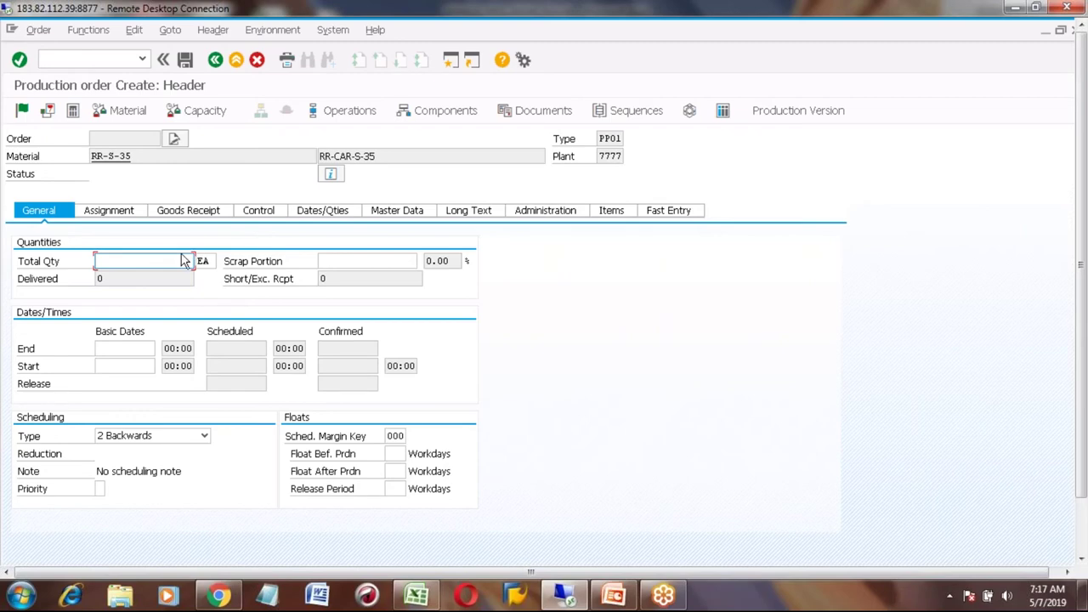
Step: Enter a total quantity of 1 and the basic end date 05/21/2019 for the RR-S-35 production order
{"action": "type", "text": "1"}
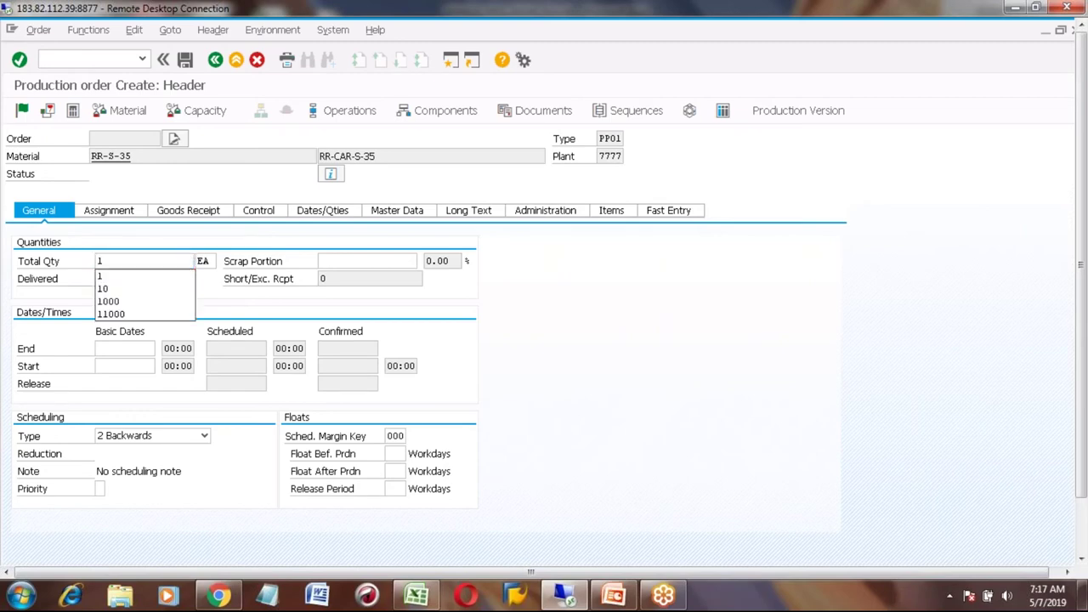
{"action": "key", "text": "Return"}
{"action": "key", "text": "Down"}
{"action": "key", "text": "Down"}
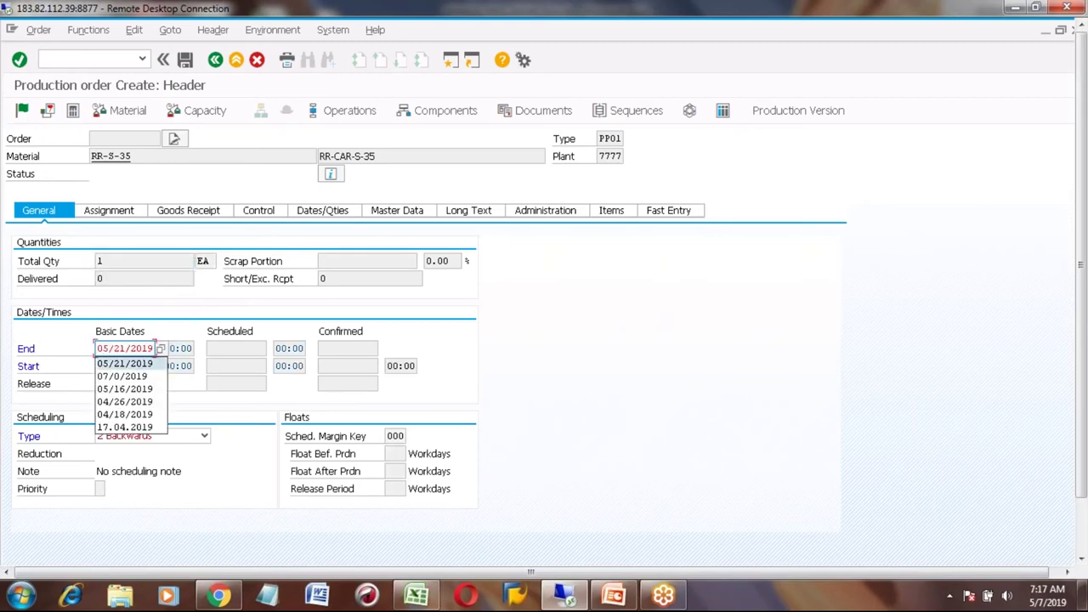
{"action": "key", "text": "Return"}
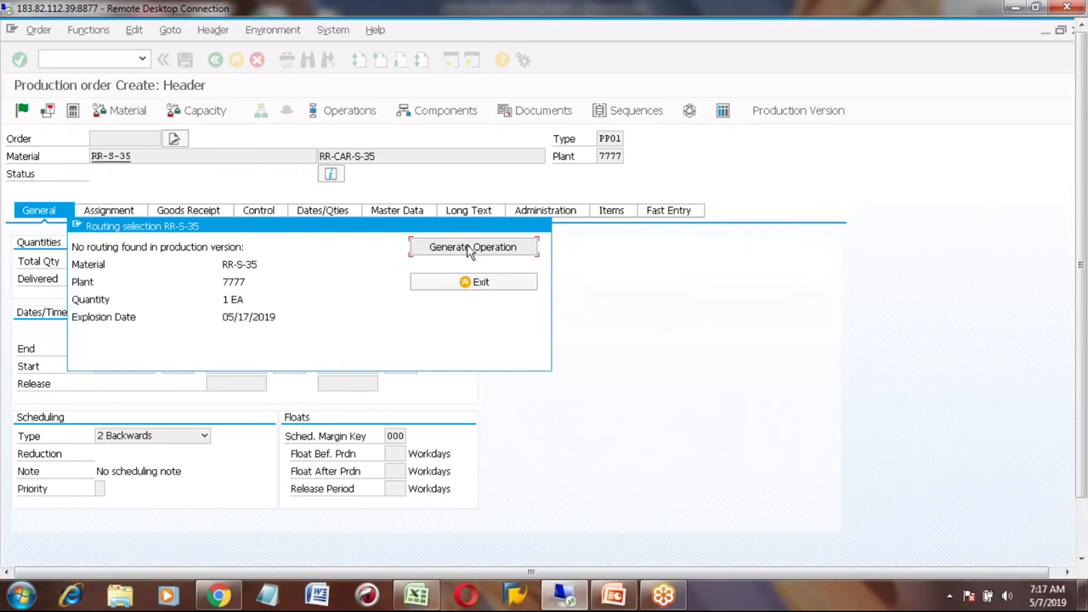
Step: Generate an operation for the order and check the production version and routing in its master data
{"action": "left_click", "coordinate": [470, 250]}
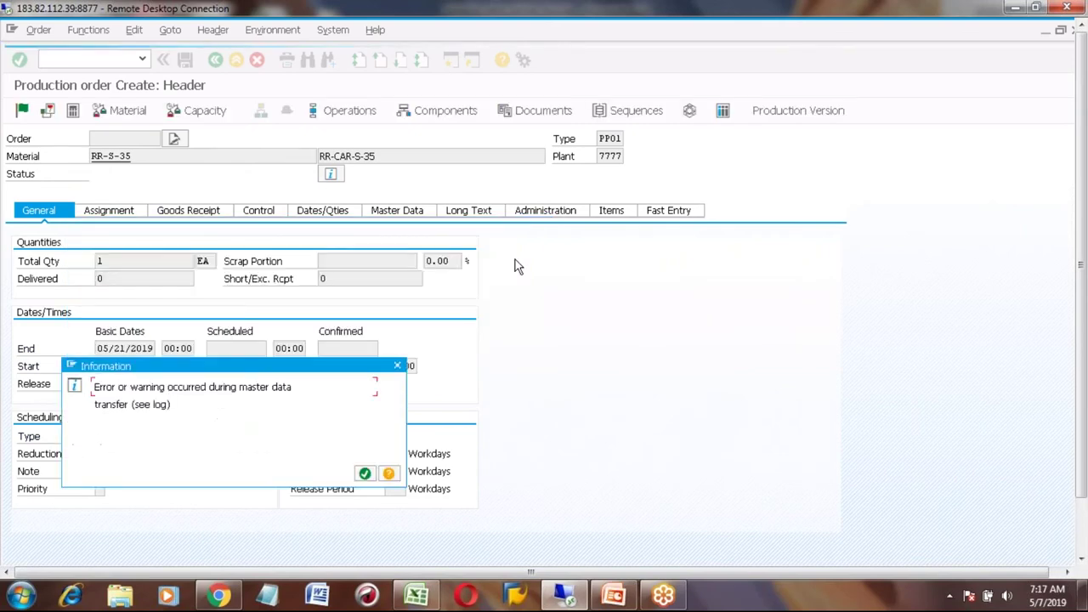
{"action": "left_click", "coordinate": [363, 475]}
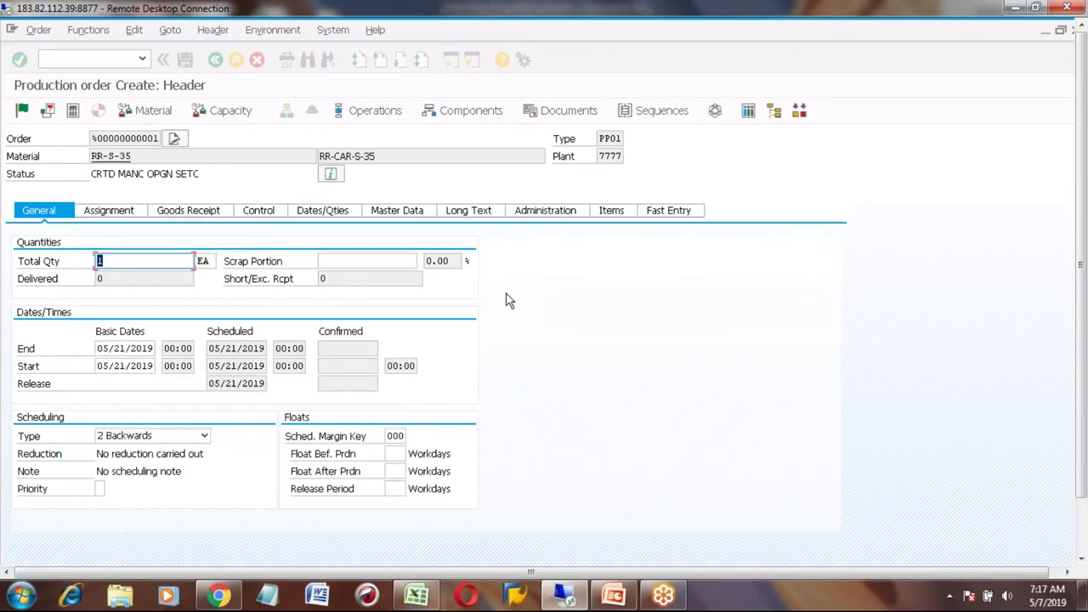
{"action": "left_click", "coordinate": [397, 211]}
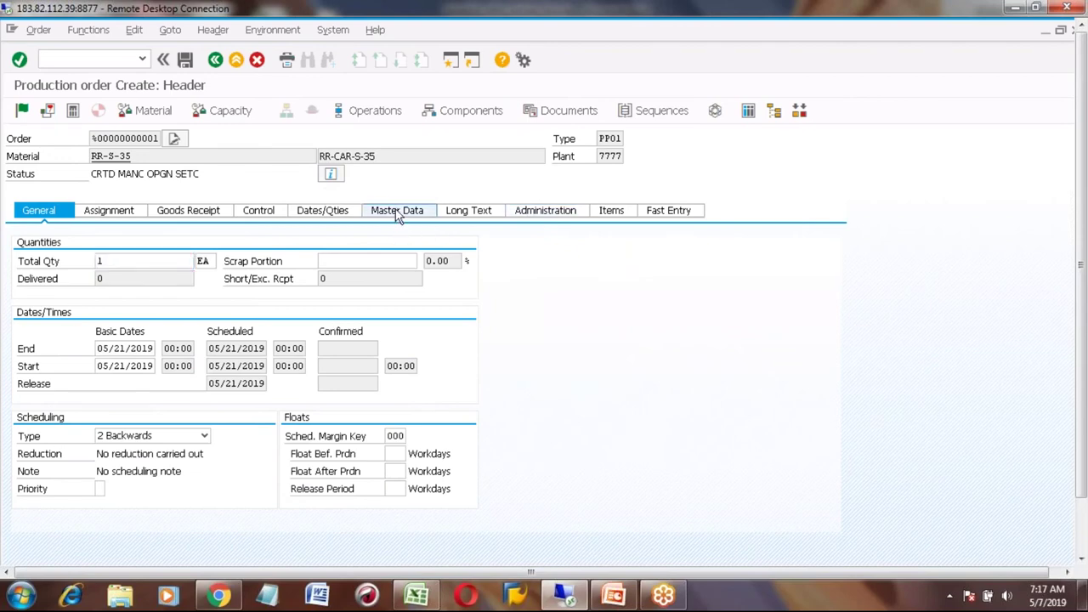
{"action": "left_click", "coordinate": [124, 263]}
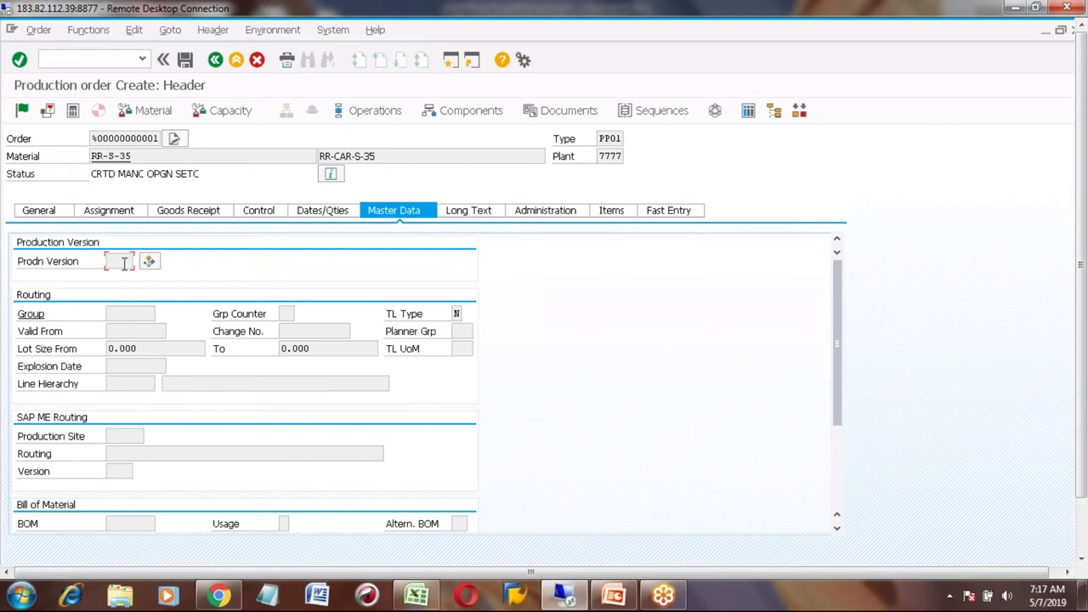
Step: Leave the production order without saving and run transaction MM02 to change a material
{"action": "left_click", "coordinate": [237, 61]}
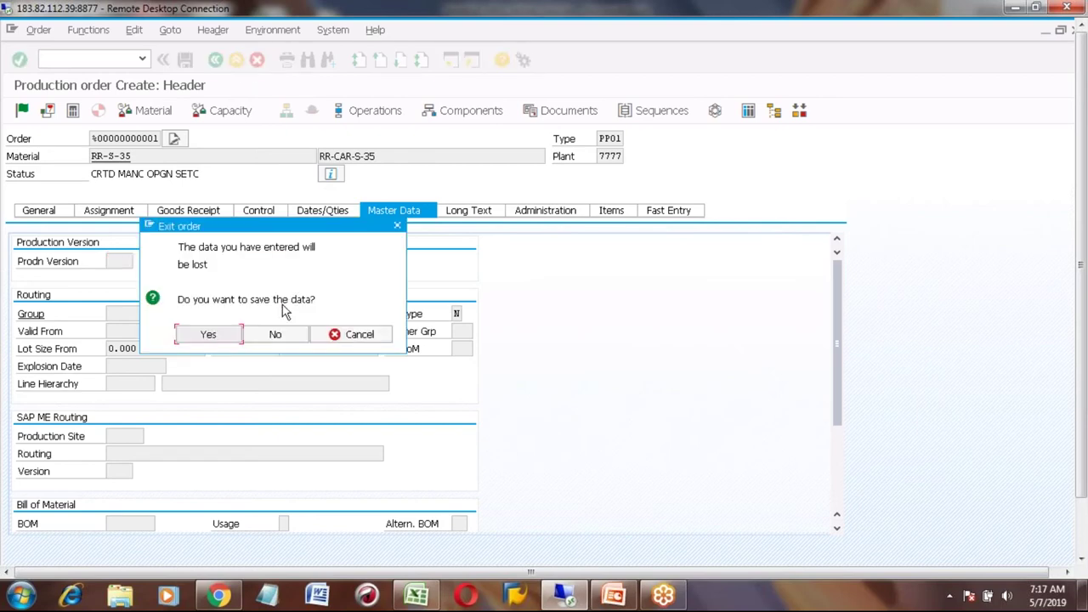
{"action": "left_click", "coordinate": [277, 336]}
{"action": "left_click", "coordinate": [237, 61]}
{"action": "type", "text": "c"}
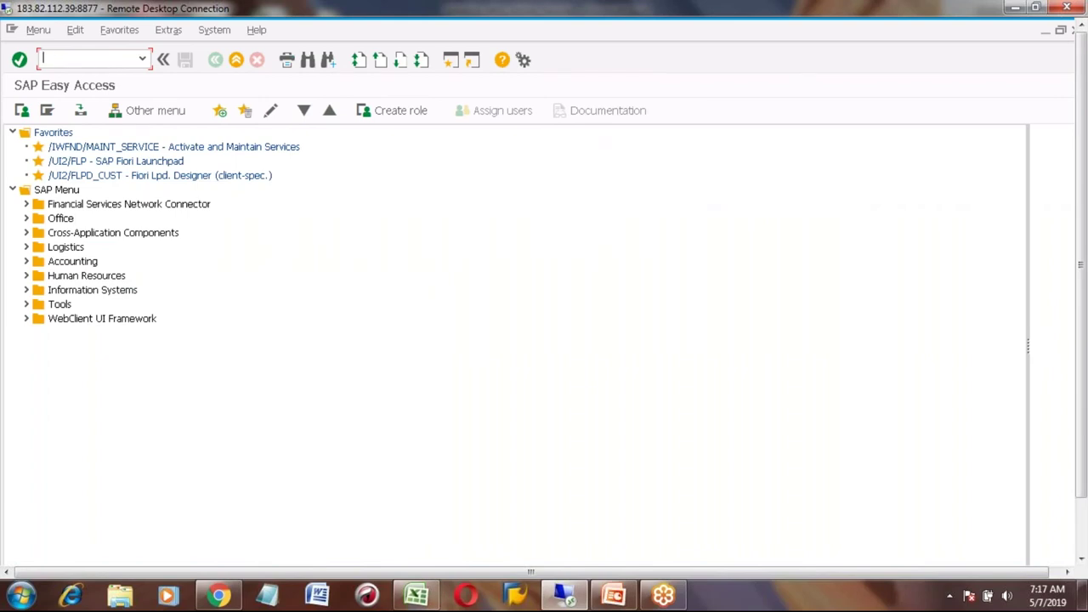
{"action": "type", "text": "mm02"}
{"action": "key", "text": "Return"}
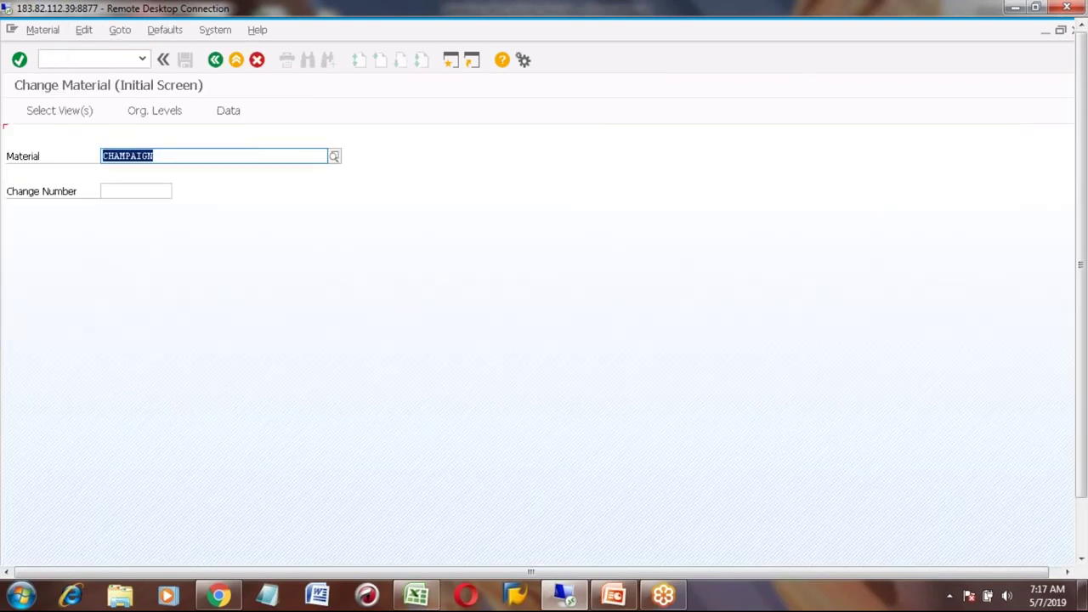
{"action": "key", "text": "Return"}
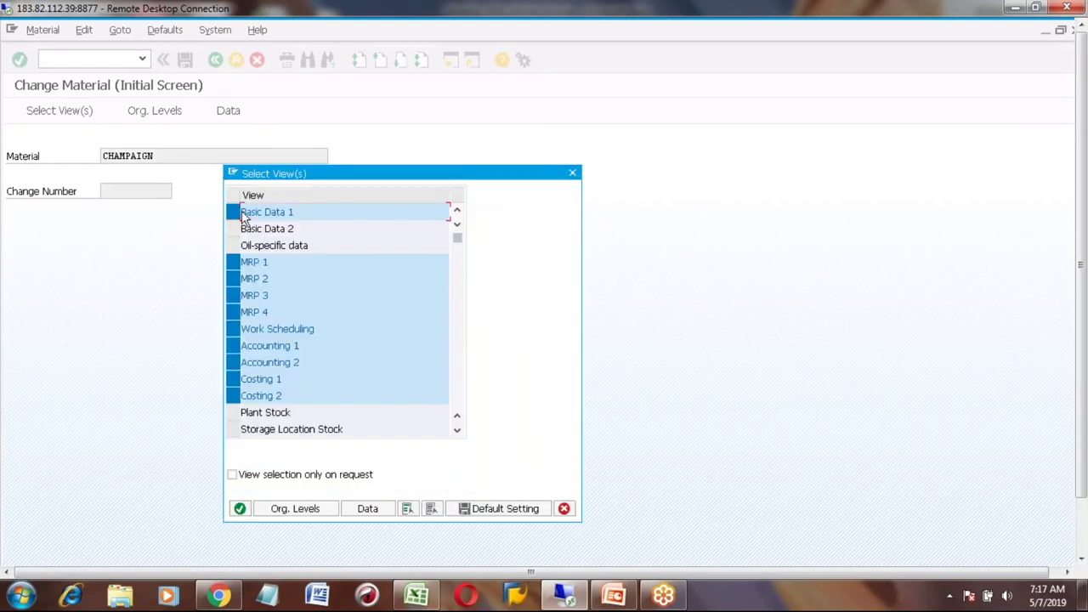
{"action": "left_click", "coordinate": [431, 508]}
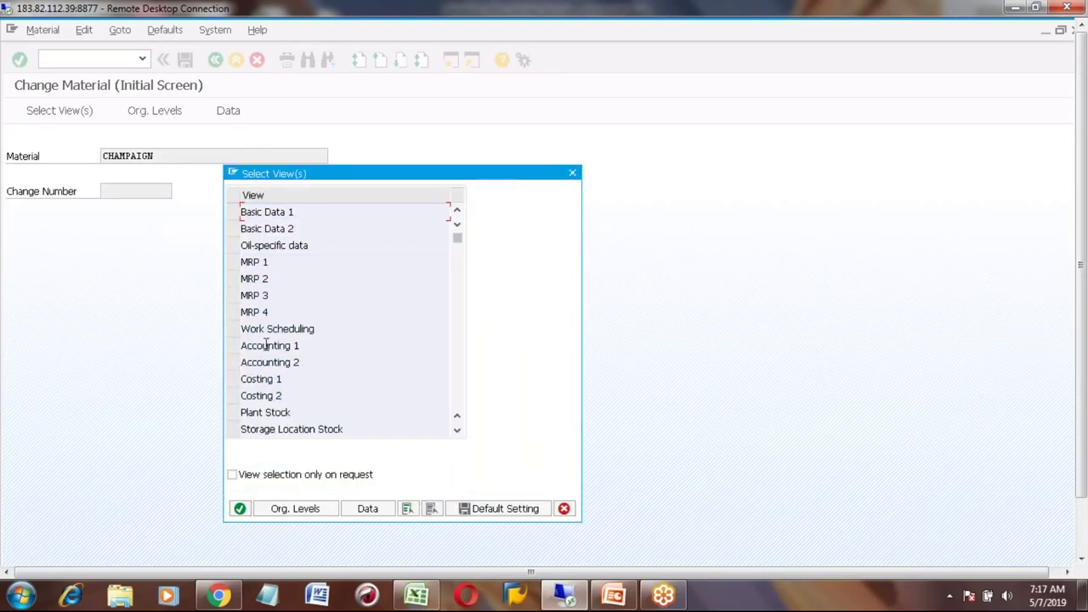
{"action": "left_click", "coordinate": [234, 330]}
{"action": "key", "text": "Return"}
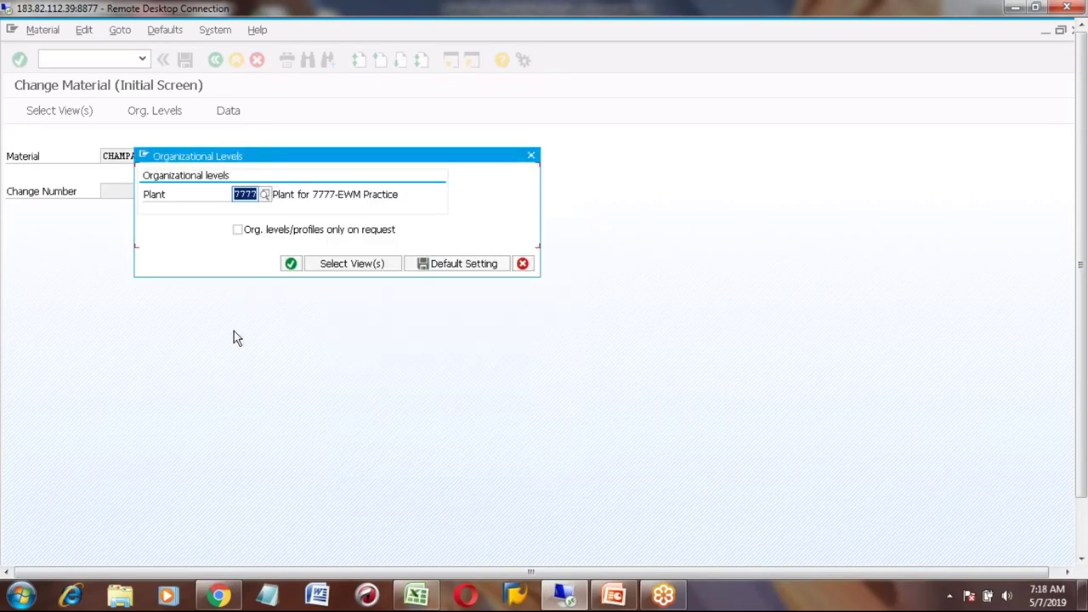
{"action": "key", "text": "Return"}
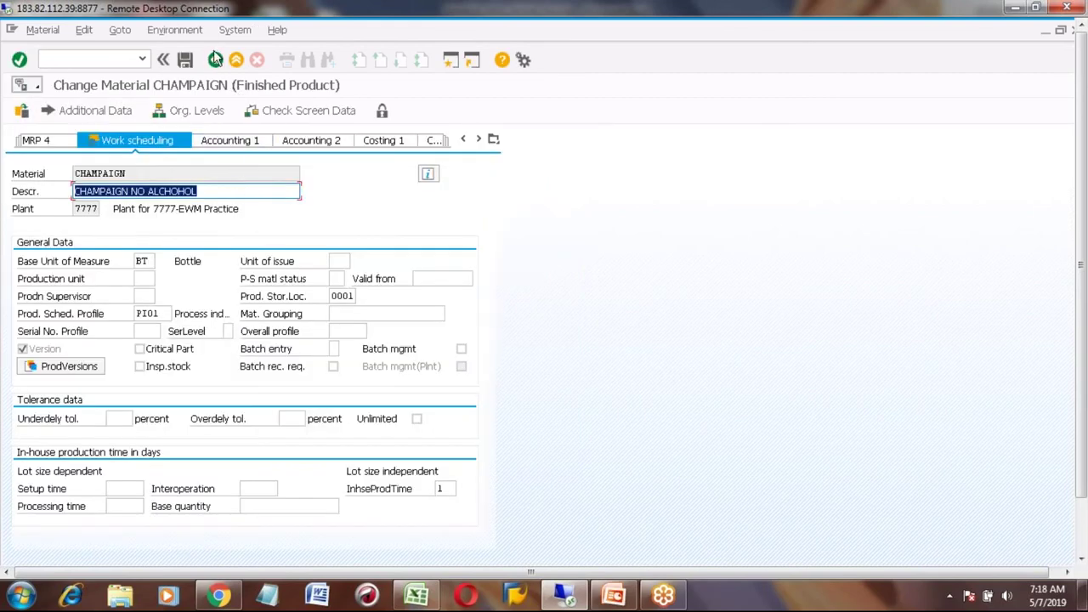
{"action": "left_click", "coordinate": [216, 58]}
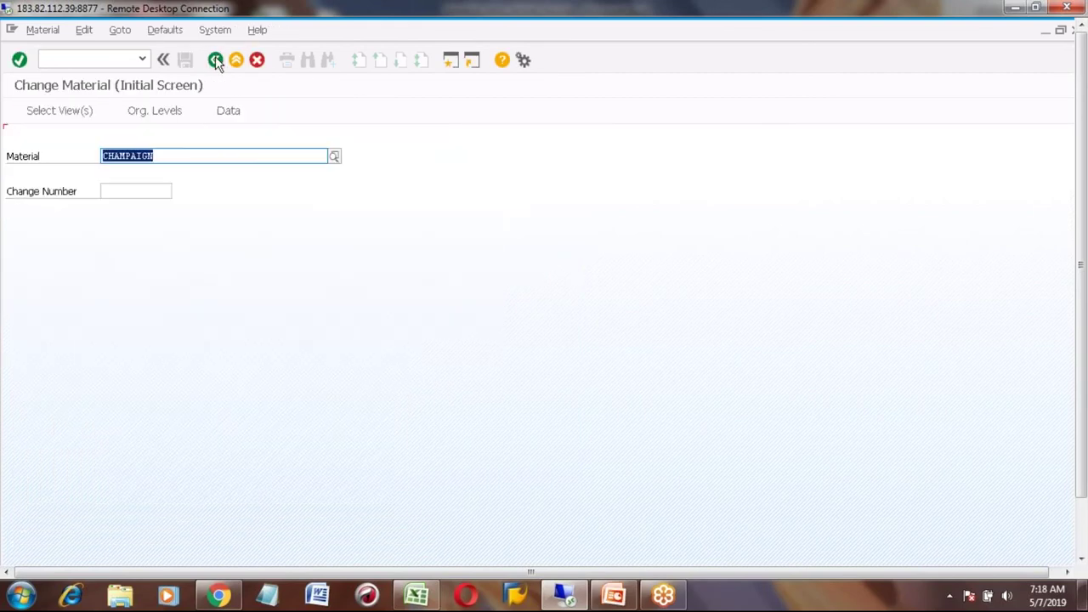
Step: Open only the Work Scheduling view of material RR-S-35 for plant 7777
{"action": "type", "text": "RR"}
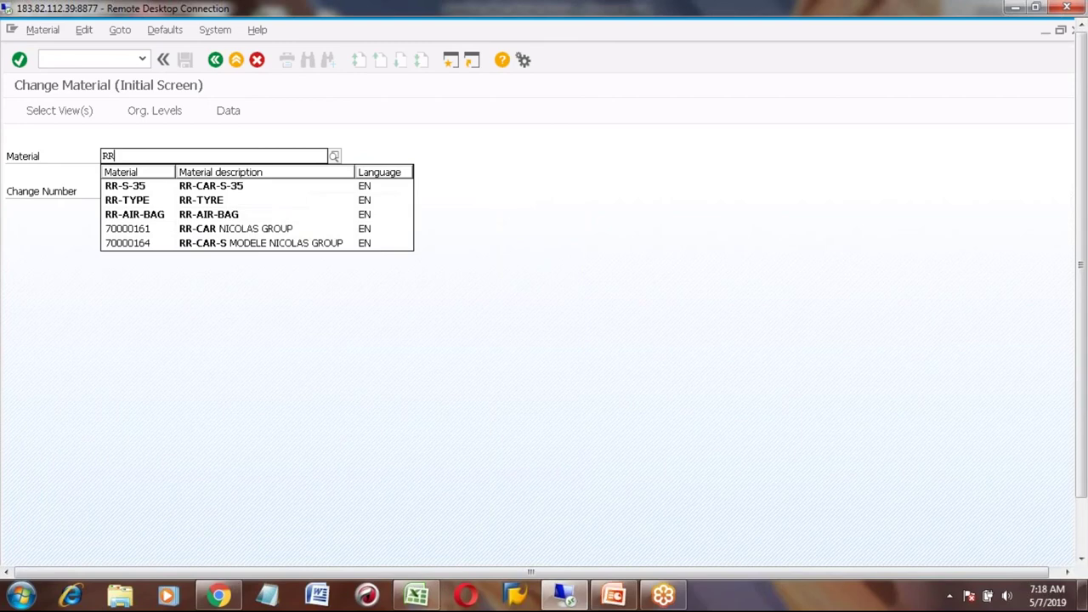
{"action": "key", "text": "Down"}
{"action": "key", "text": "Return"}
{"action": "key", "text": "Return"}
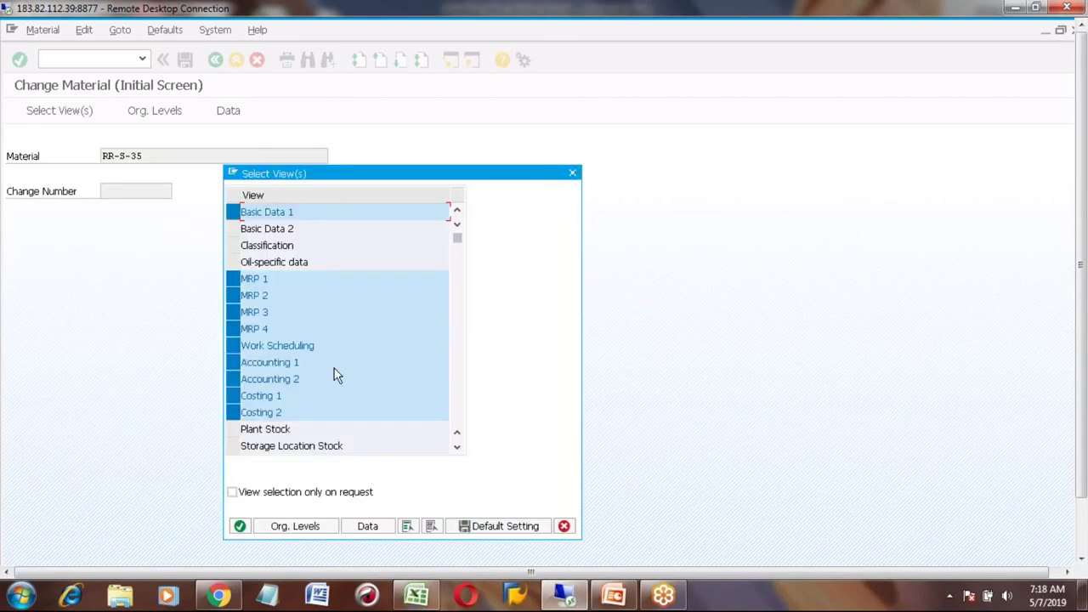
{"action": "left_click", "coordinate": [427, 525]}
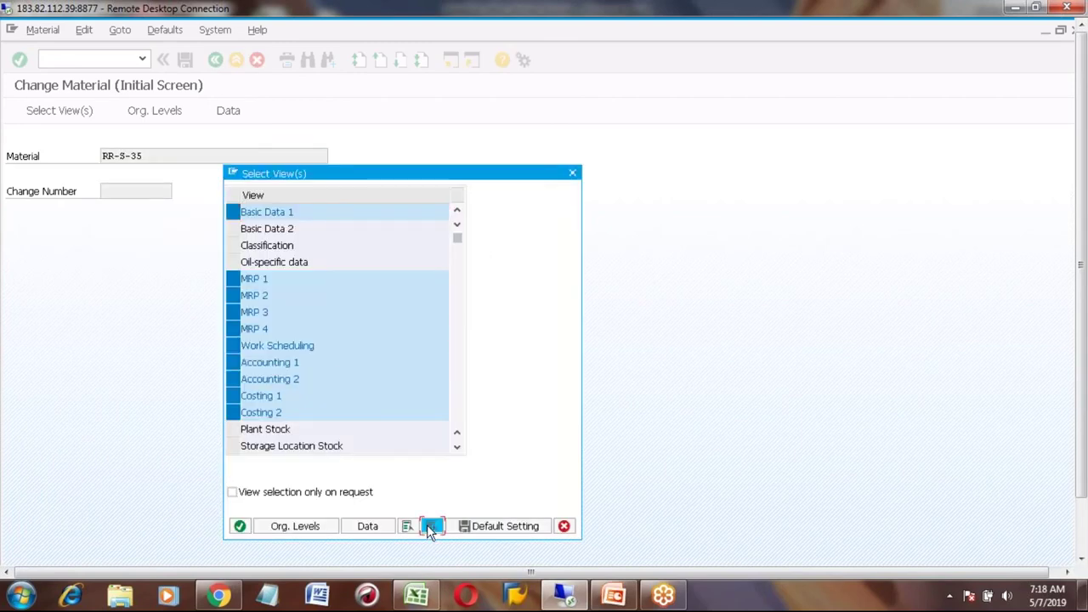
{"action": "left_click", "coordinate": [232, 345]}
{"action": "key", "text": "Return"}
{"action": "key", "text": "Return"}
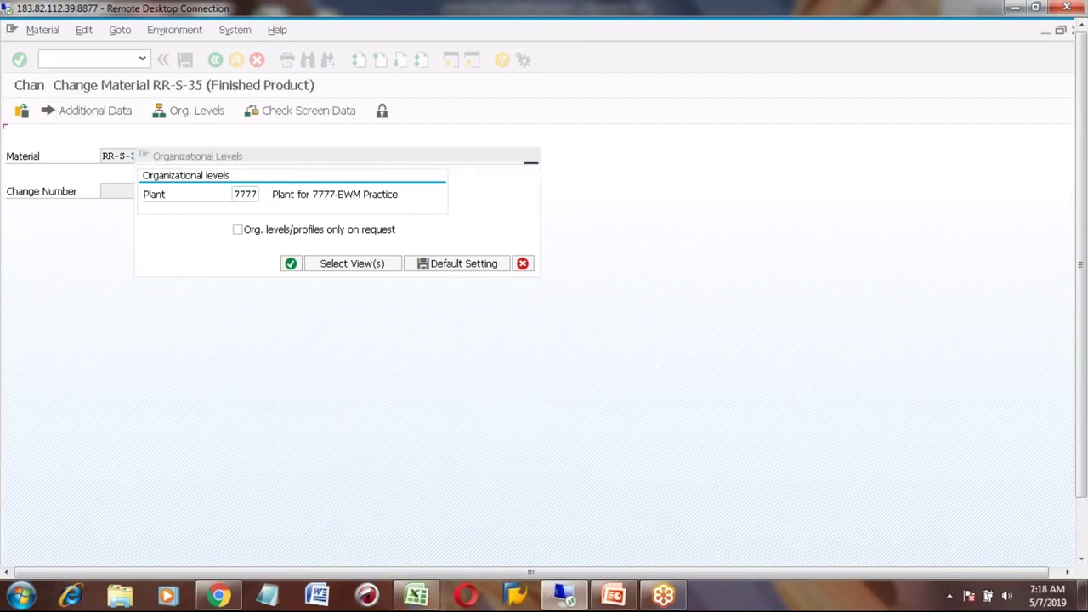
Step: Open the details of production version PVRR from the material's production versions and review its validity
{"action": "left_click", "coordinate": [85, 371]}
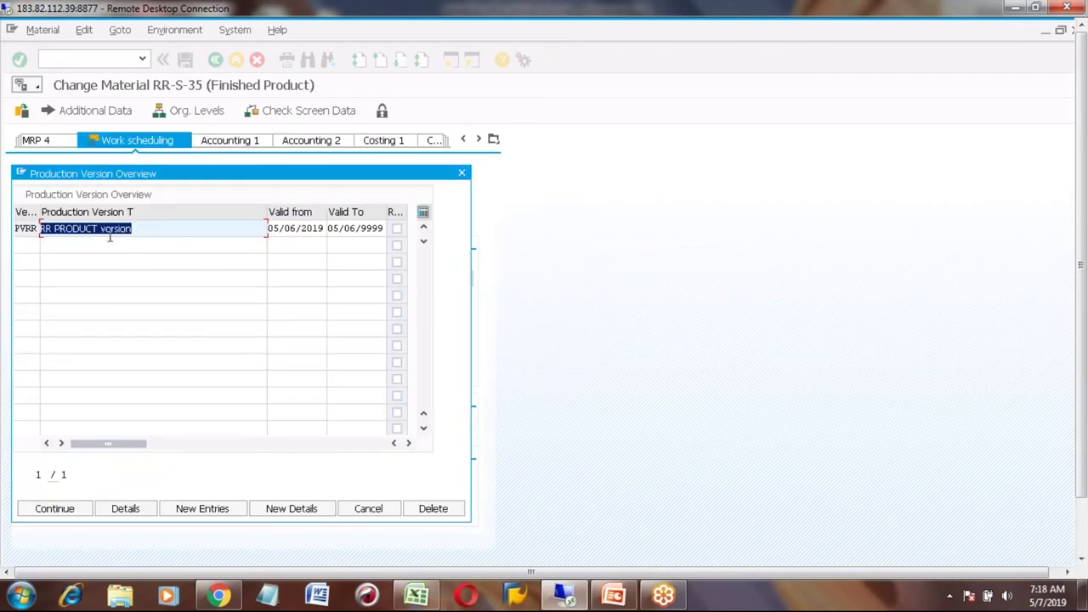
{"action": "double_click", "coordinate": [102, 232]}
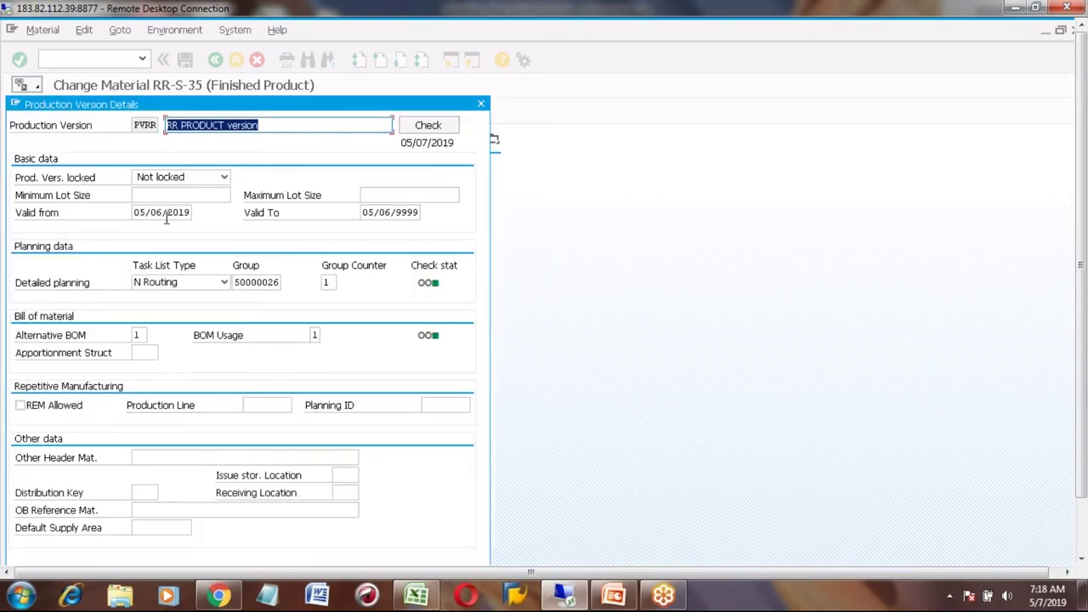
{"action": "left_click", "coordinate": [140, 124]}
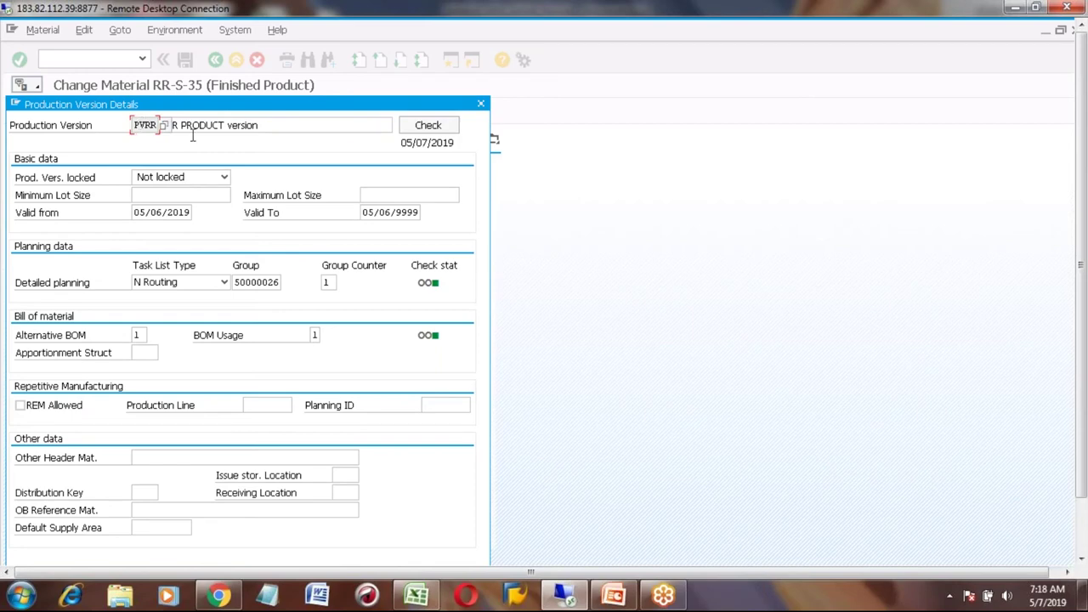
{"action": "left_click", "coordinate": [157, 215]}
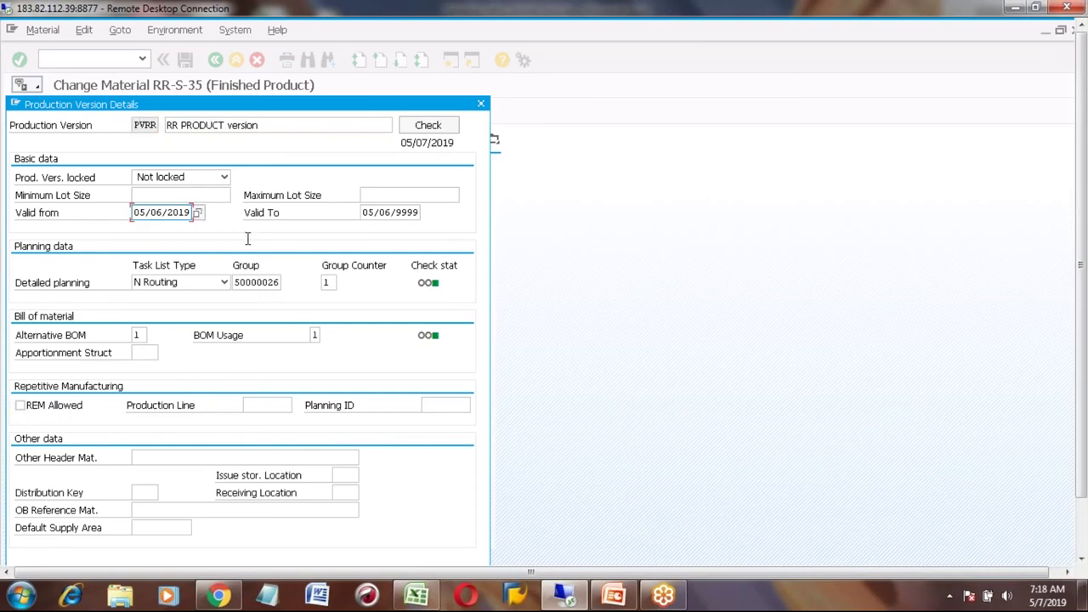
Step: Set production version PVRR's maximum lot size to 99999999 and its minimum lot size to 1
{"action": "left_click", "coordinate": [379, 196]}
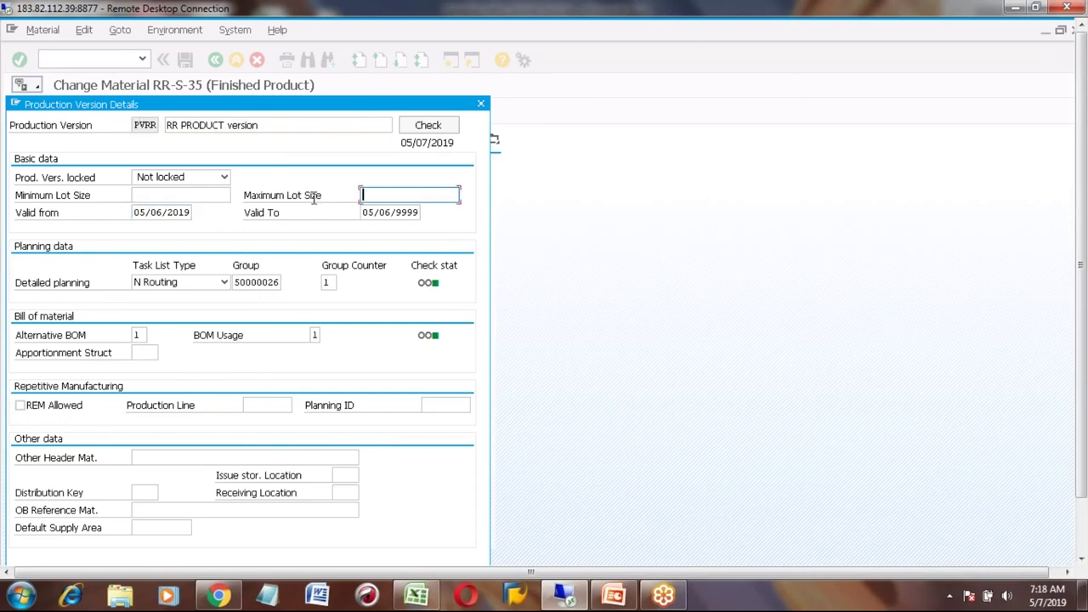
{"action": "type", "text": "99999999"}
{"action": "left_click", "coordinate": [169, 194]}
{"action": "type", "text": "1"}
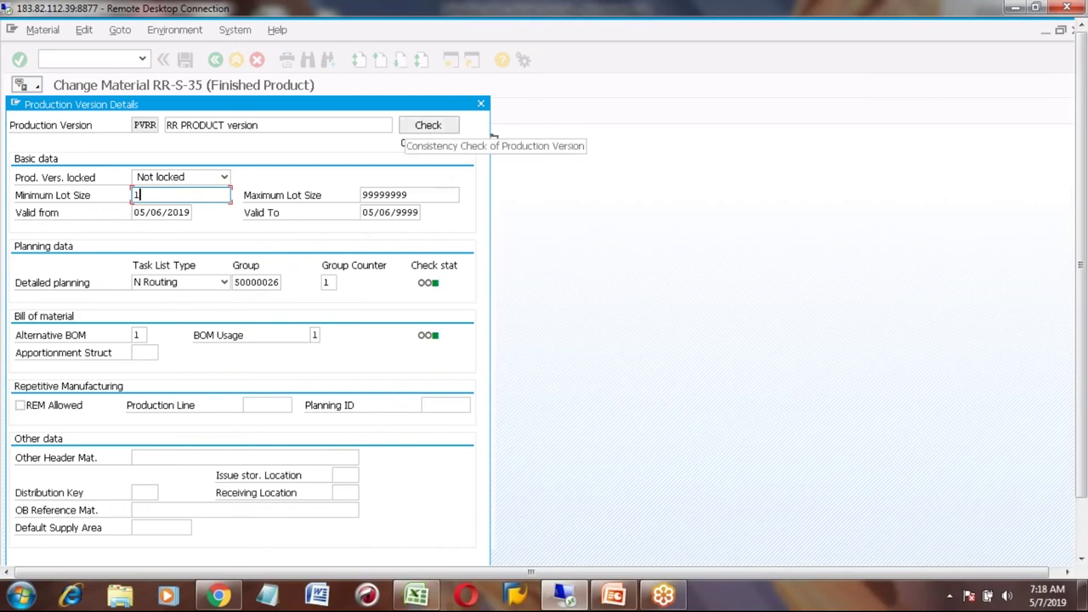
Step: Run the consistency check on production version PVRR, review the routing and BOM results, and close the check log
{"action": "left_click", "coordinate": [421, 129]}
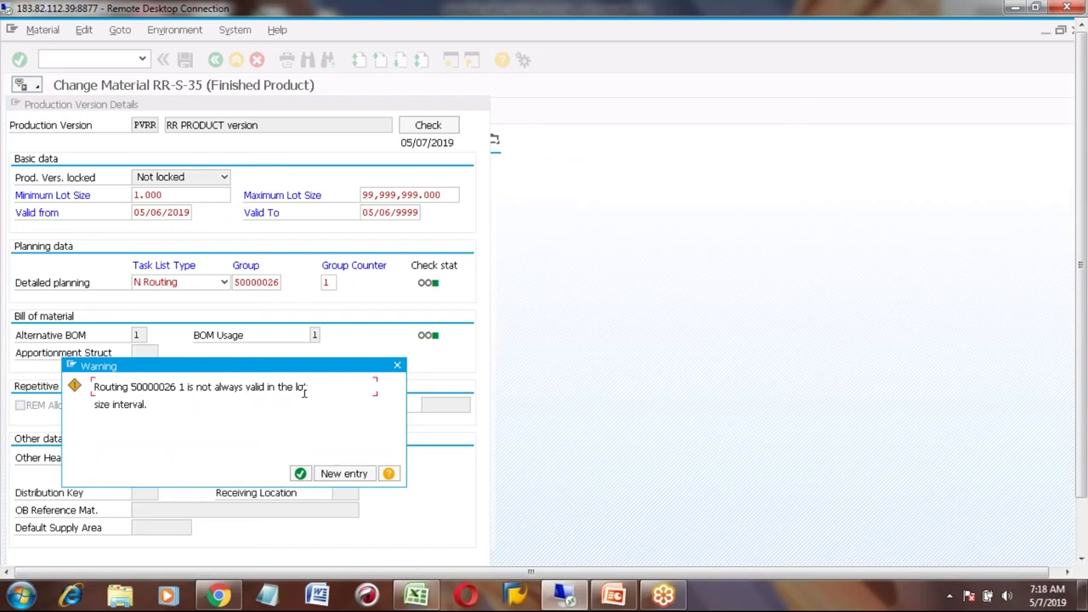
{"action": "left_click", "coordinate": [397, 368]}
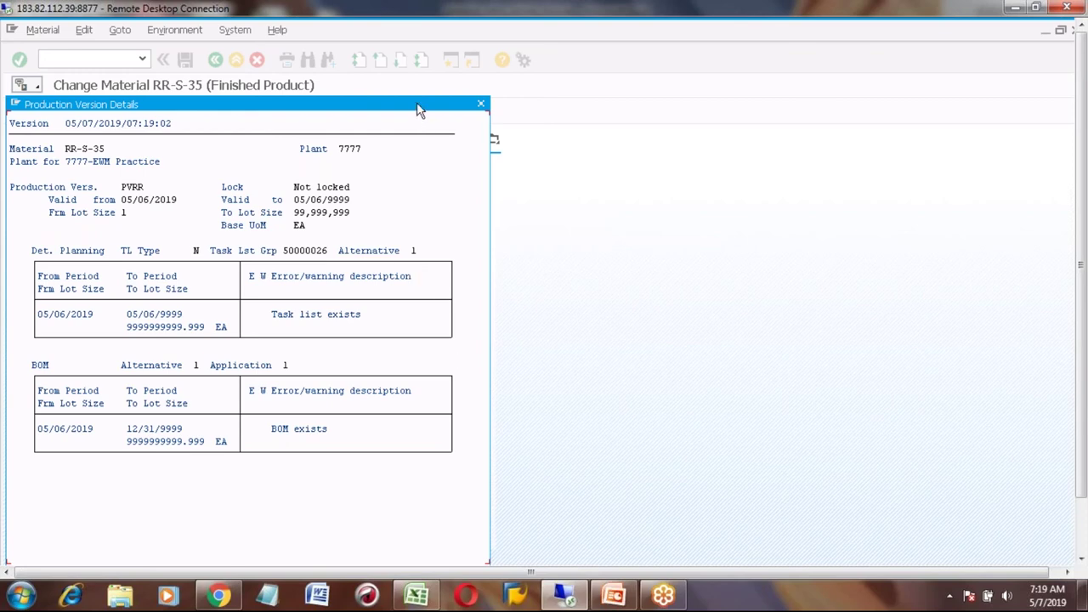
{"action": "left_click_drag", "start_coordinate": [417, 102], "coordinate": [410, 72]}
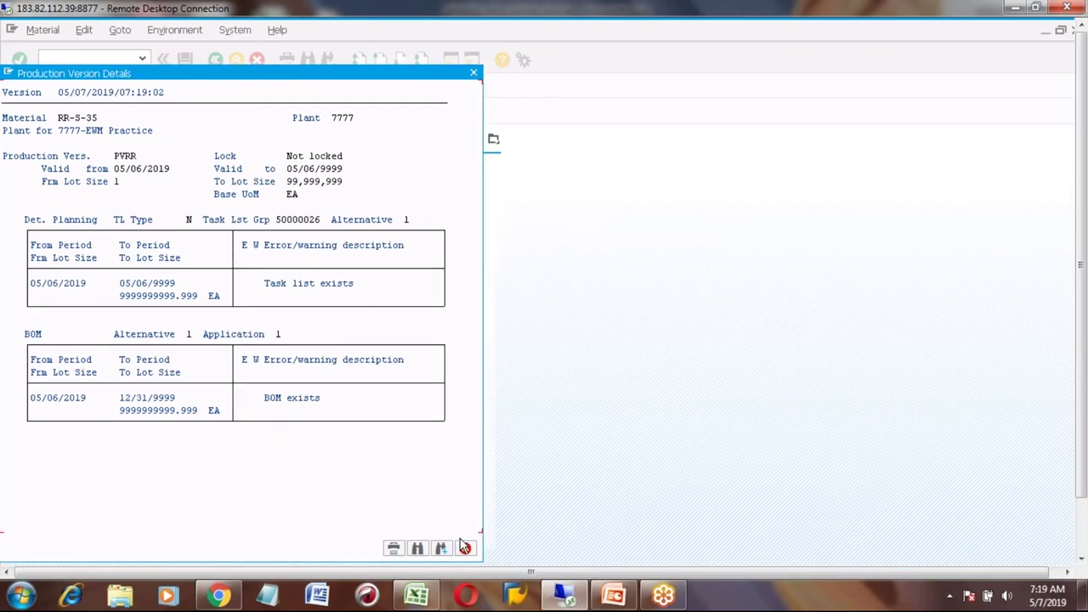
{"action": "left_click", "coordinate": [466, 549]}
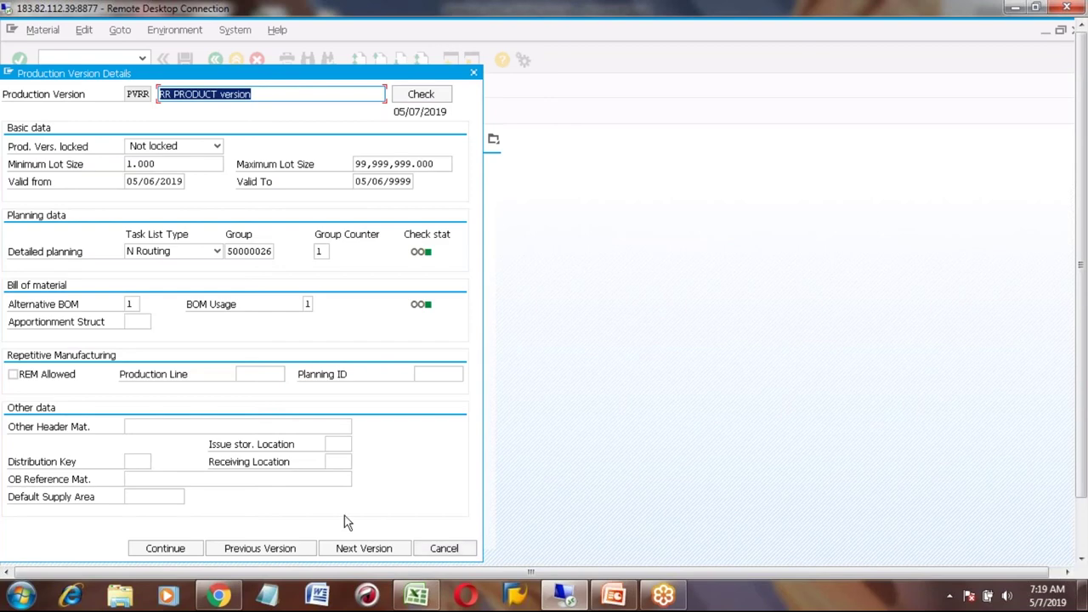
Step: Accept the production version changes and save material RR-S-35
{"action": "left_click", "coordinate": [166, 549]}
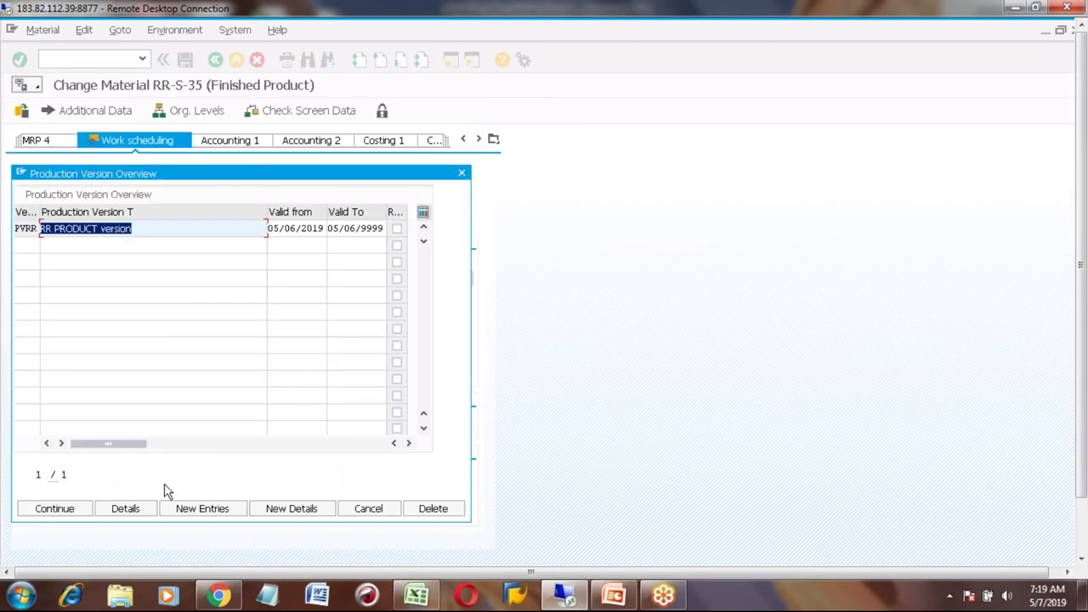
{"action": "left_click", "coordinate": [54, 508]}
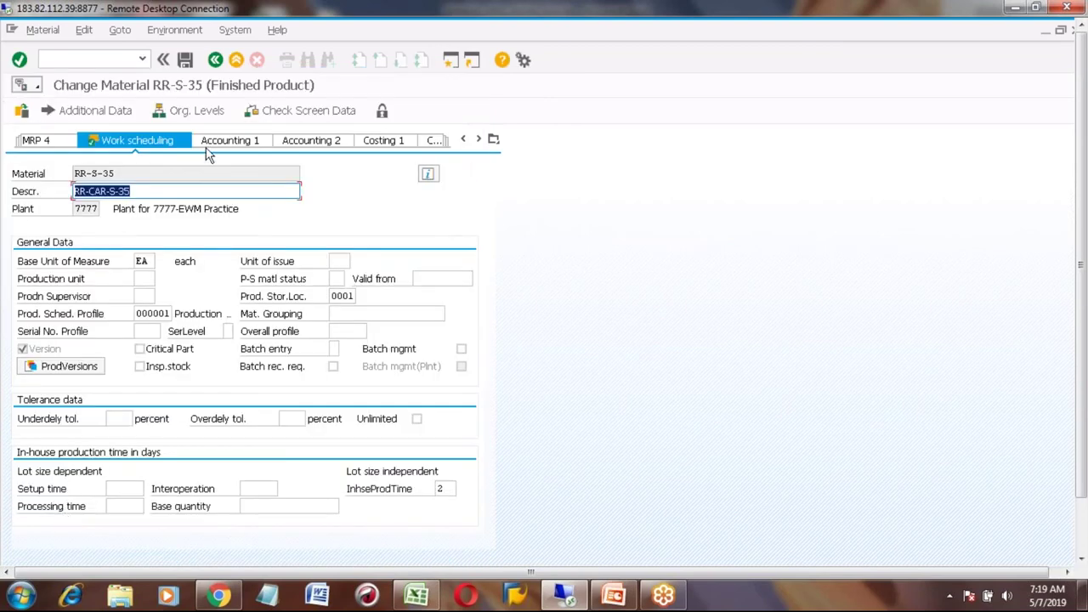
{"action": "left_click", "coordinate": [185, 60]}
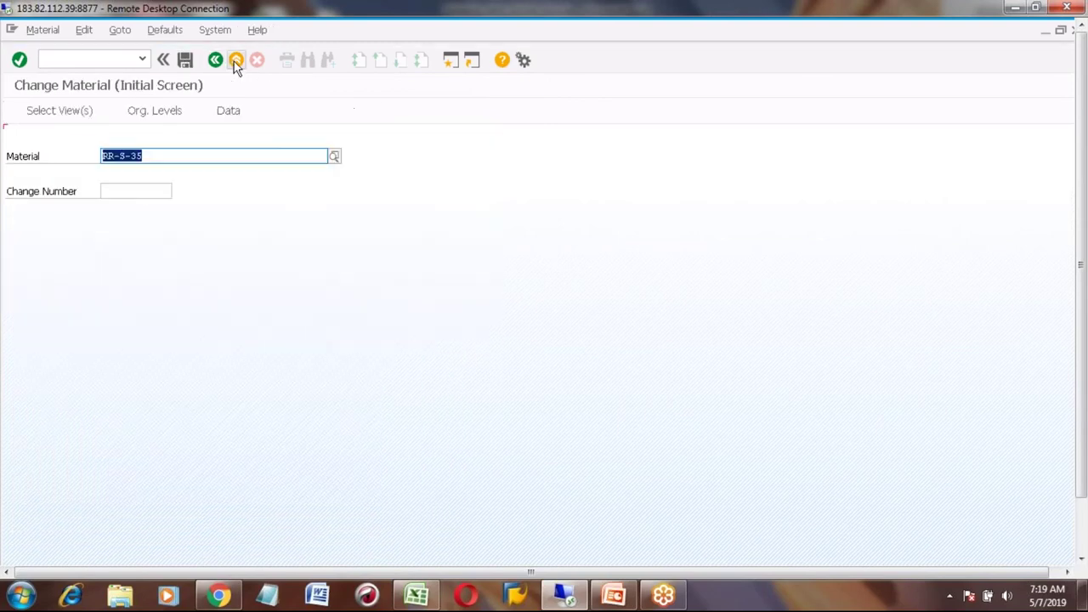
Step: Run CO01 and open a new PP01 production order header for material RR-S-35 in plant 7777
{"action": "left_click", "coordinate": [235, 61]}
{"action": "type", "text": "CO01"}
{"action": "key", "text": "Return"}
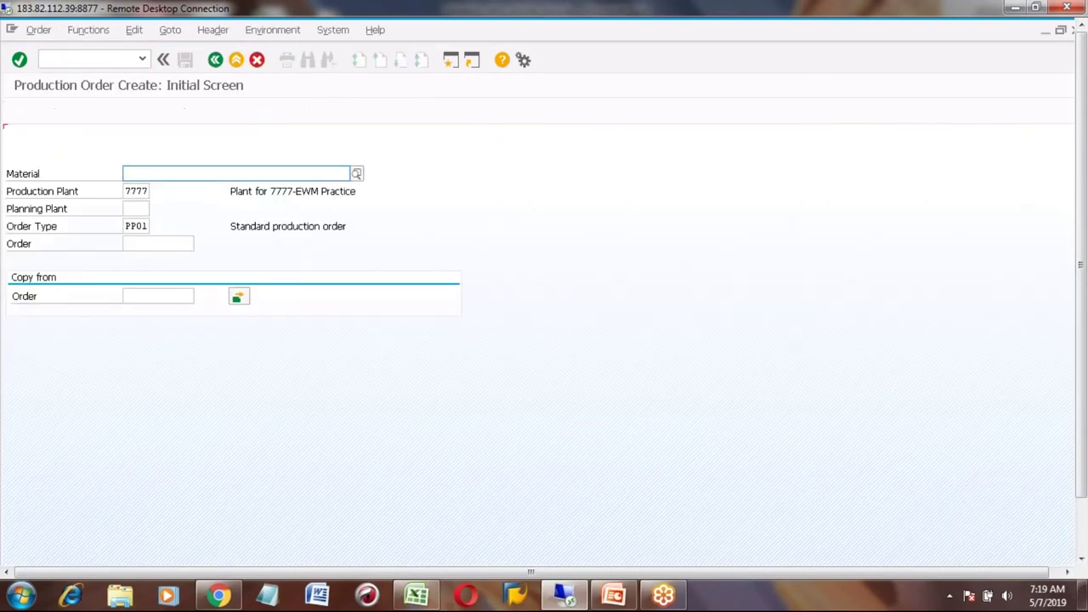
{"action": "key", "text": "Down"}
{"action": "key", "text": "Down"}
{"action": "key", "text": "Return"}
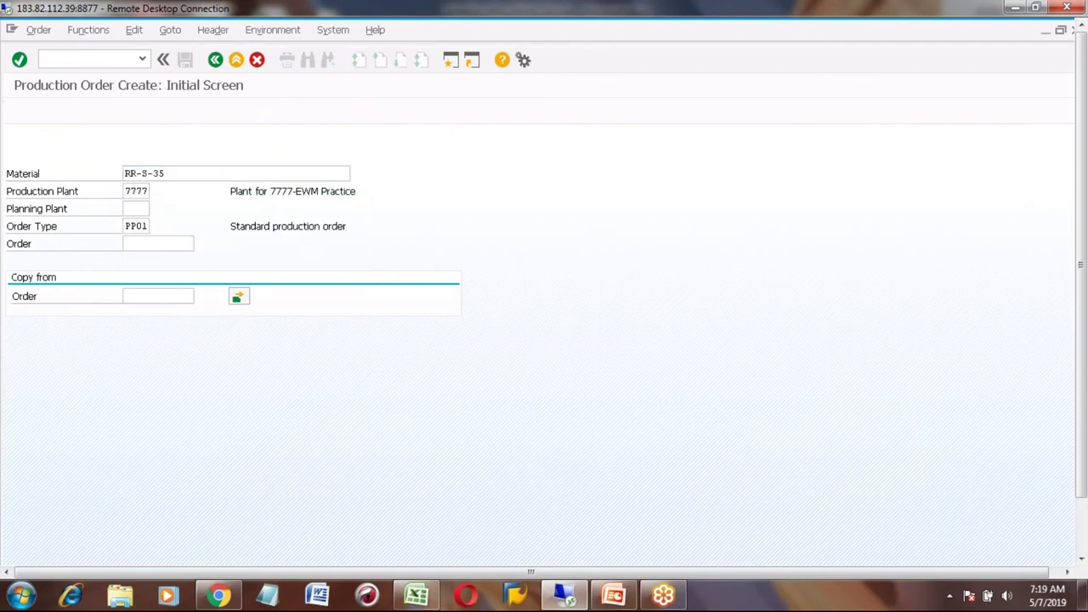
{"action": "key", "text": "Return"}
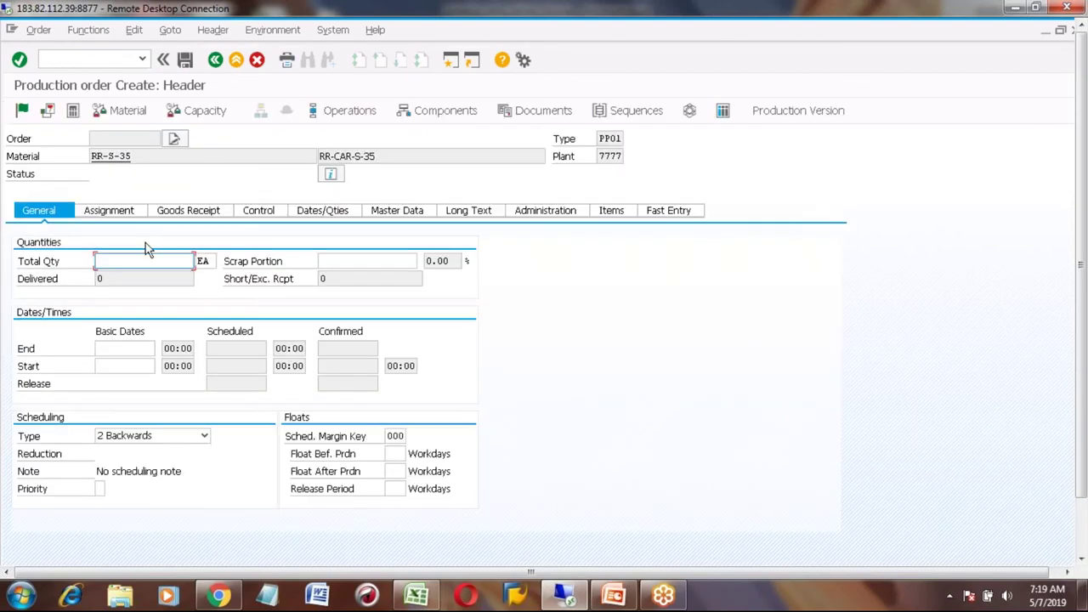
Step: Set the order's total quantity to 10 and basic end date to 05/21/2019, generate an operation, and acknowledge the master data message
{"action": "type", "text": "10"}
{"action": "key", "text": "Return"}
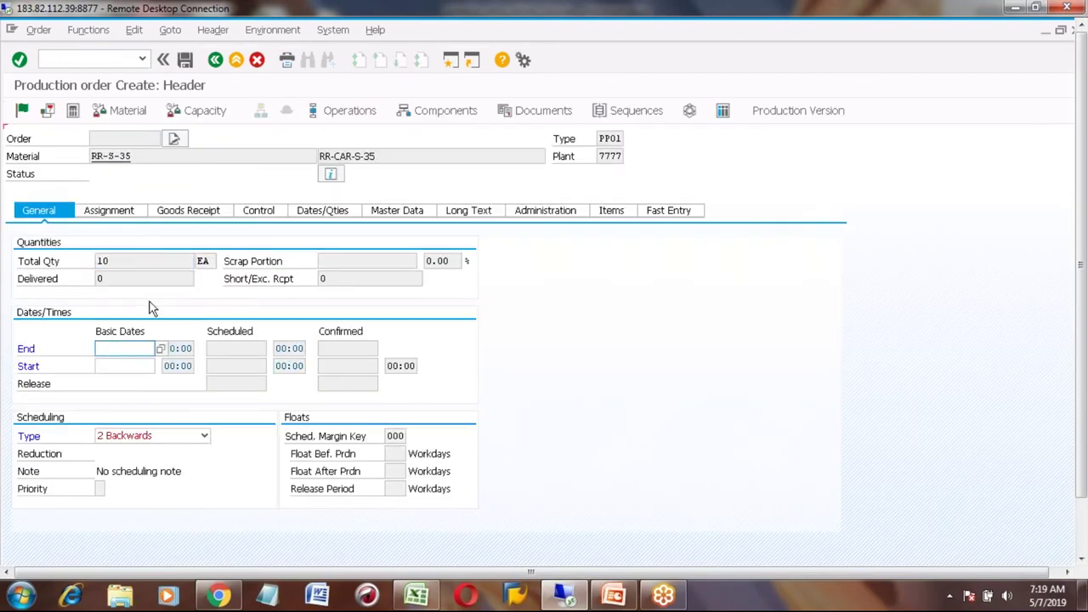
{"action": "key", "text": "Down"}
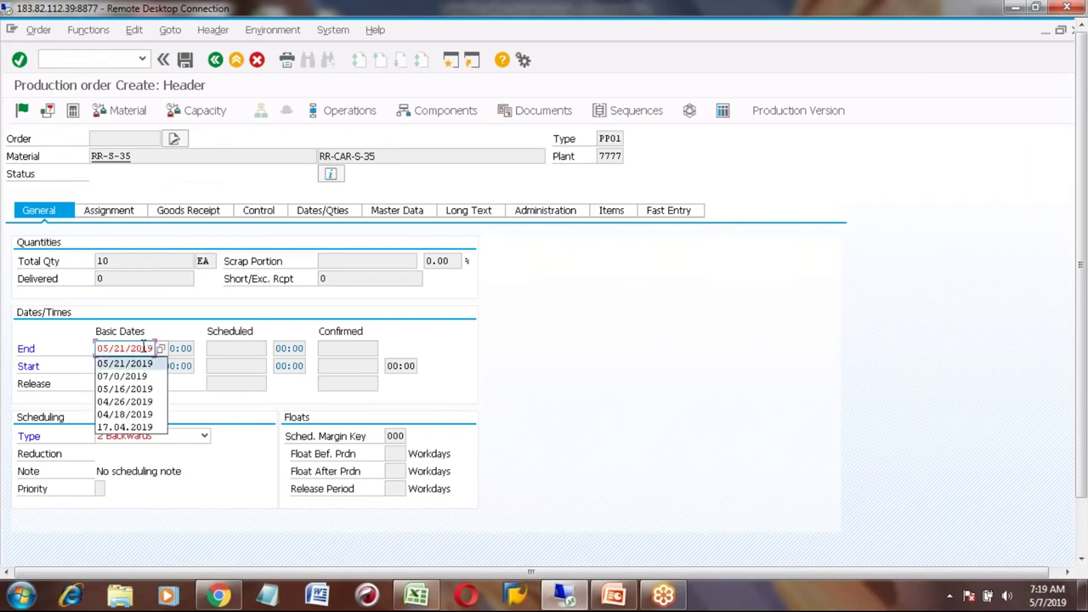
{"action": "key", "text": "Return"}
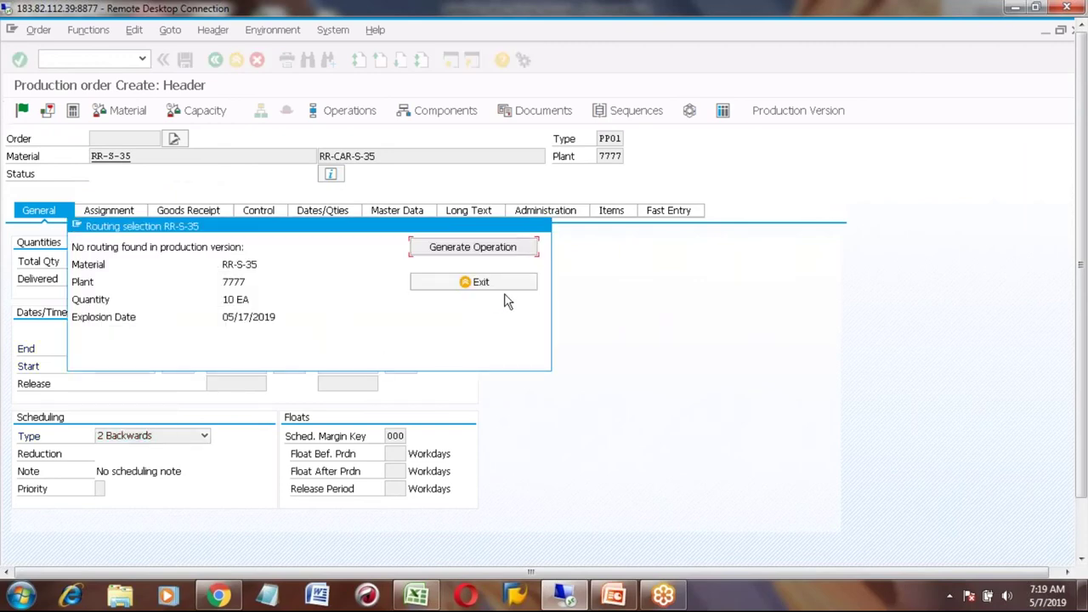
{"action": "left_click", "coordinate": [471, 249]}
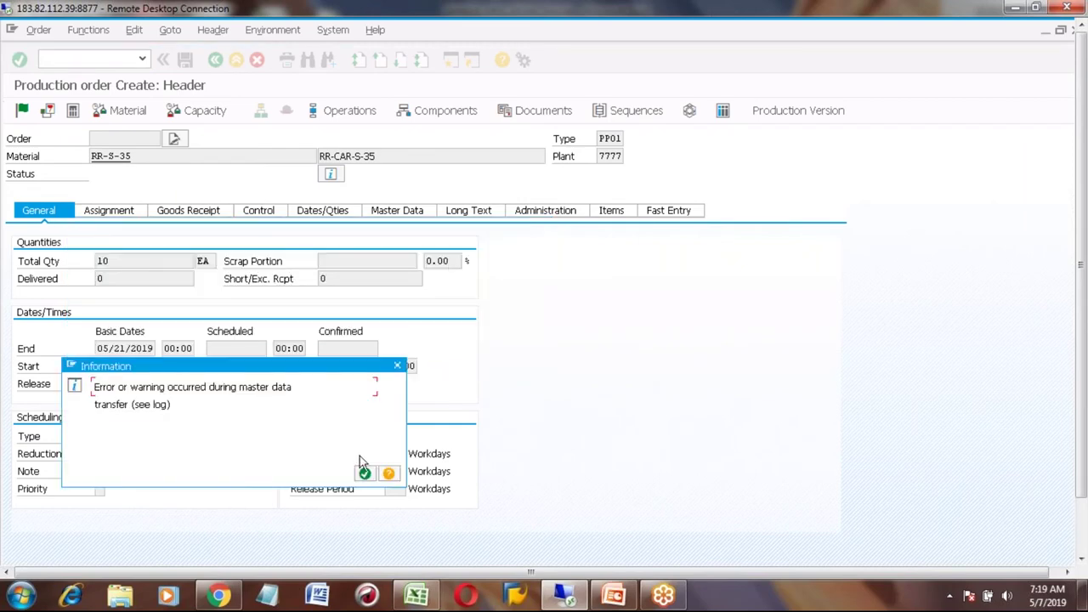
{"action": "left_click", "coordinate": [366, 474]}
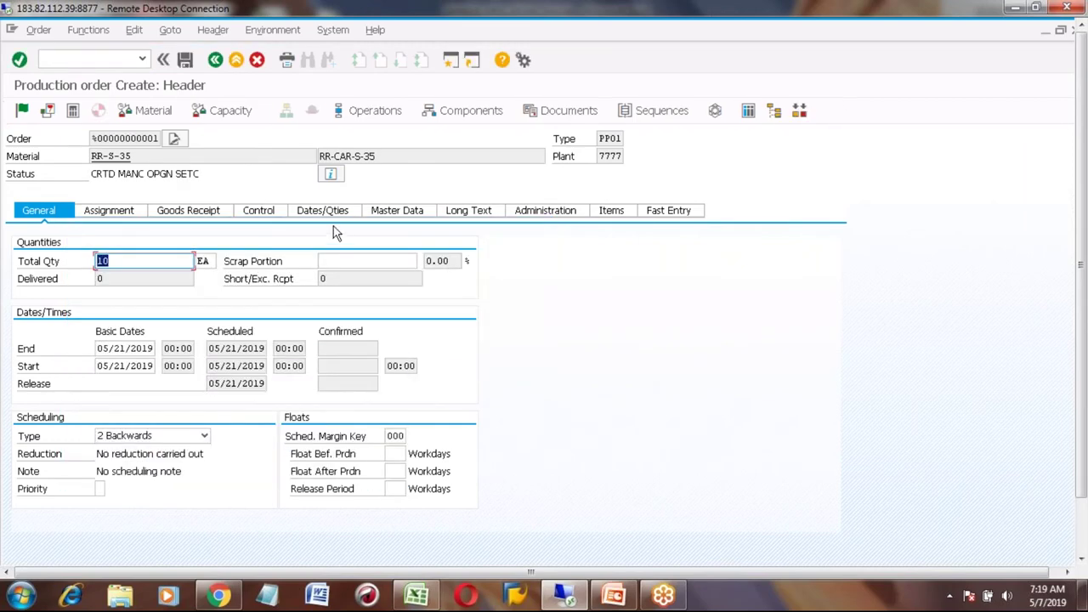
Step: Reread the order's PP master data with production version PVRR, generate the operation, and acknowledge the master data message
{"action": "left_click", "coordinate": [379, 212]}
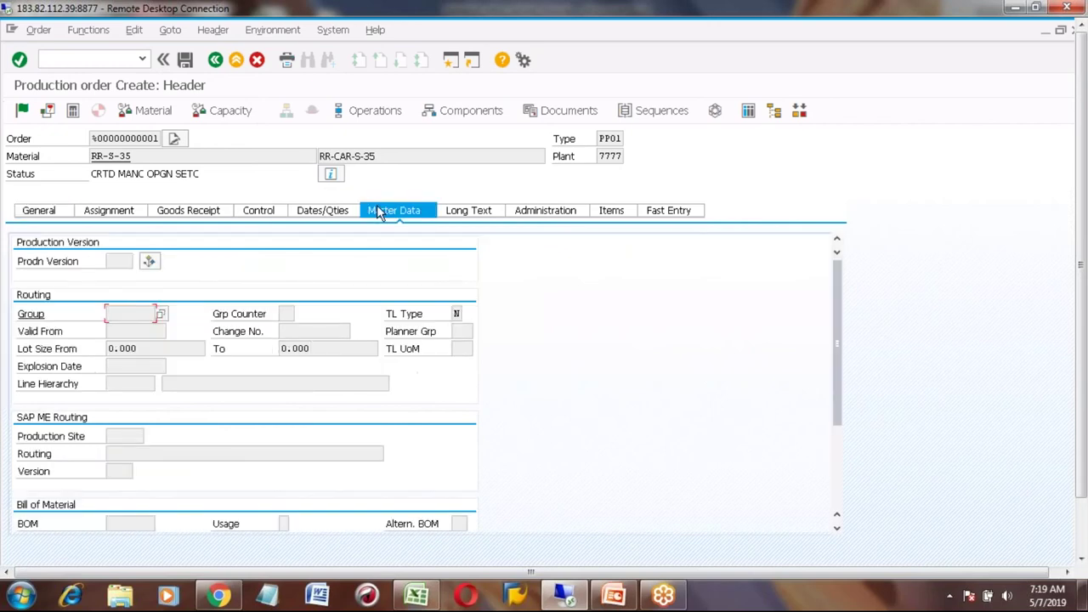
{"action": "left_click", "coordinate": [149, 261]}
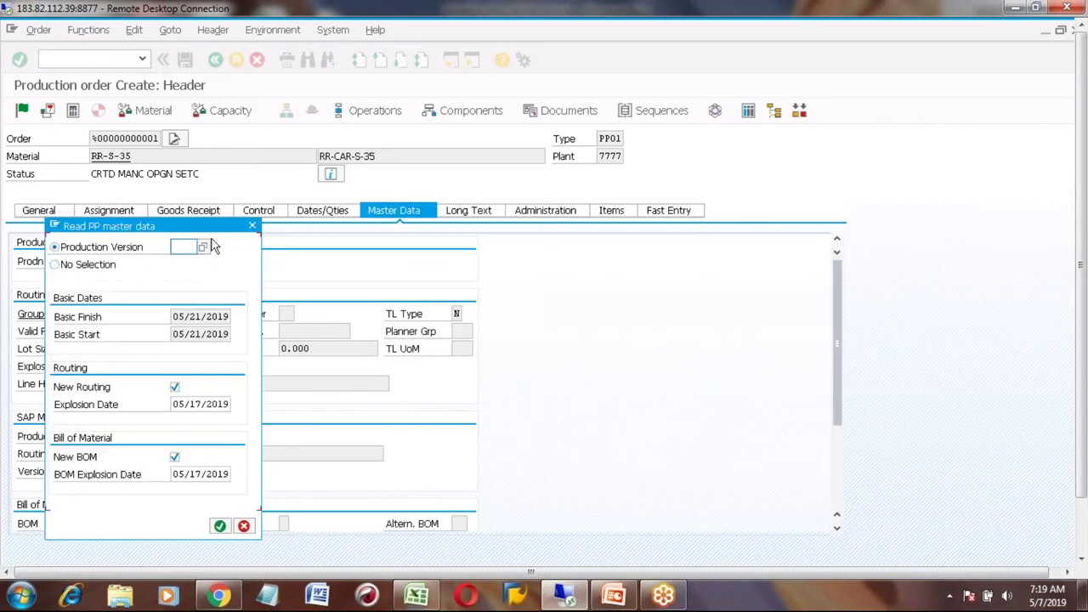
{"action": "left_click", "coordinate": [205, 247]}
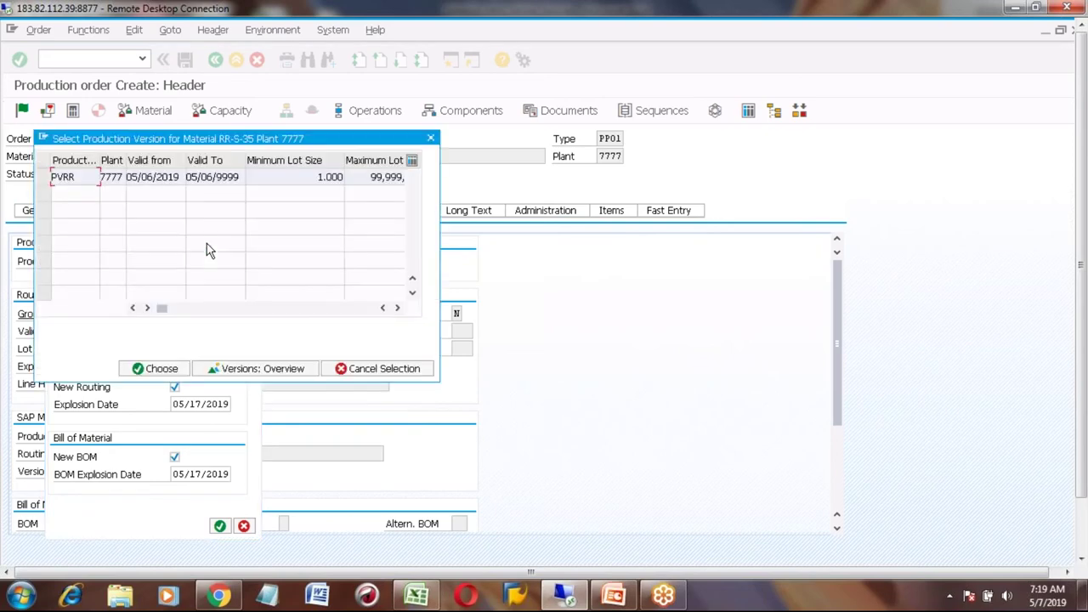
{"action": "double_click", "coordinate": [79, 177]}
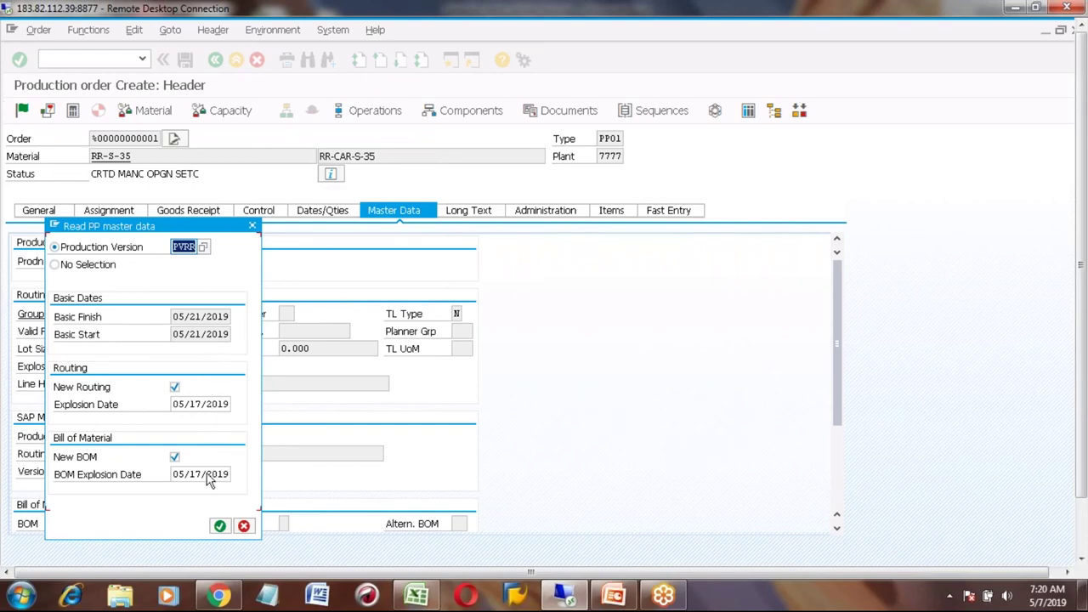
{"action": "left_click", "coordinate": [220, 526]}
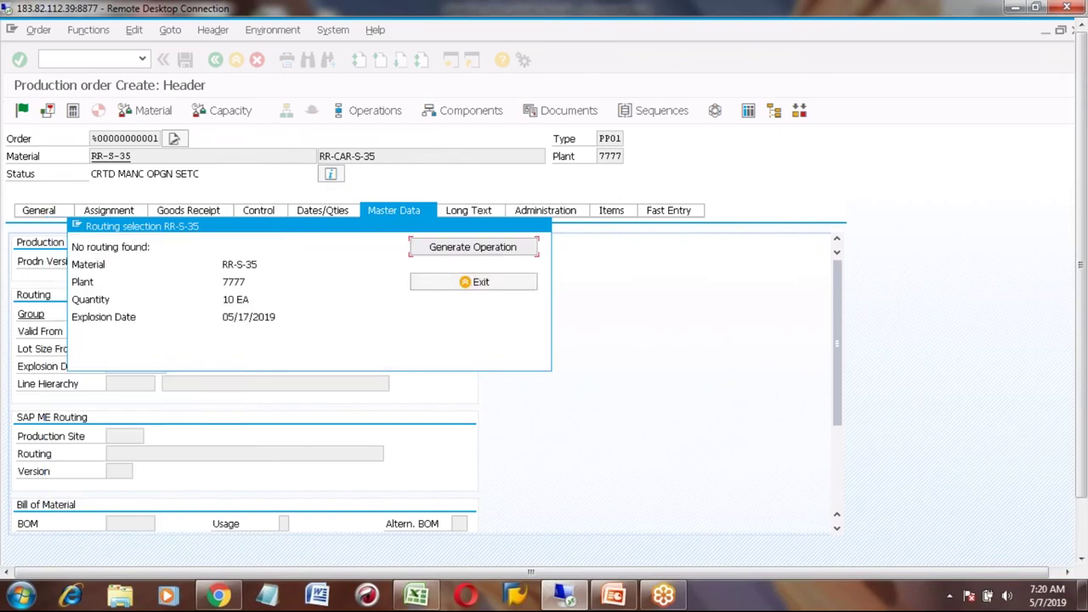
{"action": "left_click", "coordinate": [433, 251]}
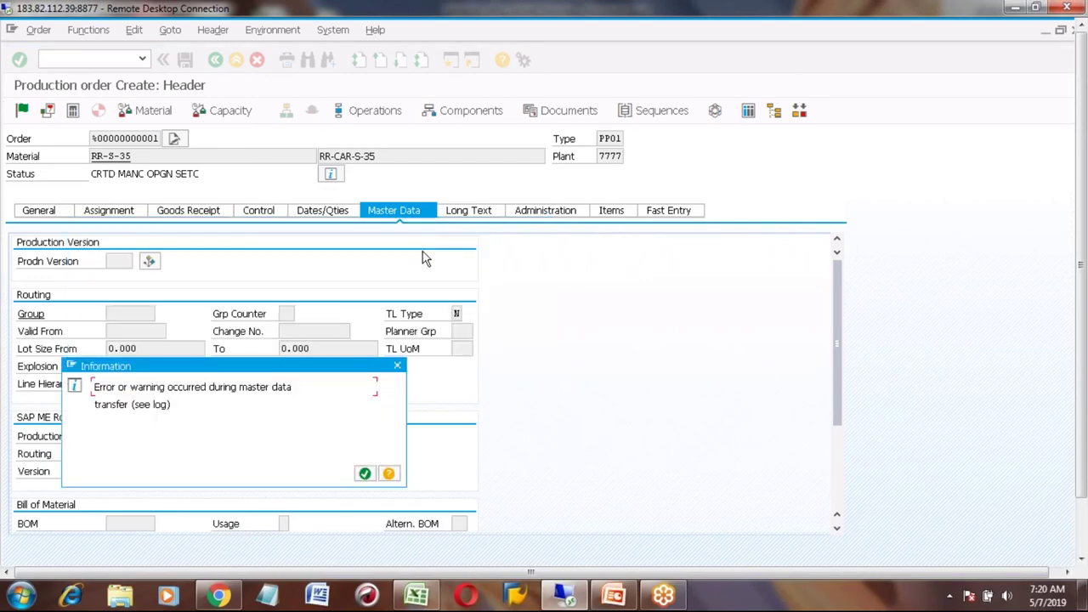
{"action": "left_click", "coordinate": [366, 472]}
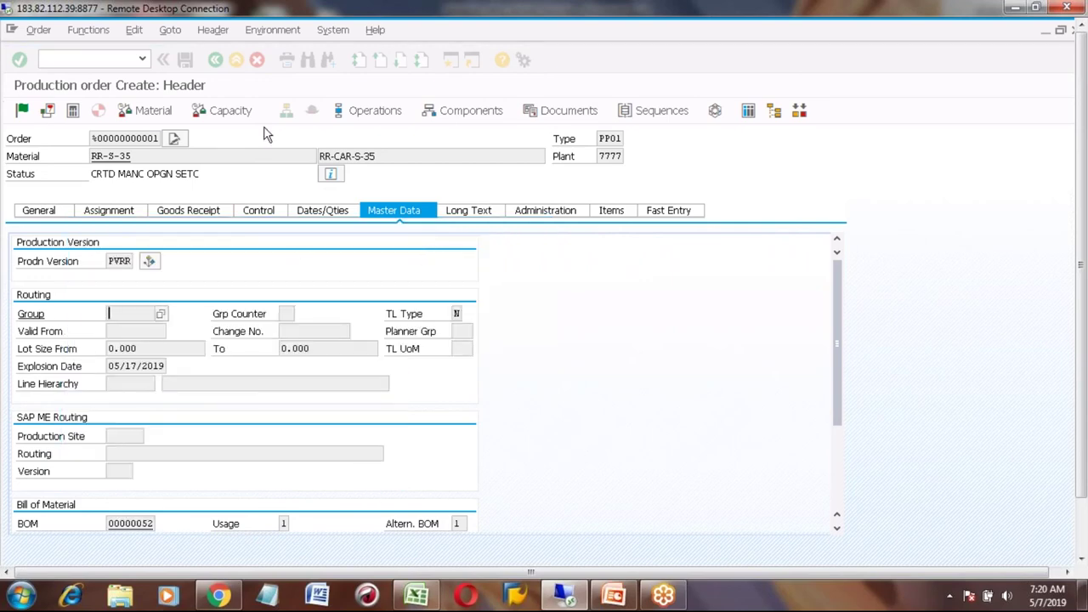
Step: Examine the order's log overview for messages on routing selection, key date and lot size, and return to the header
{"action": "left_click", "coordinate": [172, 25]}
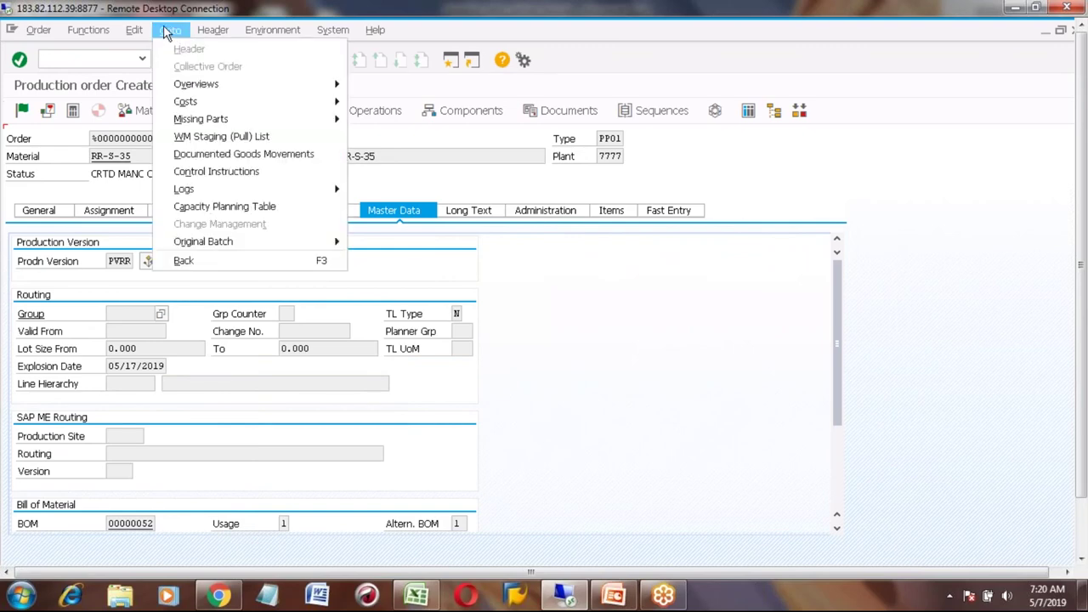
{"action": "left_click", "coordinate": [199, 119]}
{"action": "left_click", "coordinate": [171, 30]}
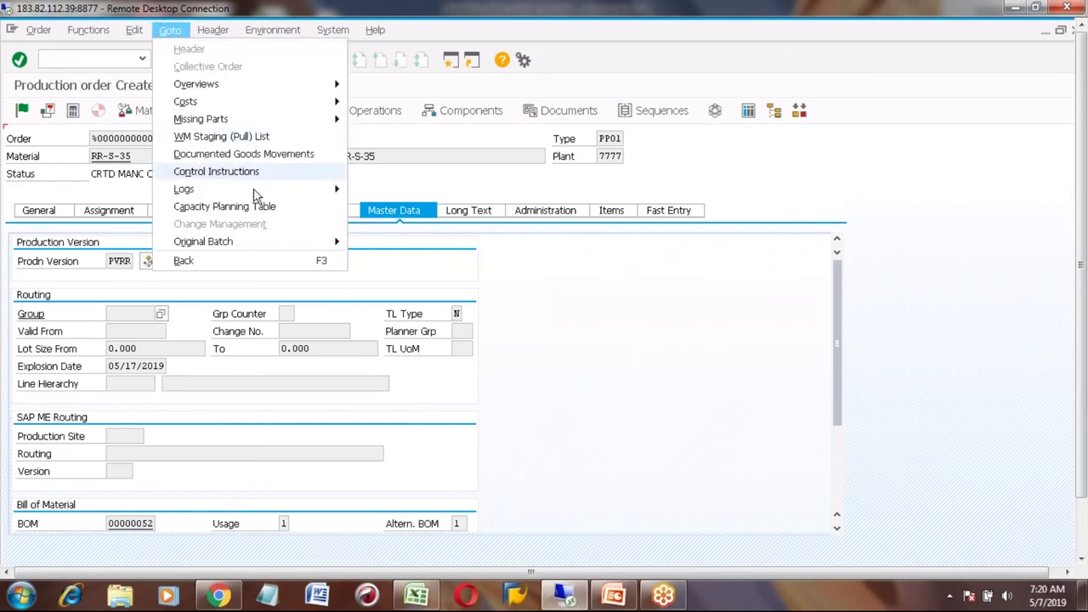
{"action": "mouse_move", "coordinate": [255, 190]}
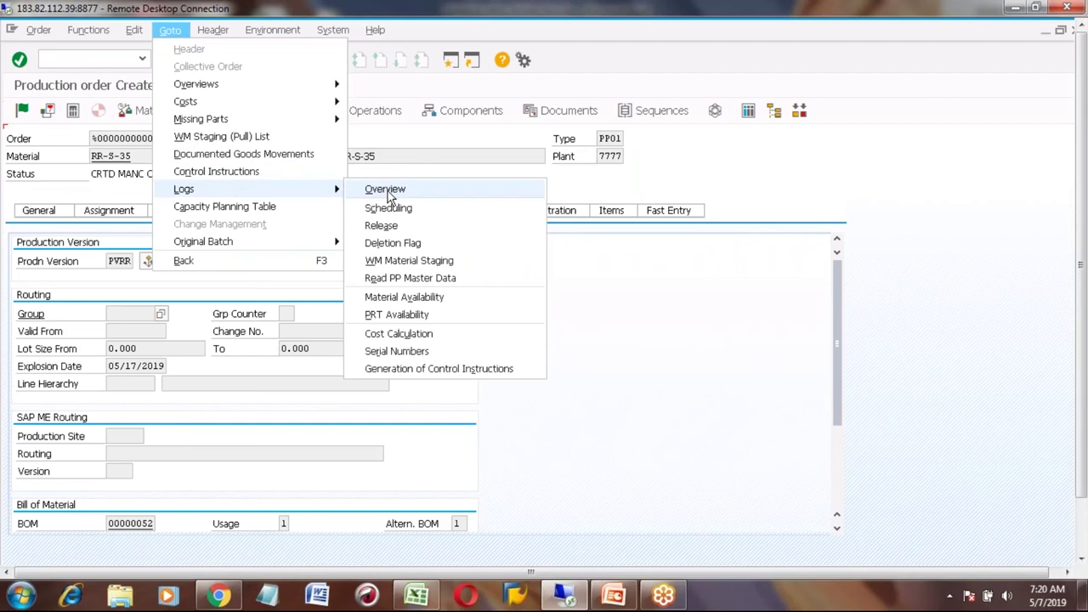
{"action": "left_click", "coordinate": [384, 191]}
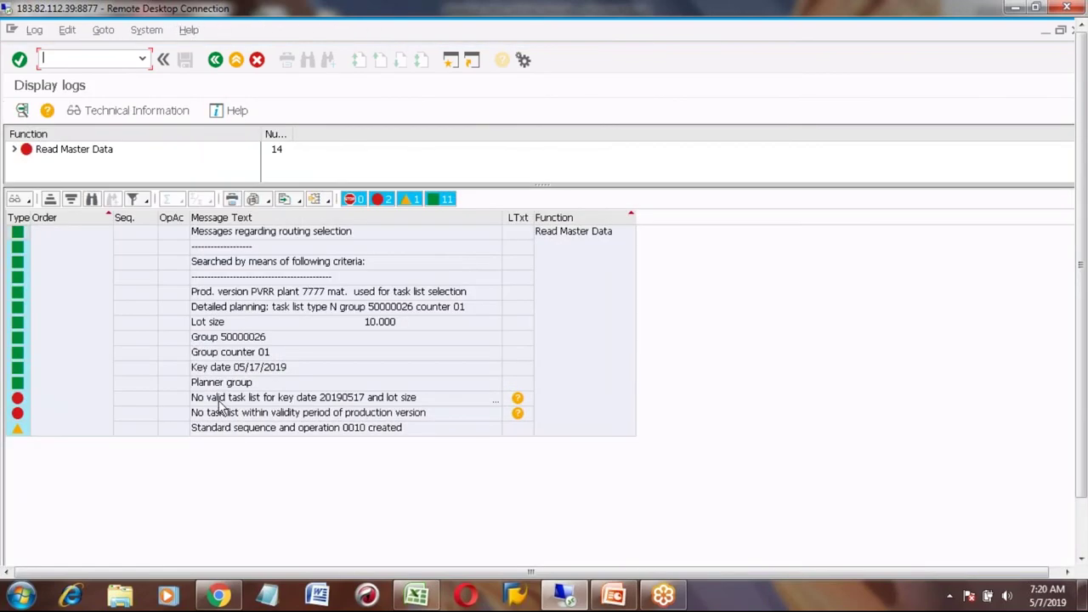
{"action": "left_click", "coordinate": [218, 402]}
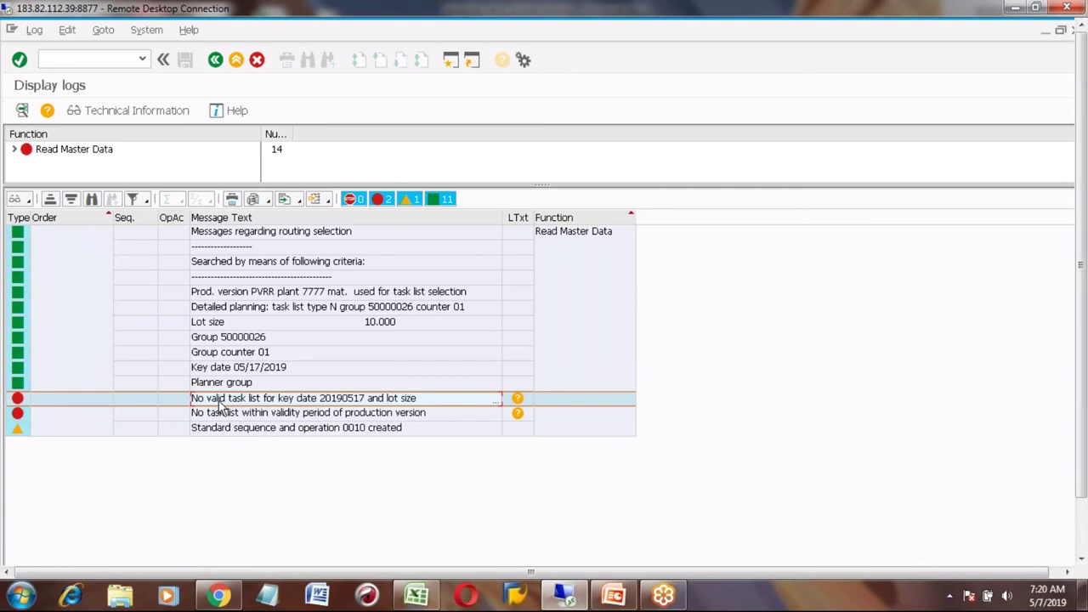
{"action": "left_click", "coordinate": [237, 67]}
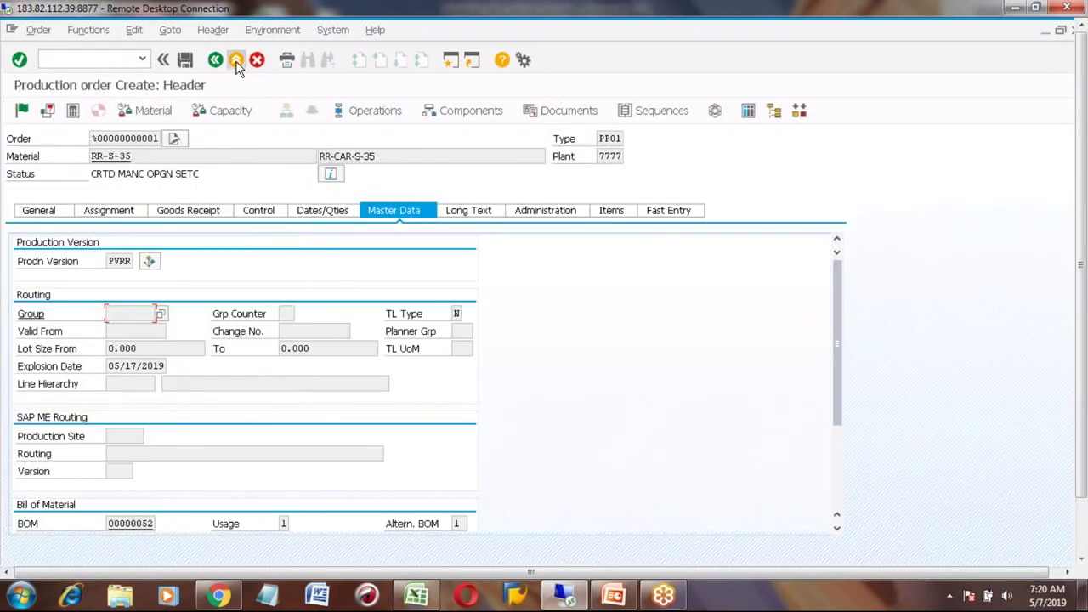
Step: Discard the RR-S-35 production order without saving and leave order creation
{"action": "left_click", "coordinate": [236, 66]}
{"action": "left_click", "coordinate": [280, 338]}
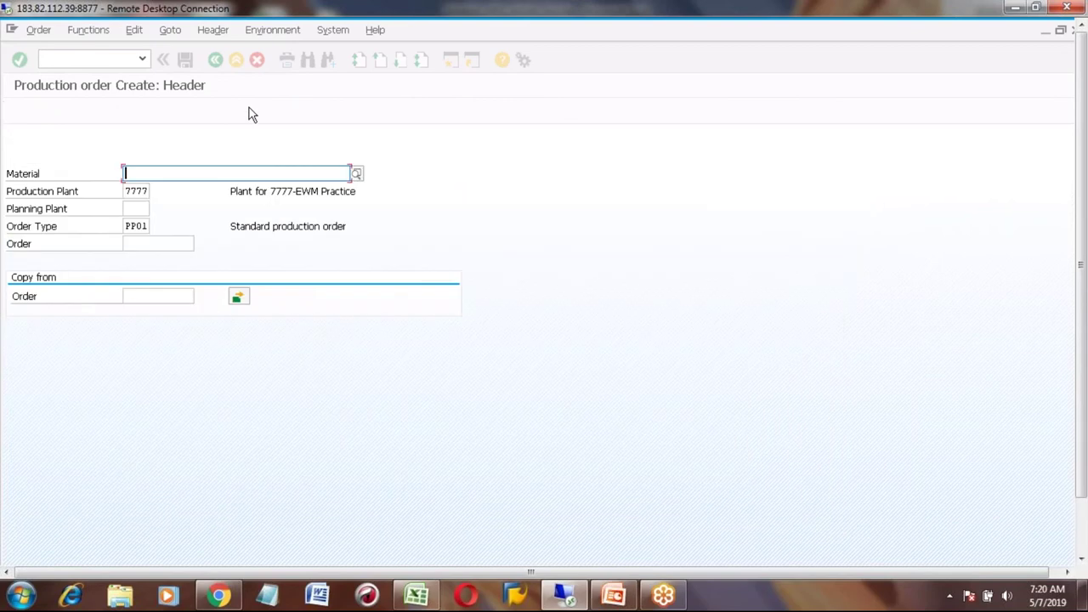
{"action": "left_click", "coordinate": [237, 66]}
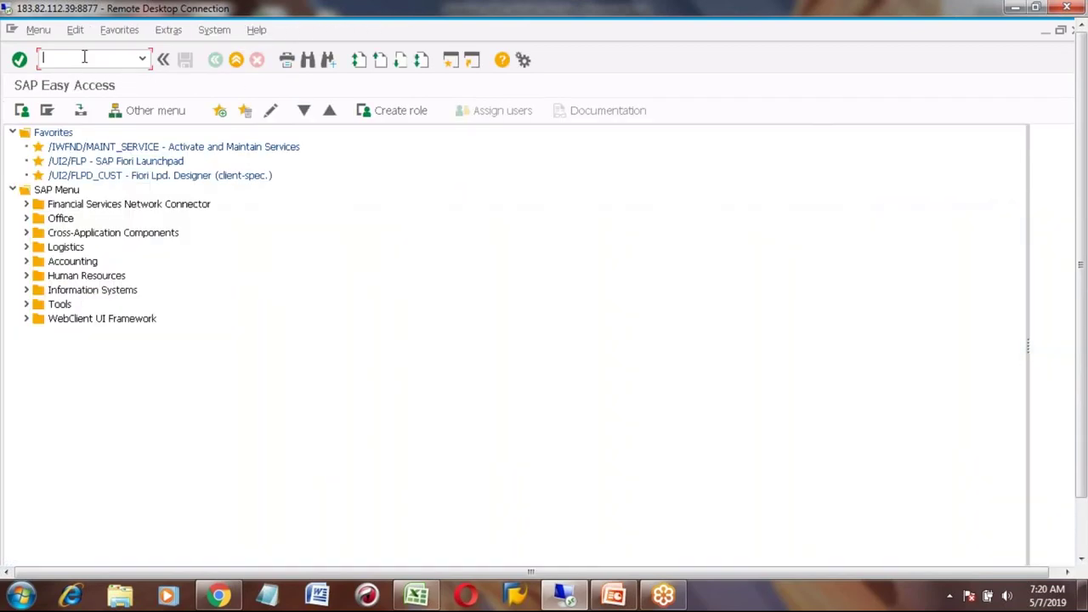
Step: Run CA02 for material RR-S-35 in plant 7777 and open the header details of routing group 50000026
{"action": "type", "text": "CA02"}
{"action": "key", "text": "Return"}
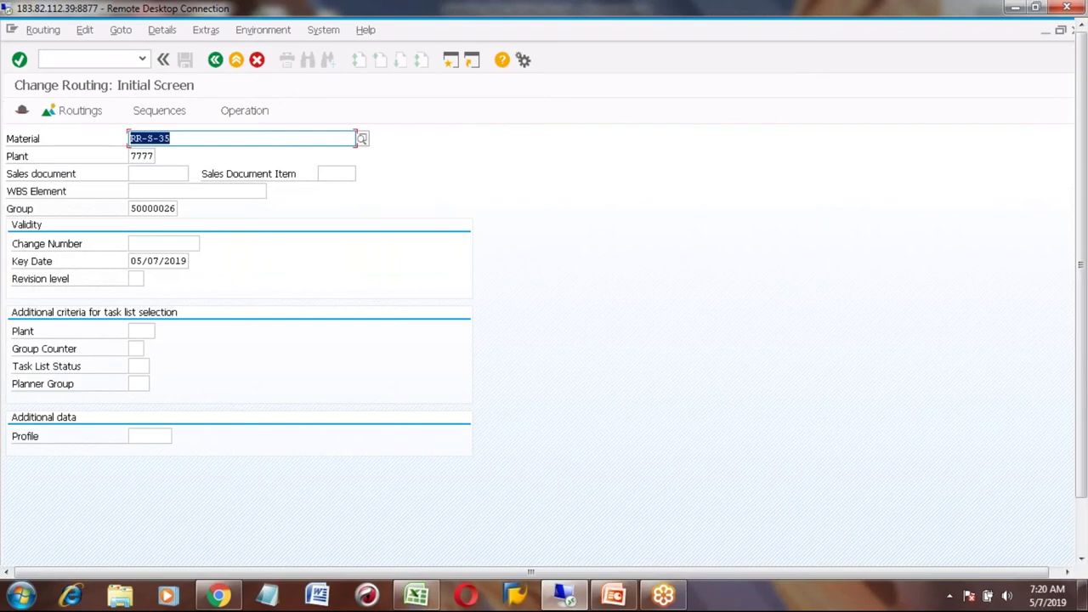
{"action": "key", "text": "Return"}
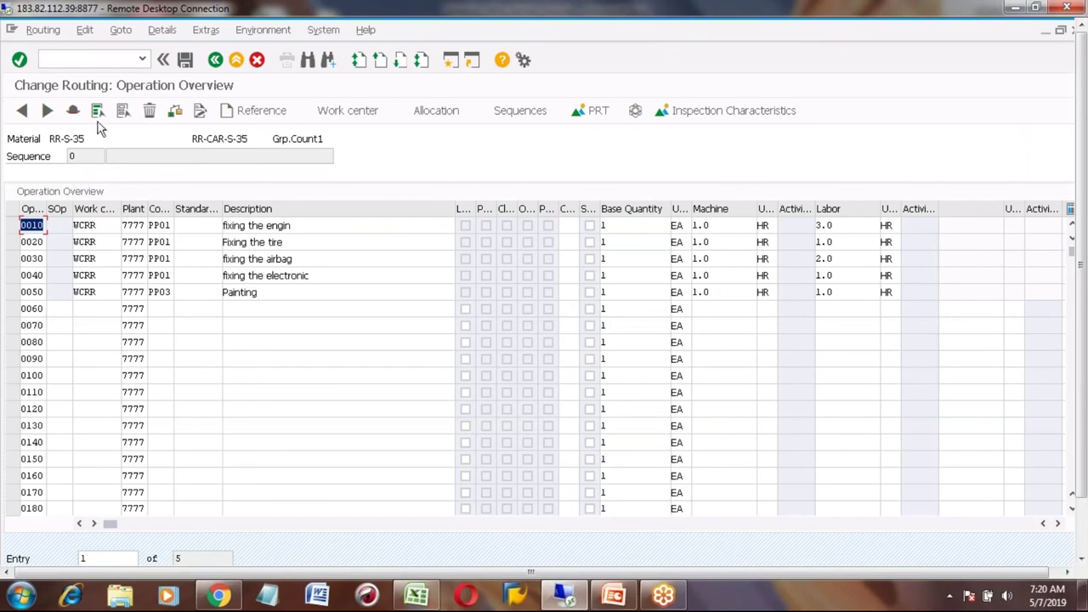
{"action": "left_click", "coordinate": [78, 111]}
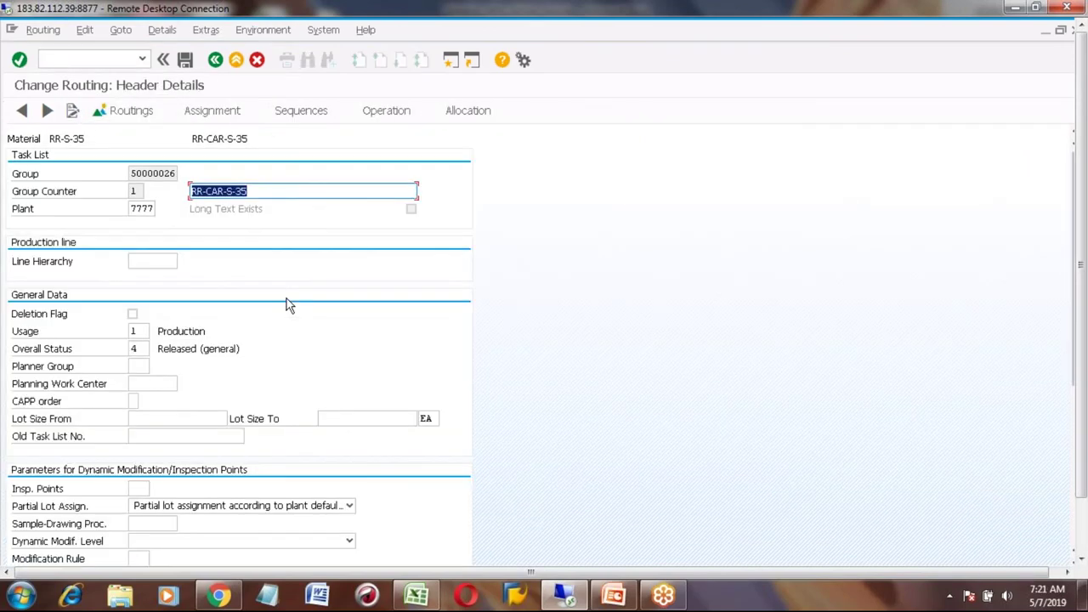
{"action": "left_click", "coordinate": [166, 418]}
{"action": "left_click", "coordinate": [357, 418]}
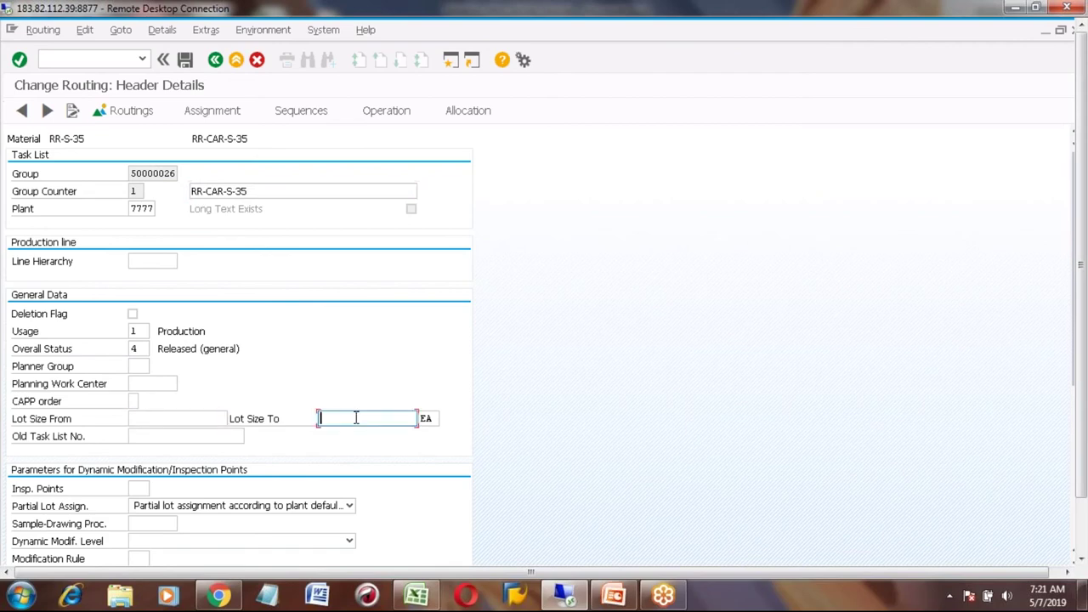
{"action": "type", "text": "999"}
{"action": "key", "text": "BackSpace"}
{"action": "key", "text": "BackSpace"}
{"action": "key", "text": "BackSpace"}
{"action": "left_click", "coordinate": [153, 419]}
Step: Set the routing header's lot size range from 0 to 99999999, save the routing, and leave the transaction
{"action": "left_click", "coordinate": [333, 418]}
{"action": "type", "text": "999999999"}
{"action": "key", "text": "BackSpace"}
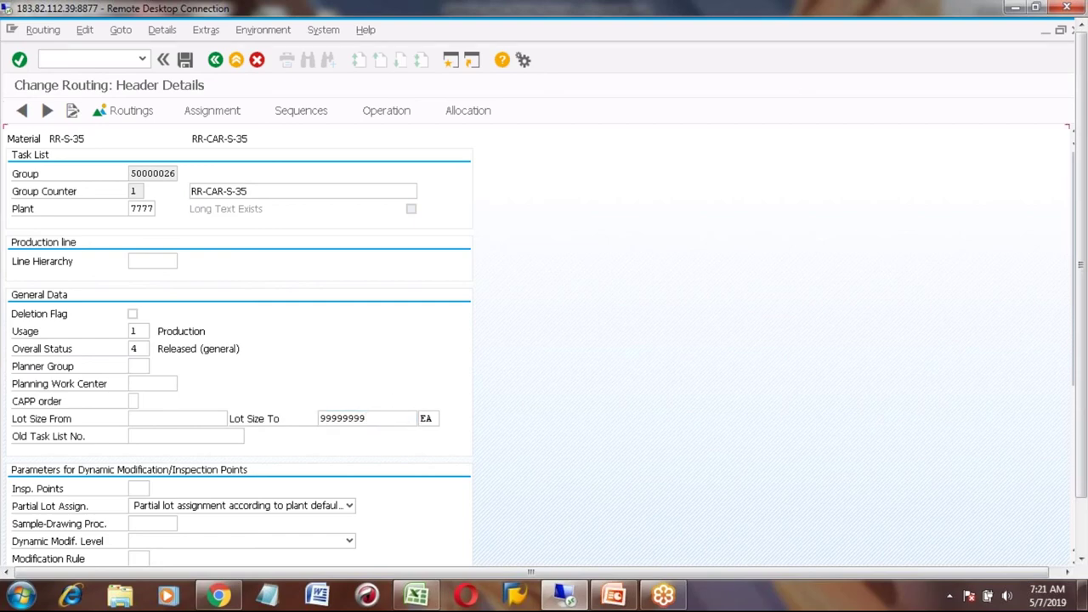
{"action": "key", "text": "Return"}
{"action": "left_click", "coordinate": [180, 418]}
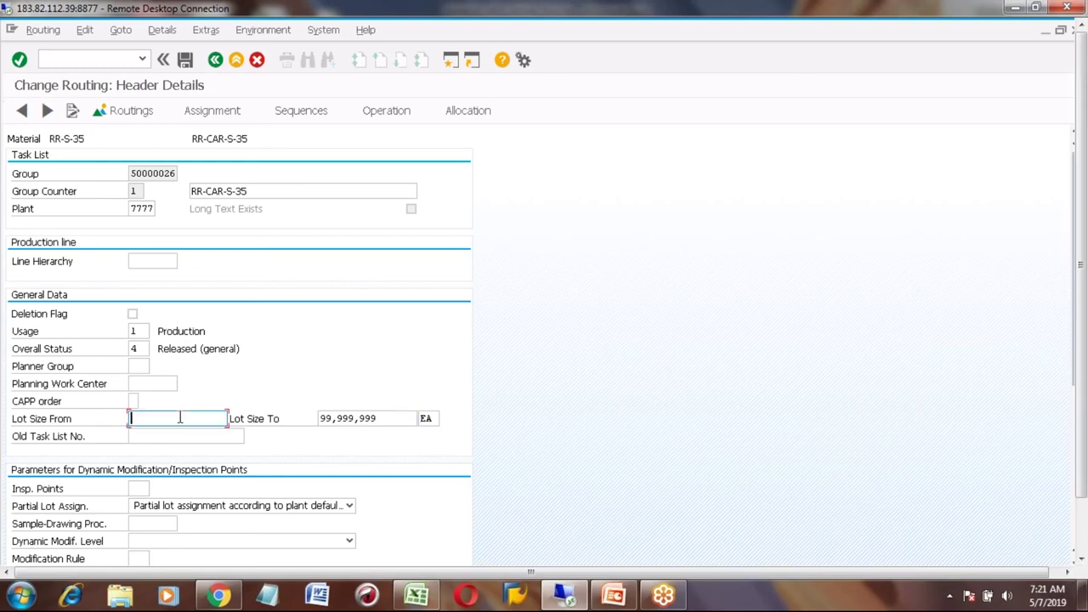
{"action": "type", "text": "0"}
{"action": "key", "text": "Tab"}
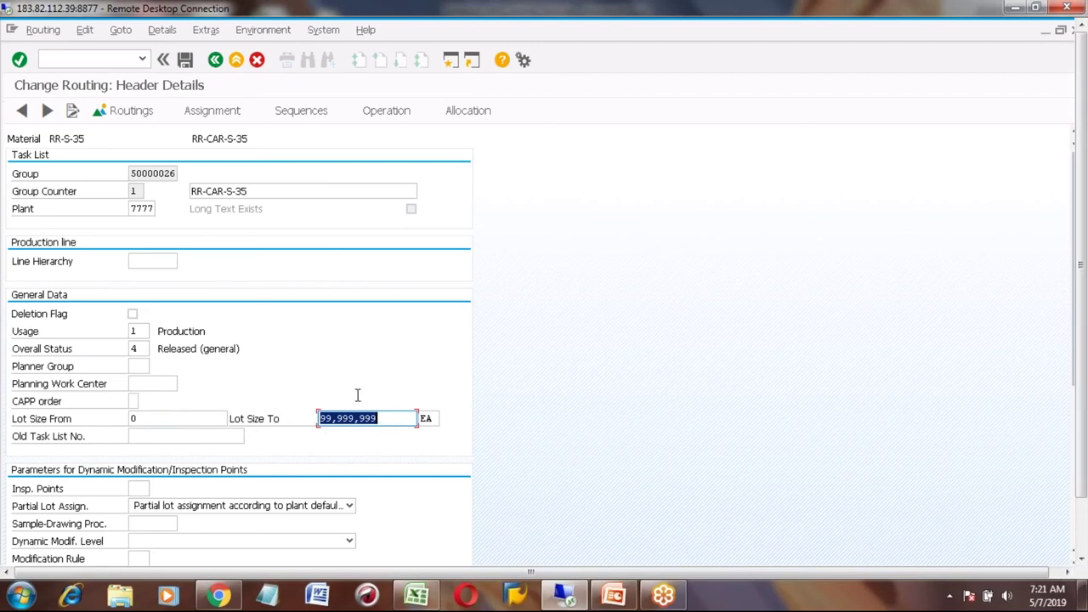
{"action": "left_click", "coordinate": [186, 61]}
{"action": "left_click", "coordinate": [237, 60]}
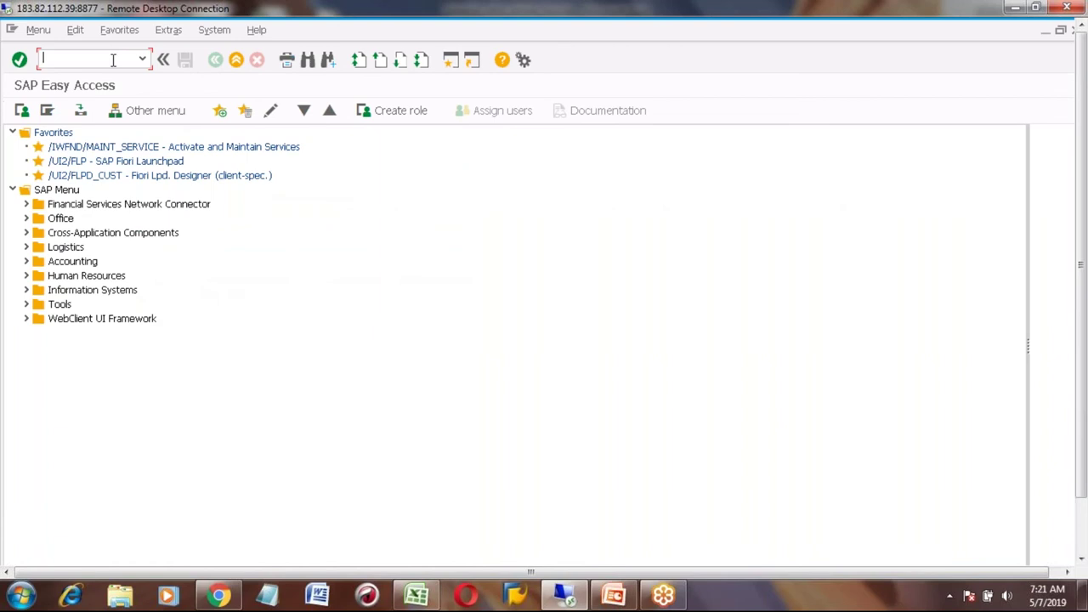
Step: Run CO01 and open a new PP01 production order header for material RR-S-35 in plant 7777
{"action": "type", "text": "CO"}
{"action": "key", "text": "Return"}
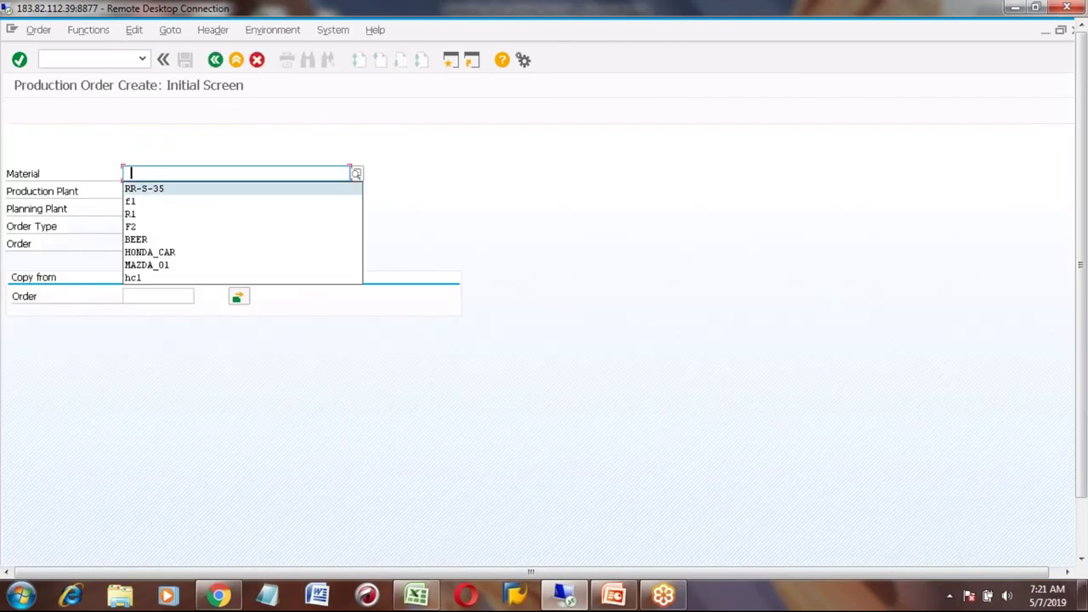
{"action": "key", "text": "Return"}
{"action": "key", "text": "Return"}
Step: Set the new order's total quantity to 1 and basic end date to 05/21/2019, and schedule it
{"action": "type", "text": "1"}
{"action": "key", "text": "Return"}
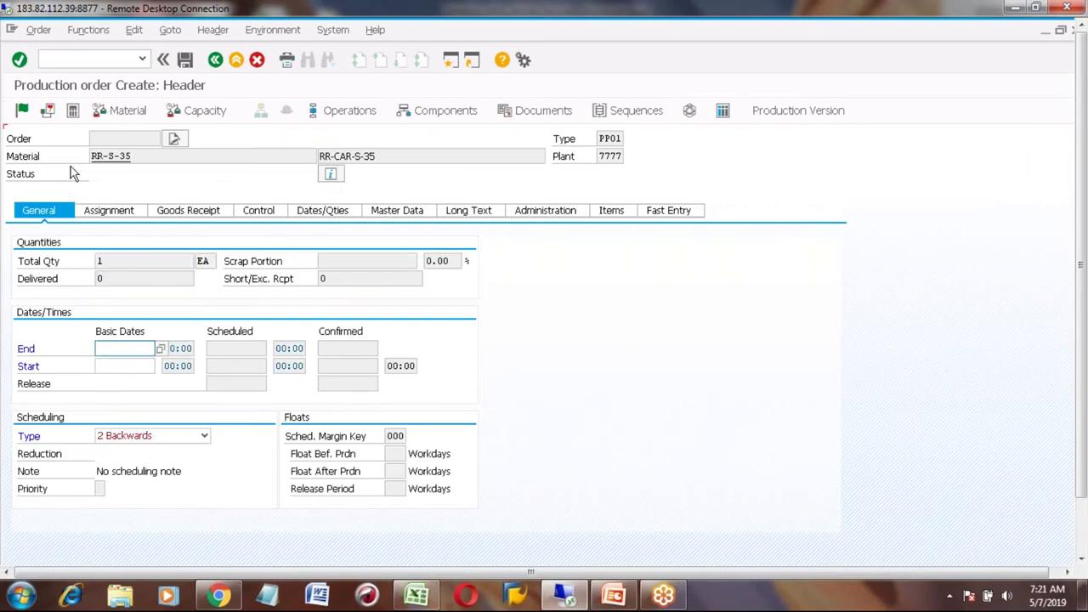
{"action": "key", "text": "Down"}
{"action": "key", "text": "Return"}
{"action": "key", "text": "Return"}
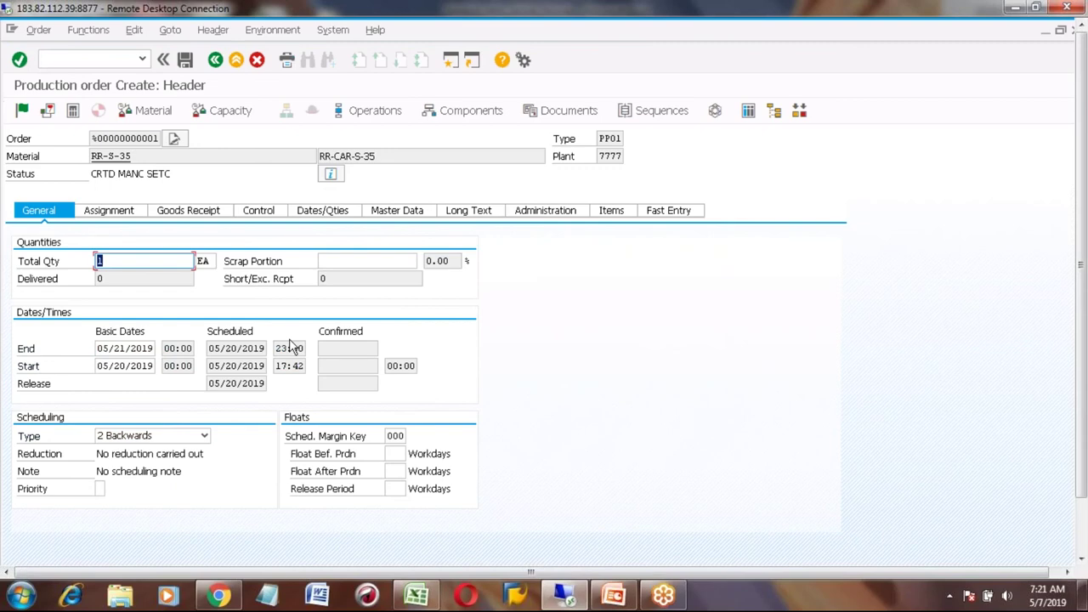
Step: Exit the quantity-1 test order without saving and return to SAP Easy Access
{"action": "left_click", "coordinate": [237, 63]}
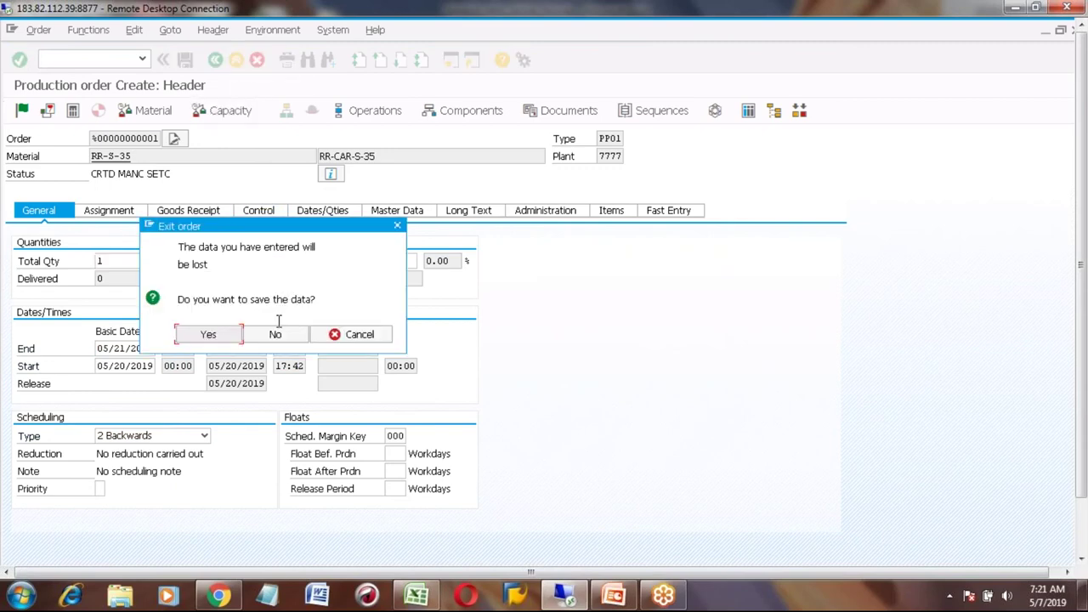
{"action": "left_click", "coordinate": [275, 335]}
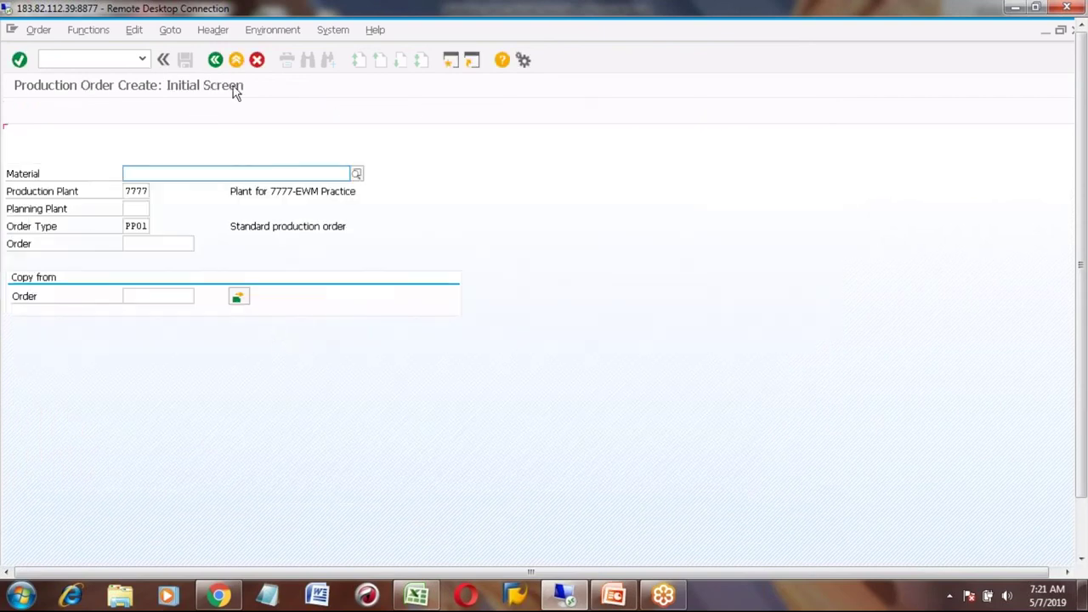
{"action": "left_click", "coordinate": [237, 61]}
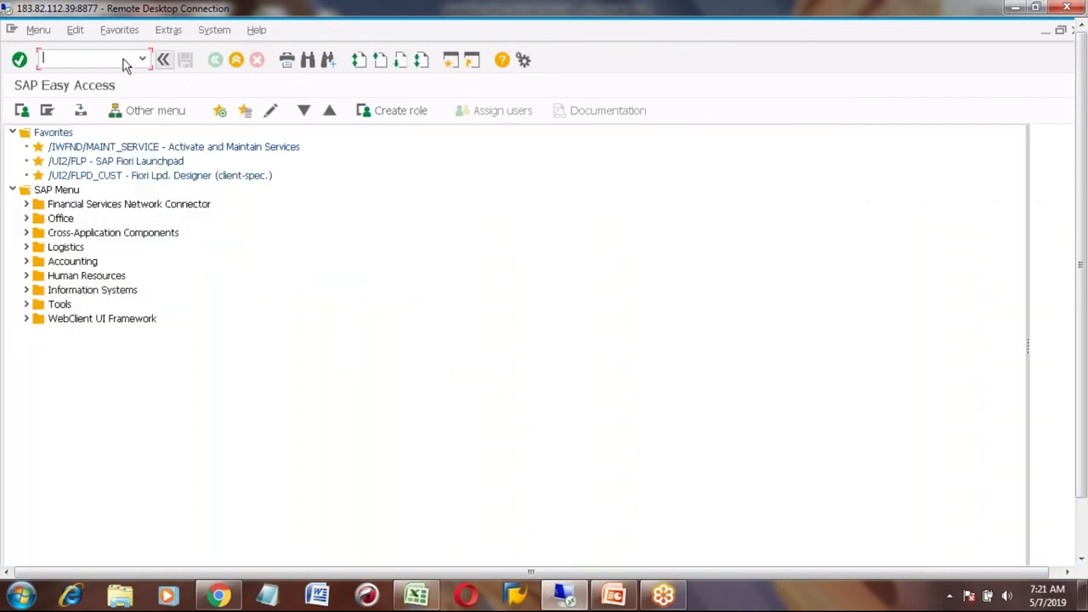
Step: Open the routing for RR-S-35 in plant 7777 with CA02, inspect the header's lot size range, and exit
{"action": "type", "text": "CA02"}
{"action": "key", "text": "Return"}
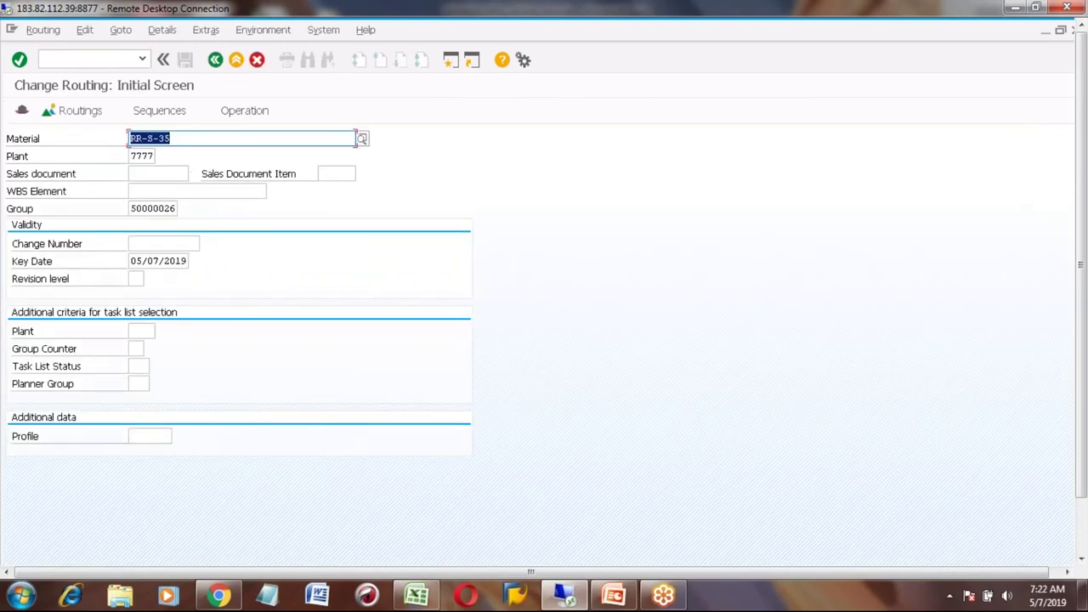
{"action": "key", "text": "Return"}
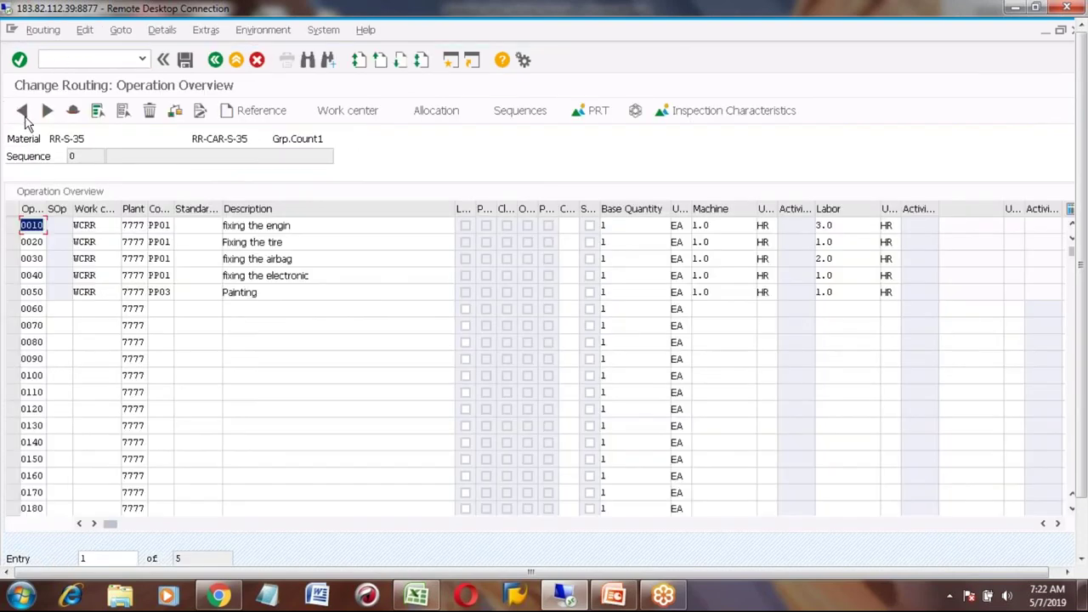
{"action": "left_click", "coordinate": [73, 113]}
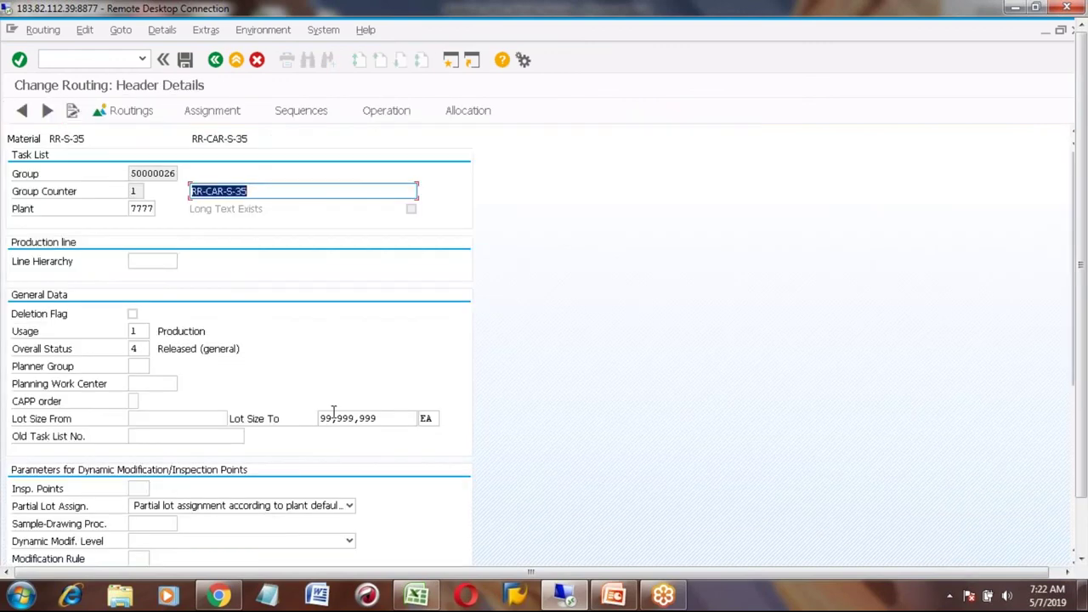
{"action": "left_click", "coordinate": [382, 425]}
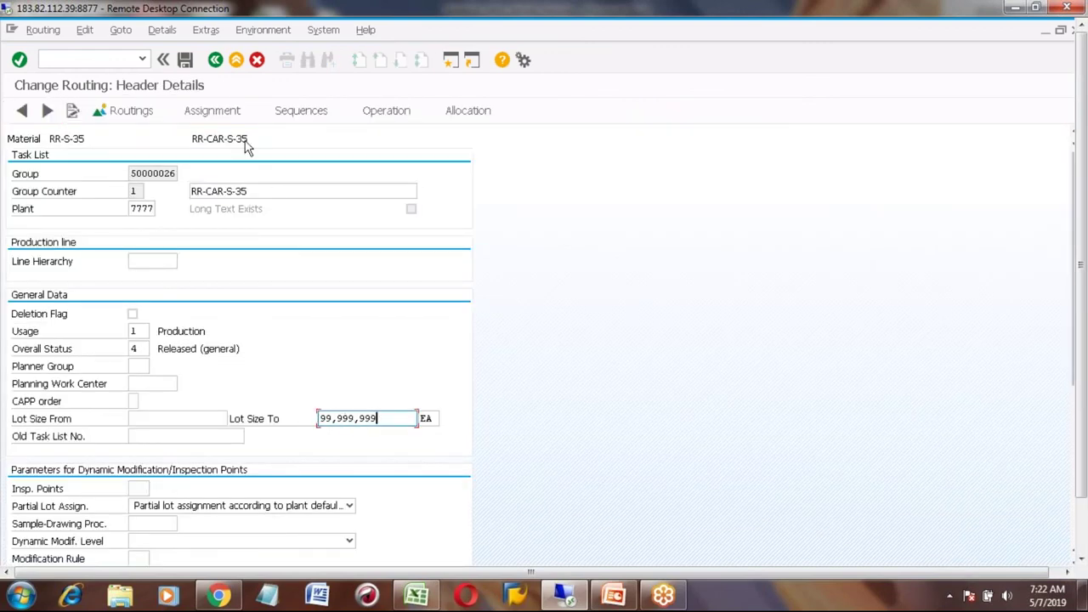
{"action": "left_click", "coordinate": [235, 60]}
Step: Open the MD04 stock/requirements list for RR-S-35 and convert the 05/07/2019 planned order for 10 EA into a production order
{"action": "type", "text": "MD04"}
{"action": "key", "text": "Return"}
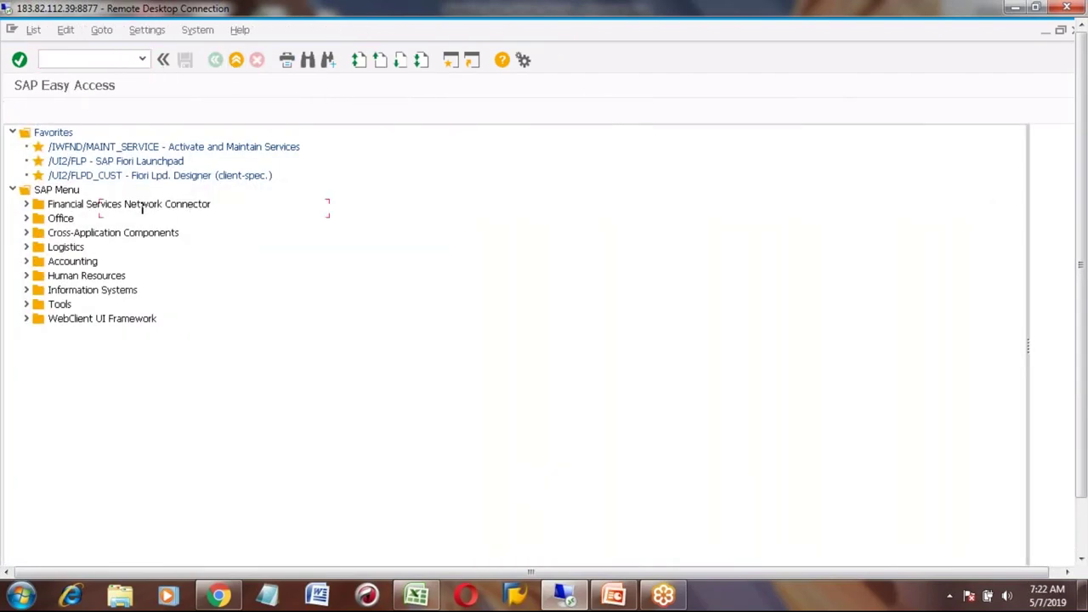
{"action": "key", "text": "Return"}
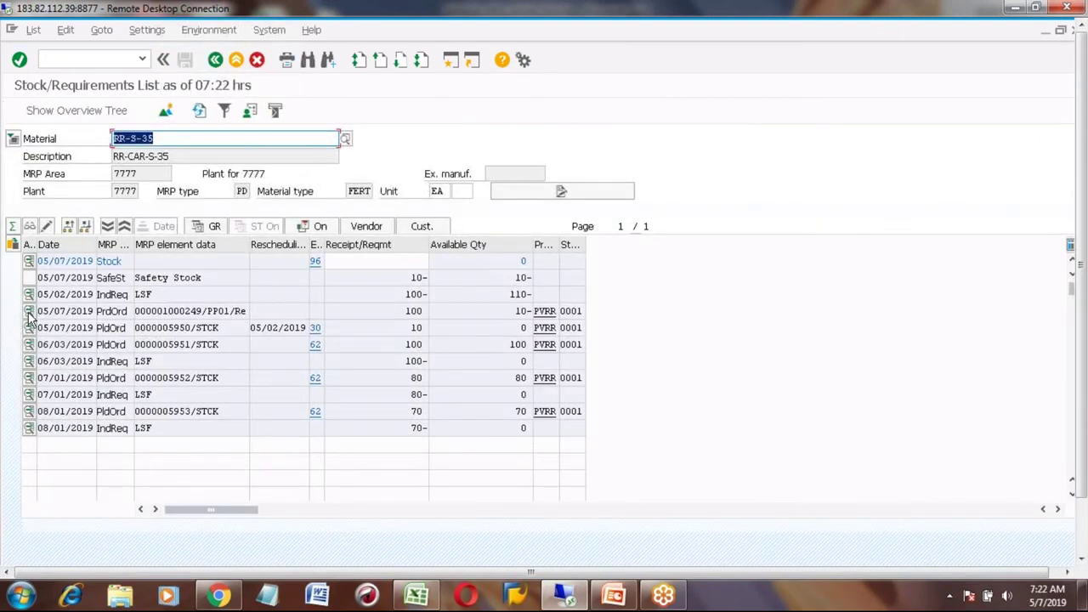
{"action": "left_click", "coordinate": [28, 327]}
{"action": "left_click", "coordinate": [174, 440]}
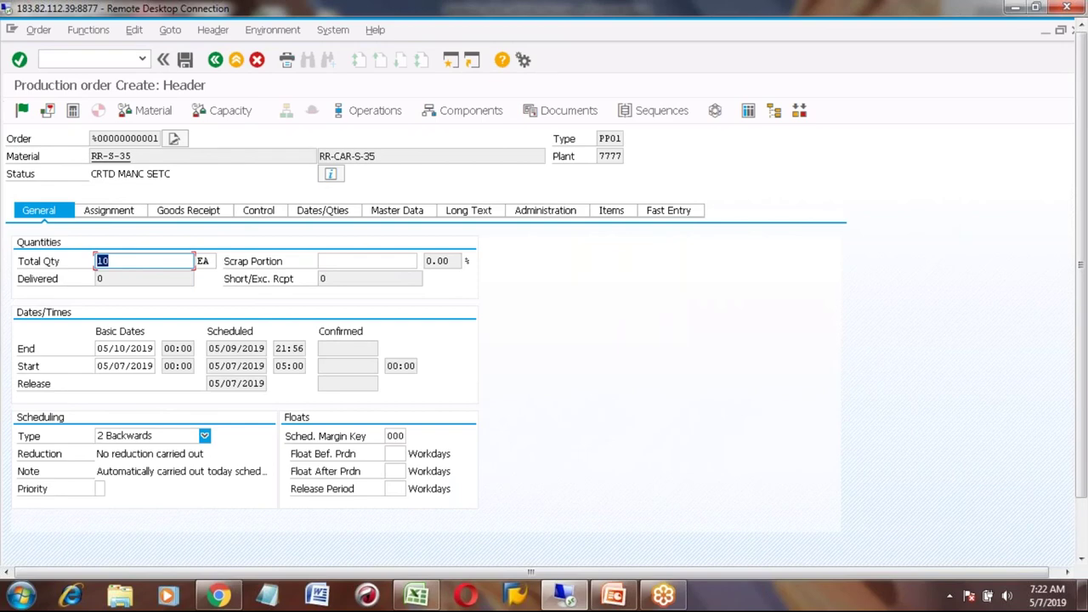
Step: Exit the converted production order without saving and leave the stock/requirements list
{"action": "left_click", "coordinate": [234, 65]}
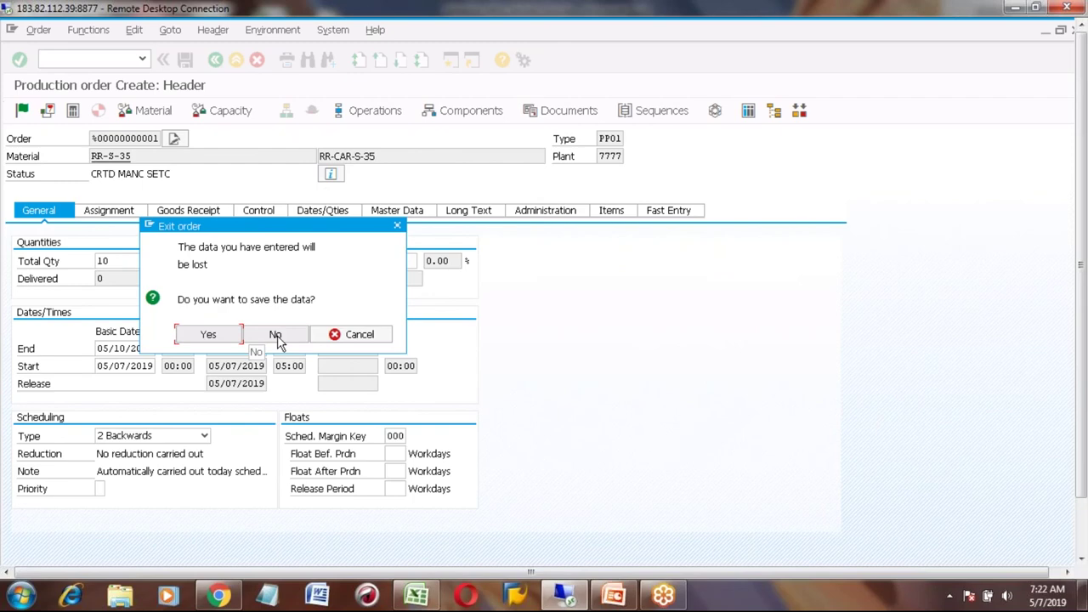
{"action": "left_click", "coordinate": [275, 335]}
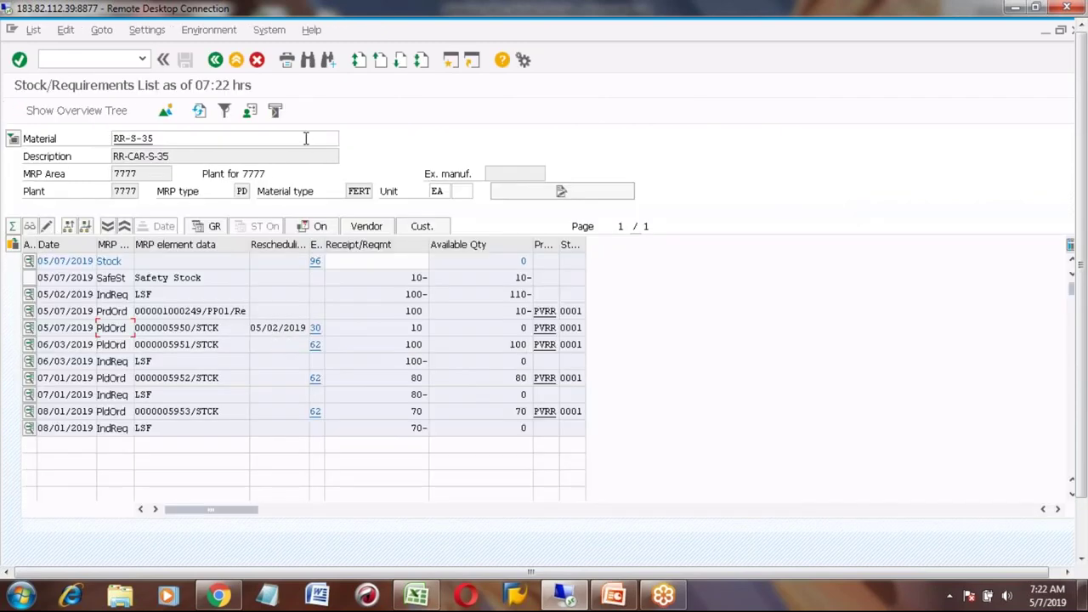
{"action": "left_click", "coordinate": [237, 60]}
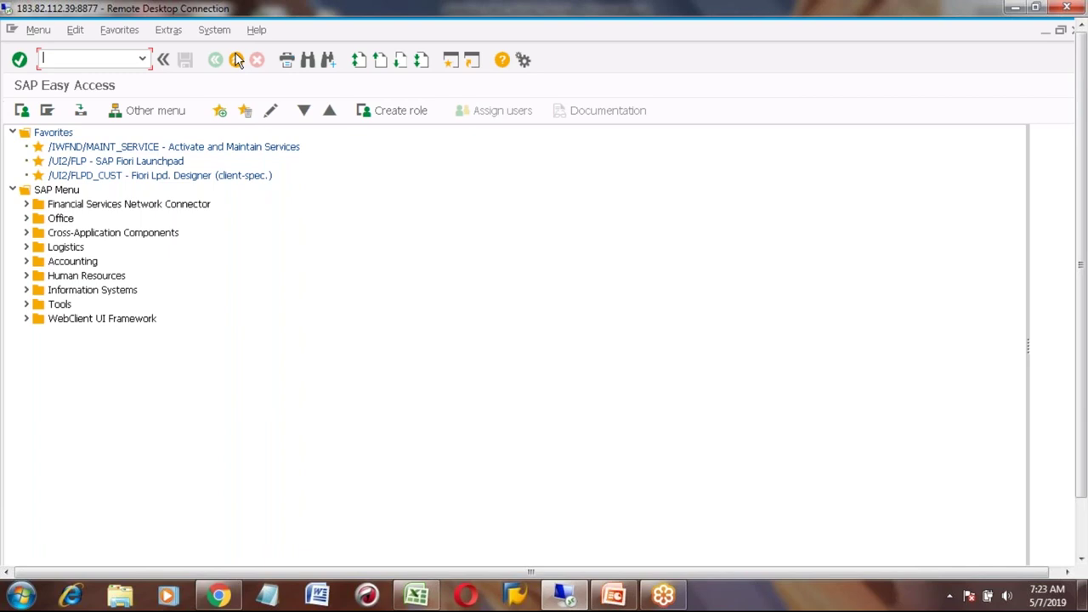
Step: Load the US Tractor new style order as a goods receipt in MIGO, mark its item OK, and exit without posting
{"action": "type", "text": "MIGO"}
{"action": "key", "text": "Return"}
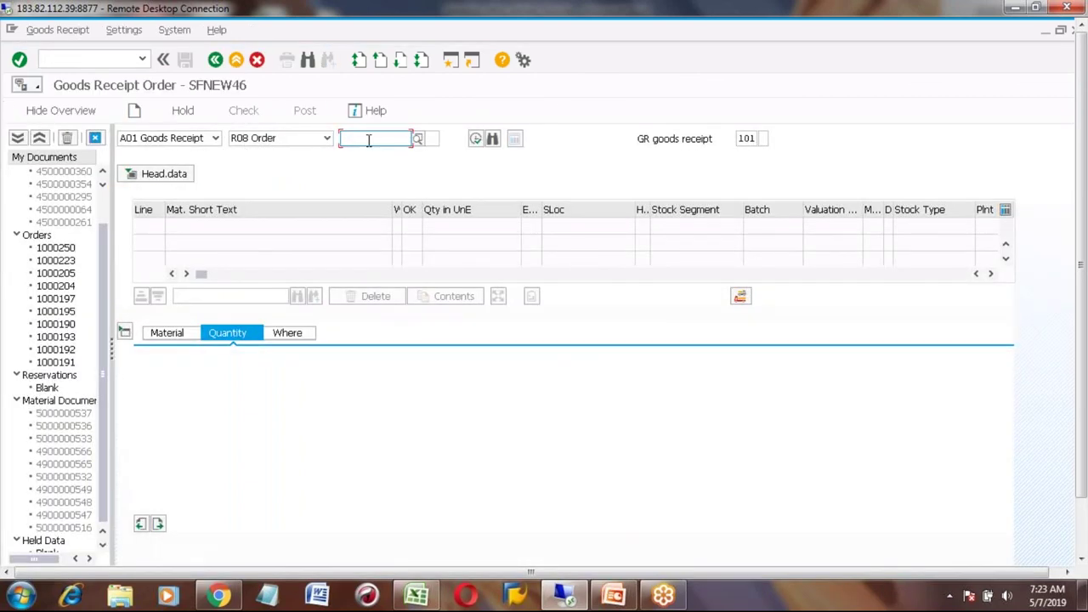
{"action": "left_click", "coordinate": [368, 140]}
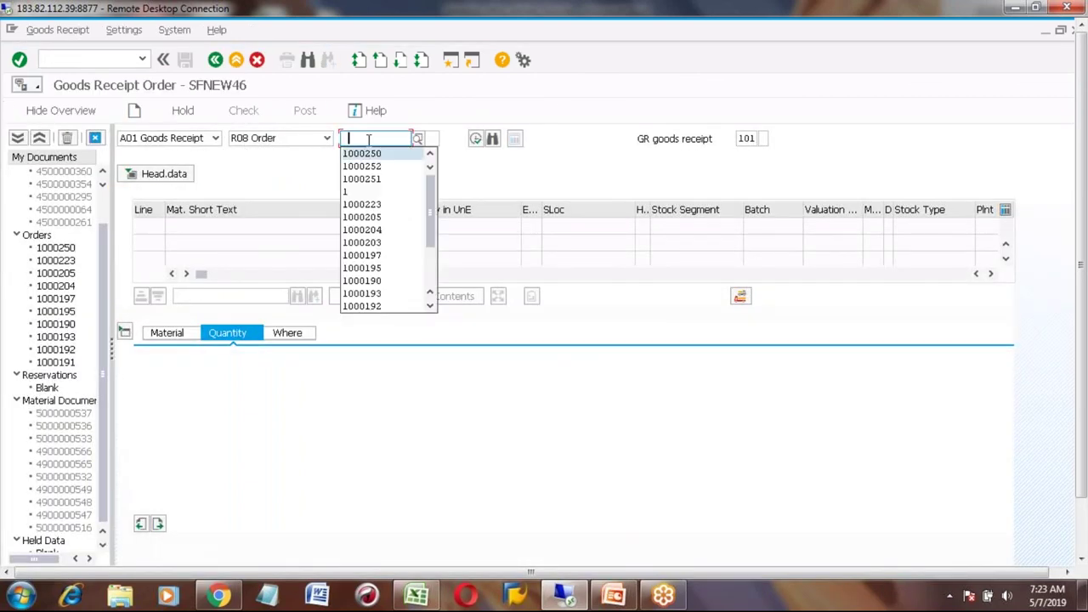
{"action": "left_click", "coordinate": [366, 153]}
{"action": "key", "text": "Return"}
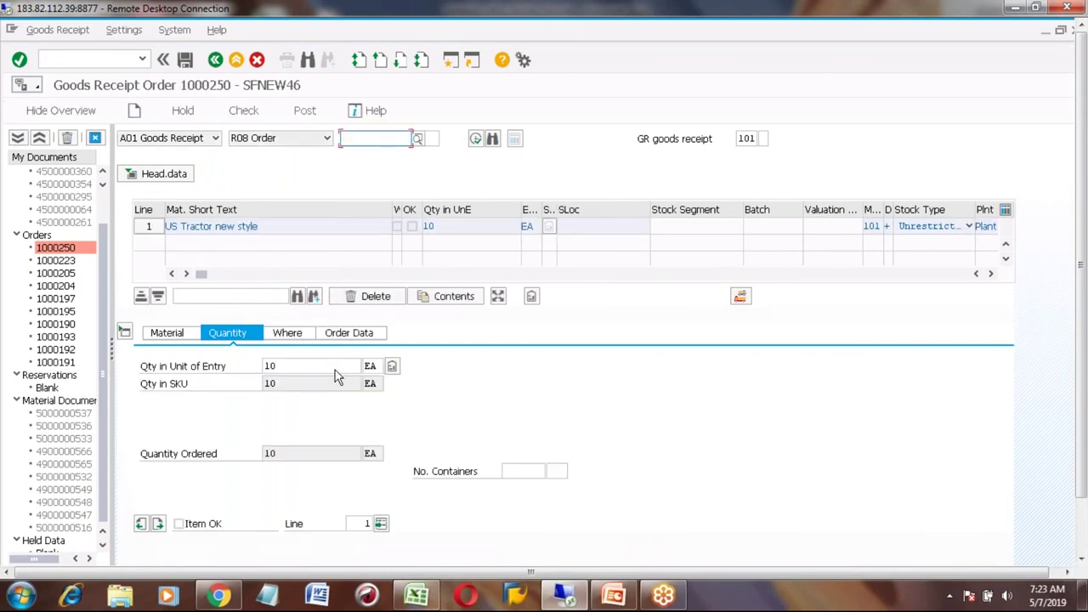
{"action": "left_click", "coordinate": [181, 524]}
{"action": "key", "text": "space"}
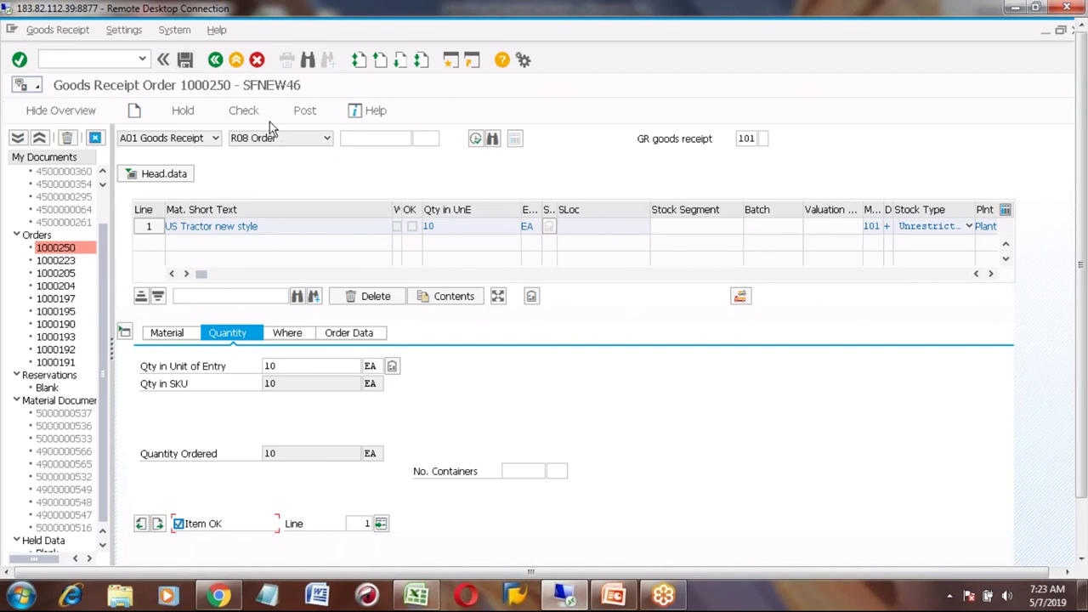
{"action": "left_click", "coordinate": [238, 62]}
{"action": "left_click", "coordinate": [274, 302]}
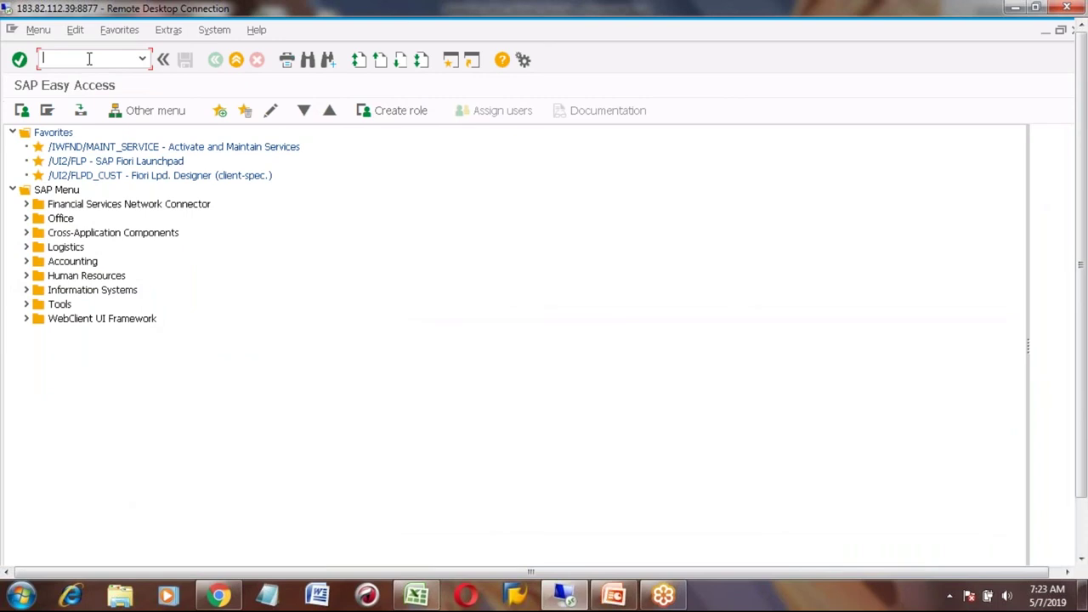
{"action": "type", "text": "COGI"}
{"action": "key", "text": "BackSpace"}
{"action": "key", "text": "BackSpace"}
{"action": "key", "text": "BackSpace"}
{"action": "key", "text": "BackSpace"}
Step: Switch to the Excel workbook and look over the 4-May KANBAN notes and the 7-May production and purchase diagram on Sheet1
{"action": "left_click", "coordinate": [411, 597]}
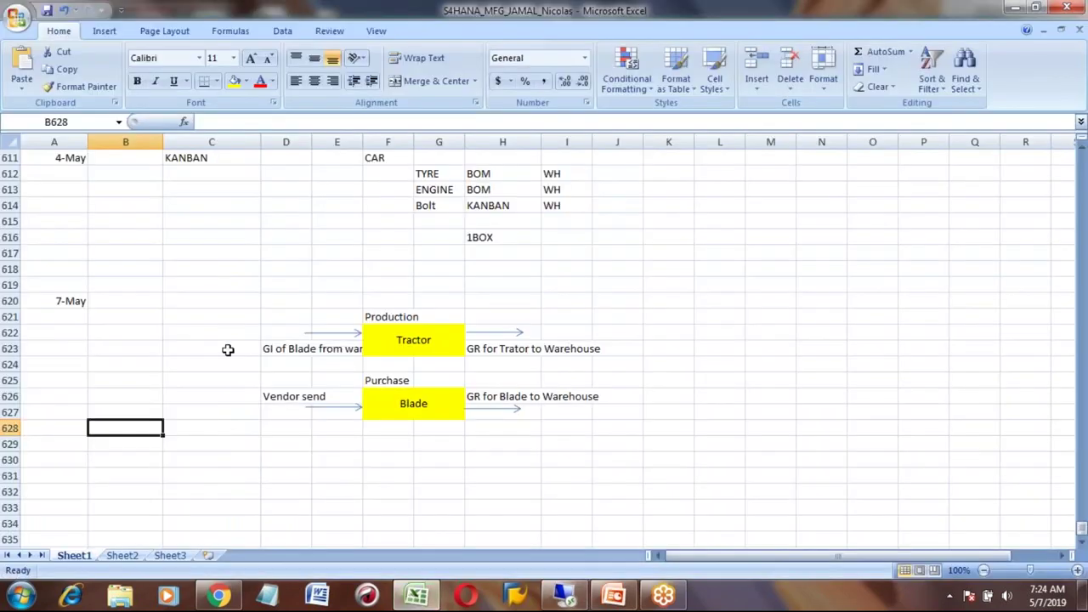
{"action": "left_click", "coordinate": [226, 316]}
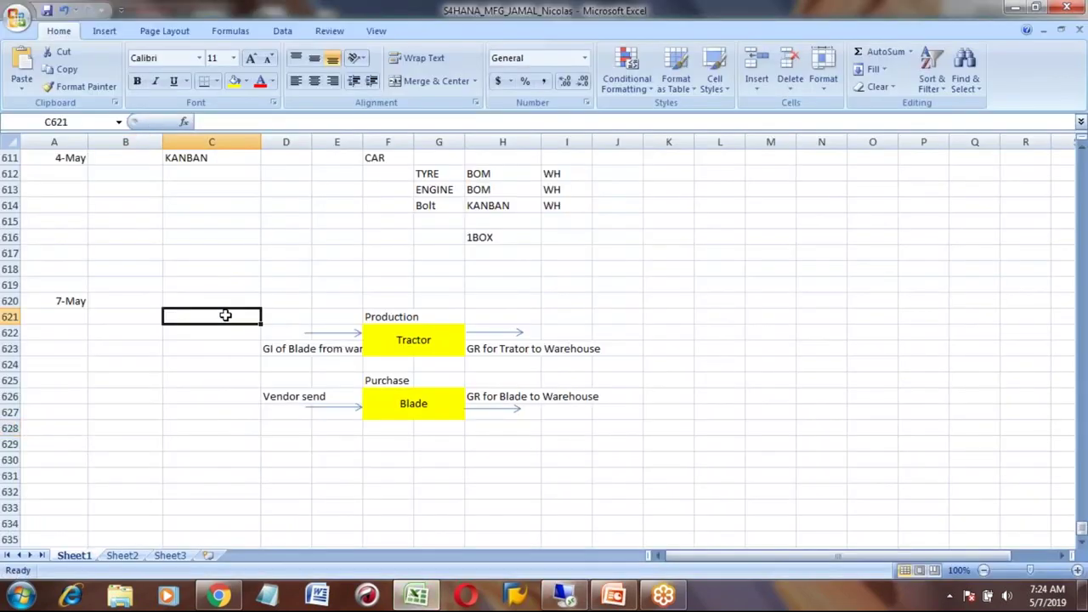
{"action": "key", "text": "Down"}
{"action": "key", "text": "Down"}
{"action": "key", "text": "Down"}
{"action": "key", "text": "Down"}
{"action": "key", "text": "Down"}
{"action": "key", "text": "Down"}
{"action": "key", "text": "Down"}
{"action": "key", "text": "Down"}
{"action": "key", "text": "Down"}
{"action": "key", "text": "Left"}
{"action": "key", "text": "Left"}
{"action": "key", "text": "Right"}
{"action": "key", "text": "Right"}
{"action": "key", "text": "Up"}
{"action": "key", "text": "Up"}
{"action": "key", "text": "Up"}
{"action": "key", "text": "Up"}
{"action": "key", "text": "Up"}
{"action": "key", "text": "Up"}
{"action": "key", "text": "Up"}
{"action": "key", "text": "Up"}
{"action": "key", "text": "Up"}
{"action": "key", "text": "Up"}
{"action": "key", "text": "Up"}
{"action": "key", "text": "Up"}
{"action": "key", "text": "Up"}
{"action": "key", "text": "Up"}
{"action": "key", "text": "Up"}
{"action": "key", "text": "Up"}
{"action": "key", "text": "Up"}
{"action": "key", "text": "Up"}
{"action": "key", "text": "Up"}
{"action": "key", "text": "Up"}
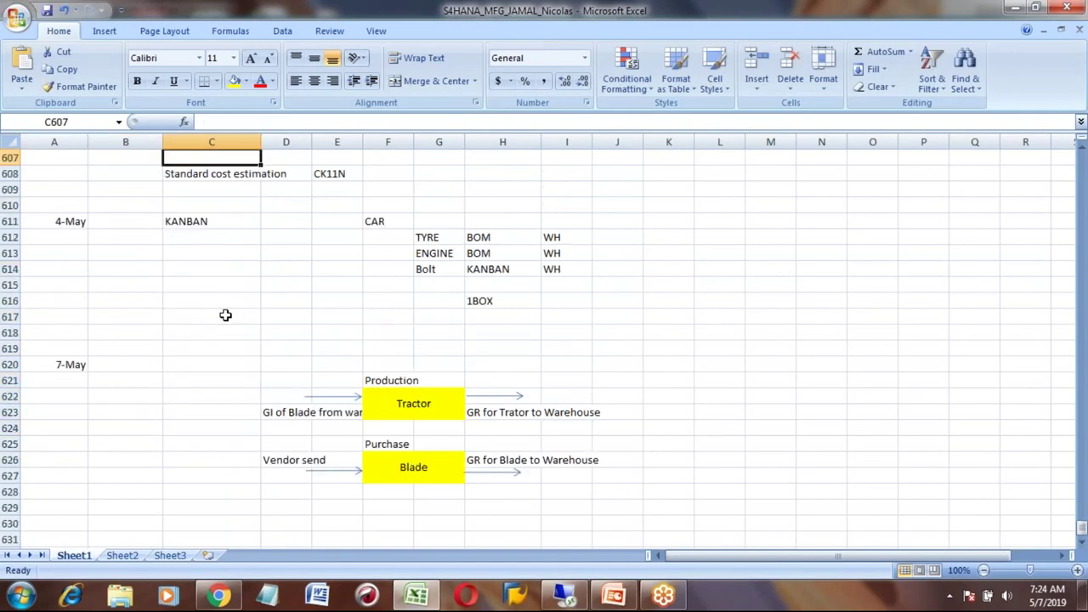
{"action": "key", "text": "Up"}
{"action": "key", "text": "Up"}
{"action": "key", "text": "Up"}
{"action": "key", "text": "Down"}
{"action": "key", "text": "Down"}
{"action": "key", "text": "Down"}
{"action": "key", "text": "Down"}
{"action": "key", "text": "Down"}
{"action": "key", "text": "Down"}
{"action": "key", "text": "Down"}
{"action": "key", "text": "Down"}
{"action": "key", "text": "Down"}
{"action": "key", "text": "Down"}
{"action": "key", "text": "Down"}
{"action": "key", "text": "Down"}
{"action": "key", "text": "Down"}
{"action": "key", "text": "Down"}
{"action": "key", "text": "Down"}
{"action": "key", "text": "Down"}
{"action": "key", "text": "Down"}
{"action": "key", "text": "Down"}
{"action": "key", "text": "Down"}
{"action": "key", "text": "Down"}
{"action": "key", "text": "Up"}
{"action": "key", "text": "Up"}
{"action": "key", "text": "Up"}
{"action": "key", "text": "Up"}
{"action": "key", "text": "Up"}
{"action": "key", "text": "Up"}
{"action": "key", "text": "Up"}
{"action": "key", "text": "Left"}
{"action": "key", "text": "Left"}
{"action": "key", "text": "Right"}
{"action": "key", "text": "Right"}
{"action": "key", "text": "Left"}
{"action": "key", "text": "Left"}
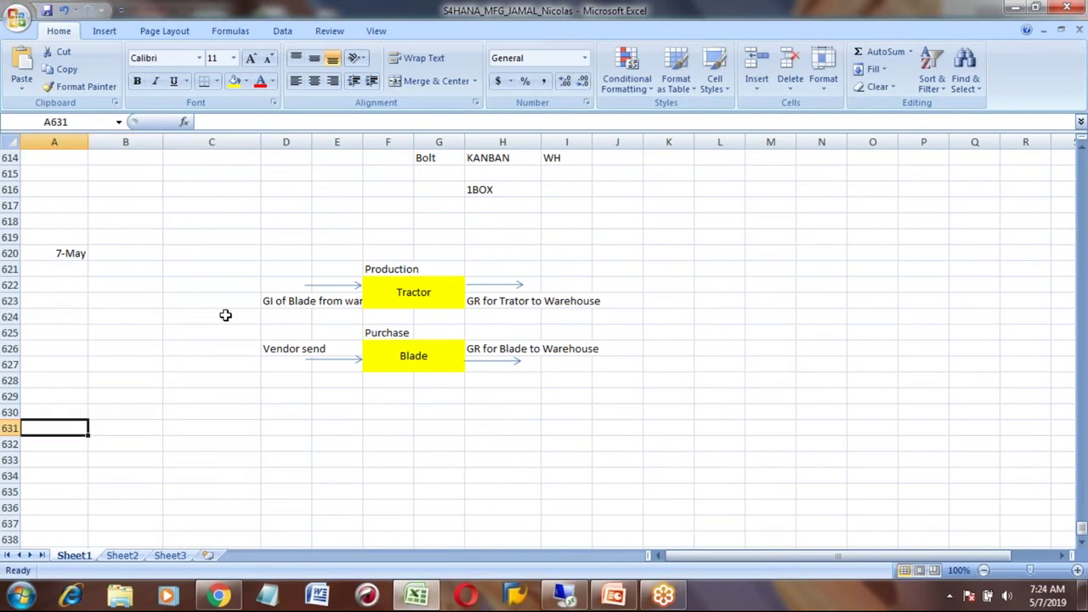
{"action": "key", "text": "Right"}
{"action": "key", "text": "Right"}
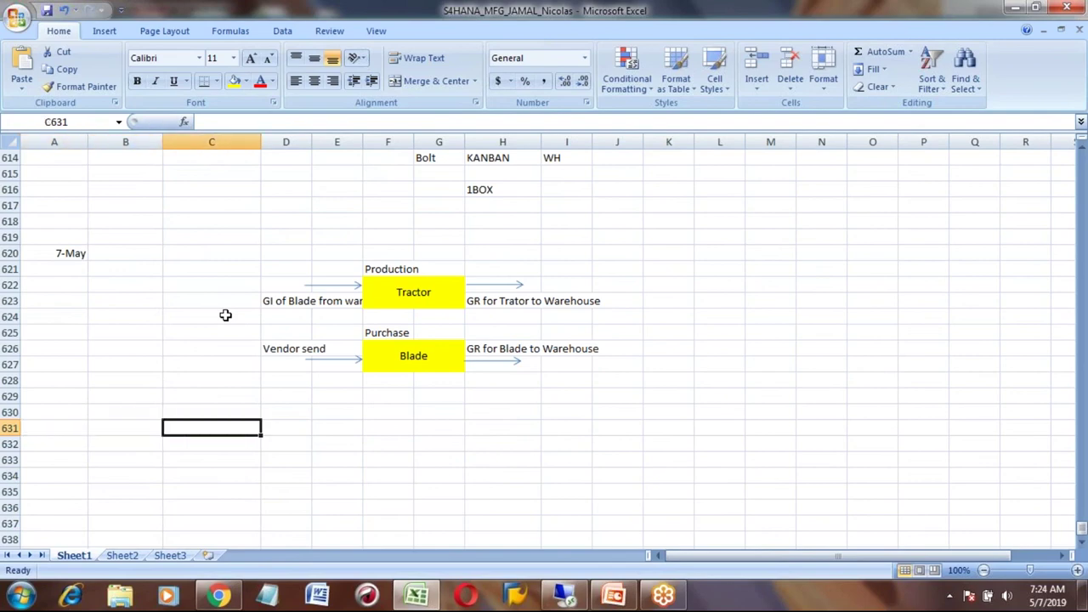